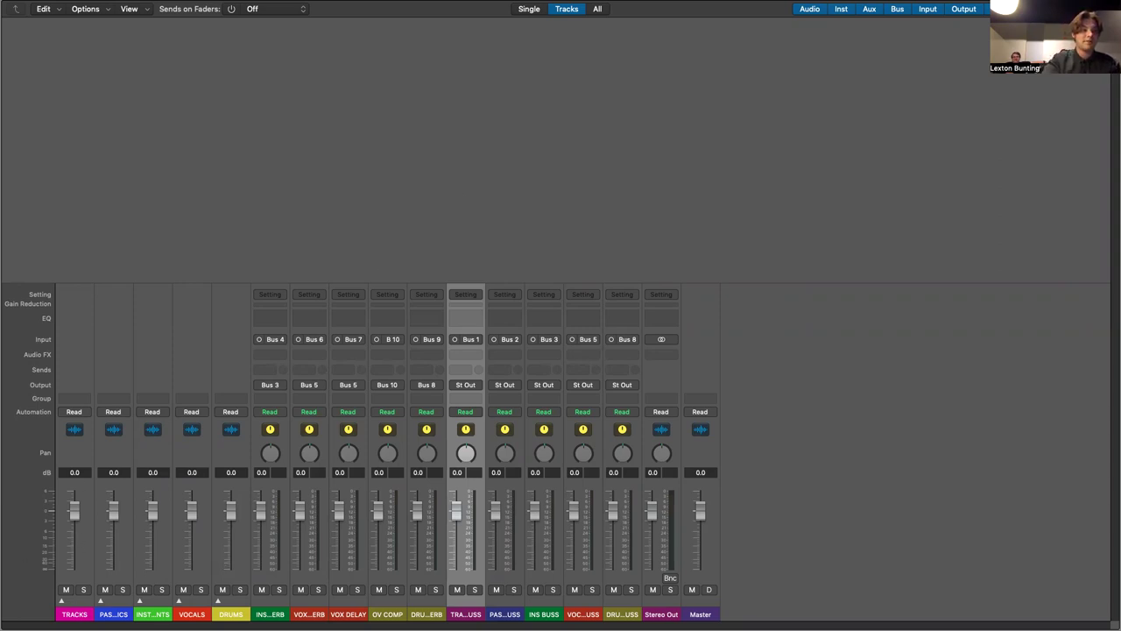
# Expand the TRACKS and PASTOR MICS stacks in the mixer to view their channels, and collapse both again
pyautogui.click(61, 600)
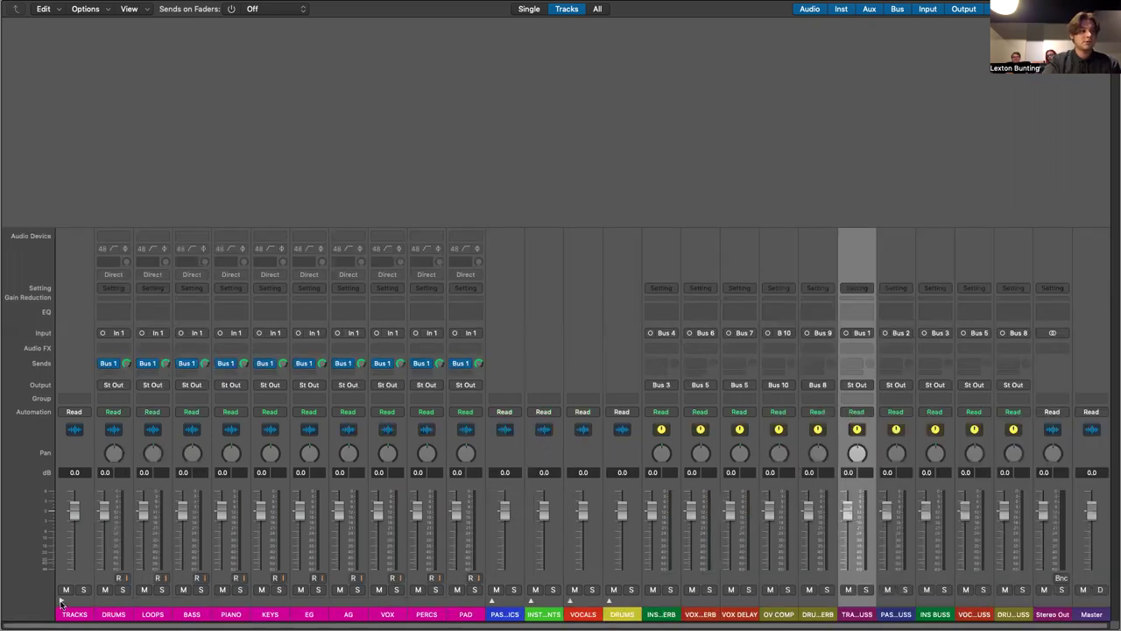
pyautogui.click(61, 601)
pyautogui.click(61, 601)
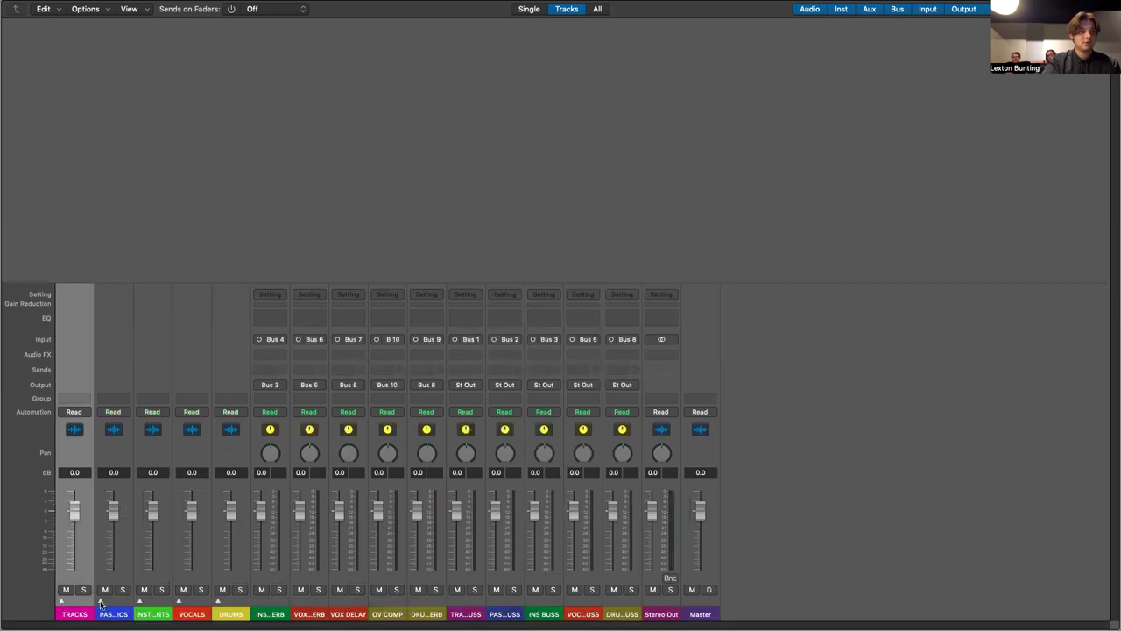
pyautogui.click(101, 602)
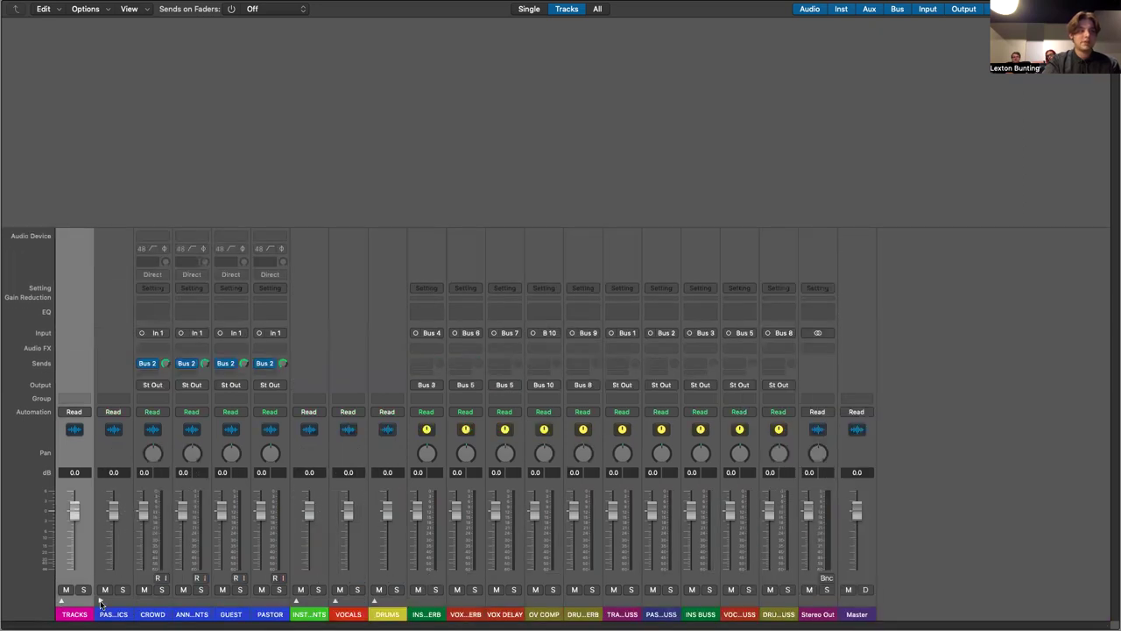
pyautogui.click(101, 603)
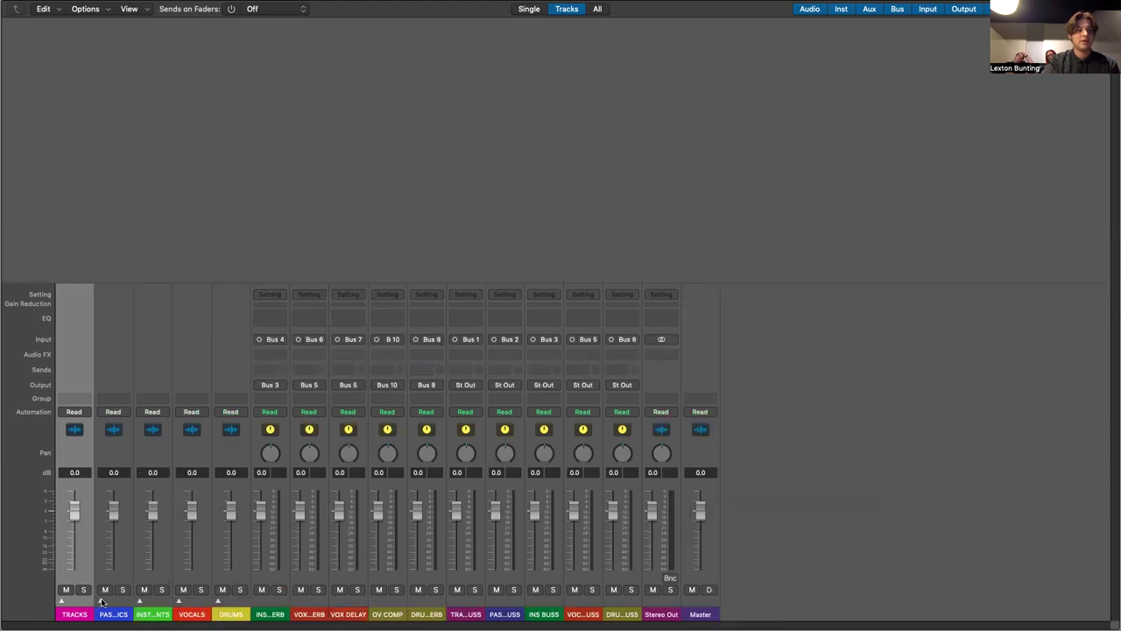
pyautogui.click(140, 601)
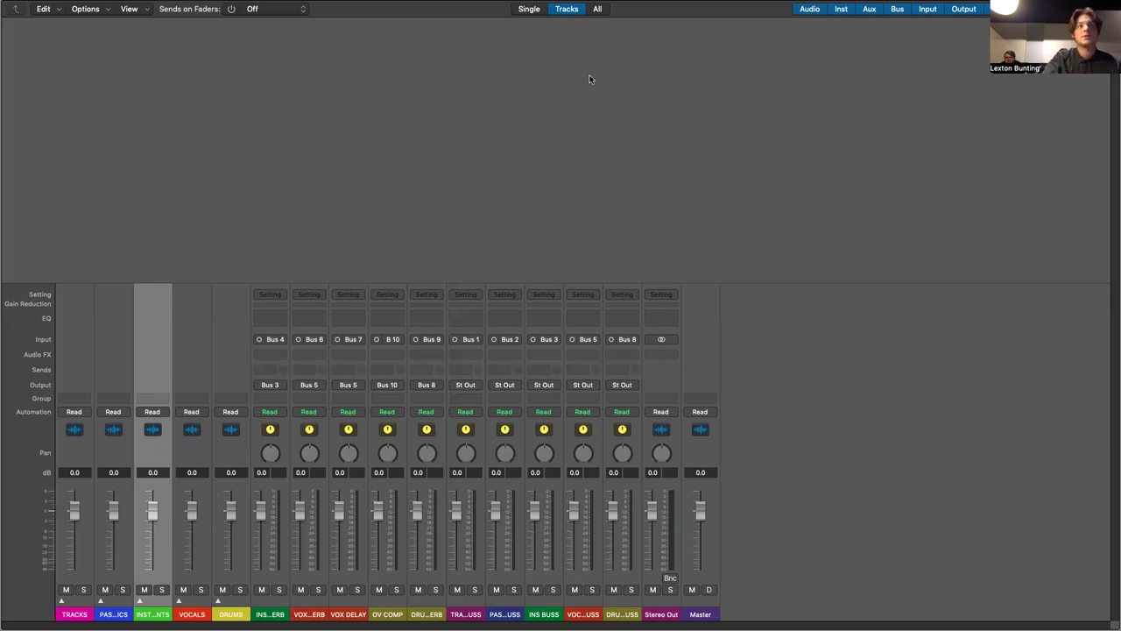
# Expand the TRACKS stack and examine its subtracks in the arrangement window, returning to the mixer
pyautogui.click(61, 603)
pyautogui.click(62, 602)
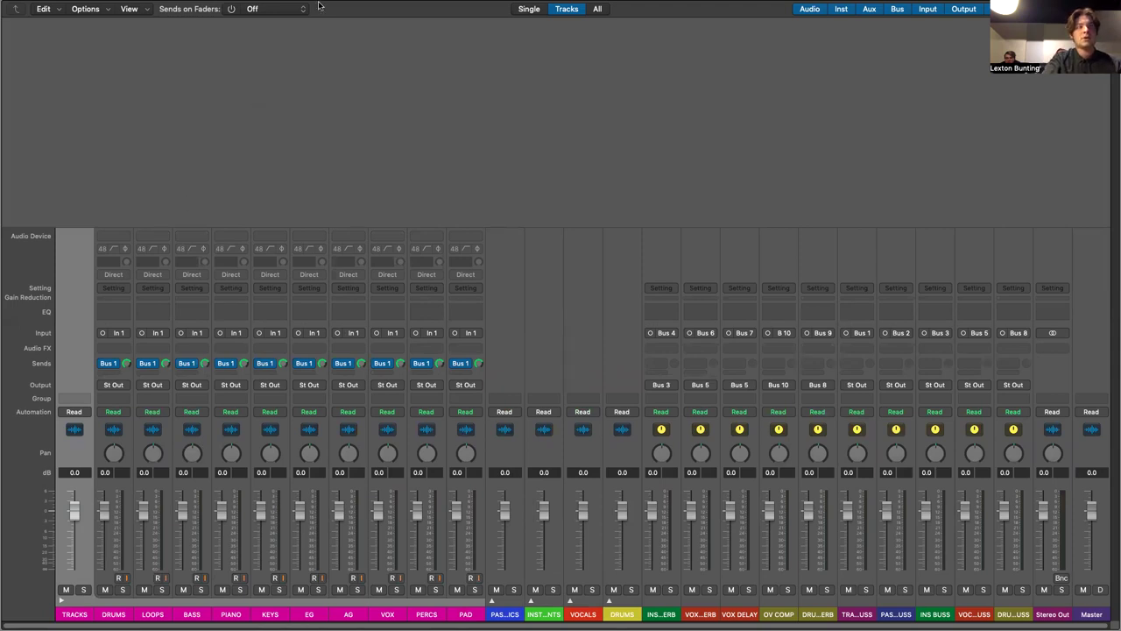
pyautogui.hotkey('ctrl', 'Left')
pyautogui.scroll(-5, 447, 276)
pyautogui.scroll(5, 440, 273)
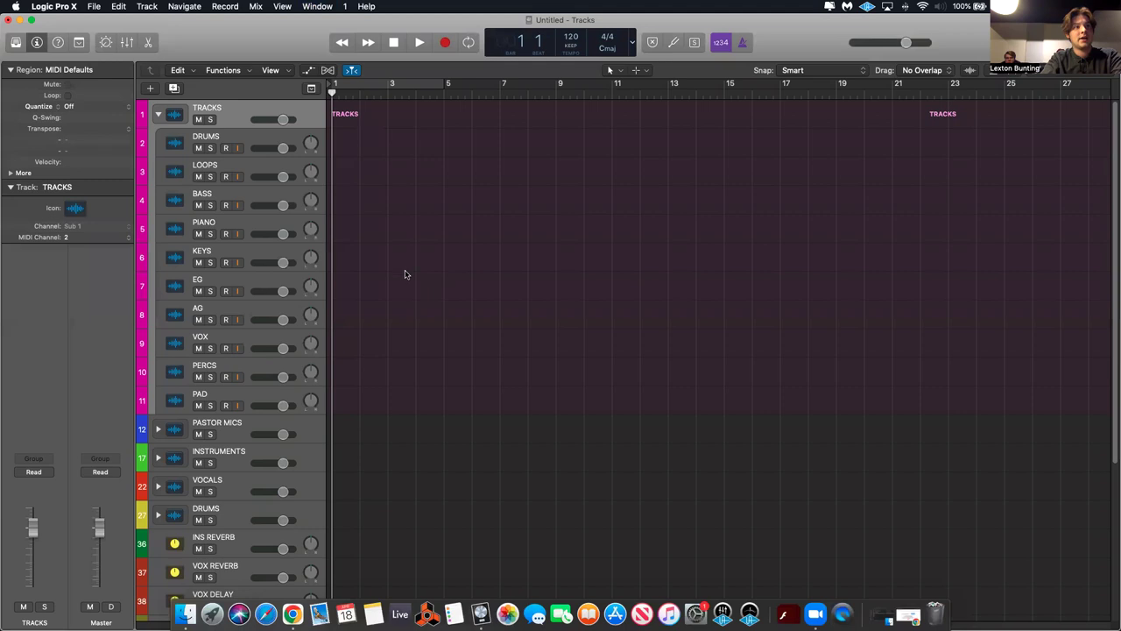
pyautogui.scroll(-3, 395, 271)
pyautogui.scroll(3, 395, 270)
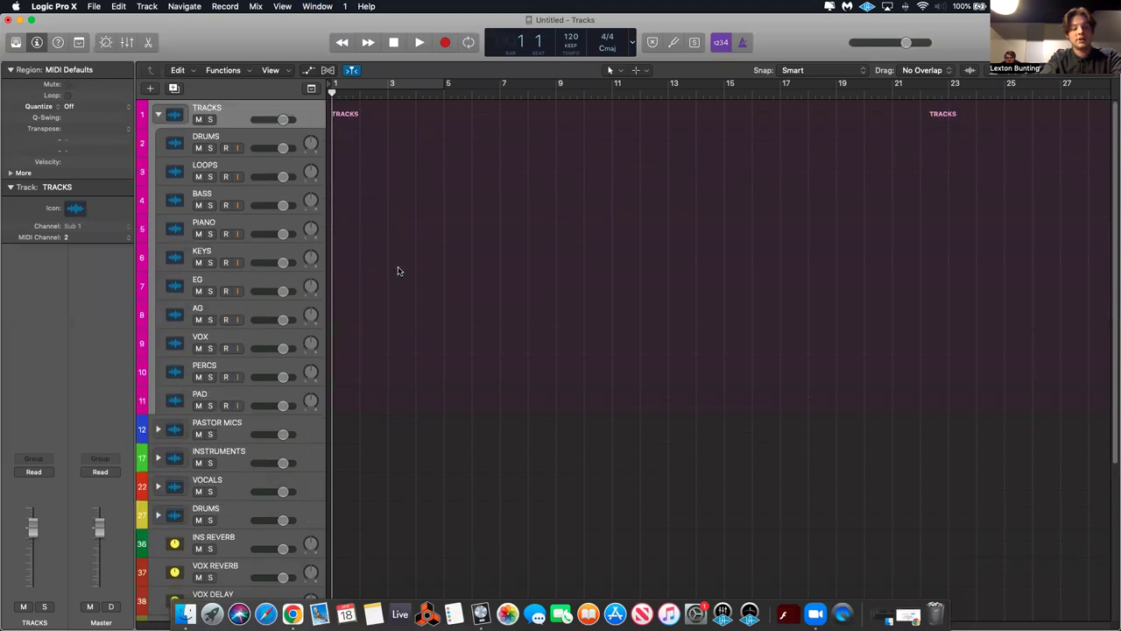
pyautogui.press('super+2')
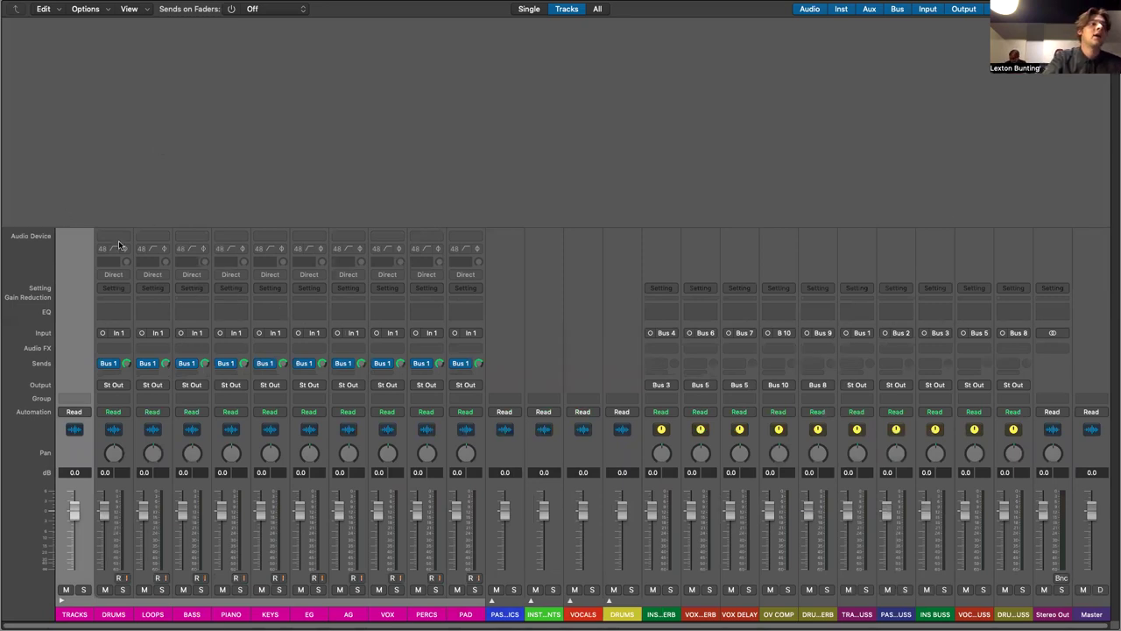
# View the channel strip settings and output routing options of the DRUMS channel in the TRACKS stack, leaving both unchanged
pyautogui.click(101, 287)
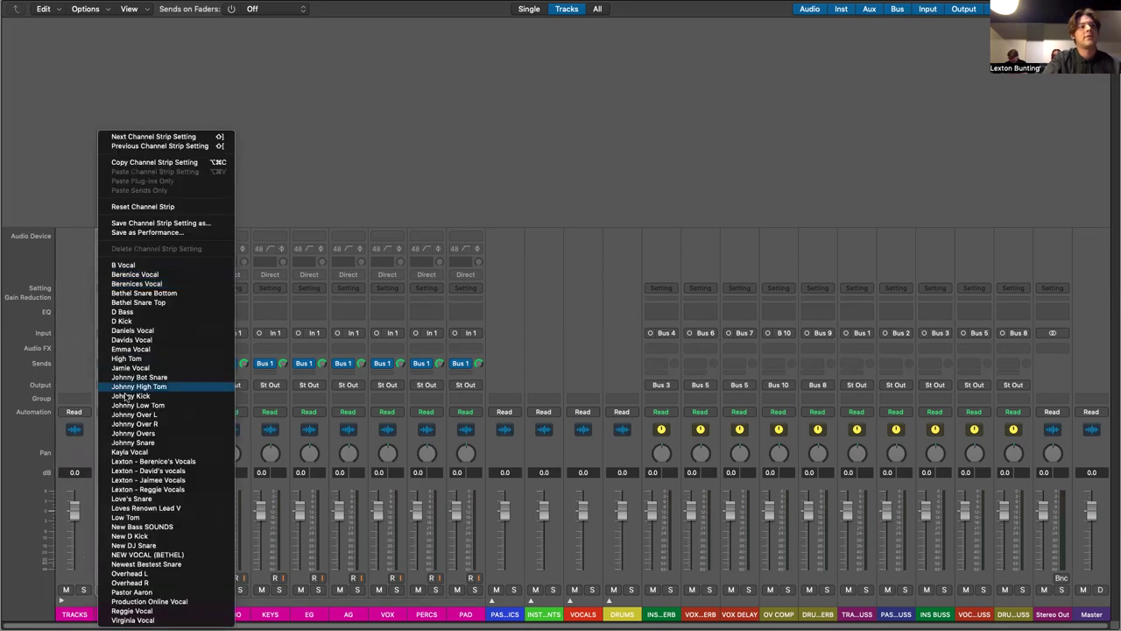
pyautogui.click(61, 162)
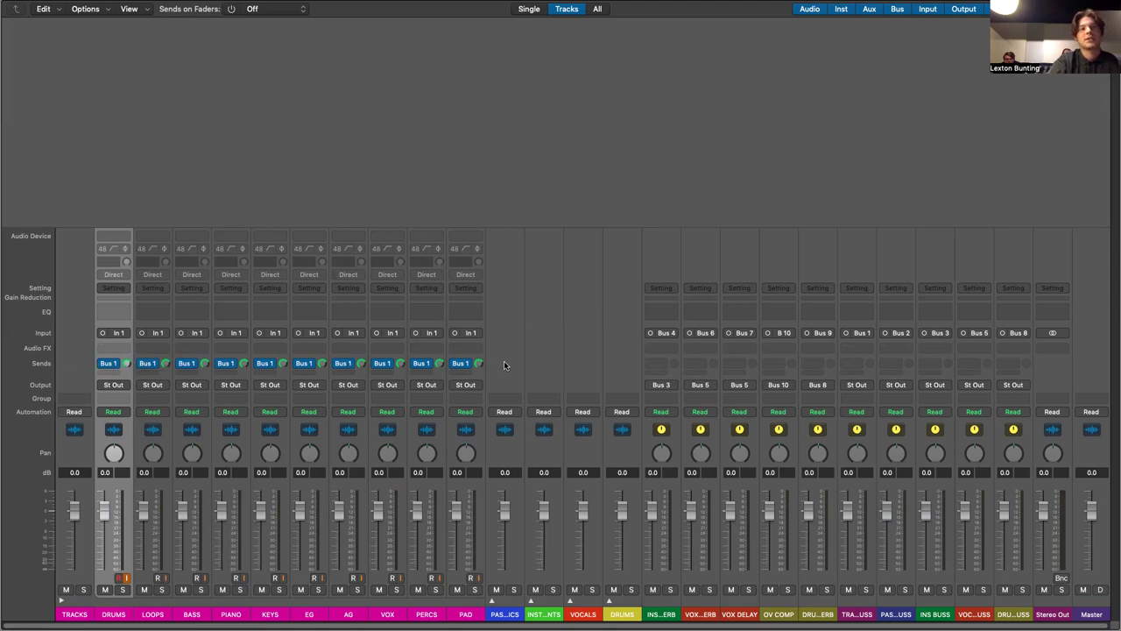
pyautogui.click(106, 386)
pyautogui.click(79, 383)
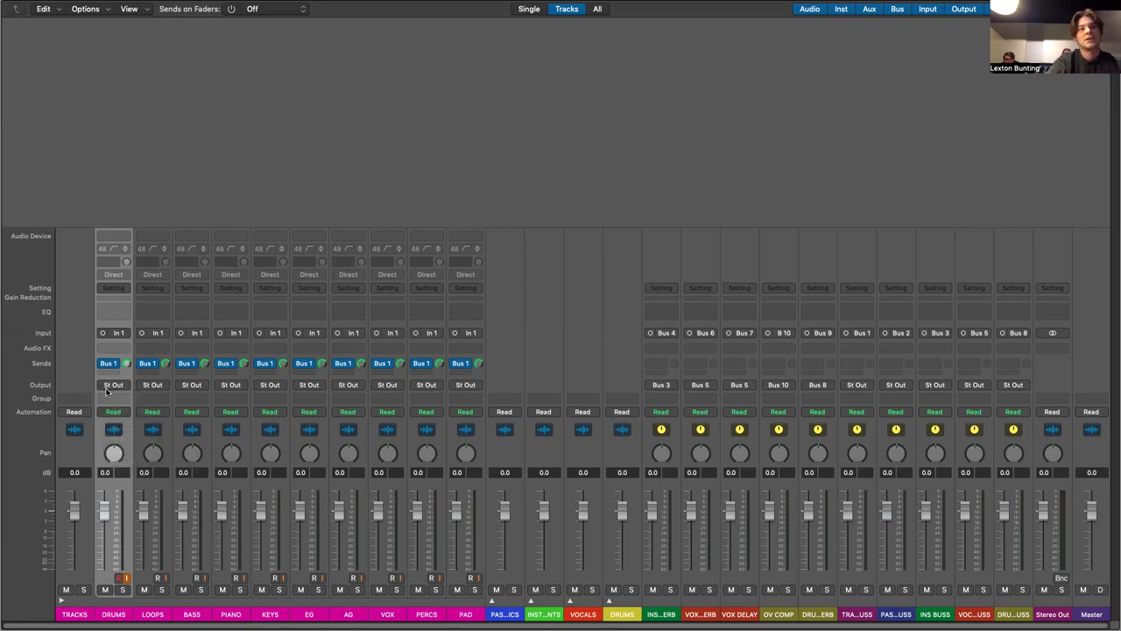
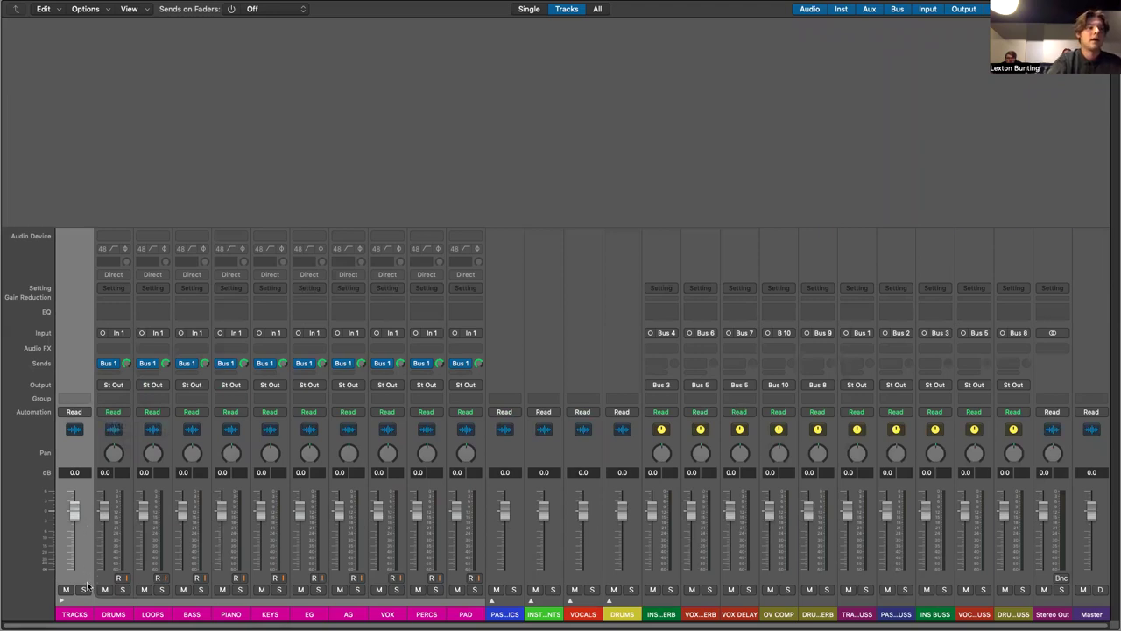
# Try panning the DRUMS channel in the expanded TRACKS stack to the right, and reset its pan to centre
pyautogui.click(62, 600)
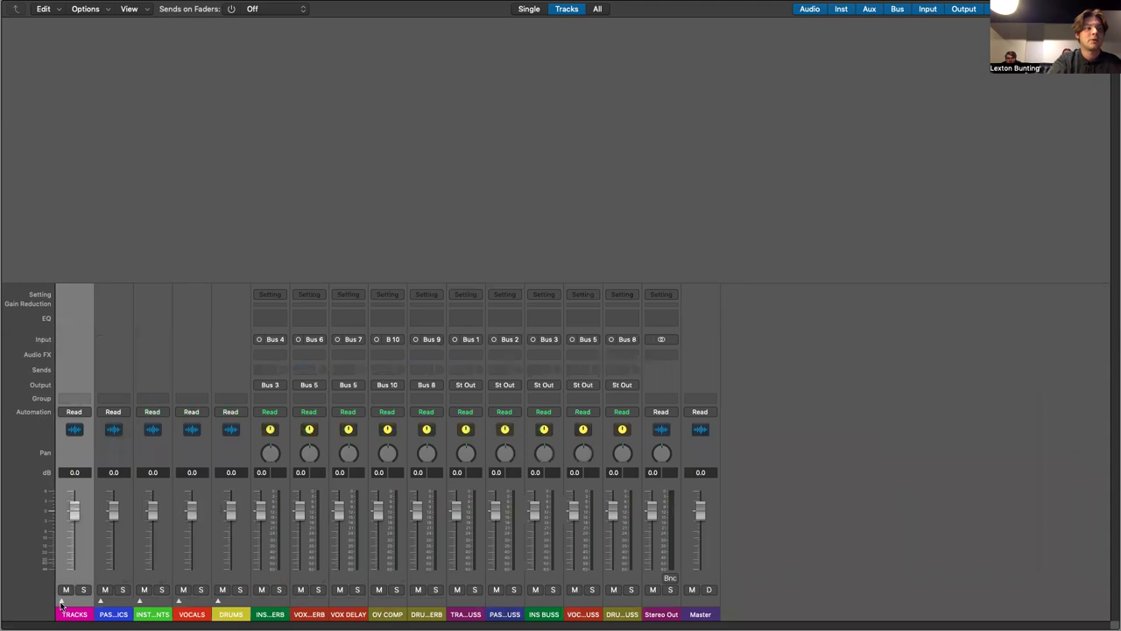
pyautogui.click(62, 601)
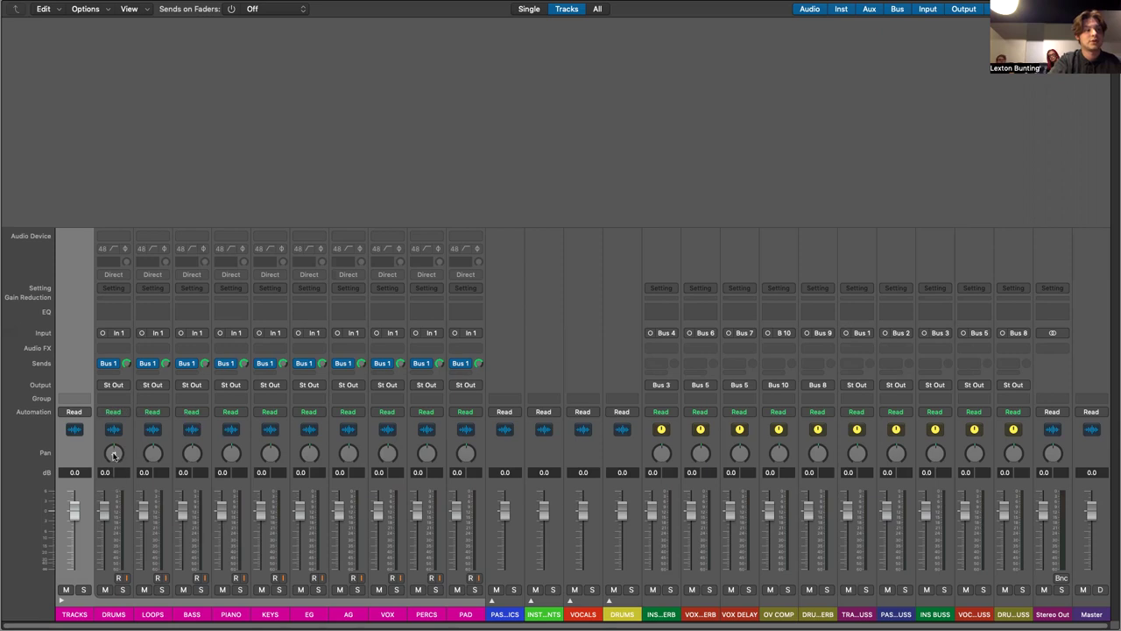
pyautogui.moveTo(113, 453); pyautogui.dragTo(140, 324)
pyautogui.rightClick(113, 455)
pyautogui.click(123, 468)
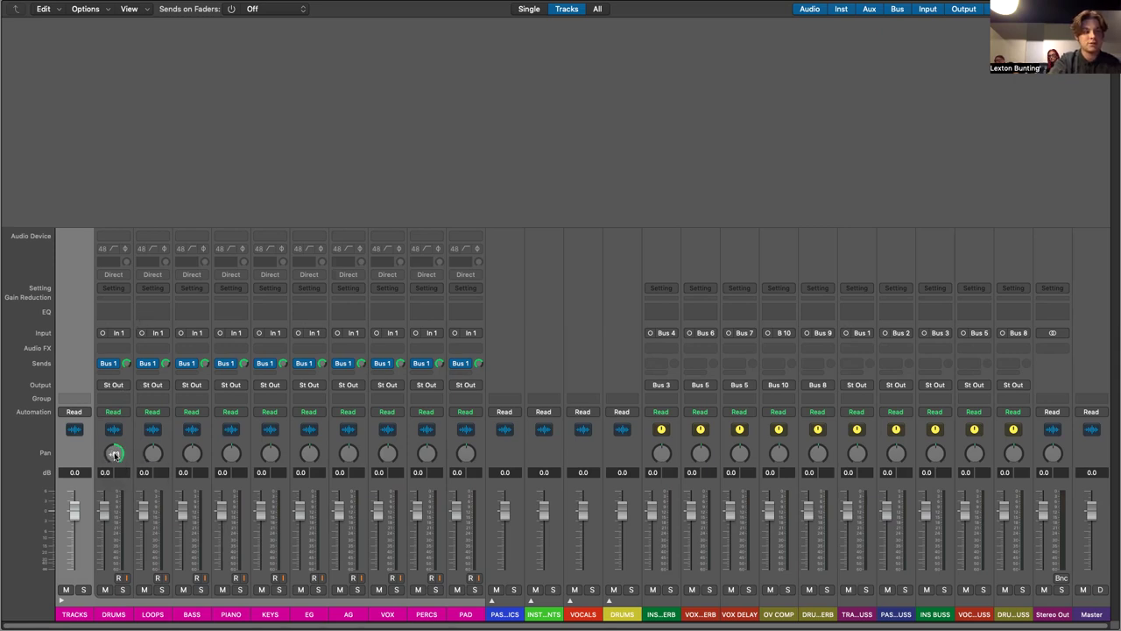
pyautogui.click(114, 454)
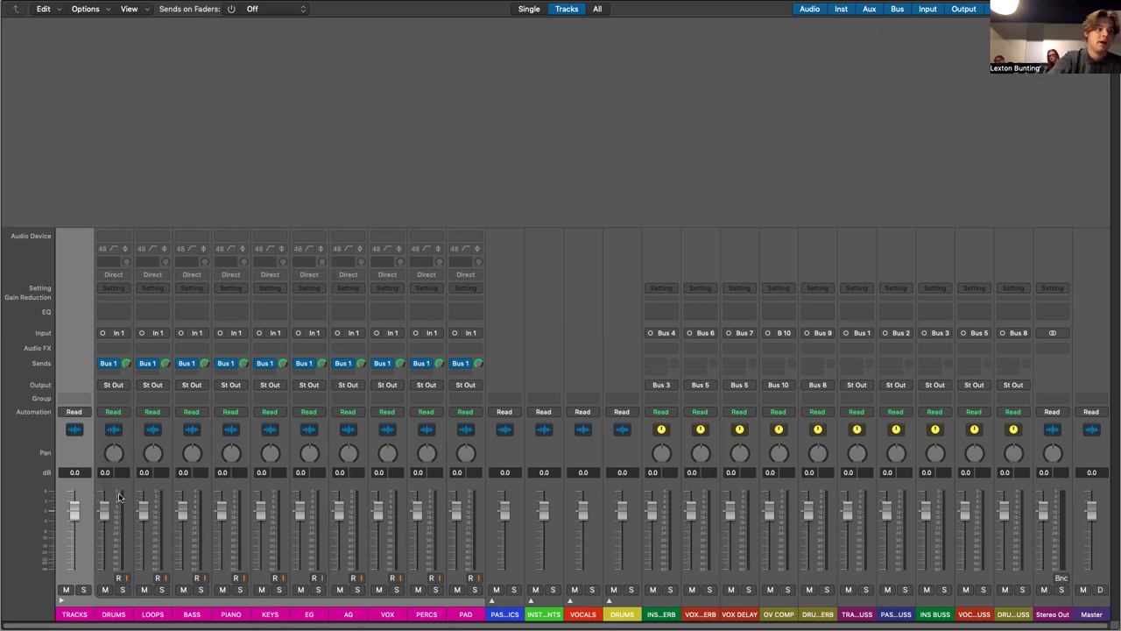
# Nudge the volume fader of the DRUMS channel in the TRACKS stack, and reset its level to 0 dB
pyautogui.click(120, 497)
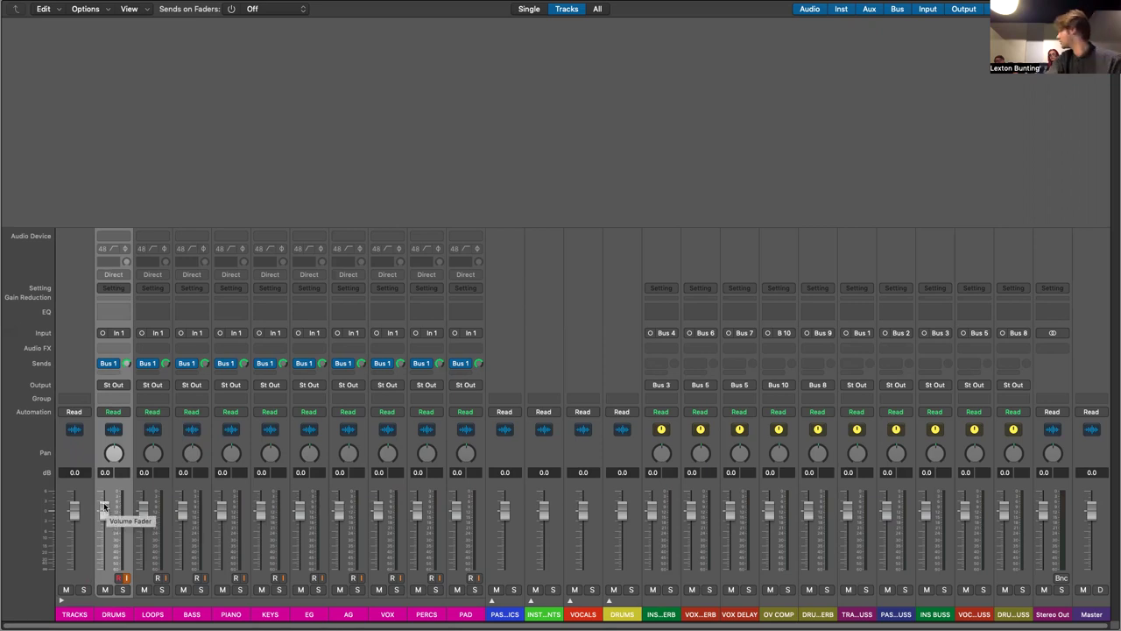
pyautogui.moveTo(105, 510)
pyautogui.mouseDown()
pyautogui.moveTo(104, 553)
pyautogui.moveTo(104, 486)
pyautogui.moveTo(105, 512)
pyautogui.mouseUp()
pyautogui.doubleClick(105, 473)
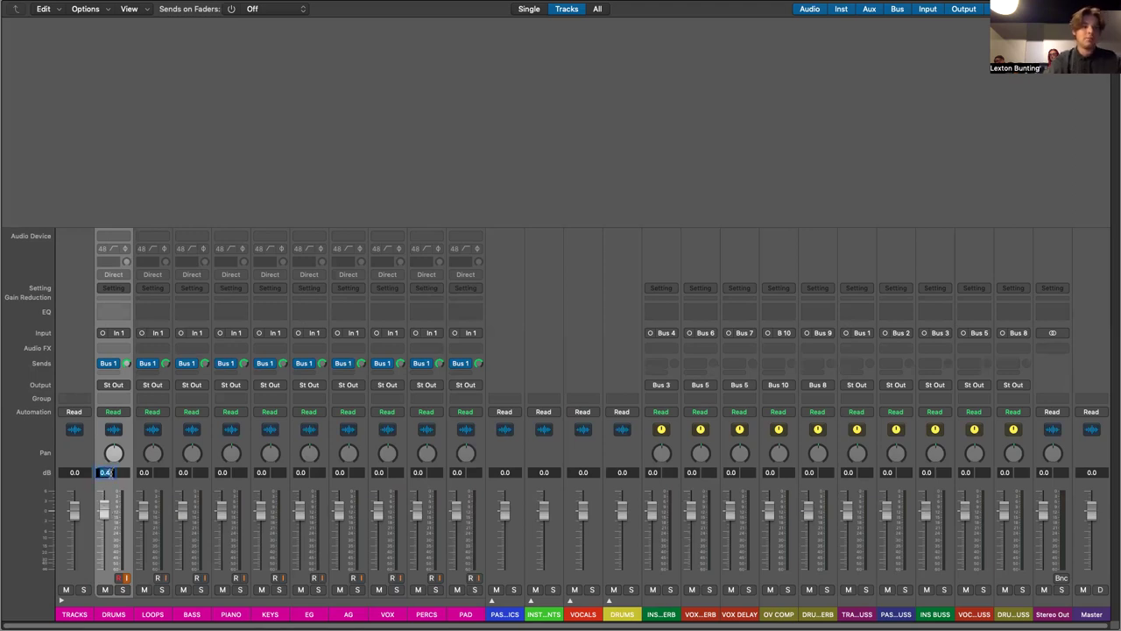
pyautogui.write('0')
pyautogui.press('Return')
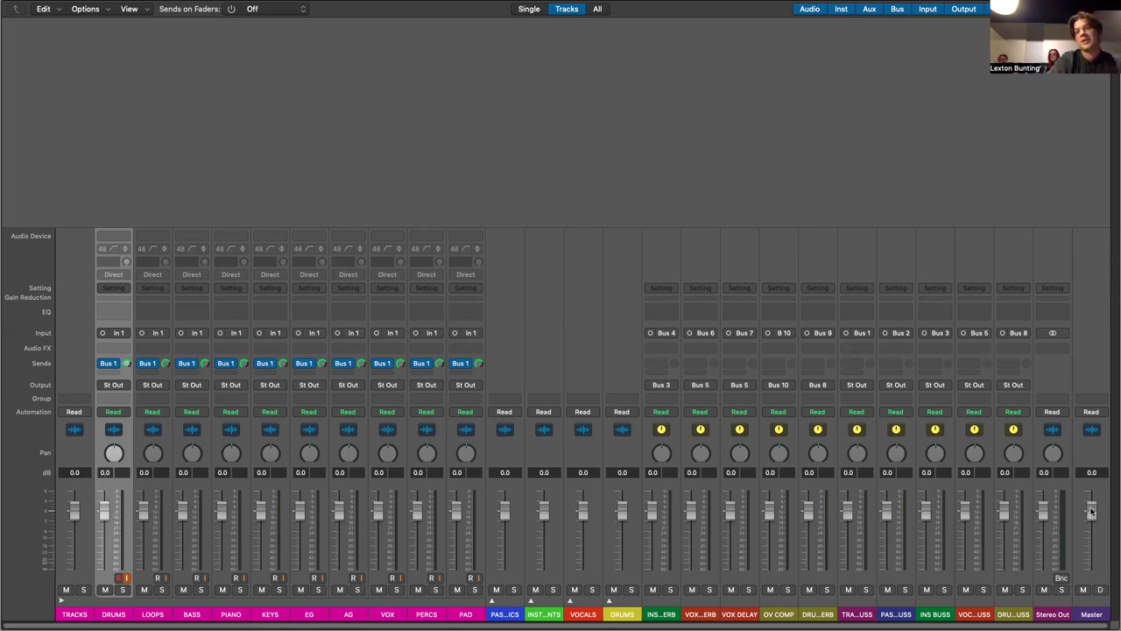
# Raise the Master and DRUMS faders to 6.0 dB, and reset both levels to 0 dB
pyautogui.moveTo(1092, 511); pyautogui.dragTo(1071, 377)
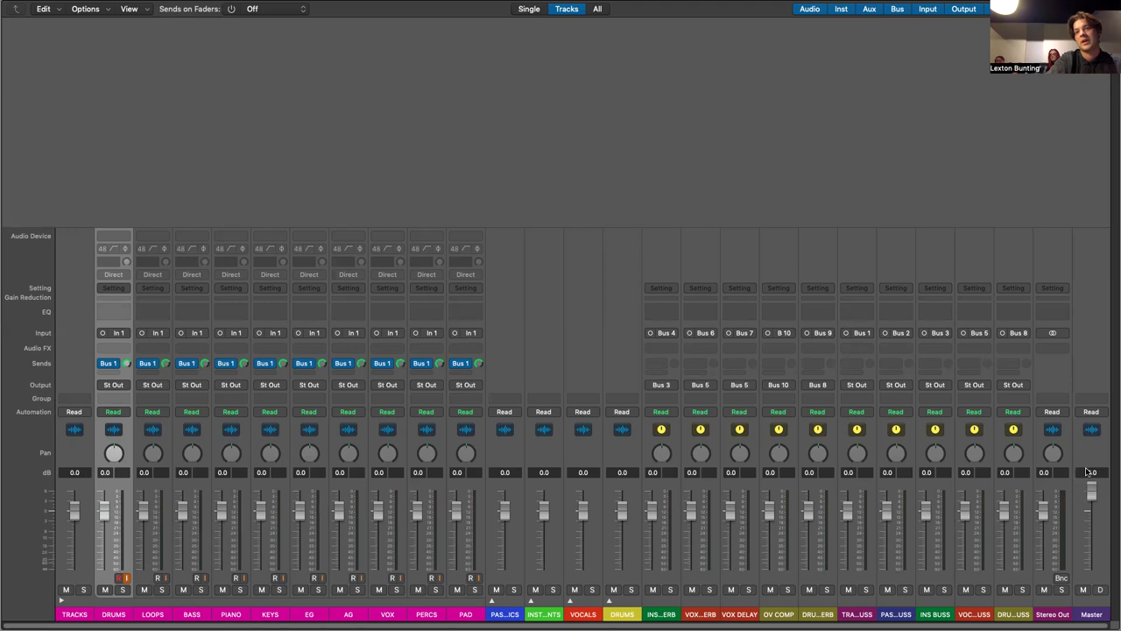
pyautogui.moveTo(98, 513); pyautogui.dragTo(123, 447)
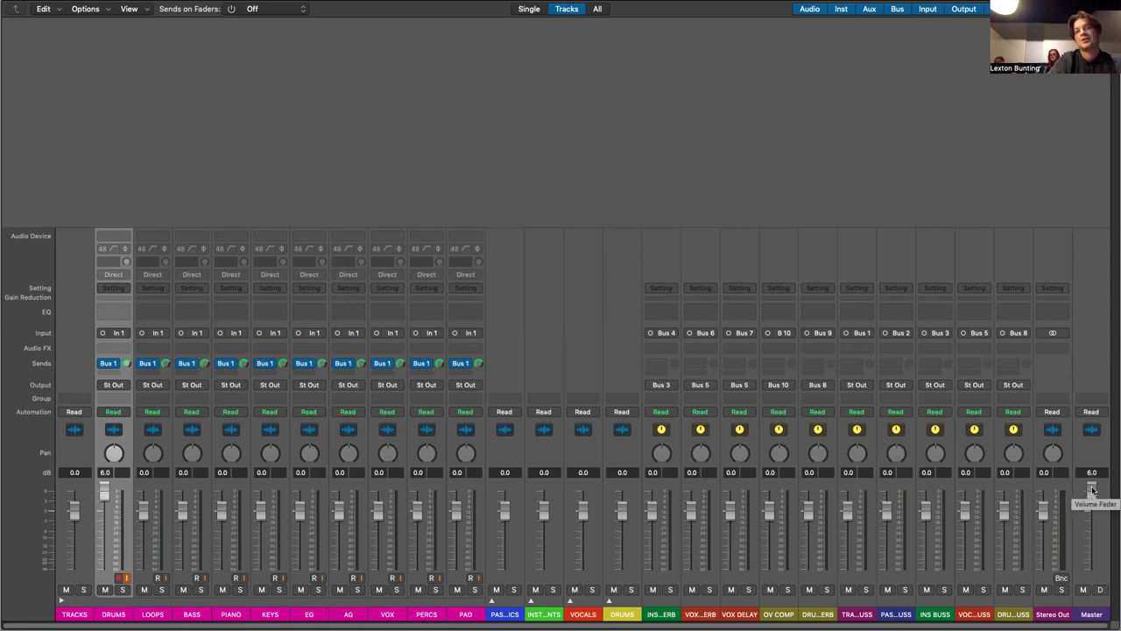
pyautogui.doubleClick(104, 472)
pyautogui.write('0')
pyautogui.press('Return')
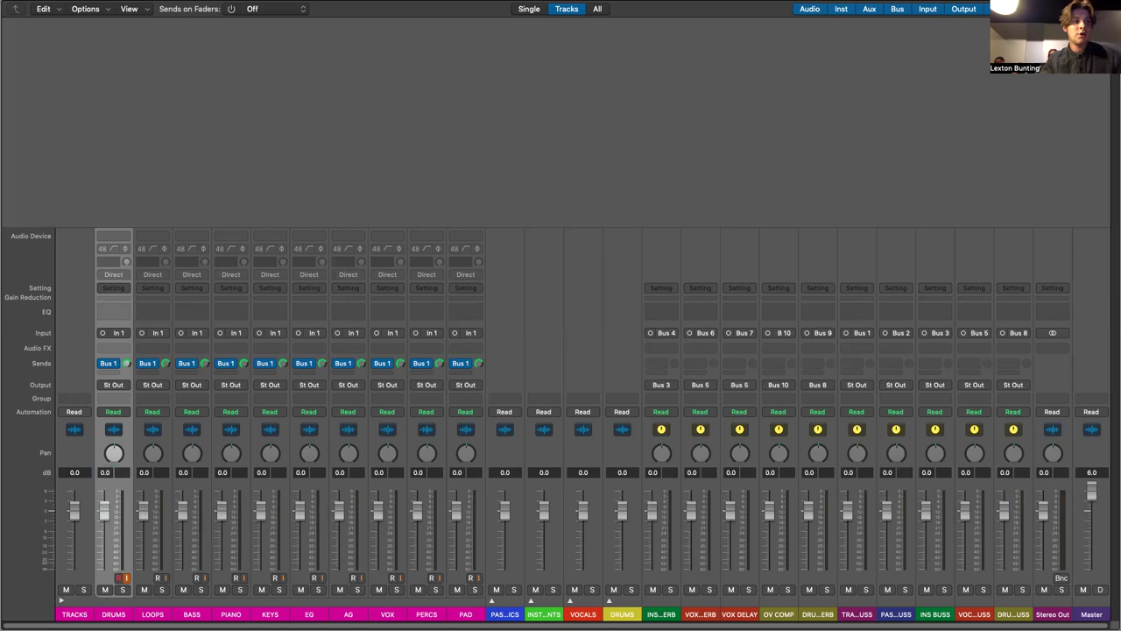
pyautogui.doubleClick(1091, 472)
pyautogui.press('BackSpace')
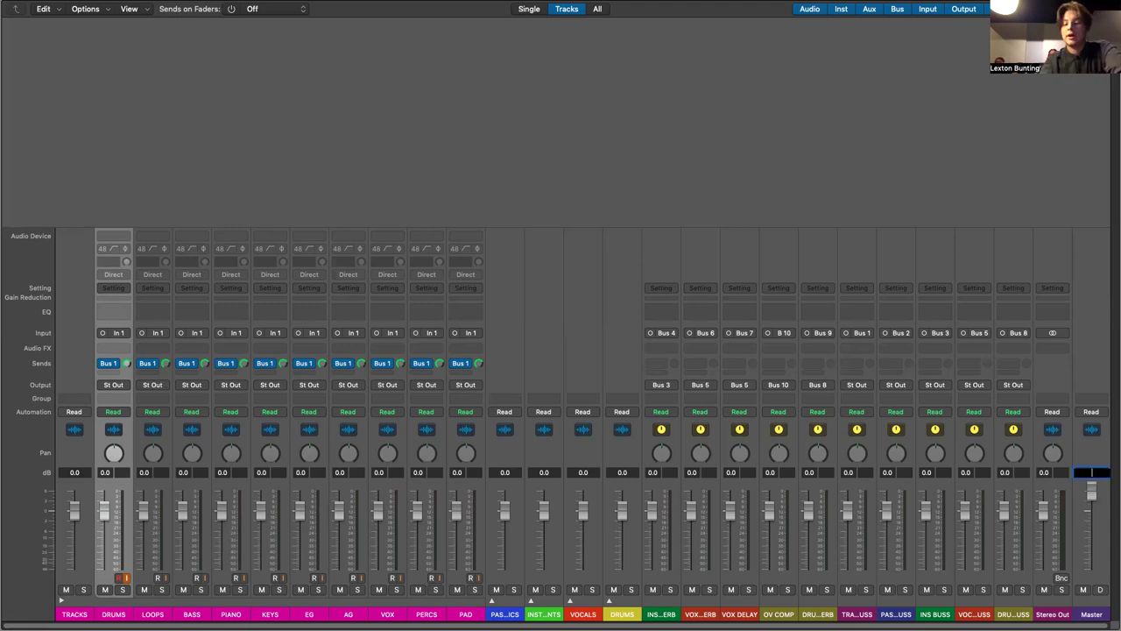
pyautogui.write('0')
pyautogui.press('Return')
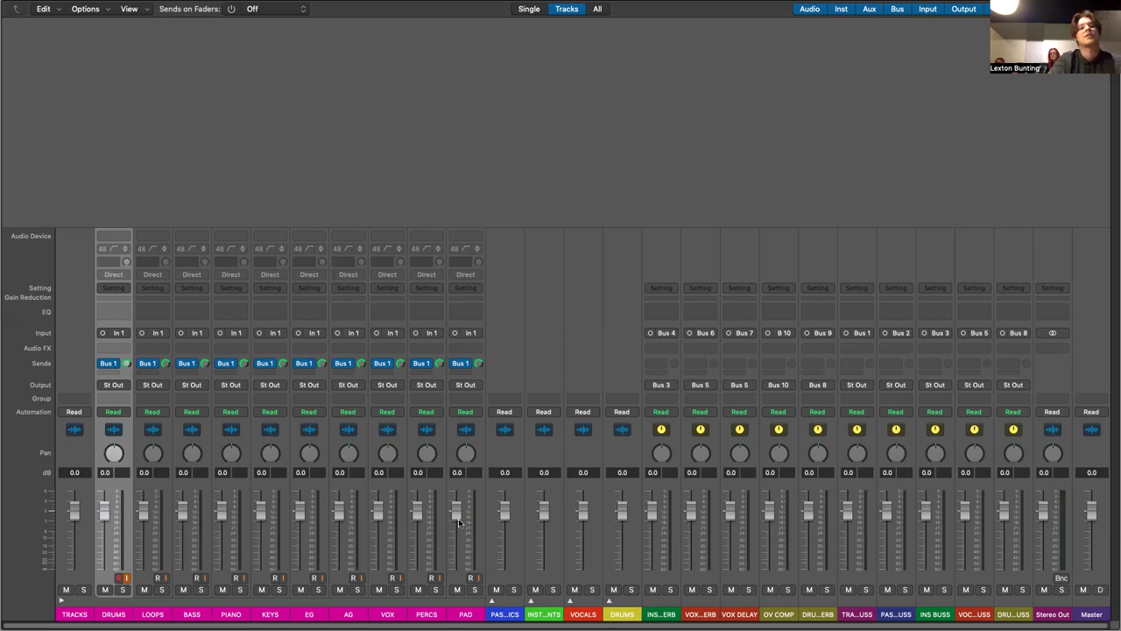
# Collapse the TRACKS stack and expand the PASTOR MICS stack
pyautogui.click(476, 487)
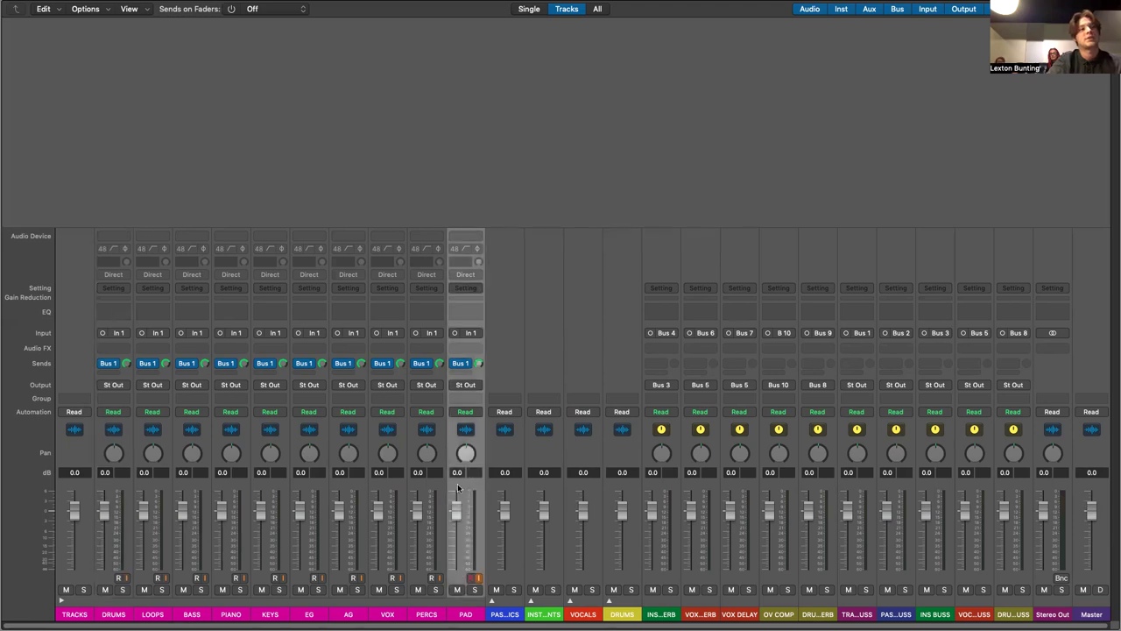
pyautogui.click(120, 487)
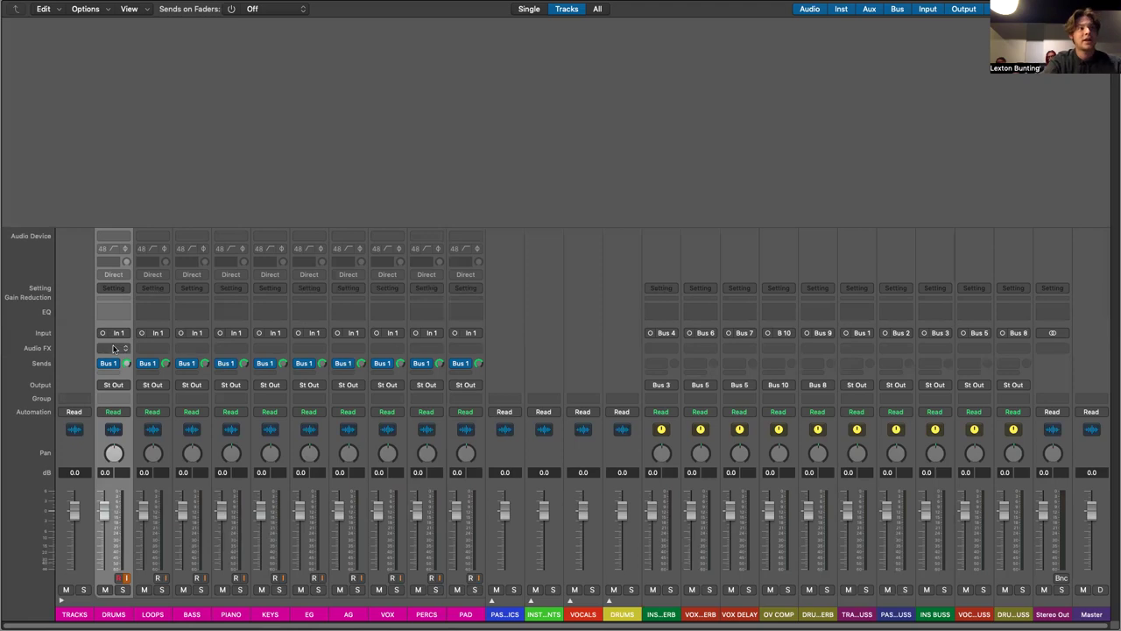
pyautogui.click(60, 600)
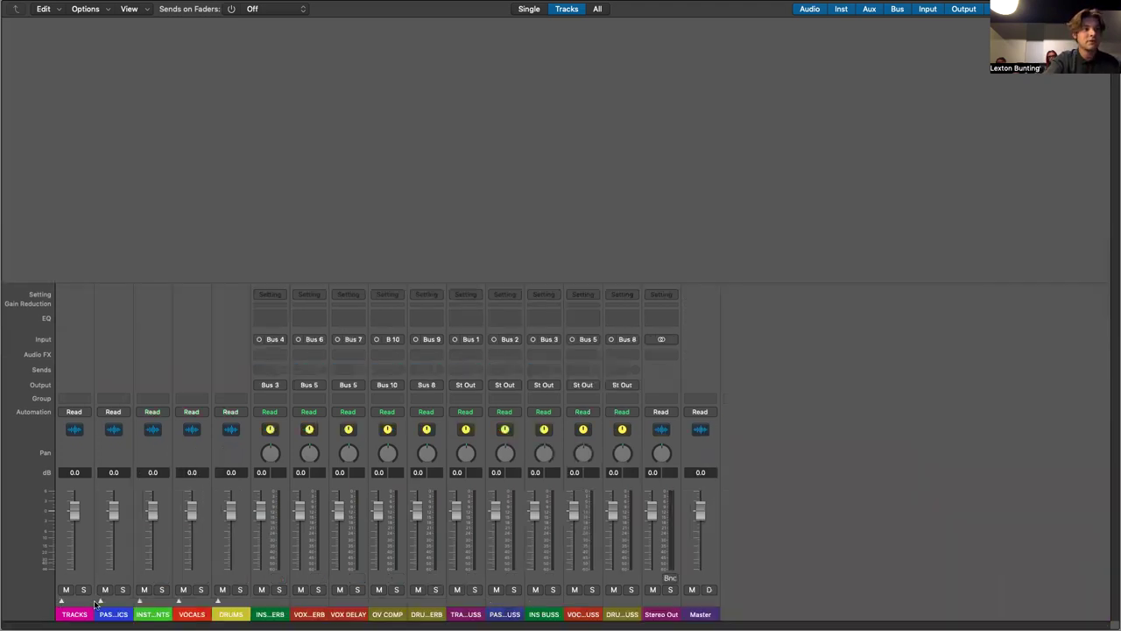
pyautogui.click(100, 602)
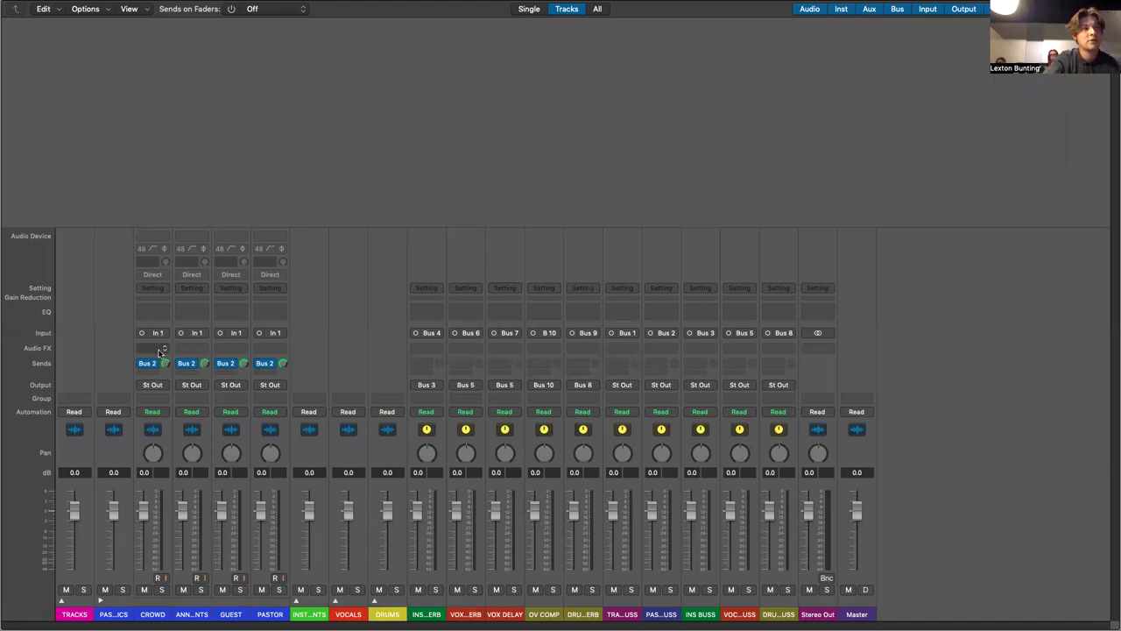
# Insert the mono CLA-2A compressor on the CROWD channel and set its analog mode to 50Hz
pyautogui.click(160, 350)
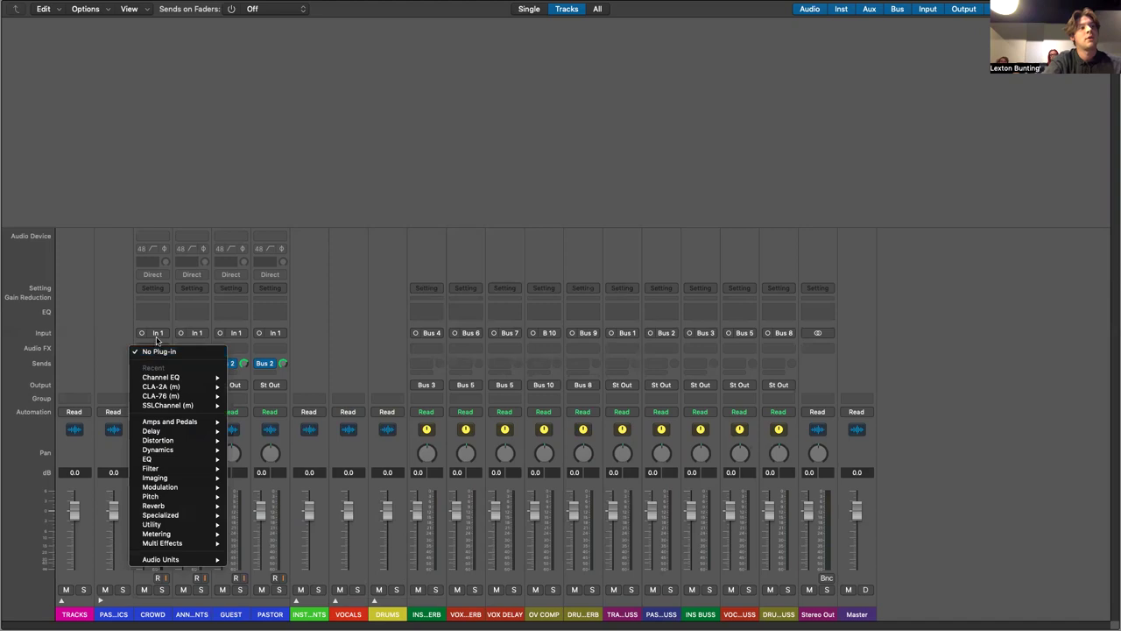
pyautogui.moveTo(169, 390)
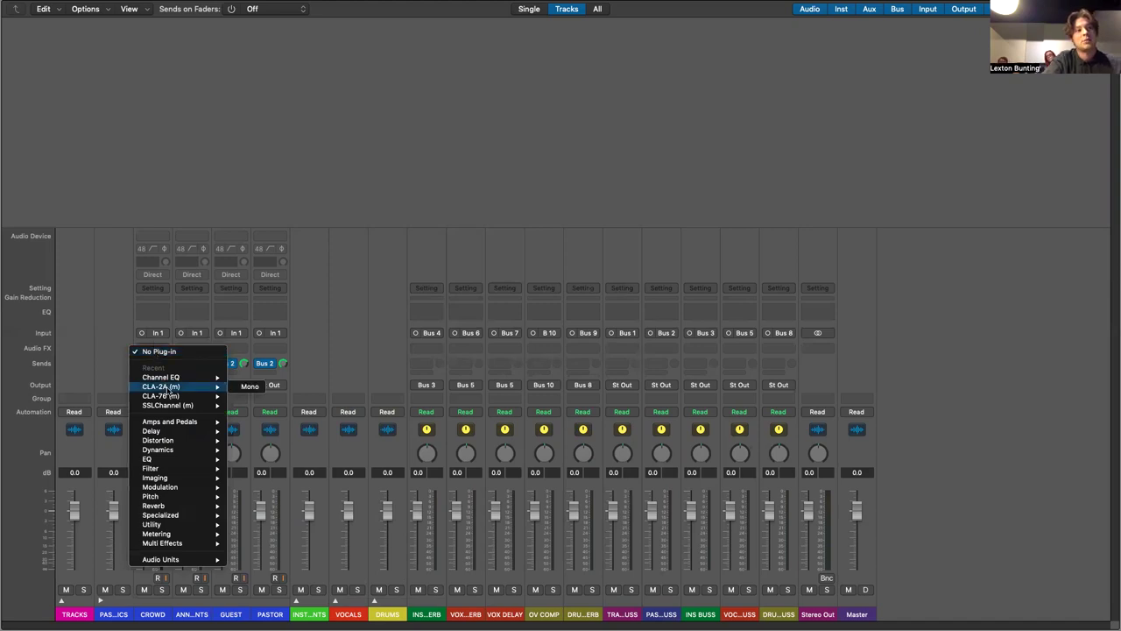
pyautogui.click(250, 386)
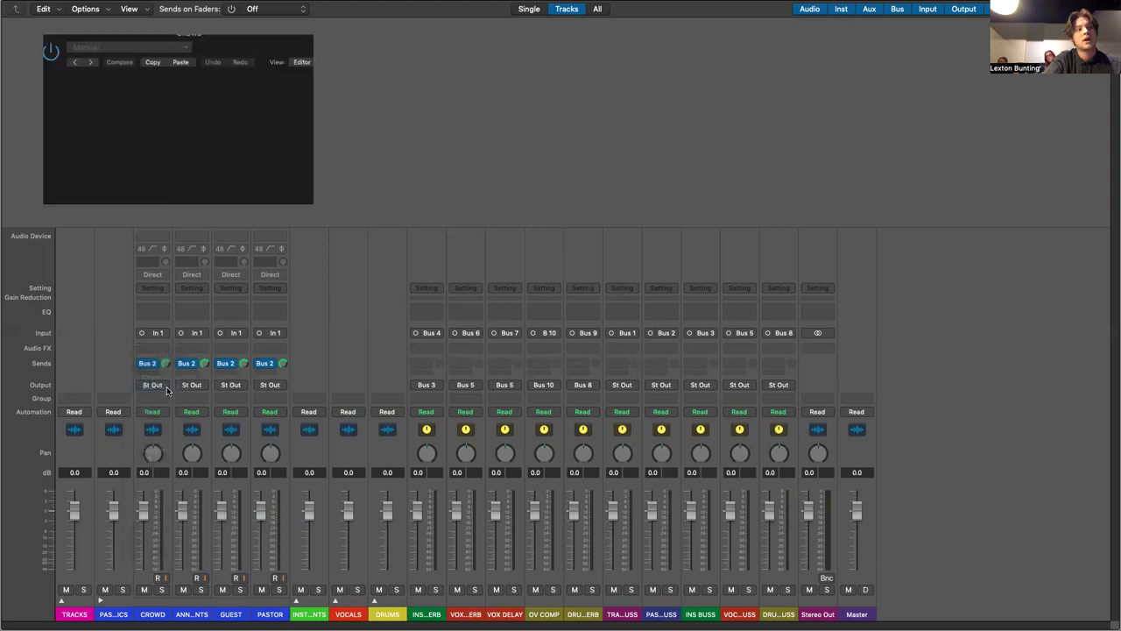
pyautogui.moveTo(277, 43); pyautogui.dragTo(501, 80)
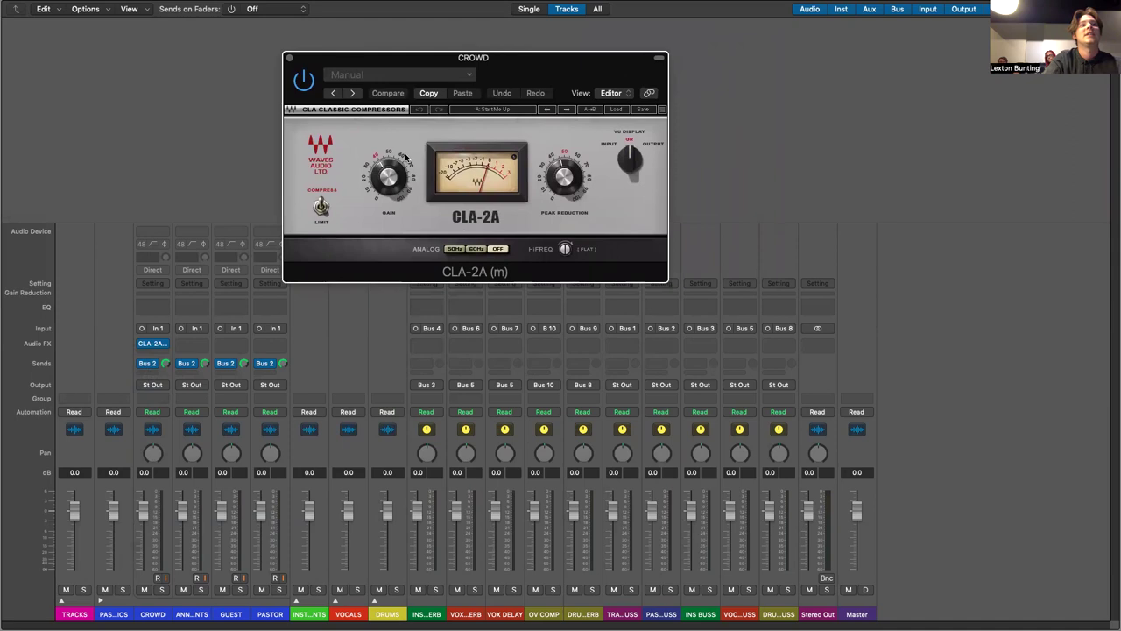
pyautogui.click(452, 249)
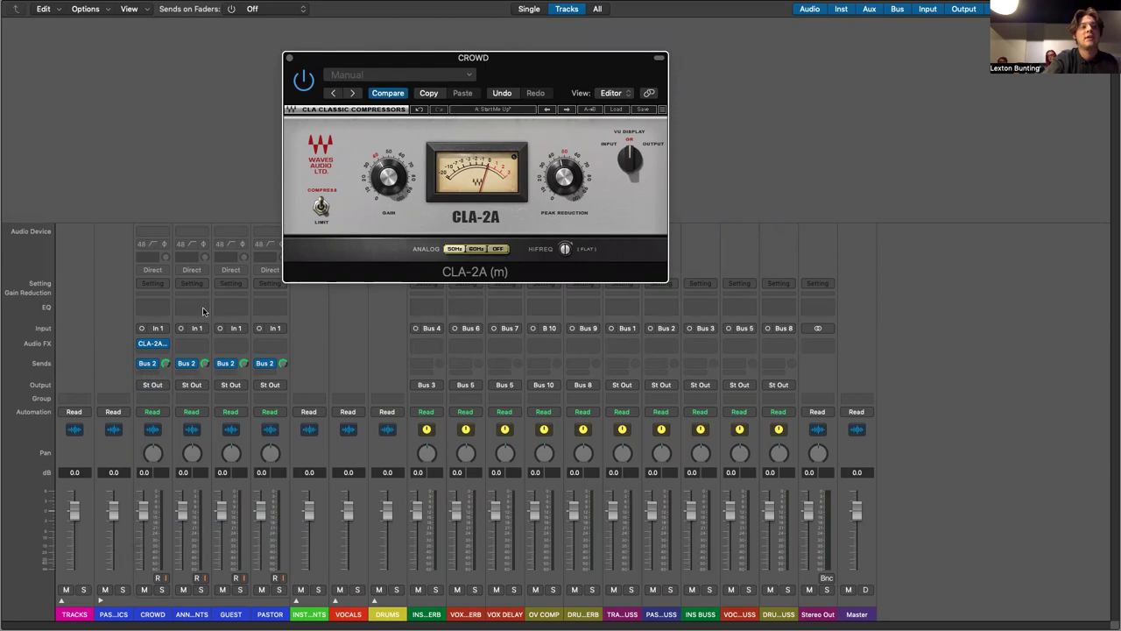
pyautogui.click(395, 189)
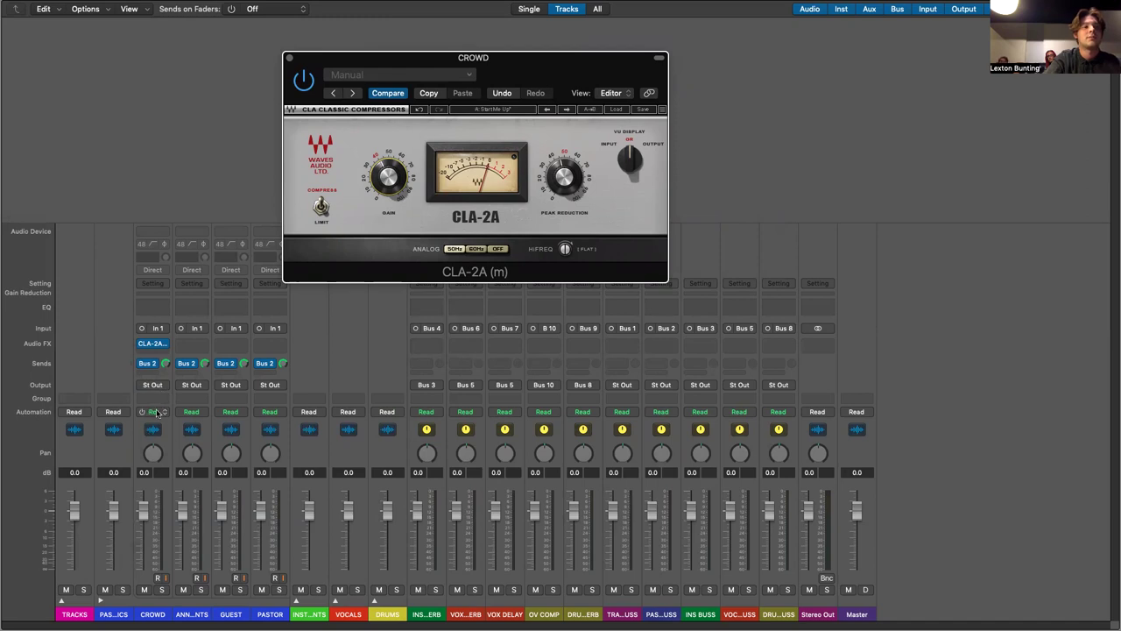
# Raise the Peak Reduction of the CROWD channel's CLA-2A to between 70 and 80, and close the plug-in window
pyautogui.moveTo(561, 175)
pyautogui.moveTo(560, 175); pyautogui.dragTo(561, 158)
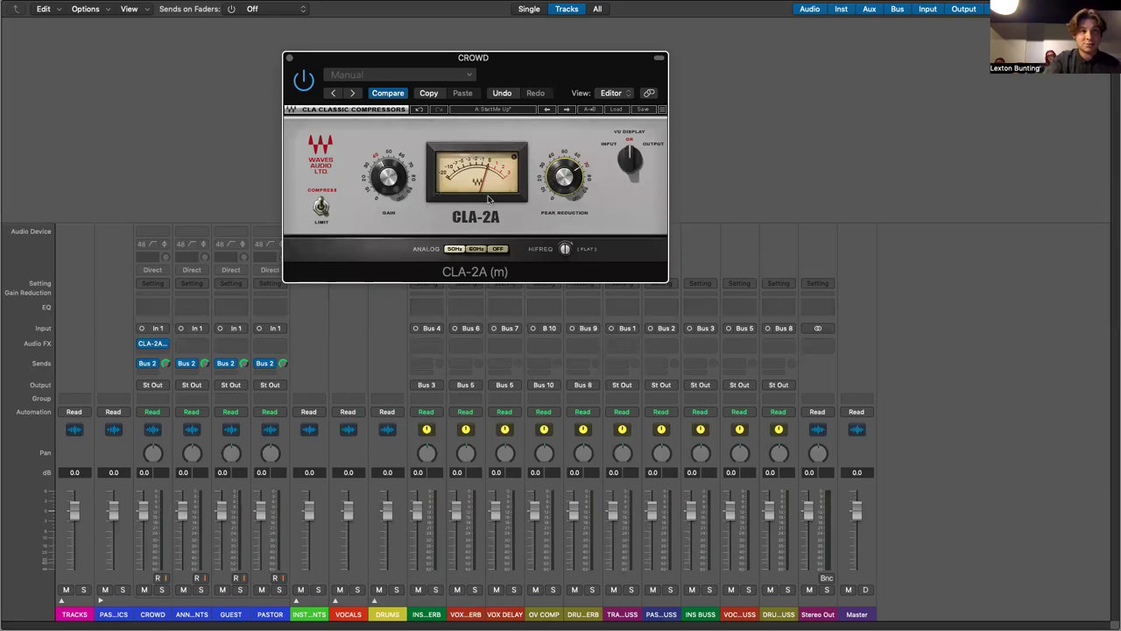
pyautogui.moveTo(391, 184)
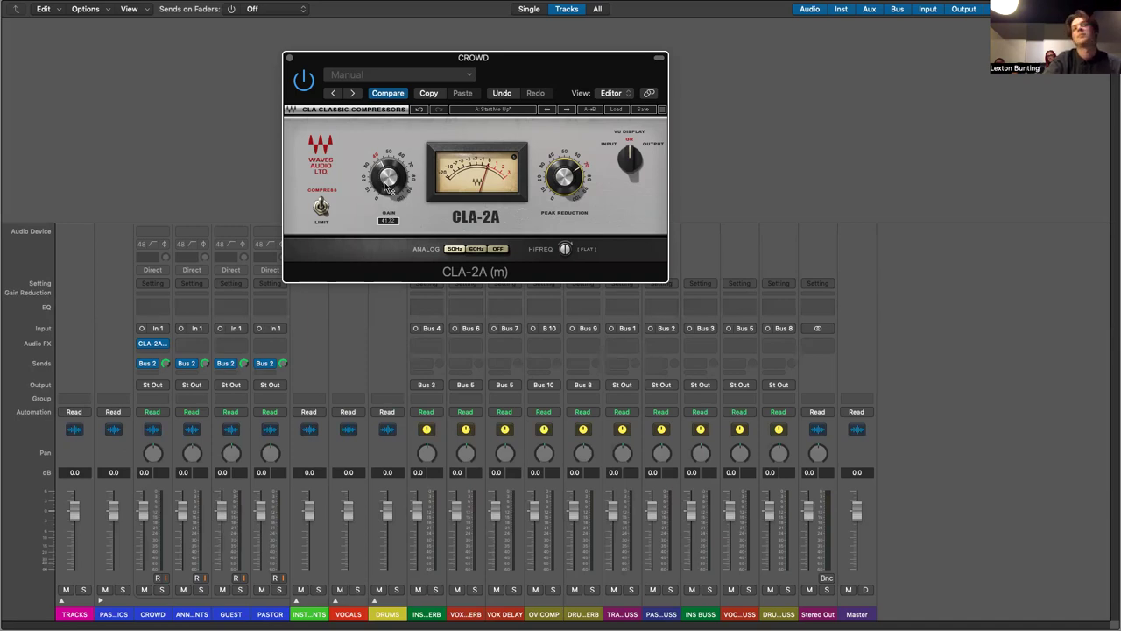
pyautogui.moveTo(563, 179)
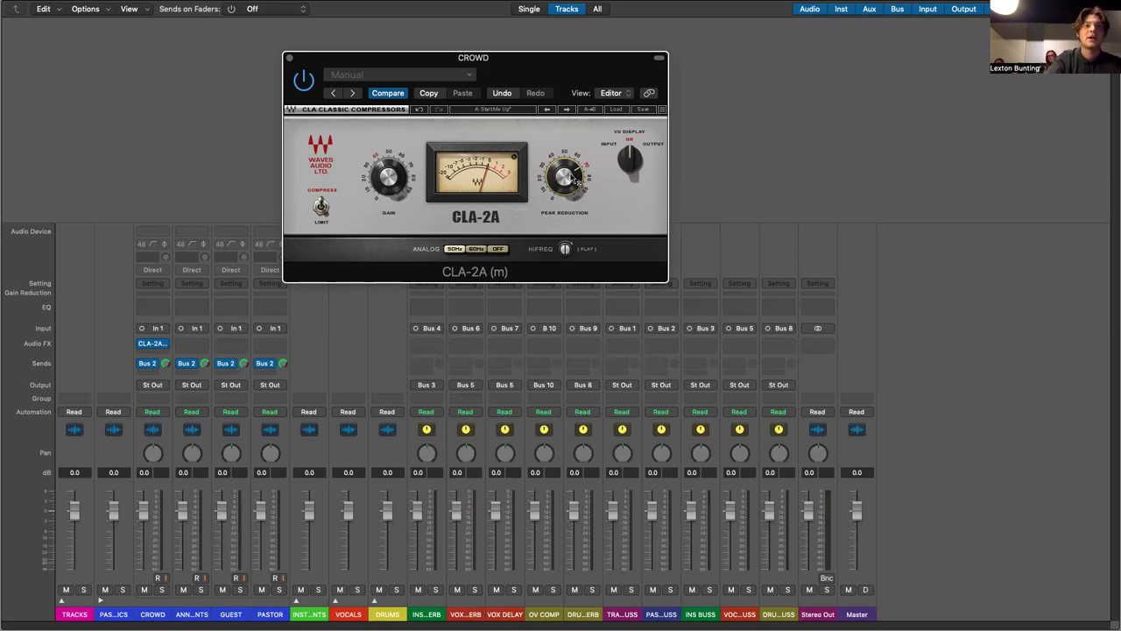
pyautogui.moveTo(573, 180); pyautogui.dragTo(574, 165)
pyautogui.moveTo(563, 177); pyautogui.dragTo(568, 186)
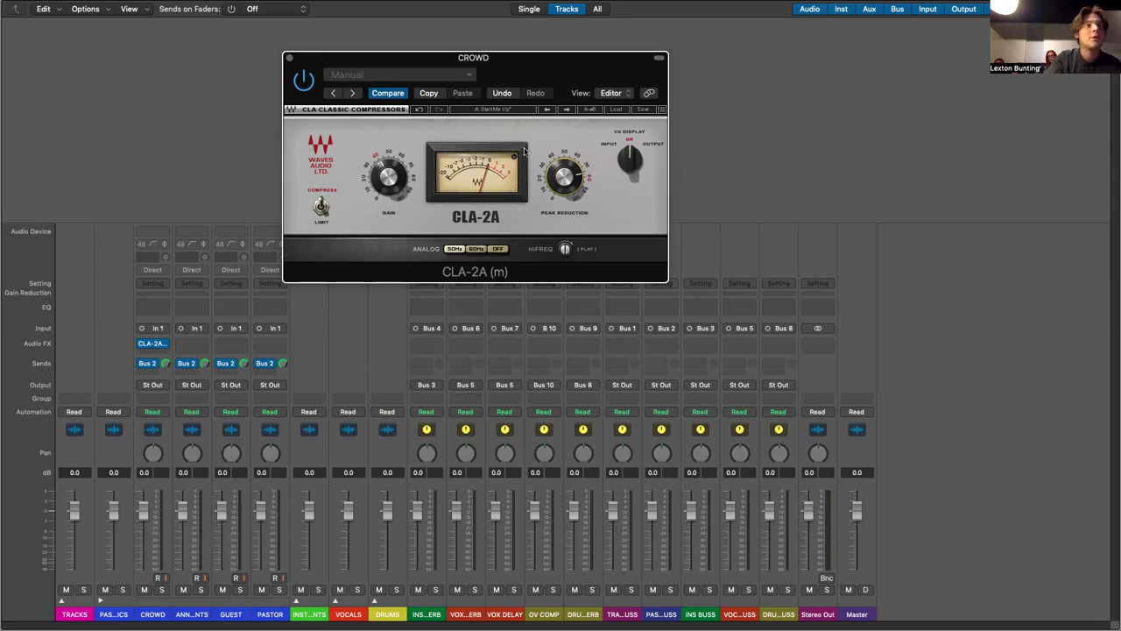
pyautogui.moveTo(571, 175)
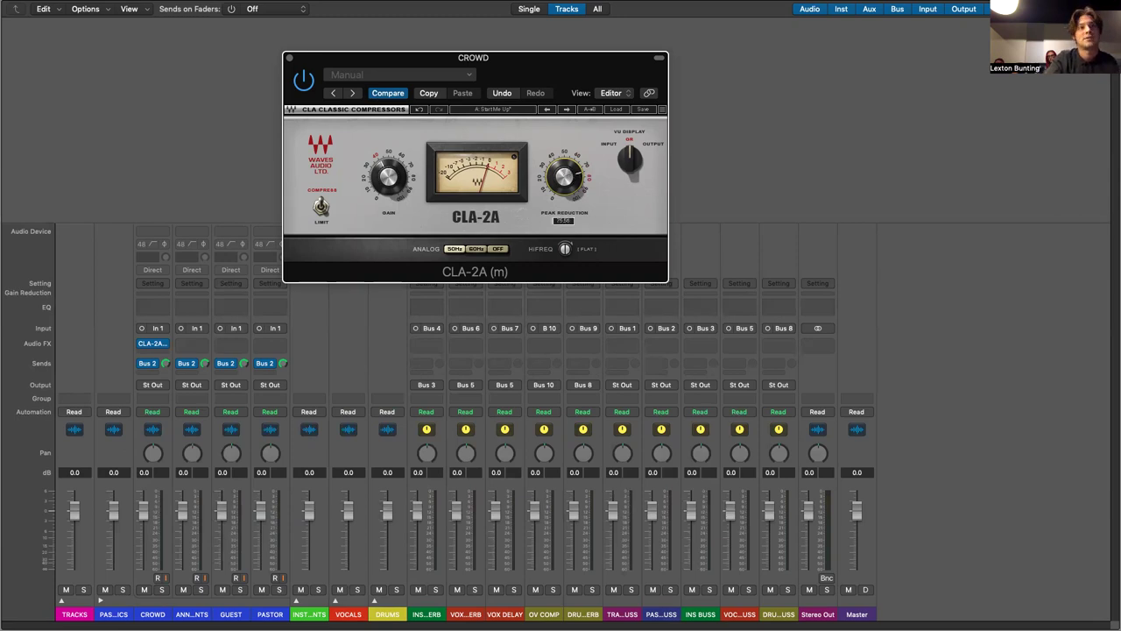
pyautogui.click(290, 58)
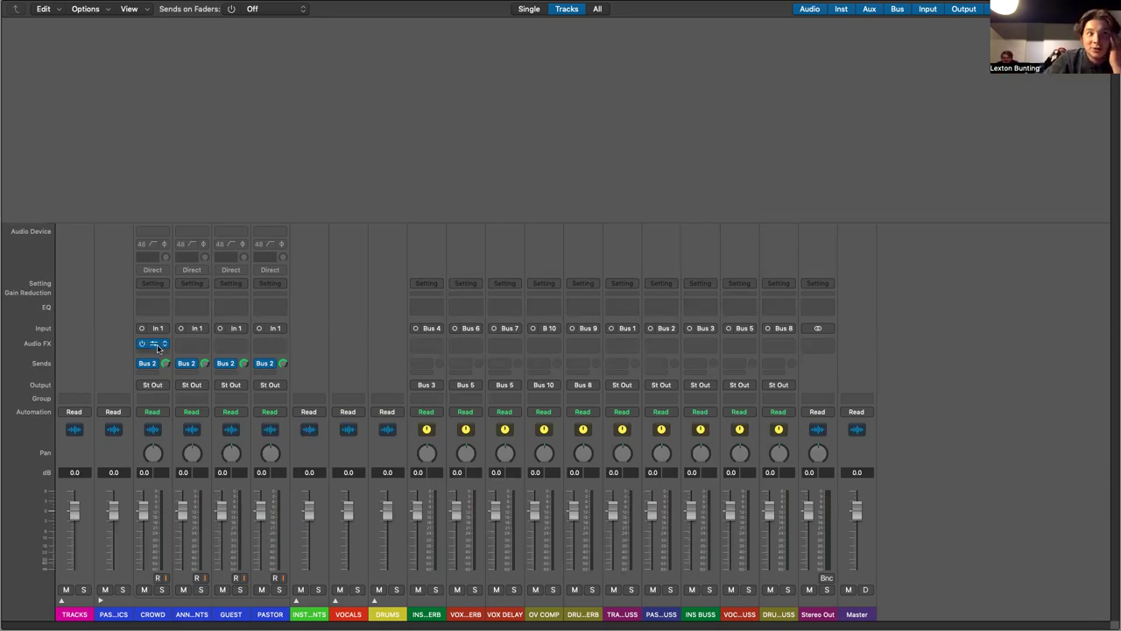
# Insert the mono CLA-2A compressor on the ANNOUNCMENTS channel and set its analog mode to 50Hz
pyautogui.moveTo(154, 345)
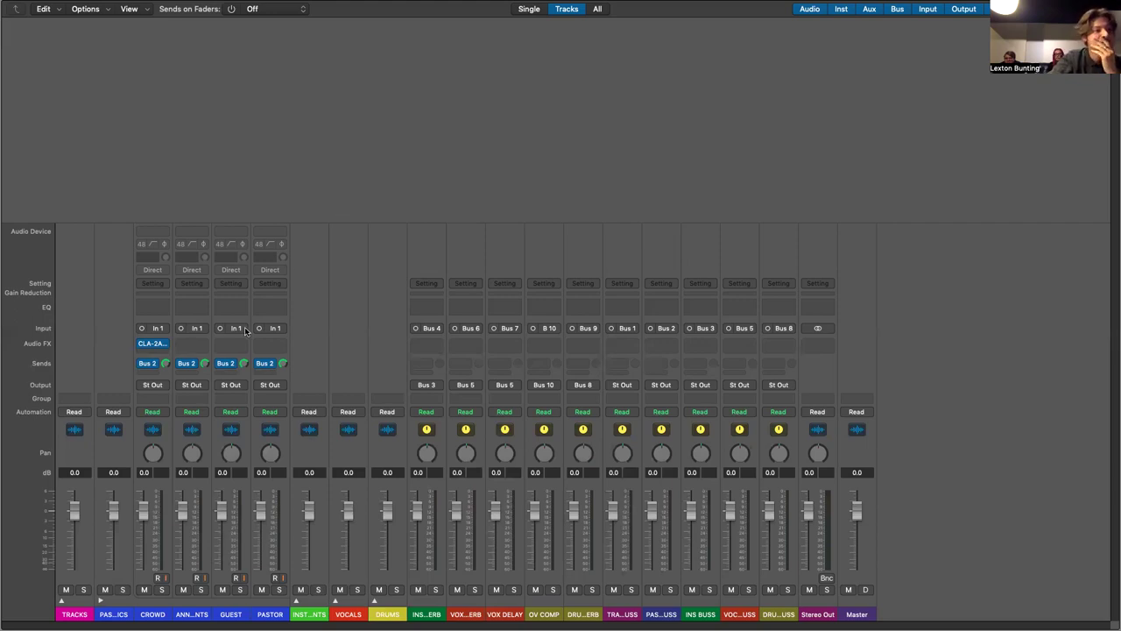
pyautogui.click(188, 345)
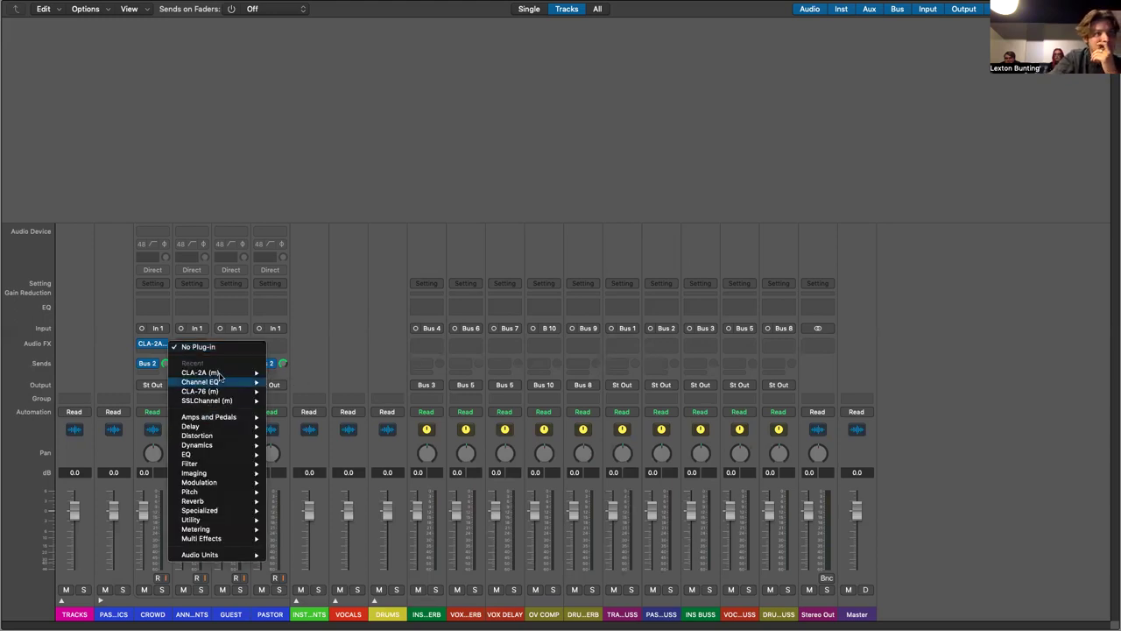
pyautogui.moveTo(221, 376)
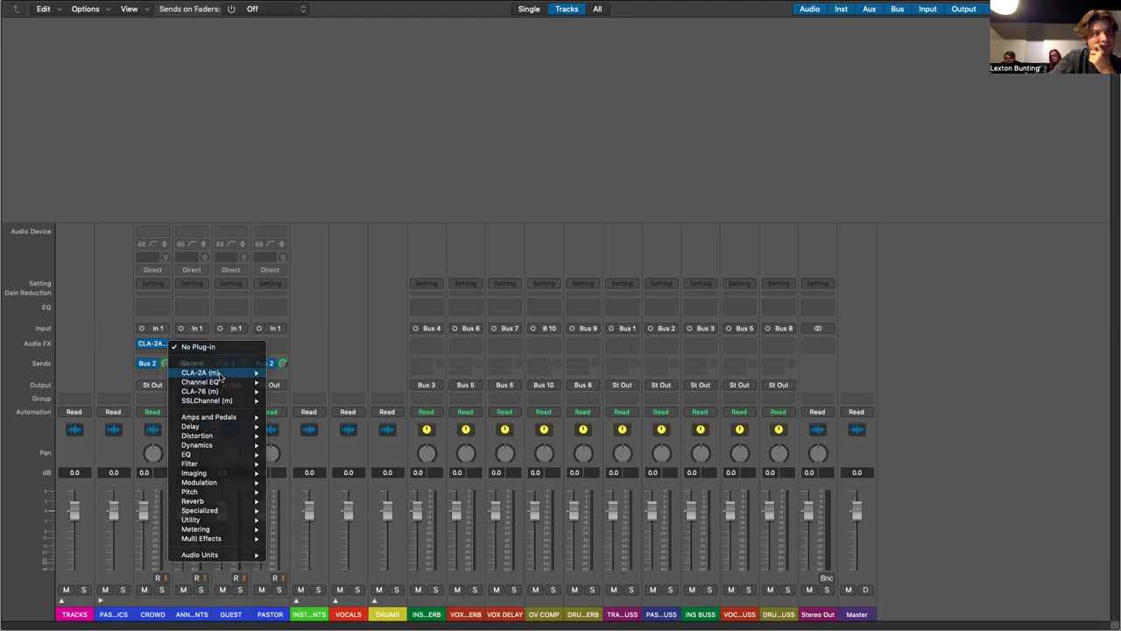
pyautogui.click(219, 372)
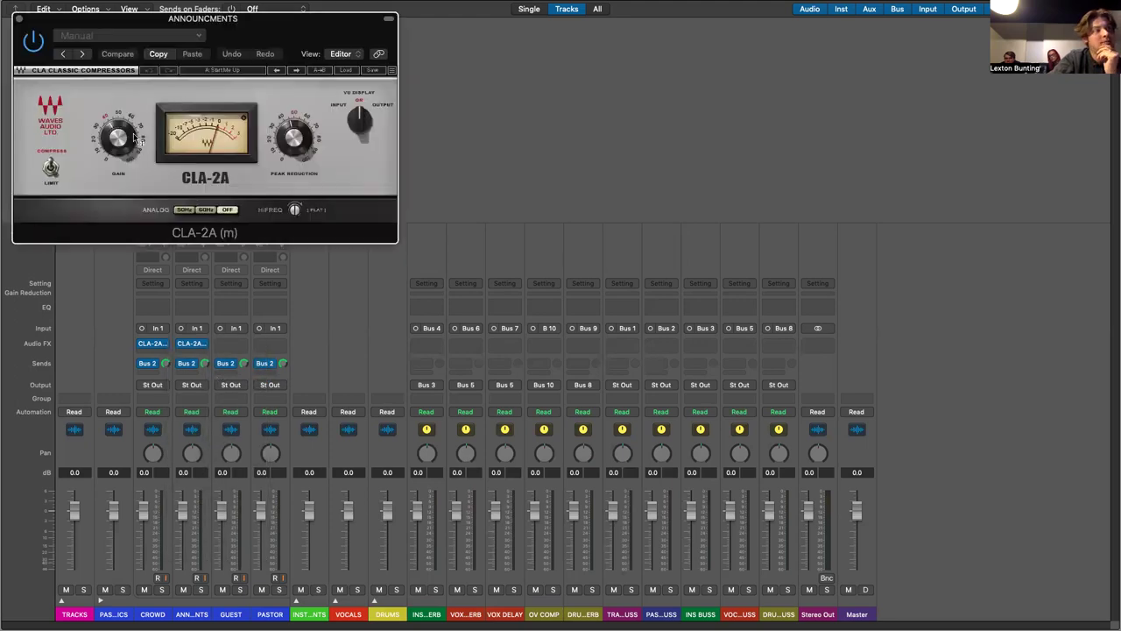
pyautogui.click(185, 213)
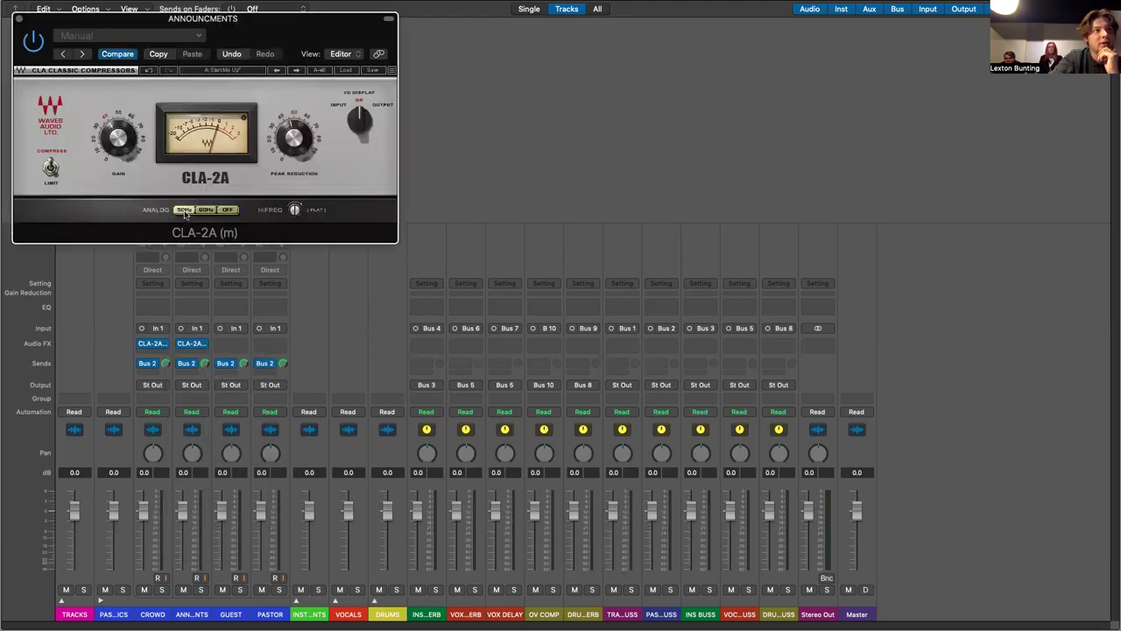
# Adjust the Gain and Peak Reduction of the ANNOUNCMENTS channel's CLA-2A, and close its window
pyautogui.moveTo(120, 149); pyautogui.dragTo(120, 146)
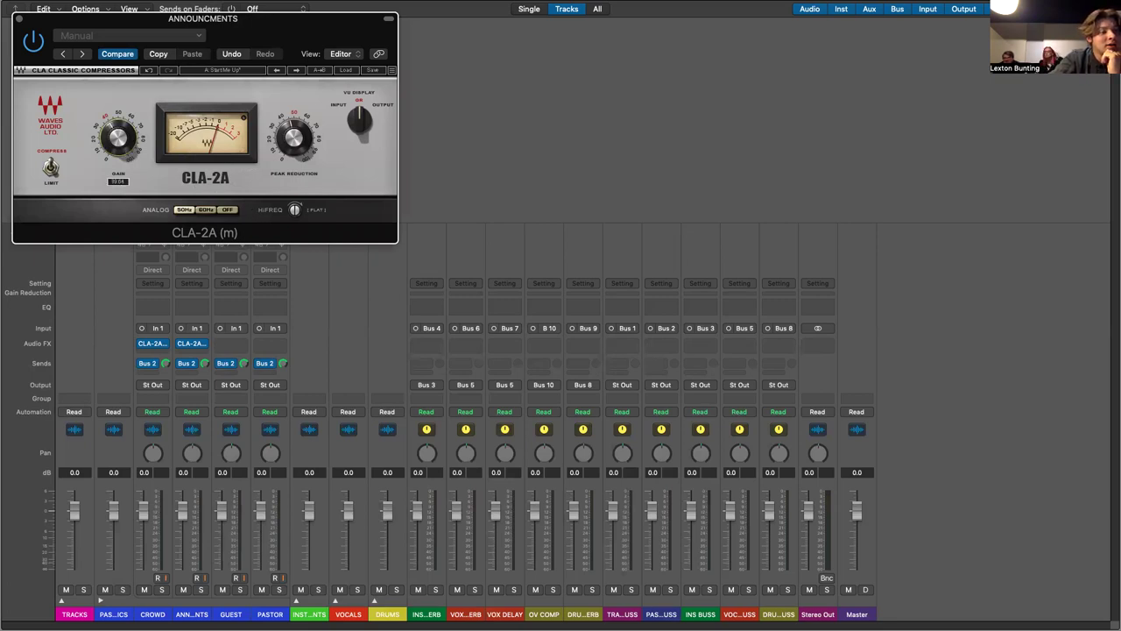
pyautogui.moveTo(120, 145); pyautogui.dragTo(127, 146)
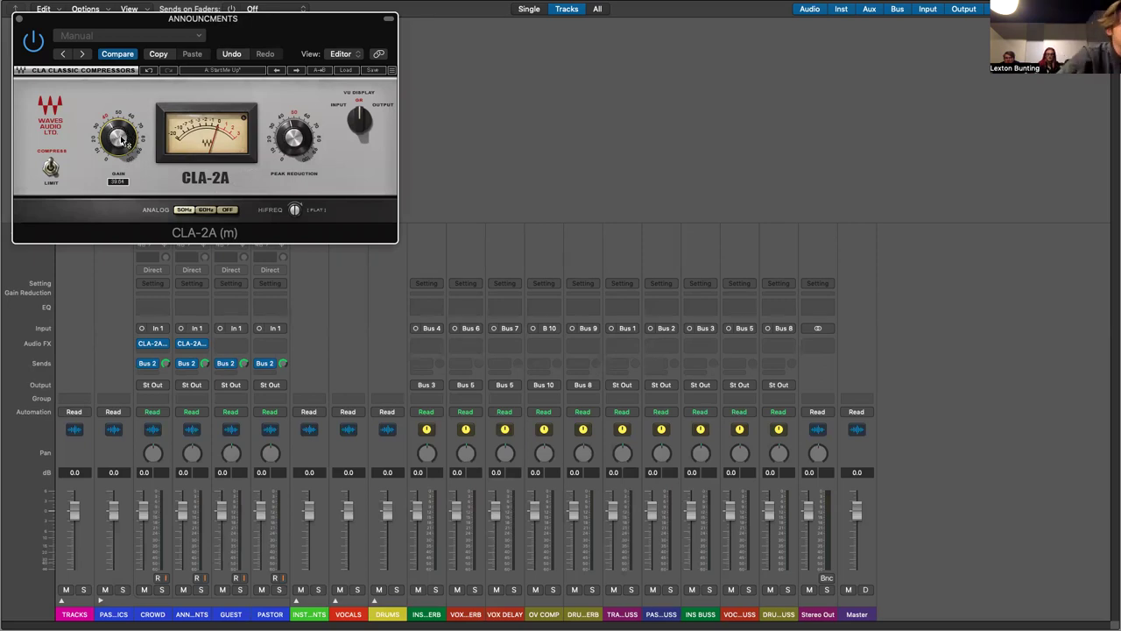
pyautogui.moveTo(116, 138); pyautogui.dragTo(117, 123)
pyautogui.moveTo(284, 116); pyautogui.dragTo(284, 92)
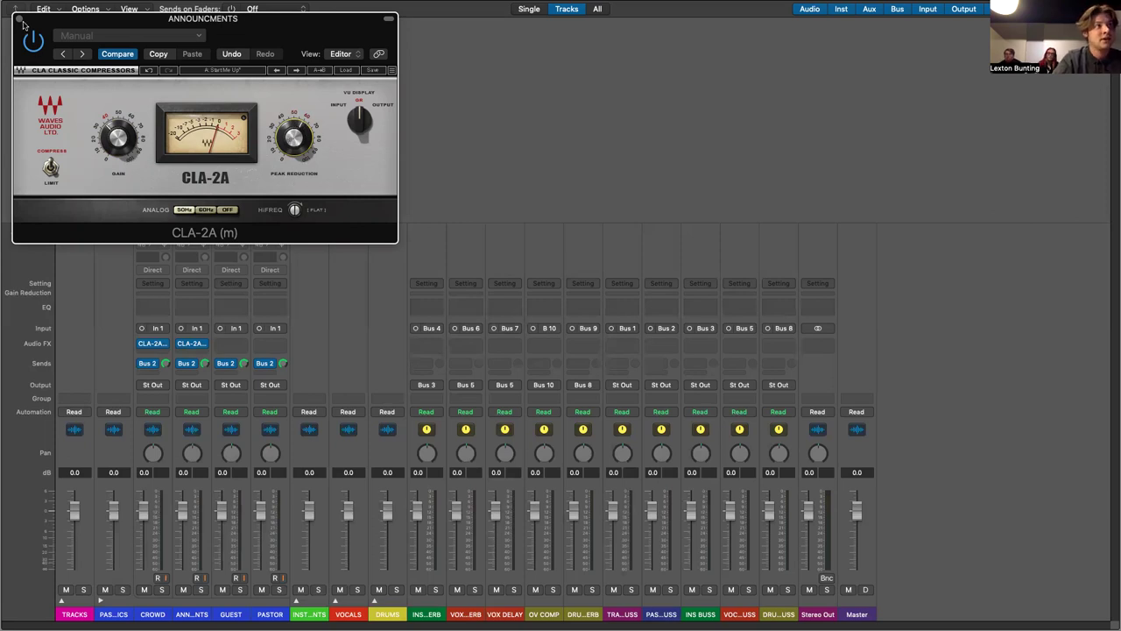
pyautogui.click(19, 19)
# Insert the mono SSLChannel plug-in below the CLA-2A on the ANNOUNCMENTS channel, and move its window clear of the channel strips
pyautogui.click(193, 348)
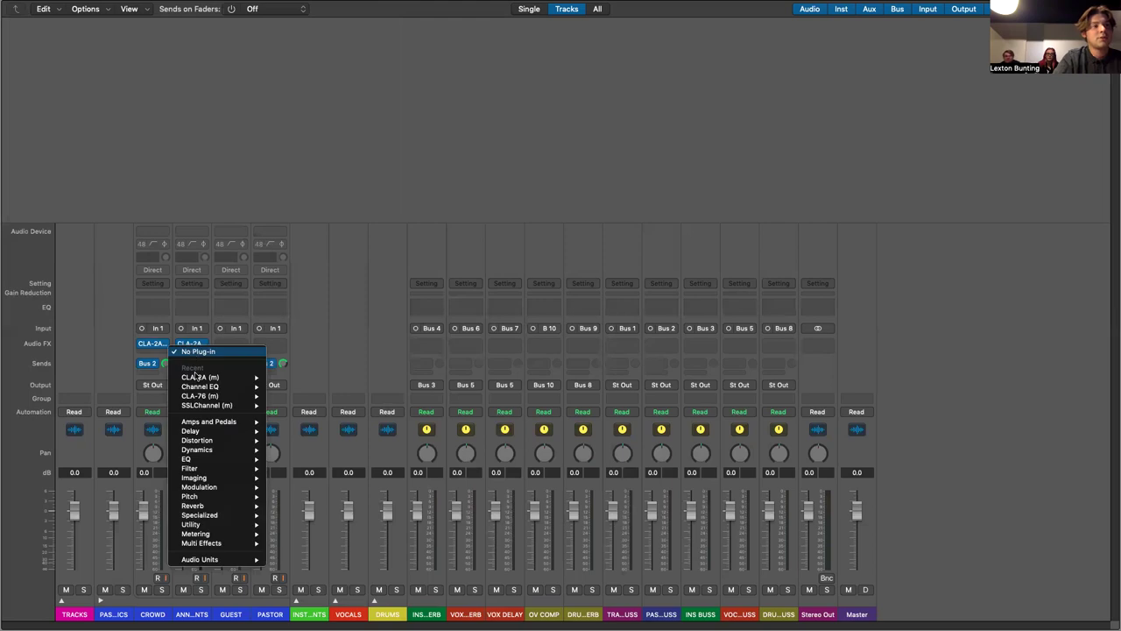
pyautogui.click(194, 349)
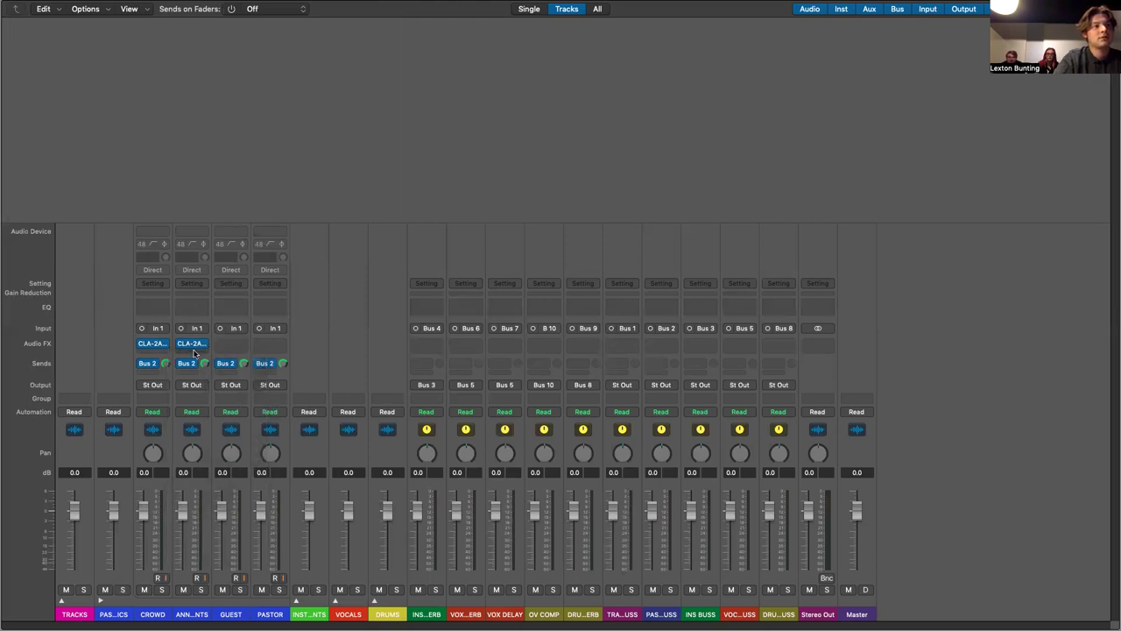
pyautogui.click(193, 349)
pyautogui.moveTo(194, 409)
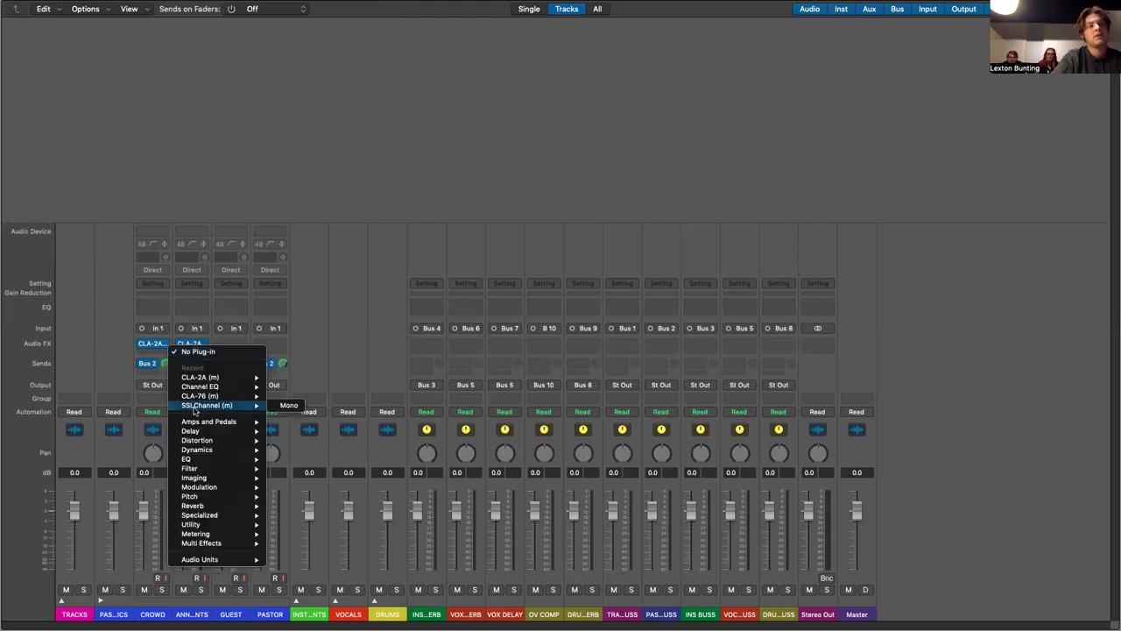
pyautogui.click(289, 405)
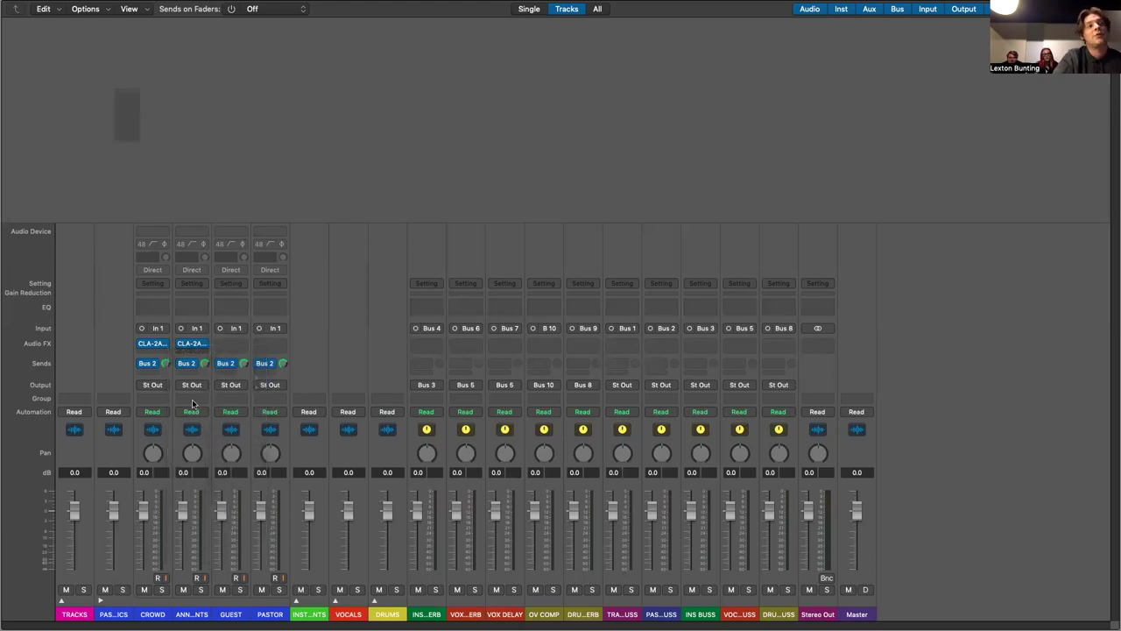
pyautogui.moveTo(20, 19); pyautogui.dragTo(531, 65)
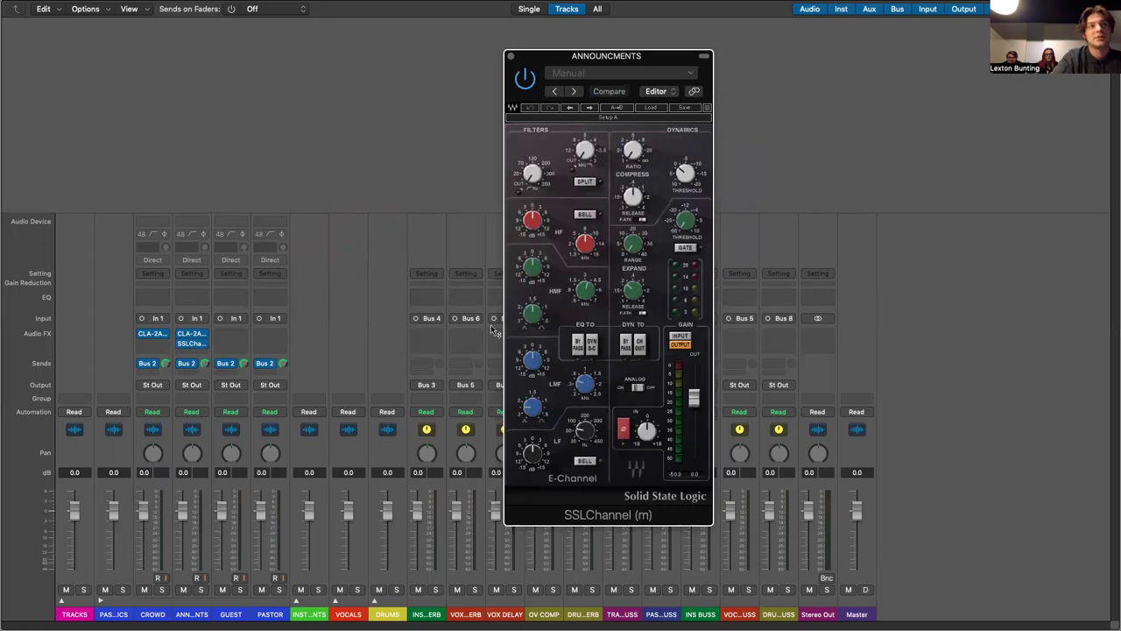
# Reorder the ANNOUNCMENTS inserts so SSLChannel comes before the CLA-2A, and reopen the SSLChannel window beside the channel
pyautogui.moveTo(193, 343)
pyautogui.mouseDown()
pyautogui.moveTo(196, 334)
pyautogui.moveTo(192, 344)
pyautogui.mouseUp()
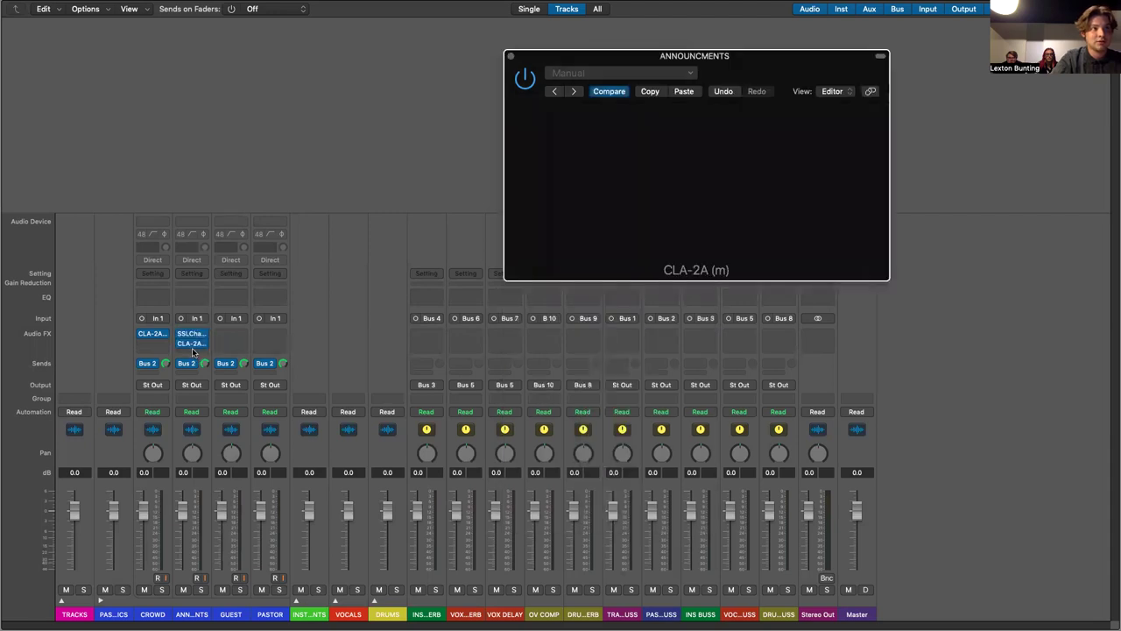
pyautogui.click(509, 57)
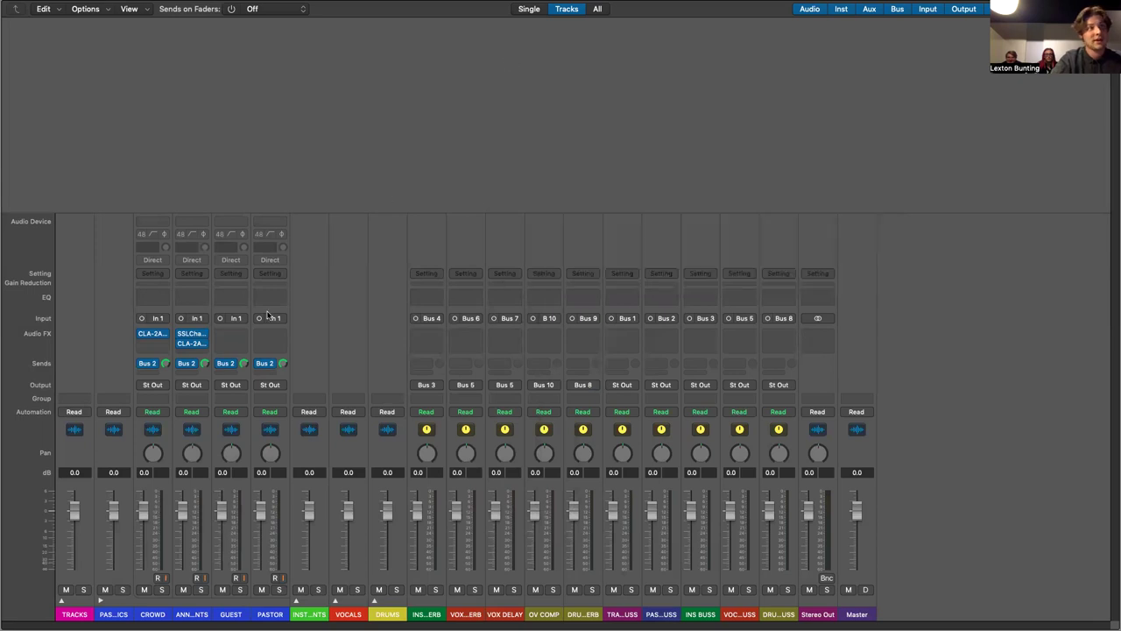
pyautogui.click(193, 335)
pyautogui.moveTo(41, 22); pyautogui.dragTo(576, 47)
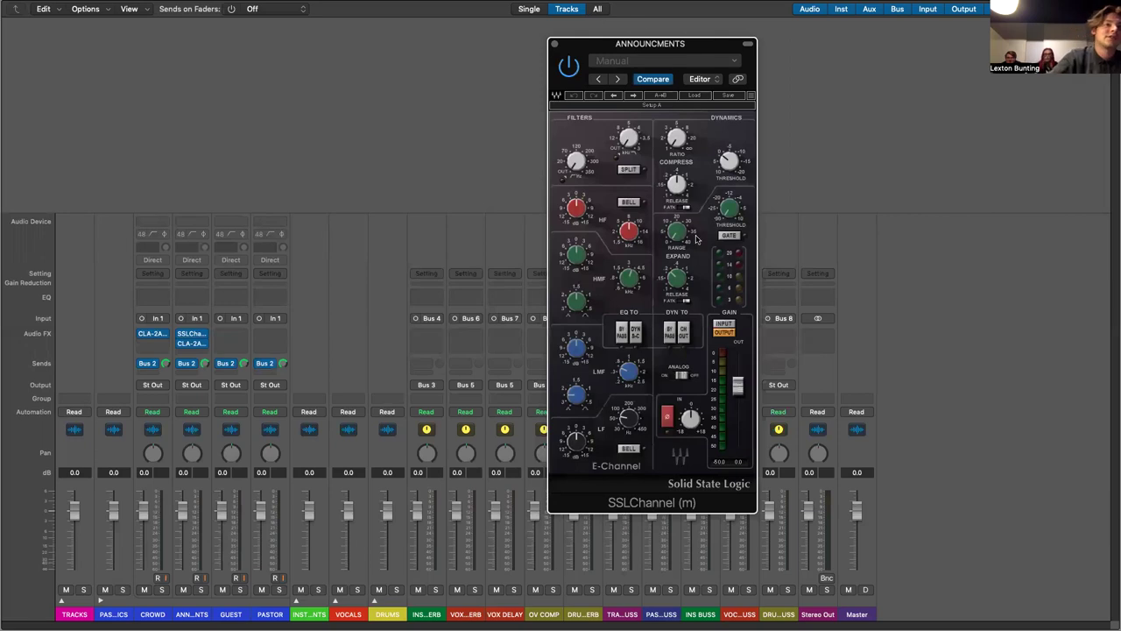
# Engage the low-cut filter in the ANNOUNCMENTS channel's SSLChannel at a frequency between 120 and 200 Hz
pyautogui.click(963, 430)
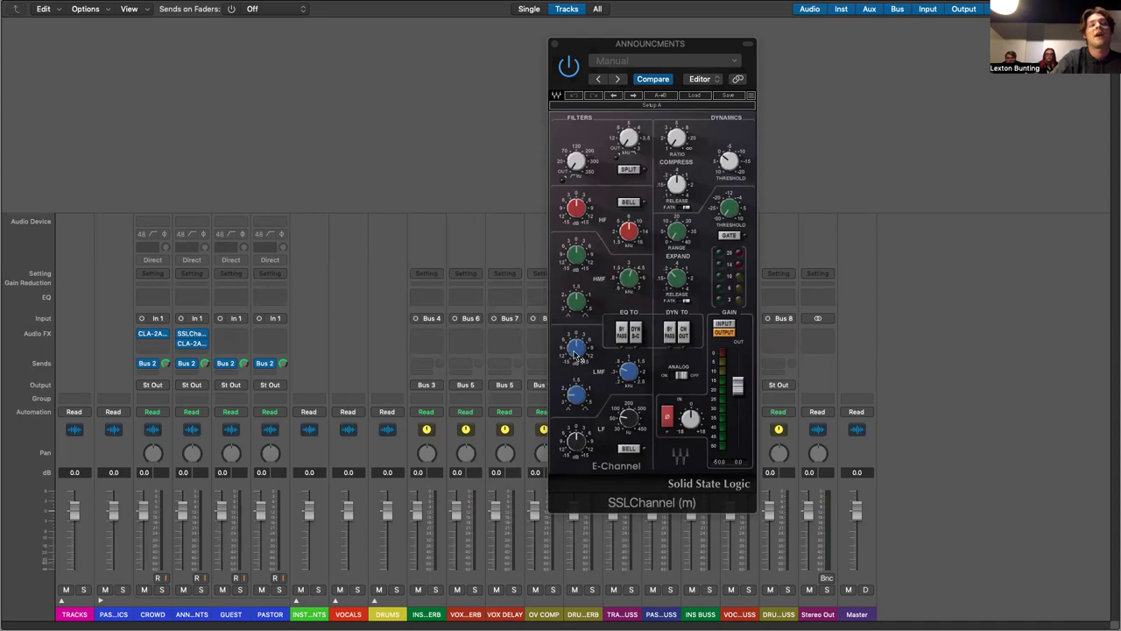
pyautogui.moveTo(193, 346)
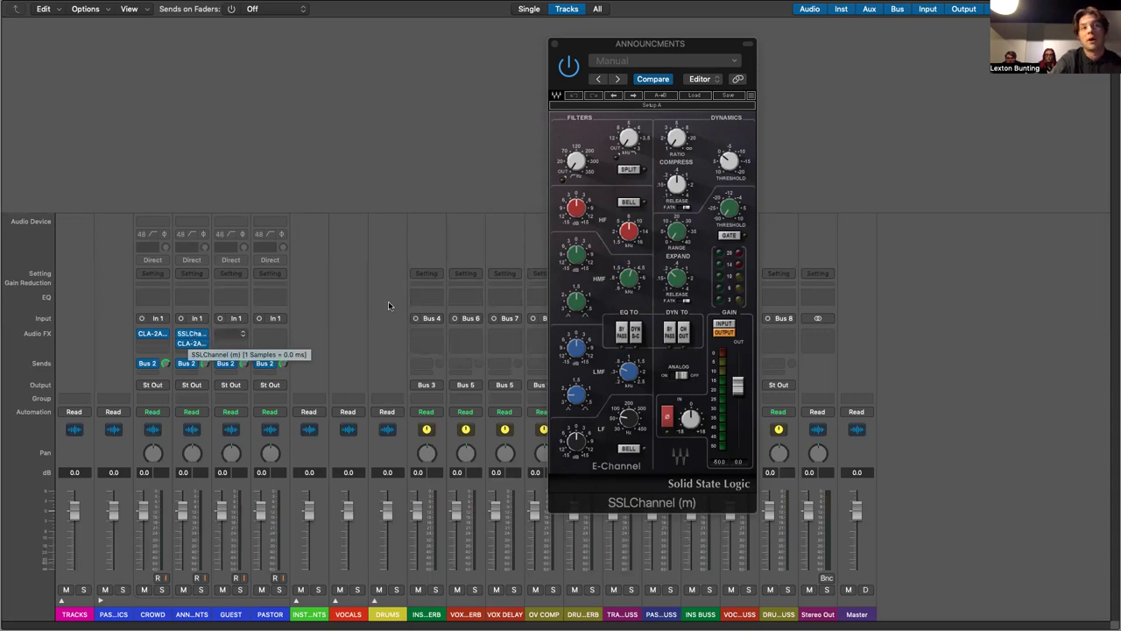
pyautogui.click(575, 160)
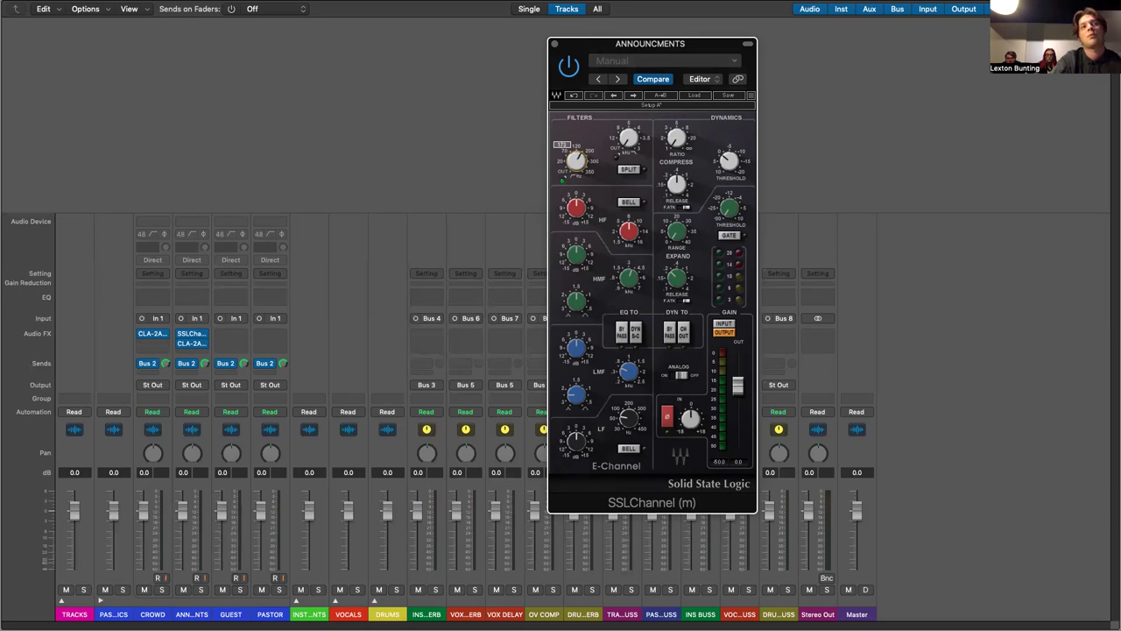
# Switch the SSLChannel's HF band to Bell, boost its gain and lower its frequency
pyautogui.moveTo(575, 214)
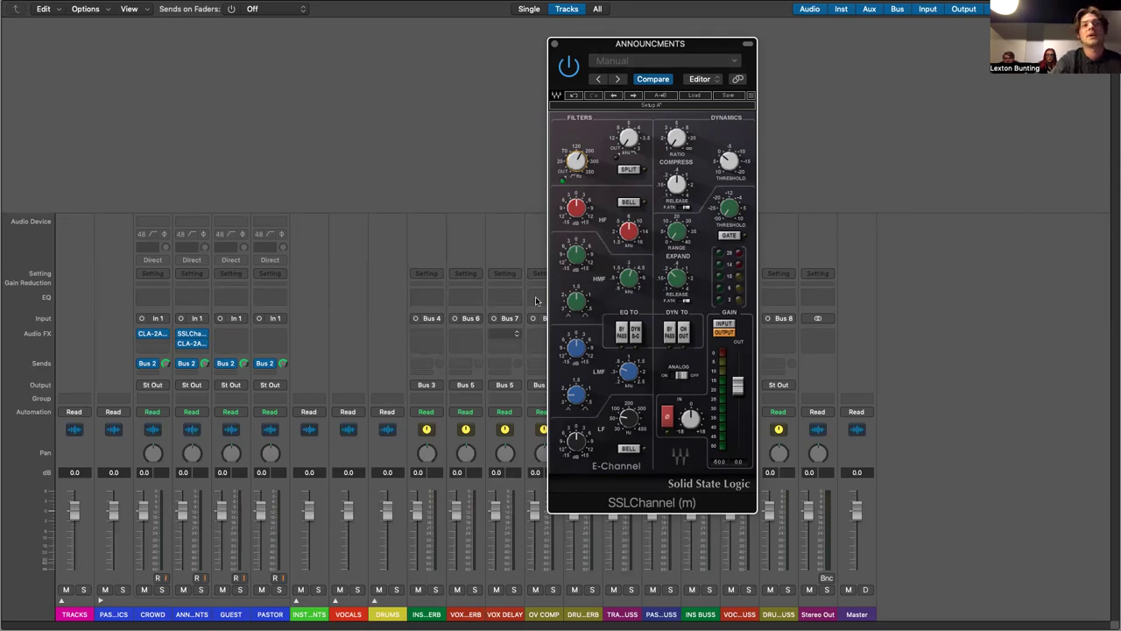
pyautogui.moveTo(627, 233)
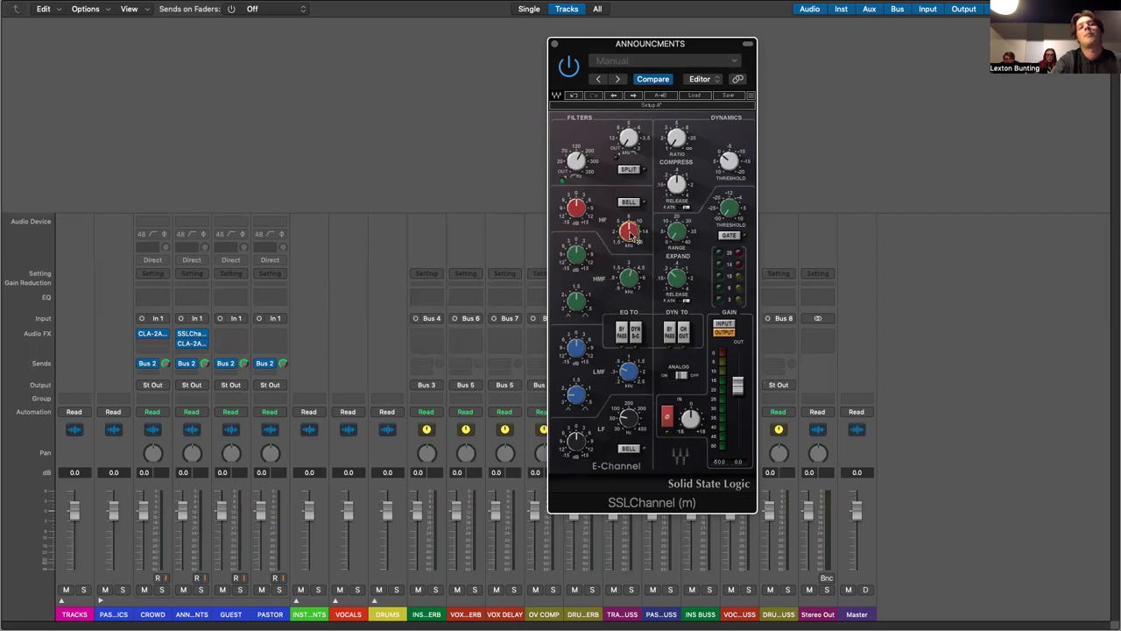
pyautogui.click(629, 202)
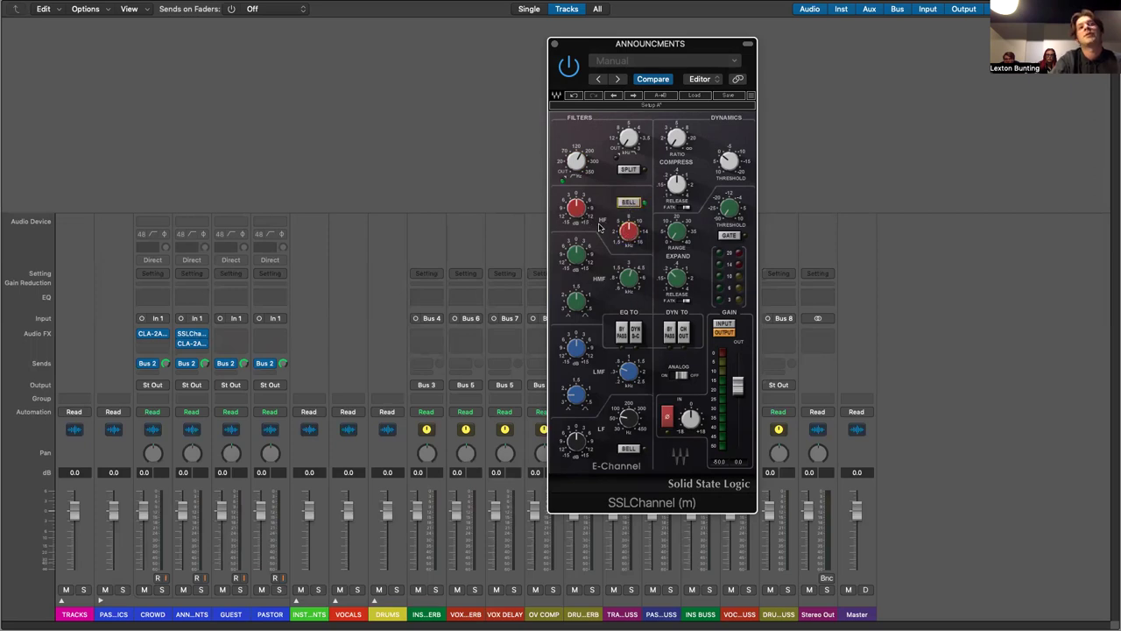
pyautogui.moveTo(629, 230)
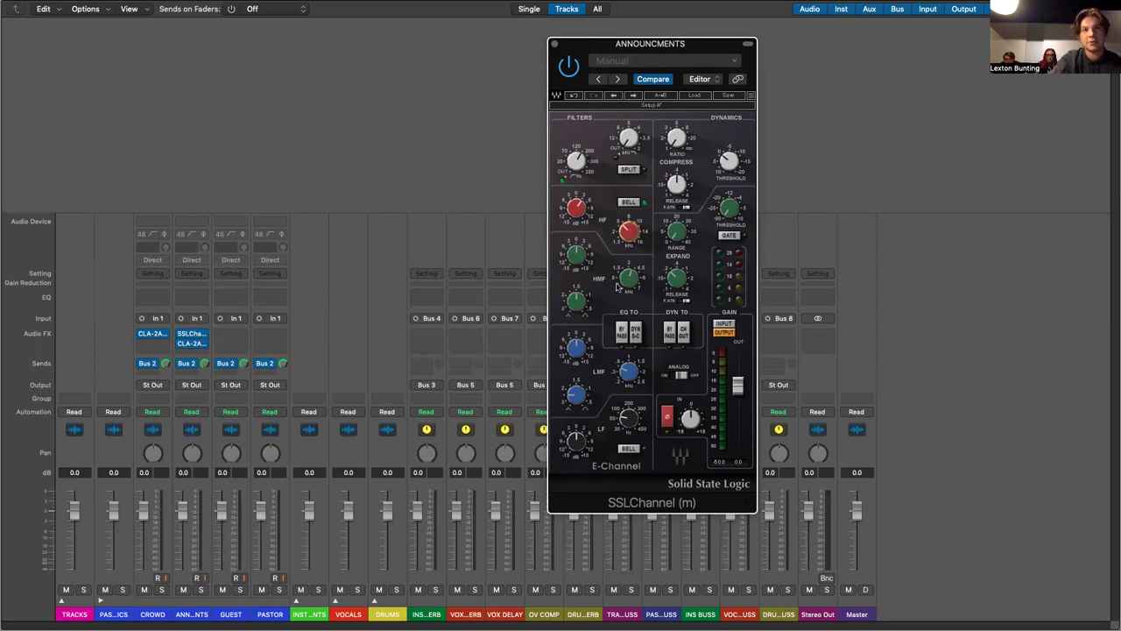
# Adjust the frequency of the SSLChannel's HMF band, boost its gain slightly and modify its bandwidth
pyautogui.moveTo(627, 276)
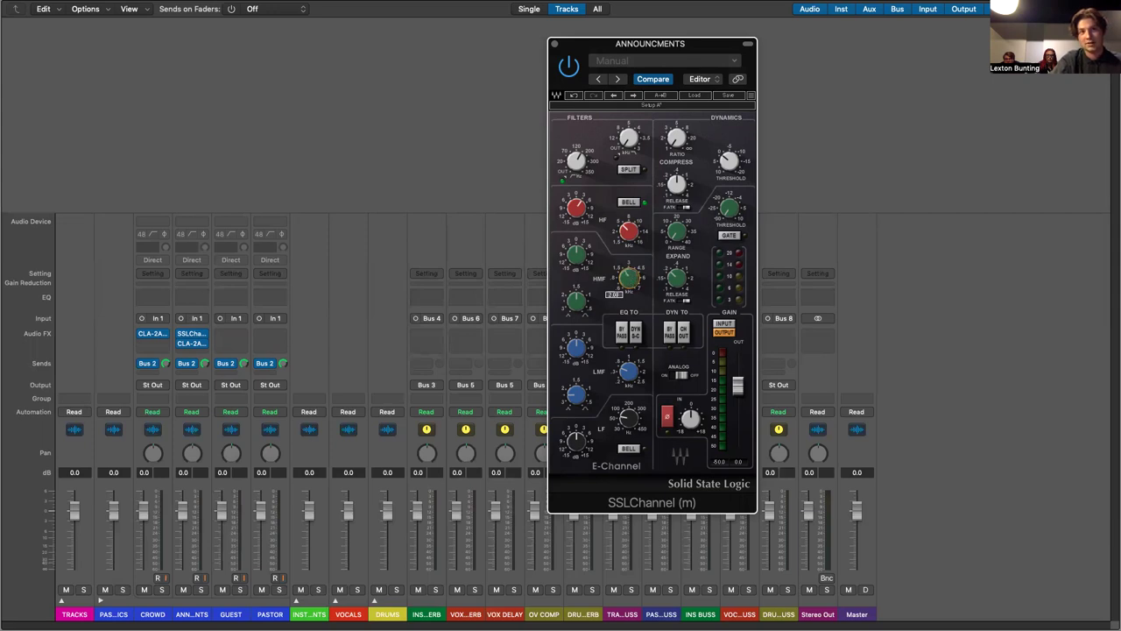
pyautogui.moveTo(578, 255)
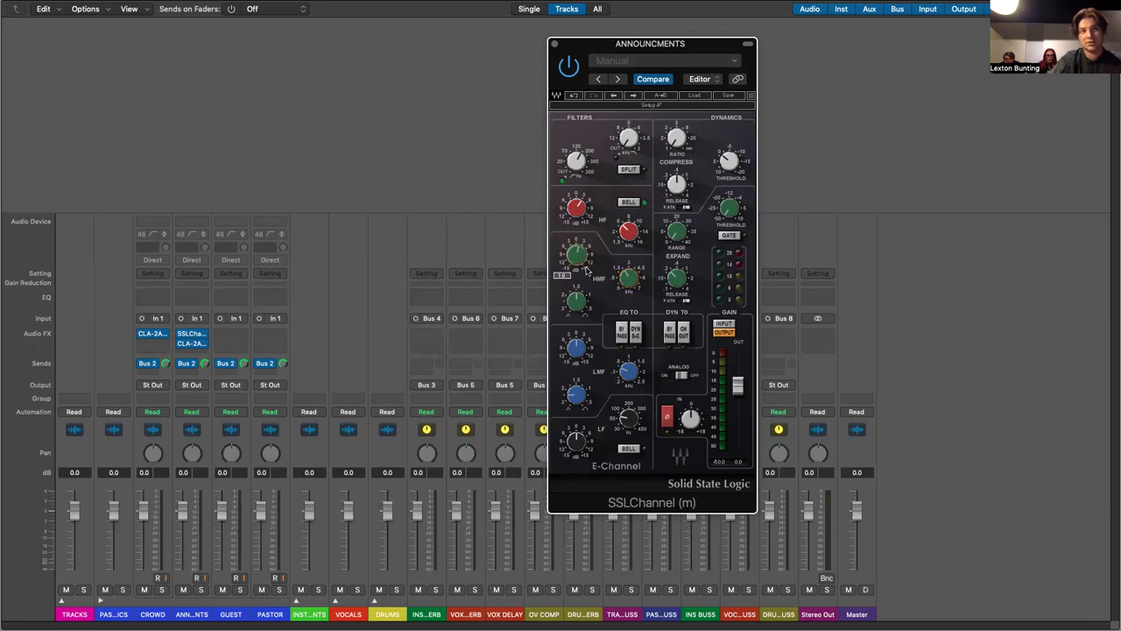
pyautogui.moveTo(576, 300)
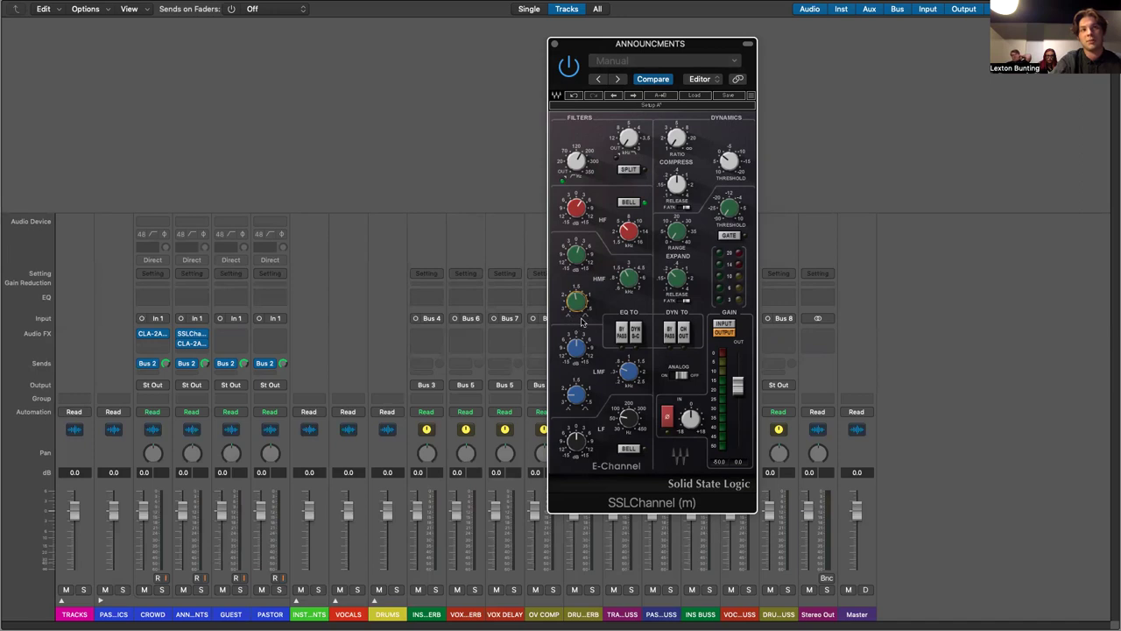
pyautogui.moveTo(578, 302)
pyautogui.mouseDown()
pyautogui.moveTo(578, 284)
pyautogui.moveTo(560, 290)
pyautogui.mouseUp()
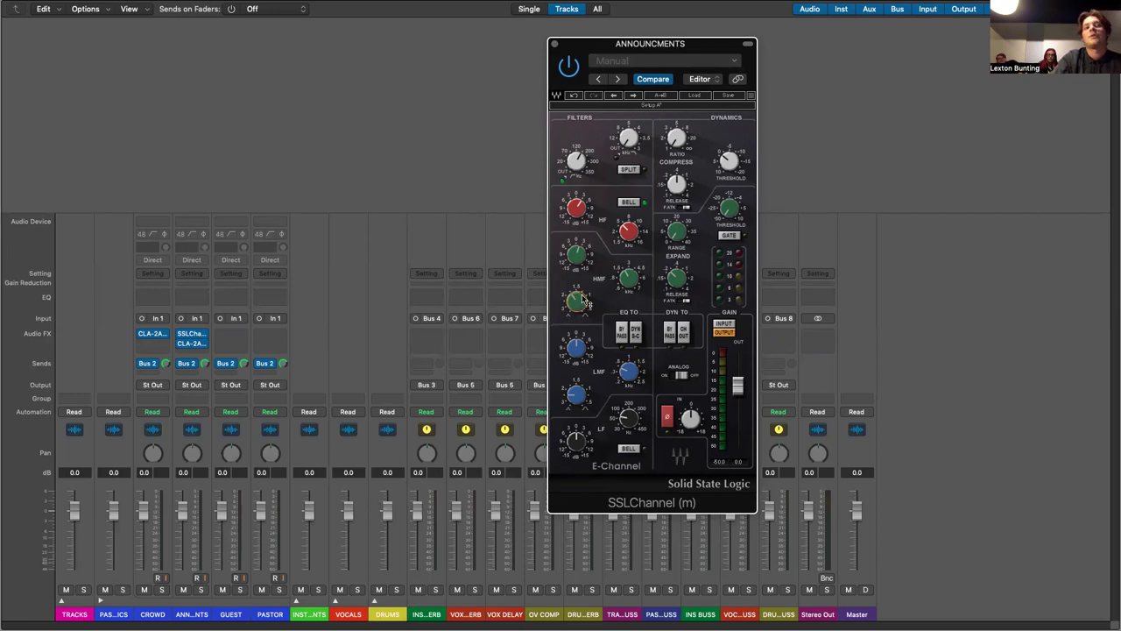
pyautogui.moveTo(578, 305)
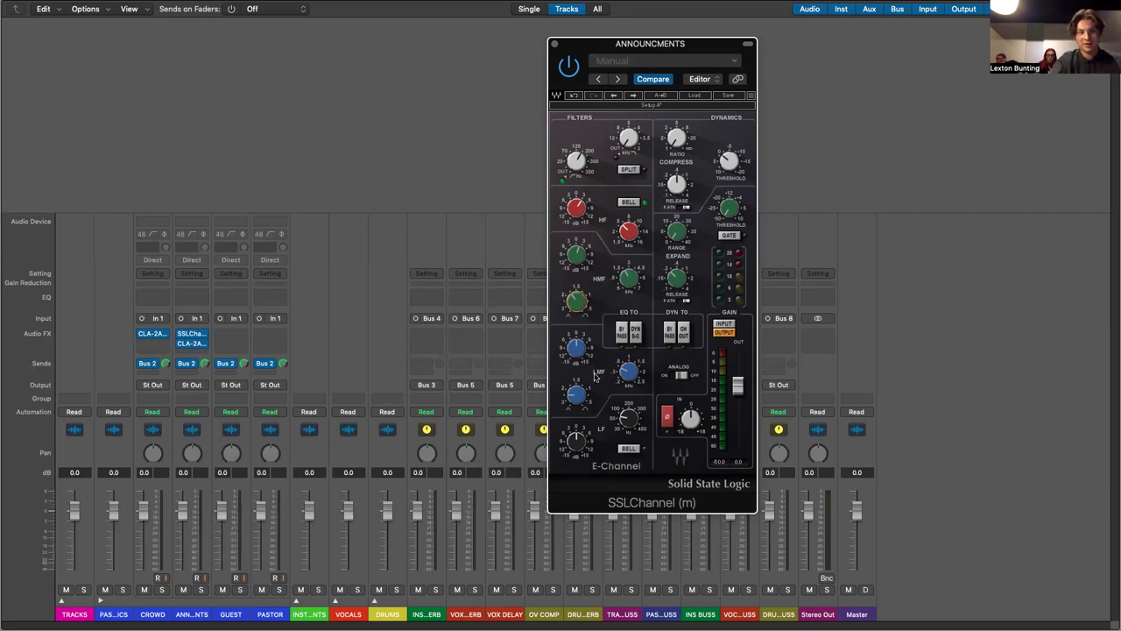
# Cut the gain of the SSLChannel's LMF band and adjust its bandwidth, and lower the LF band's gain on the ANNOUNCMENTS channel
pyautogui.moveTo(629, 377)
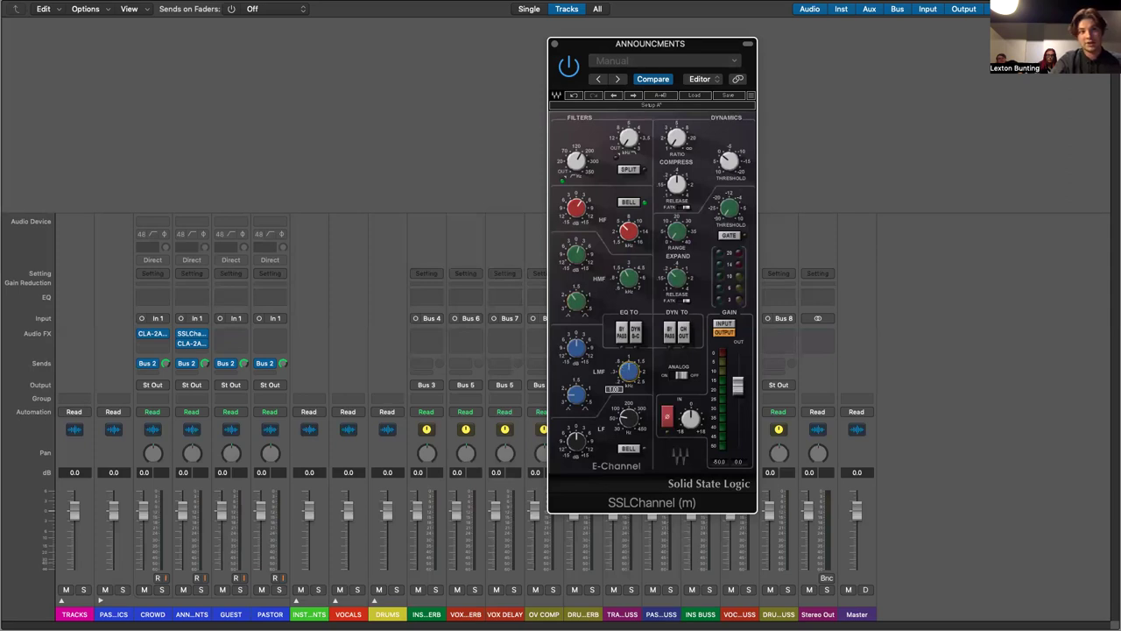
pyautogui.moveTo(575, 348)
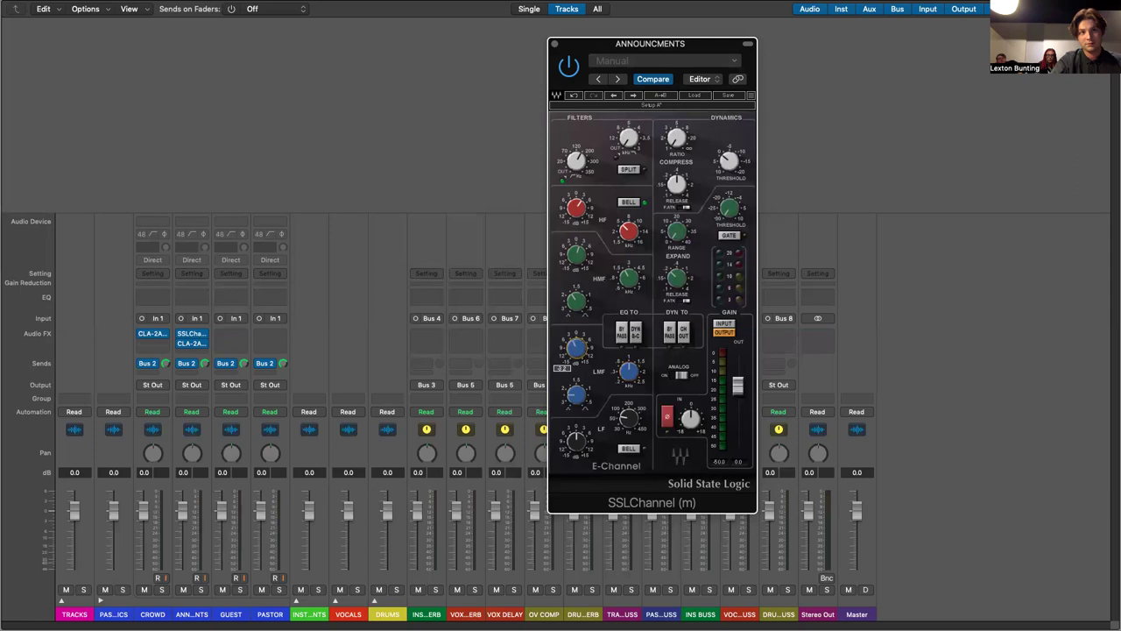
pyautogui.moveTo(580, 396)
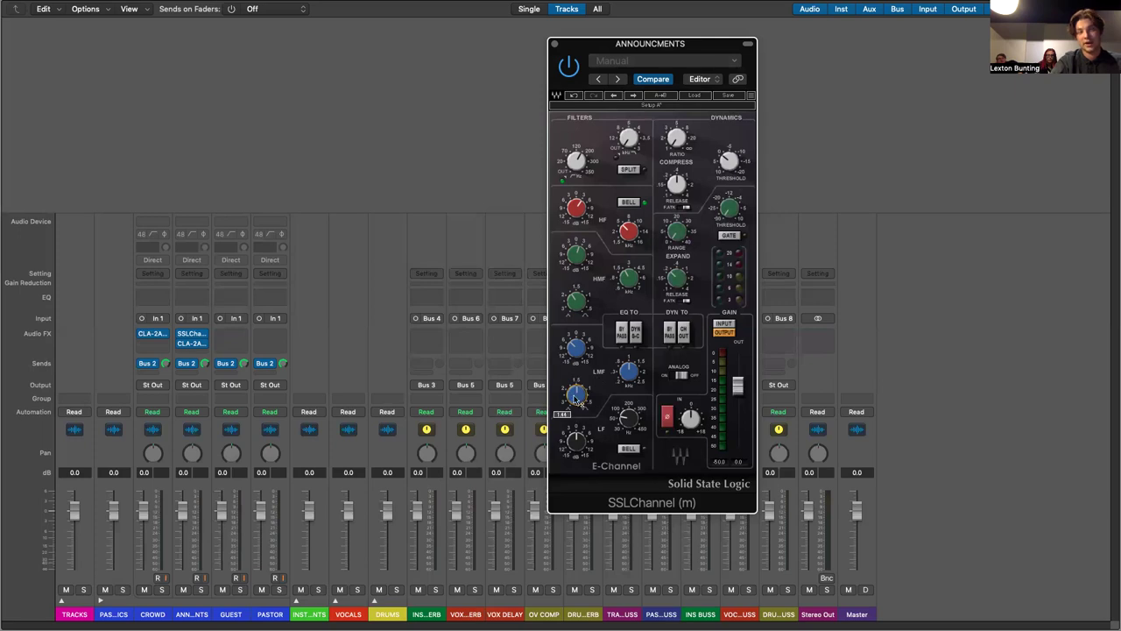
pyautogui.moveTo(577, 396); pyautogui.dragTo(579, 400)
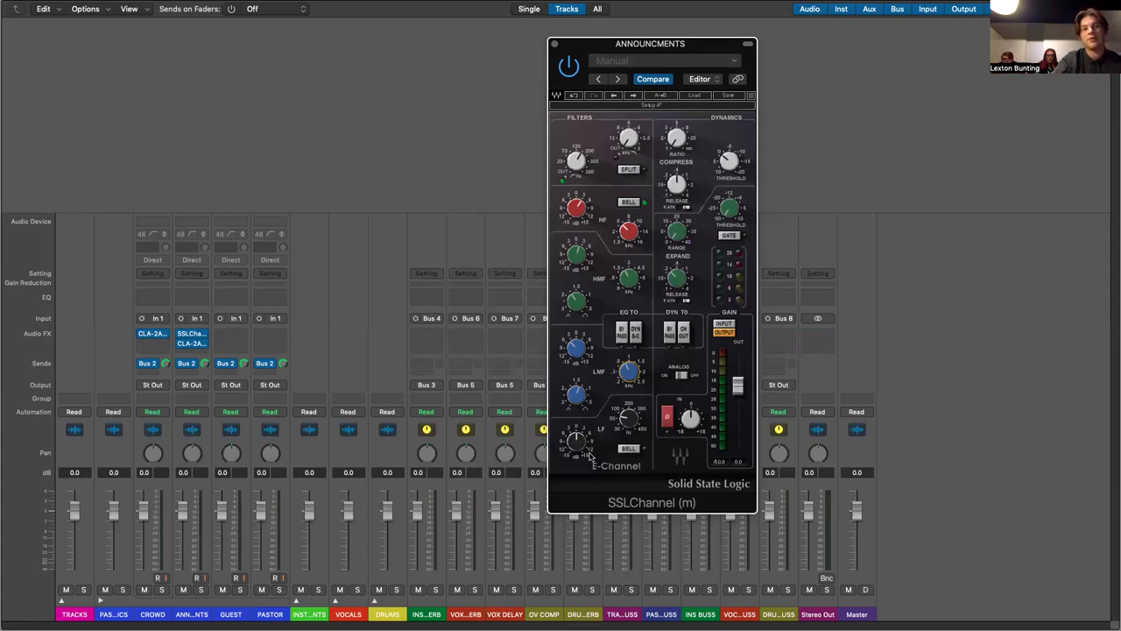
pyautogui.moveTo(627, 419)
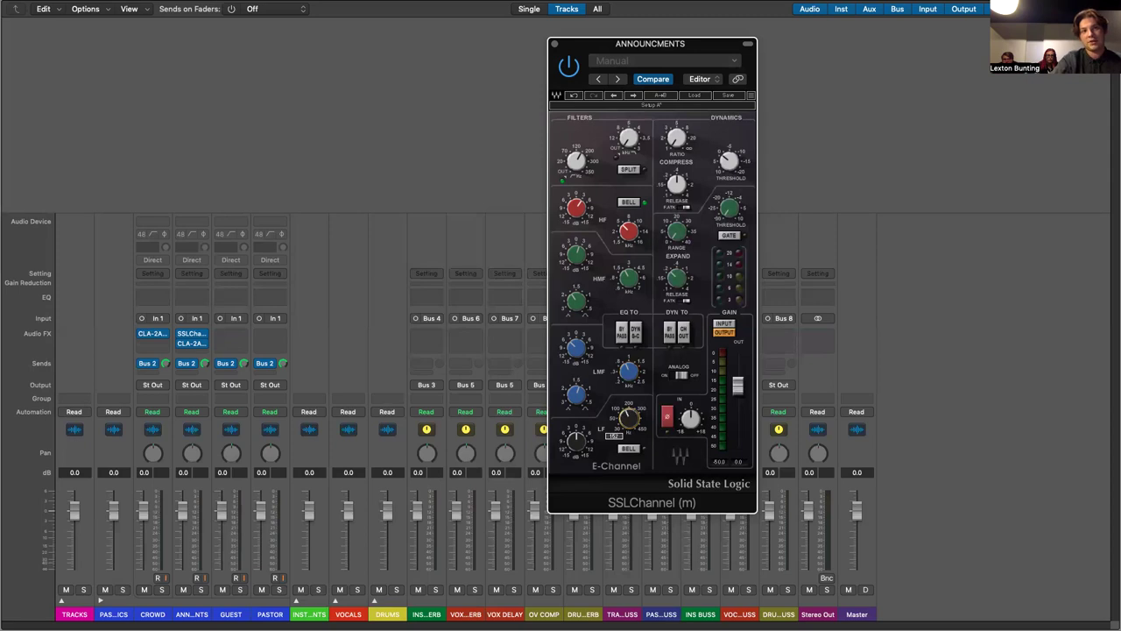
pyautogui.moveTo(576, 440)
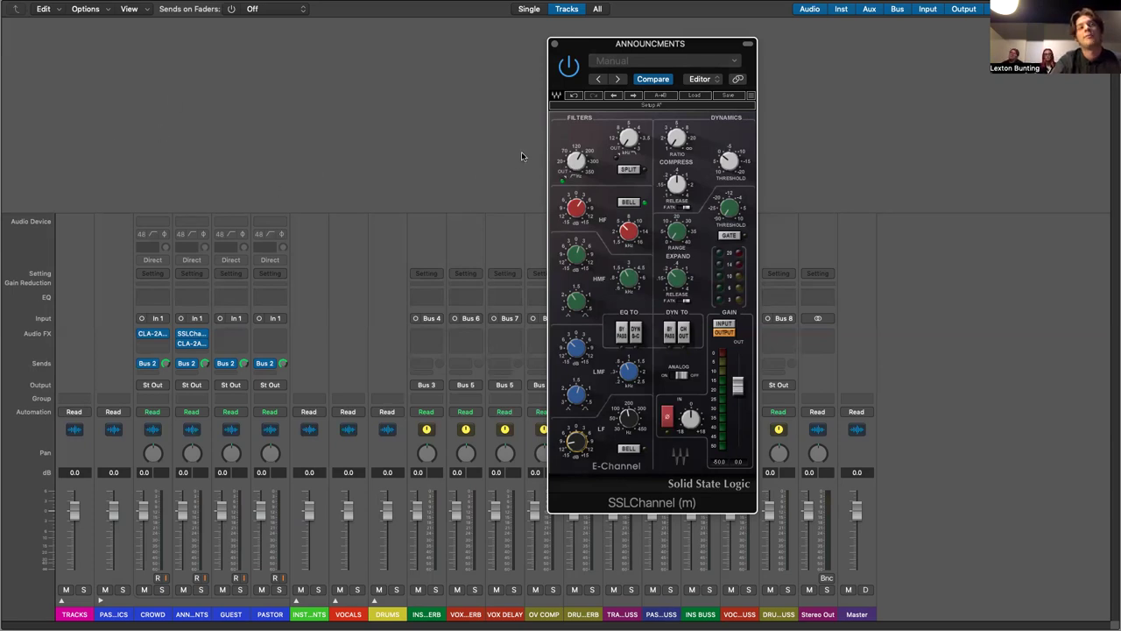
# Try a Channel EQ on the ANNOUNCMENTS channel with its 2500 Hz band moved to 2250 Hz, and remove the plug-in
pyautogui.doubleClick(190, 301)
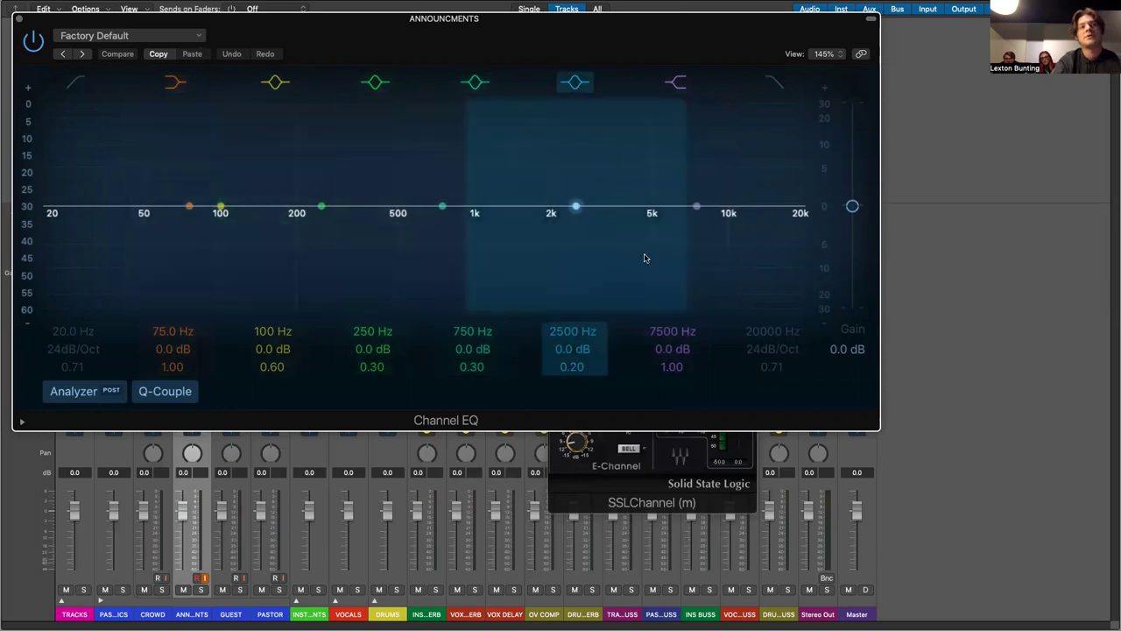
pyautogui.moveTo(573, 207)
pyautogui.mouseDown()
pyautogui.moveTo(562, 157)
pyautogui.moveTo(578, 268)
pyautogui.moveTo(560, 183)
pyautogui.moveTo(572, 237)
pyautogui.moveTo(571, 190)
pyautogui.moveTo(555, 200)
pyautogui.moveTo(566, 212)
pyautogui.mouseUp()
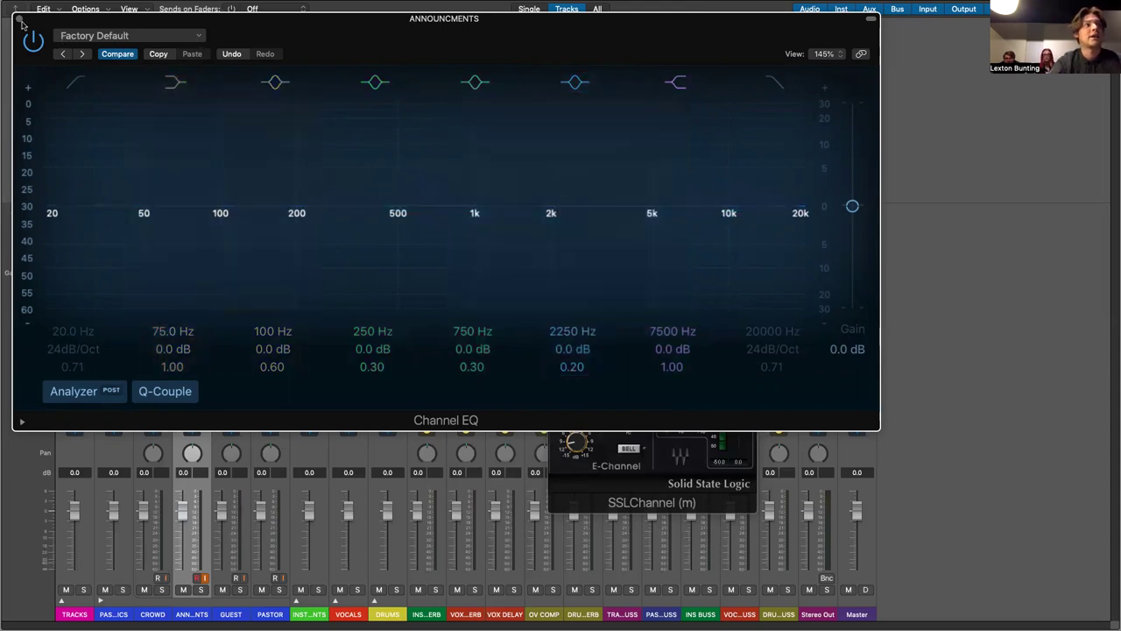
pyautogui.click(19, 18)
pyautogui.click(198, 343)
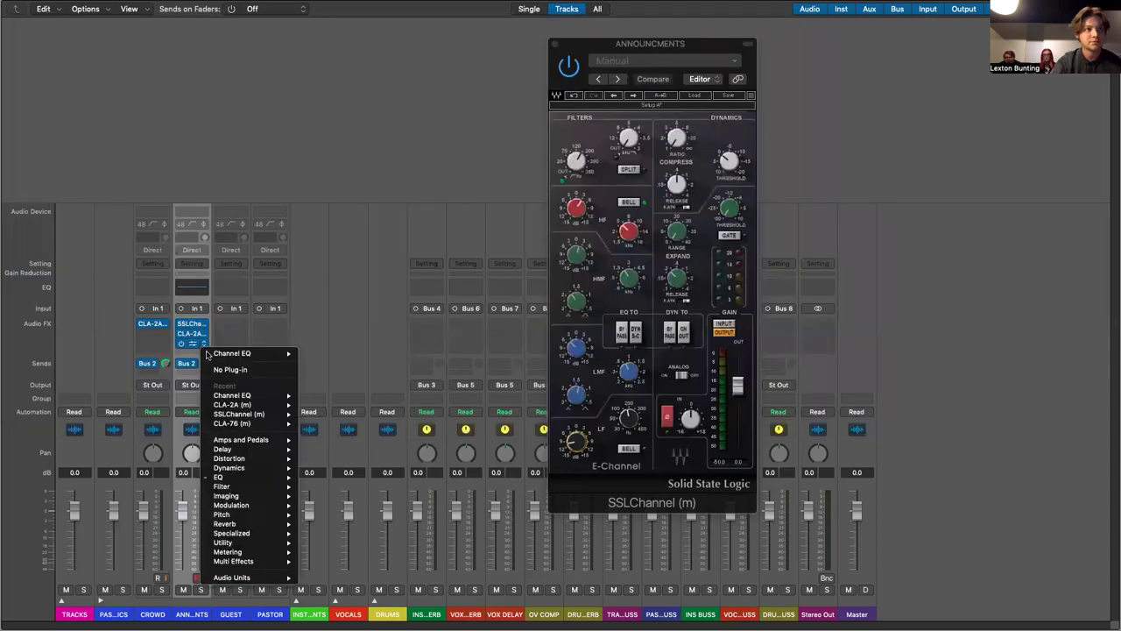
pyautogui.press('Escape')
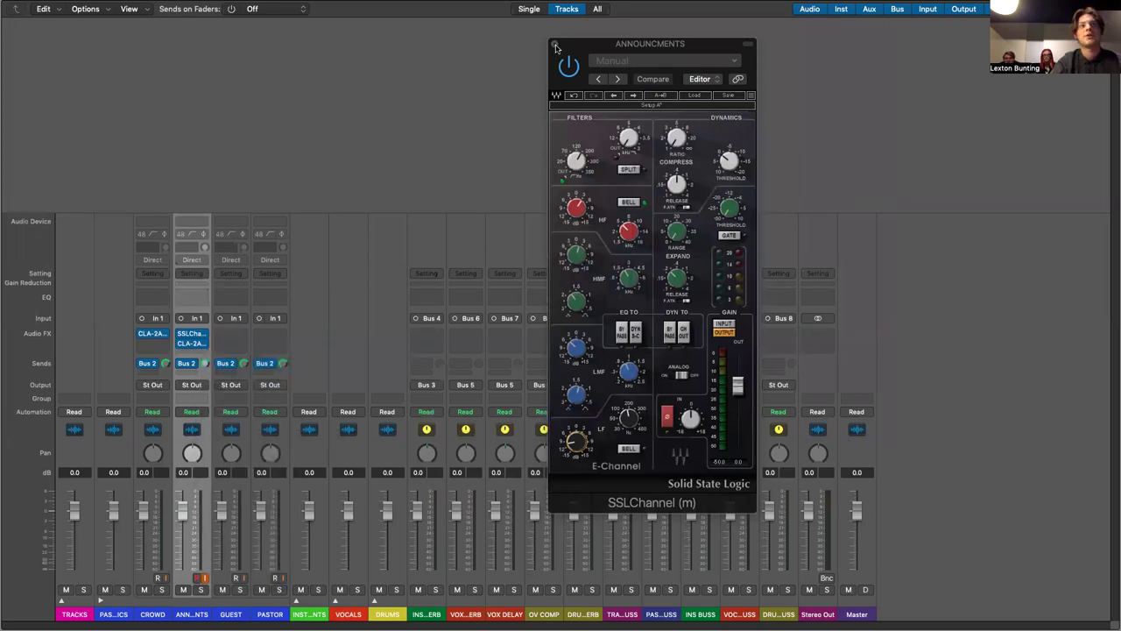
# Close the ANNOUNCMENTS SSLChannel and insert an SSLChannel followed by a CLA-2A on the GUEST channel, closing their windows
pyautogui.click(554, 43)
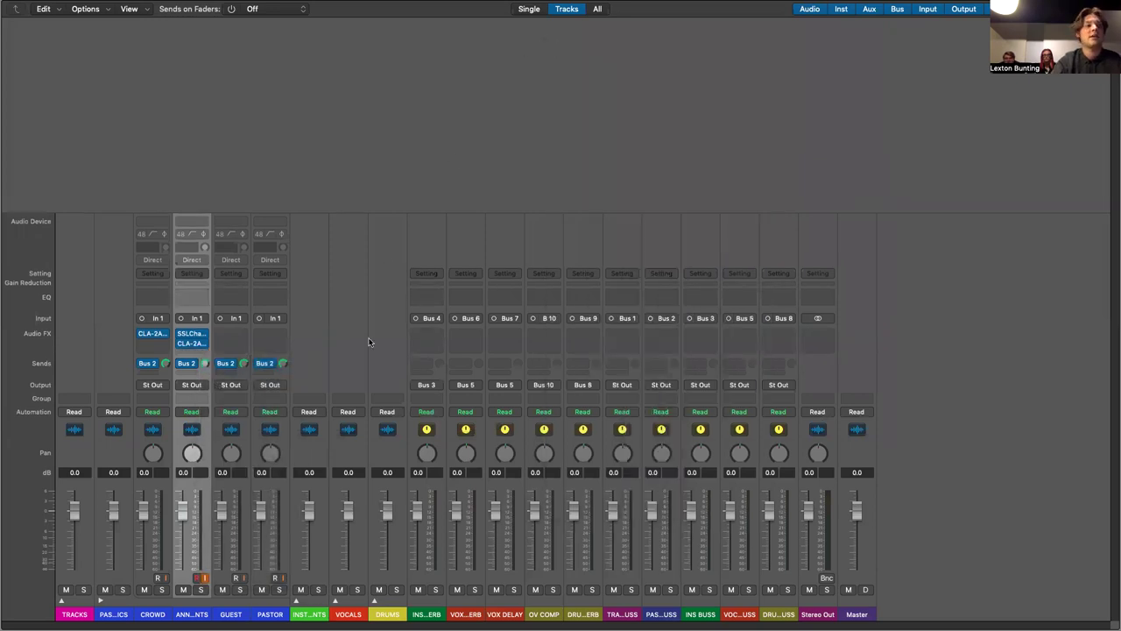
pyautogui.click(229, 336)
pyautogui.moveTo(274, 365)
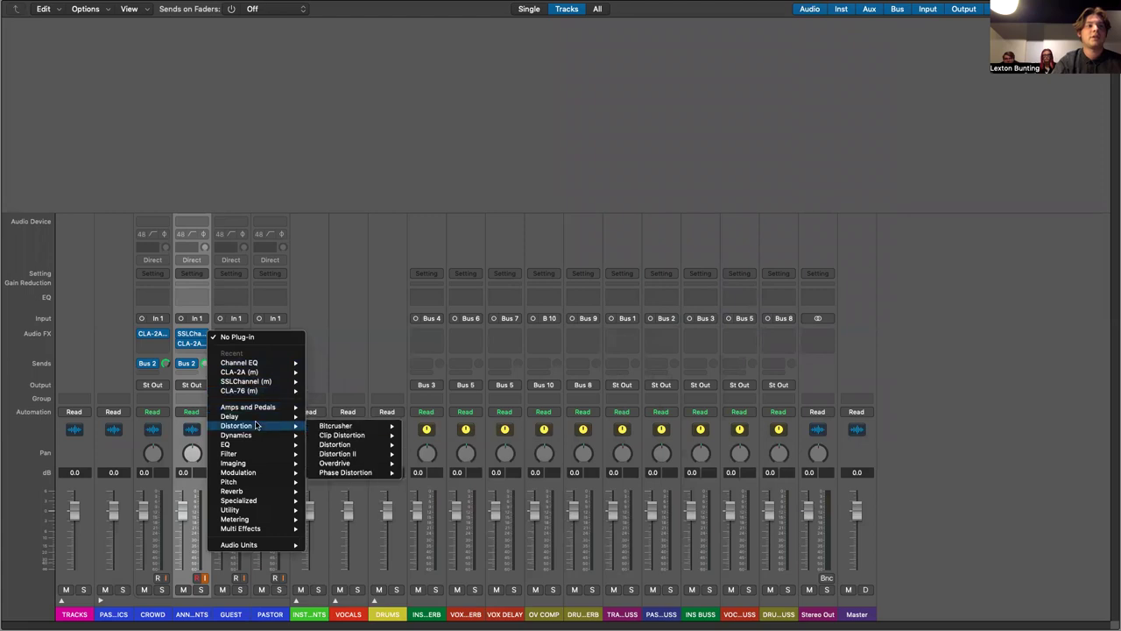
pyautogui.click(322, 381)
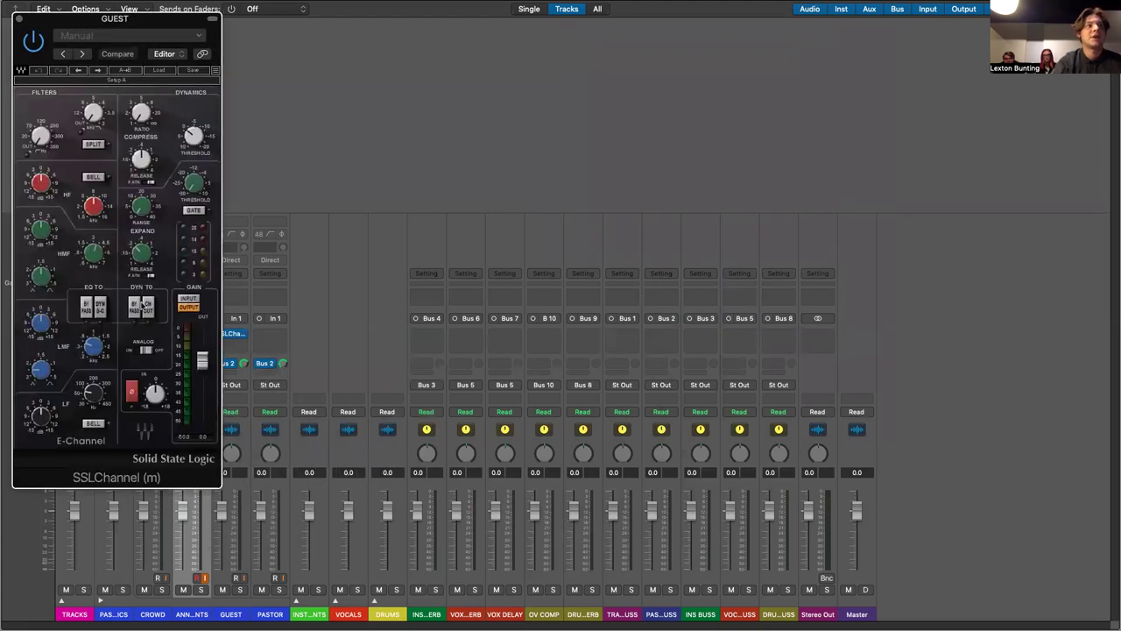
pyautogui.click(19, 20)
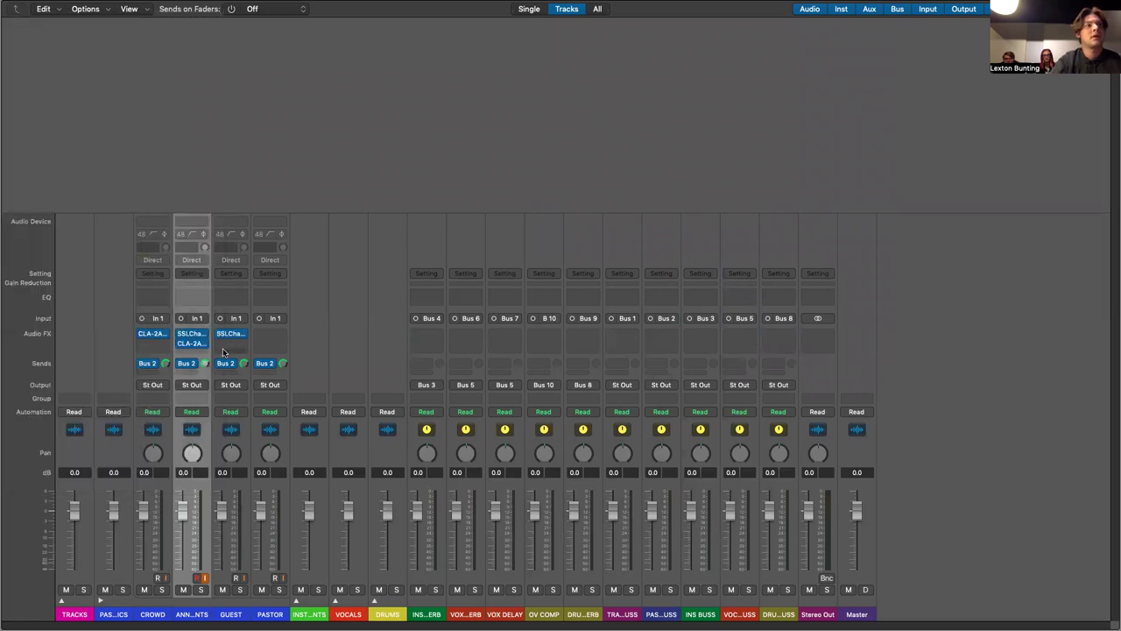
pyautogui.click(225, 348)
pyautogui.click(251, 391)
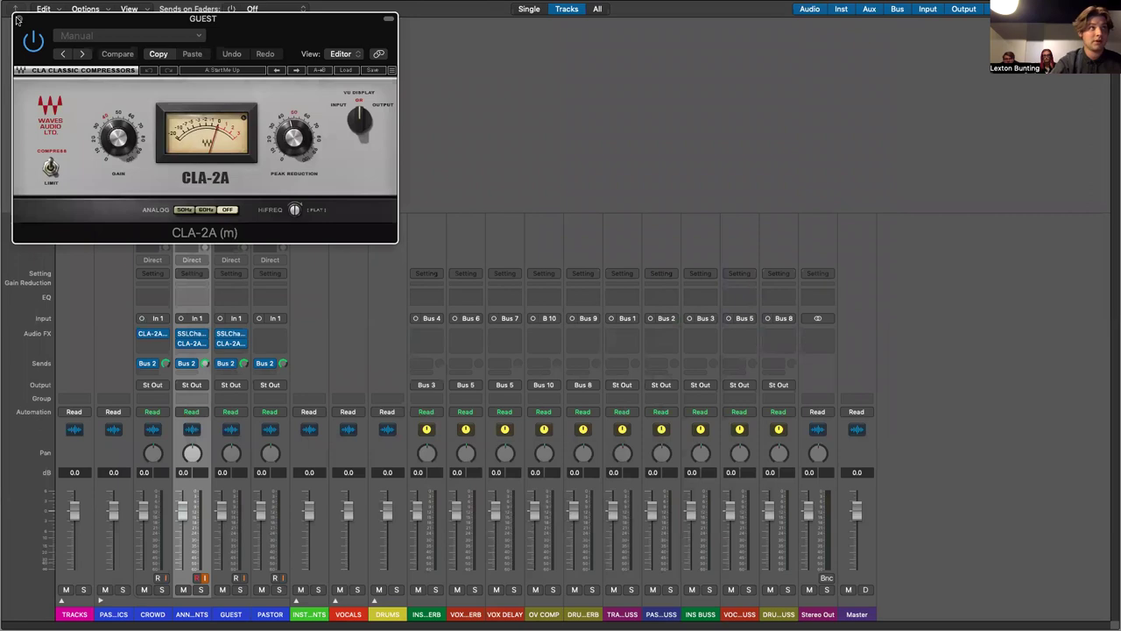
pyautogui.click(18, 19)
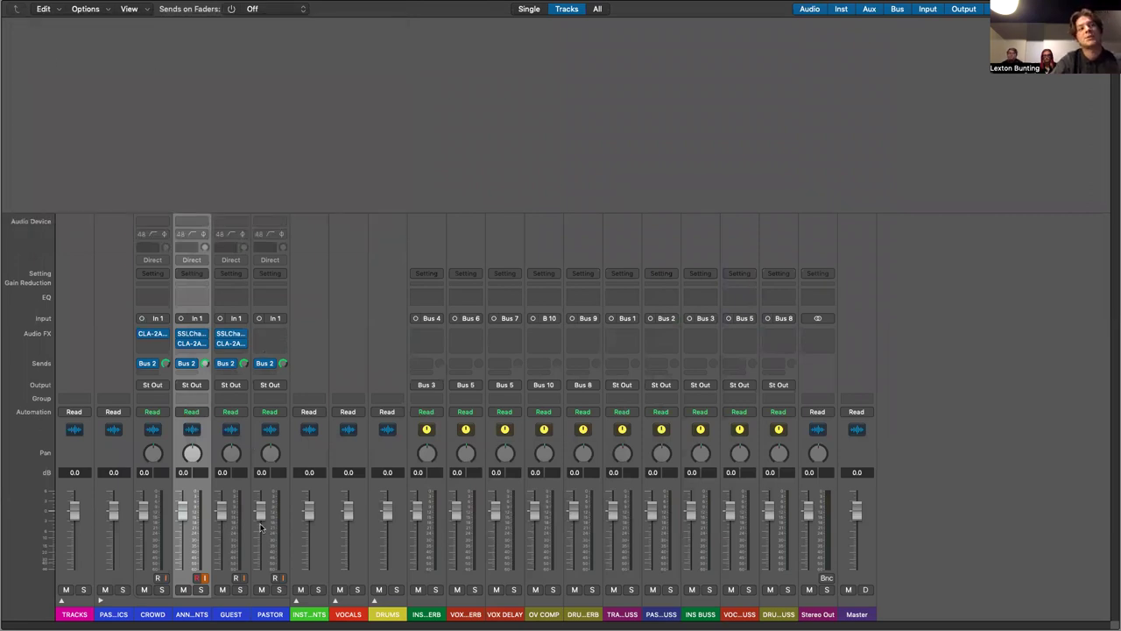
# Insert an SSLChannel as the first audio effect on the PASTOR channel and close its window
pyautogui.click(270, 488)
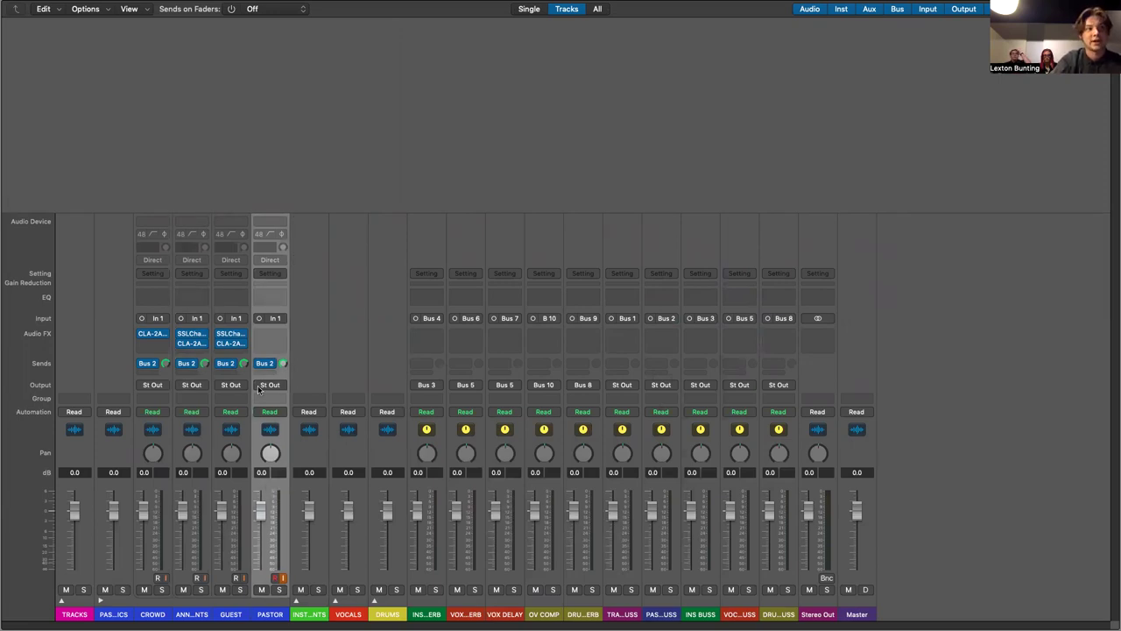
pyautogui.click(268, 335)
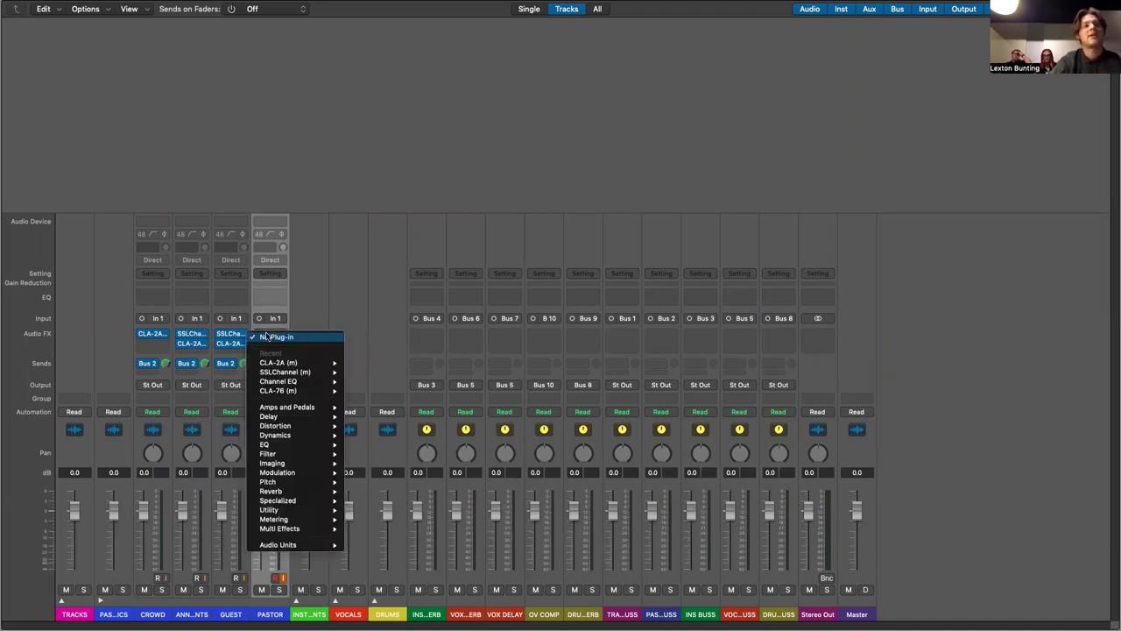
pyautogui.click(265, 335)
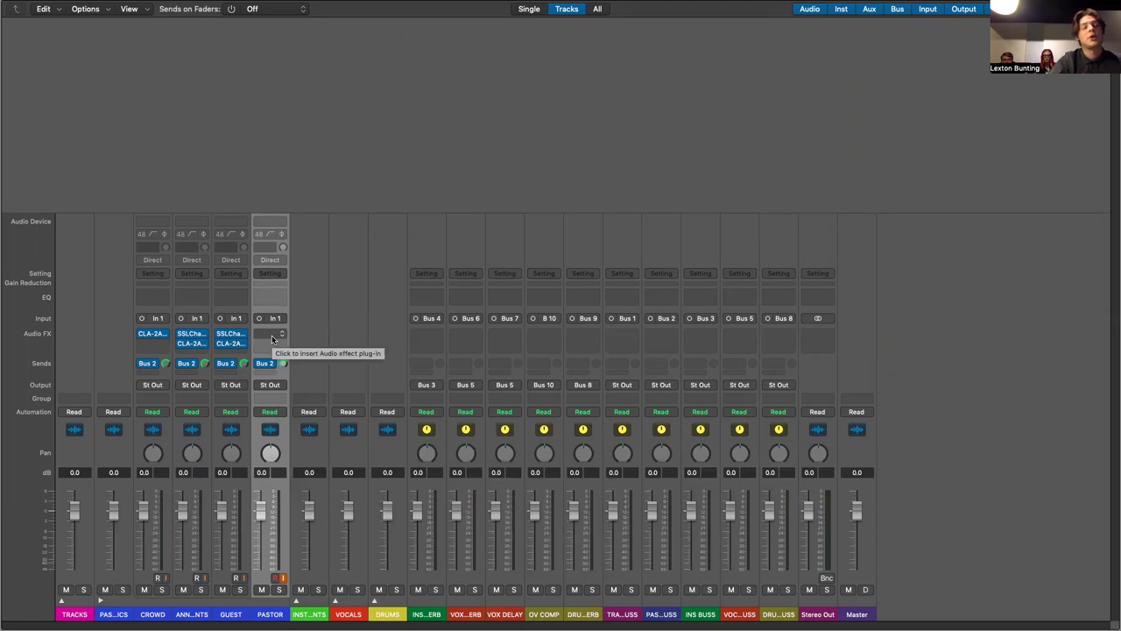
pyautogui.click(271, 338)
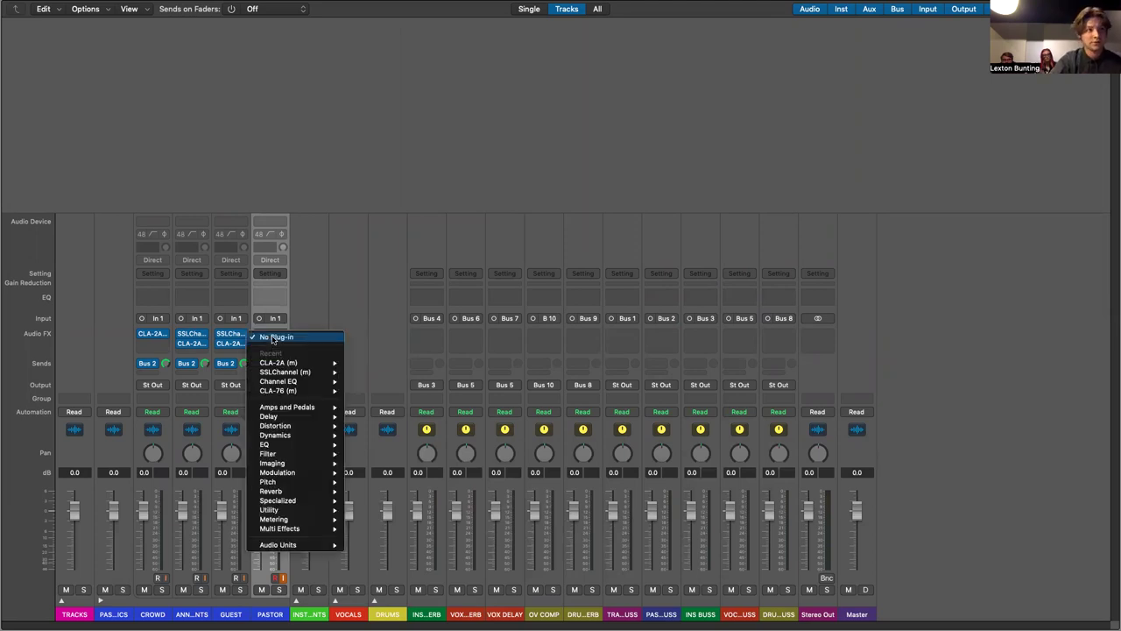
pyautogui.click(289, 372)
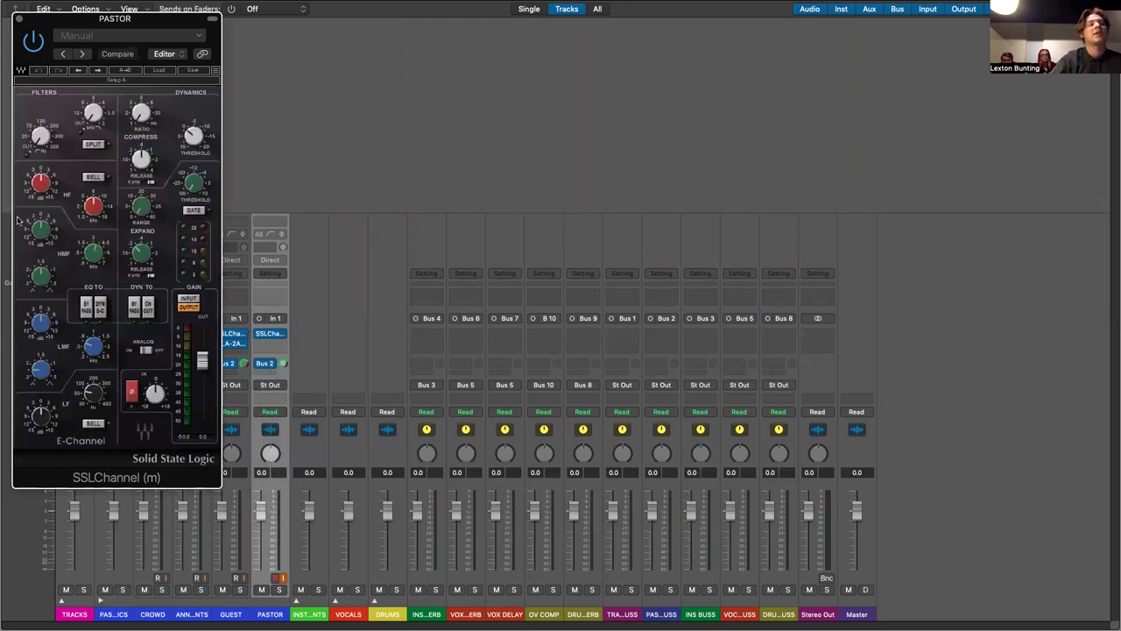
pyautogui.moveTo(86, 29); pyautogui.dragTo(589, 48)
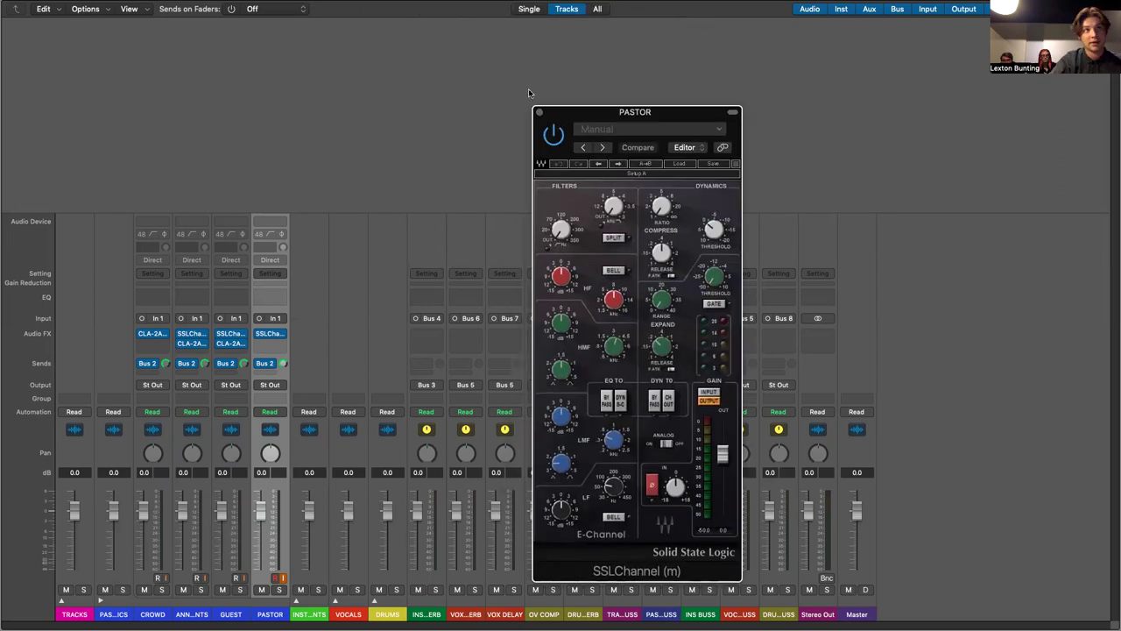
pyautogui.click(541, 109)
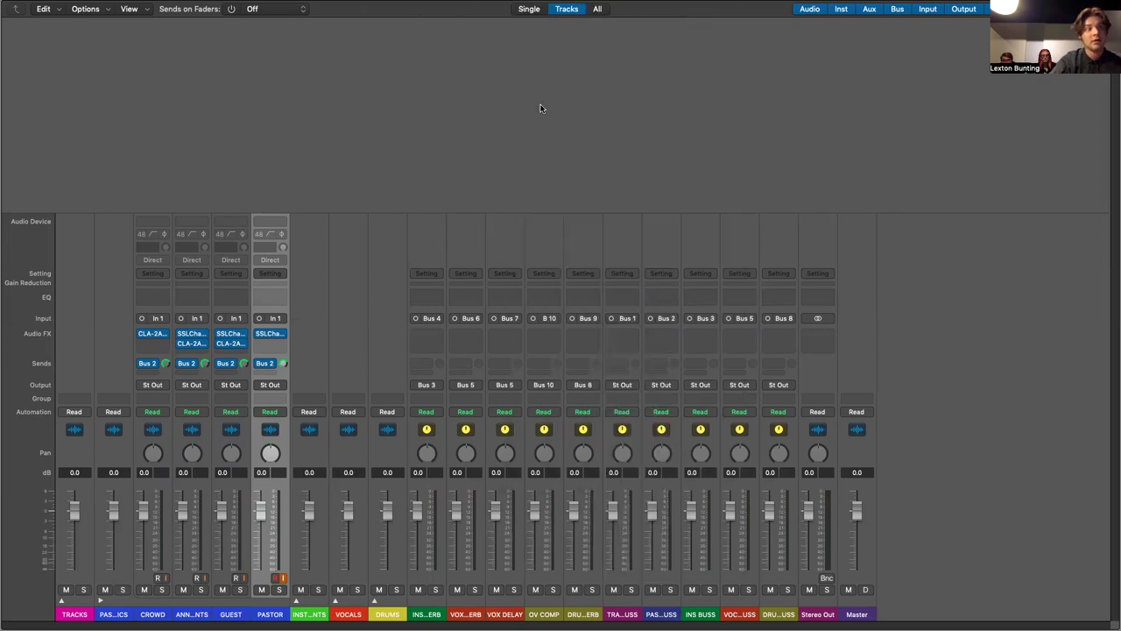
# Insert a mono CLA-2A below the SSLChannel on the PASTOR channel and close its window
pyautogui.click(270, 345)
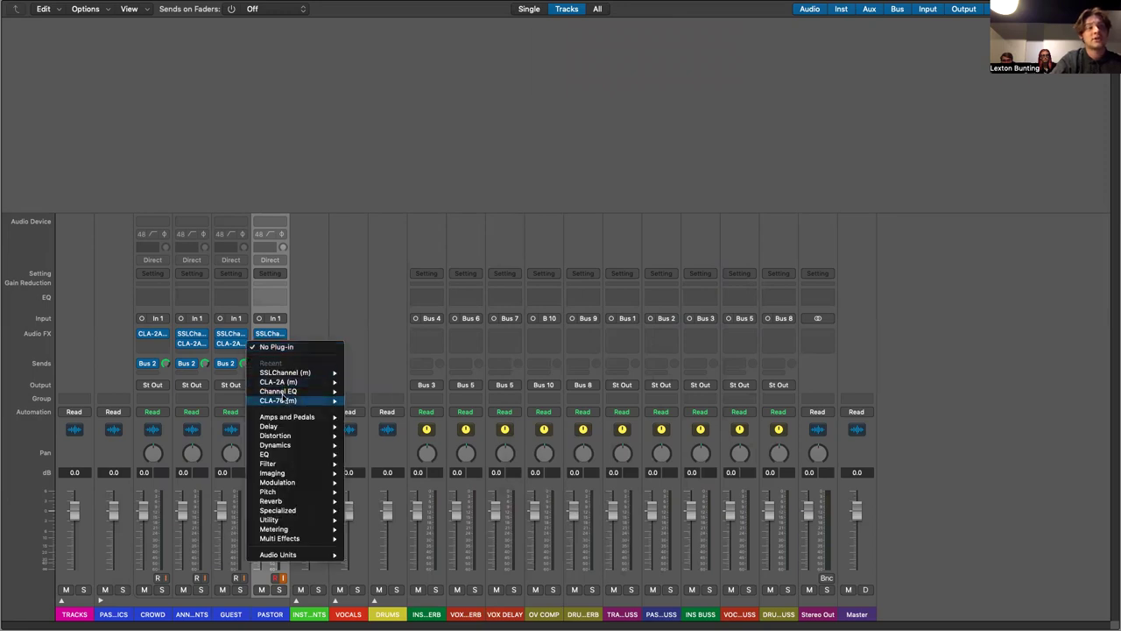
pyautogui.moveTo(302, 383)
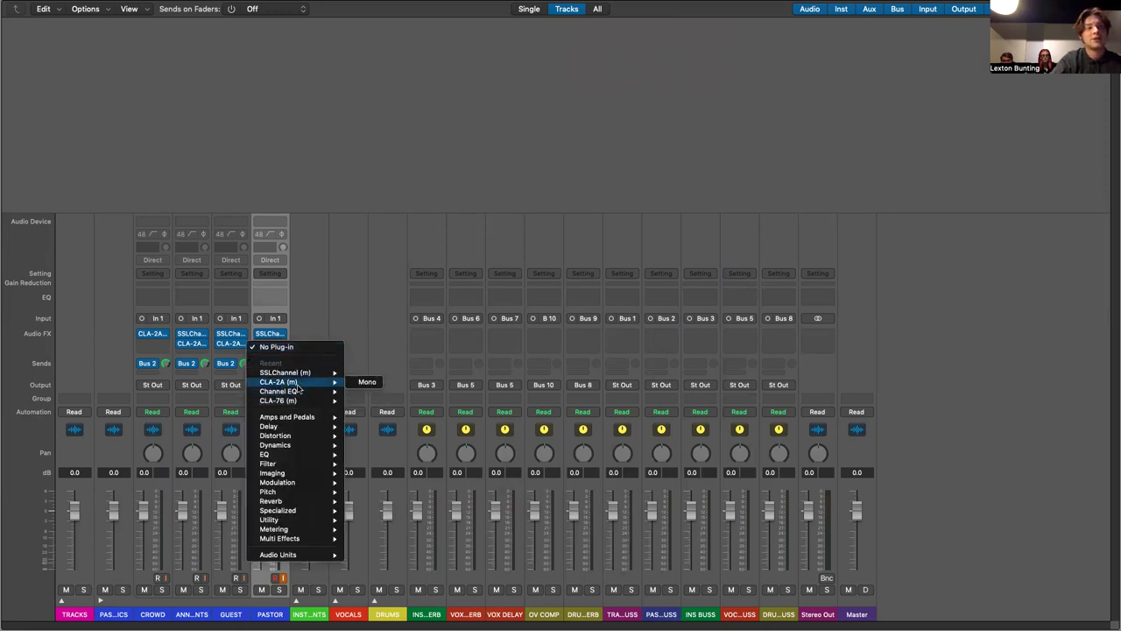
pyautogui.click(367, 381)
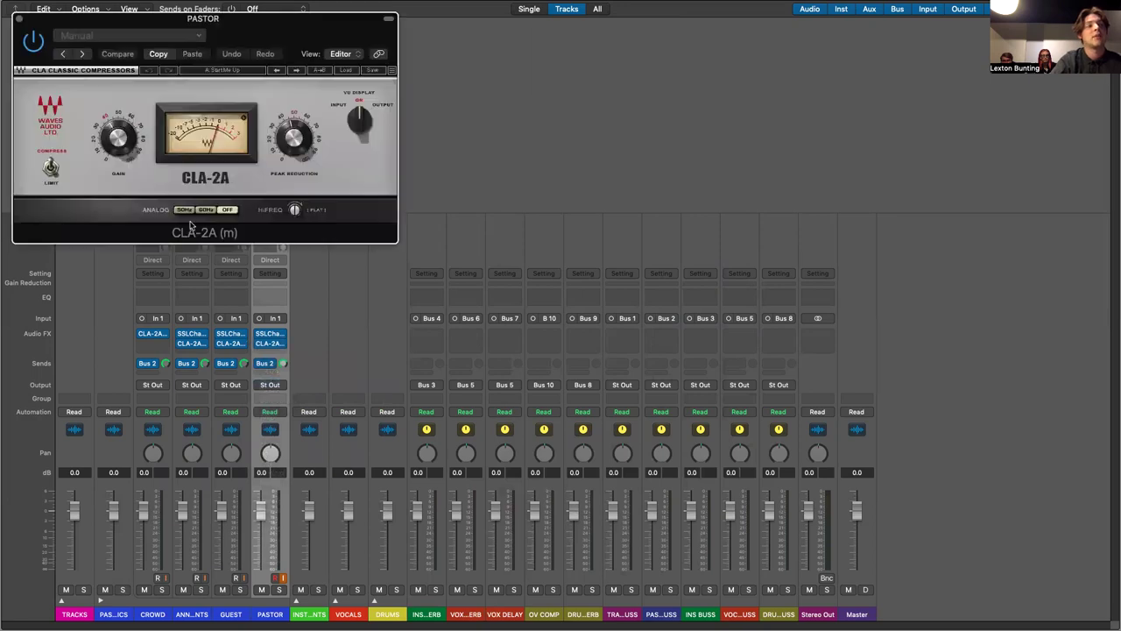
pyautogui.moveTo(130, 134); pyautogui.dragTo(133, 128)
pyautogui.click(16, 18)
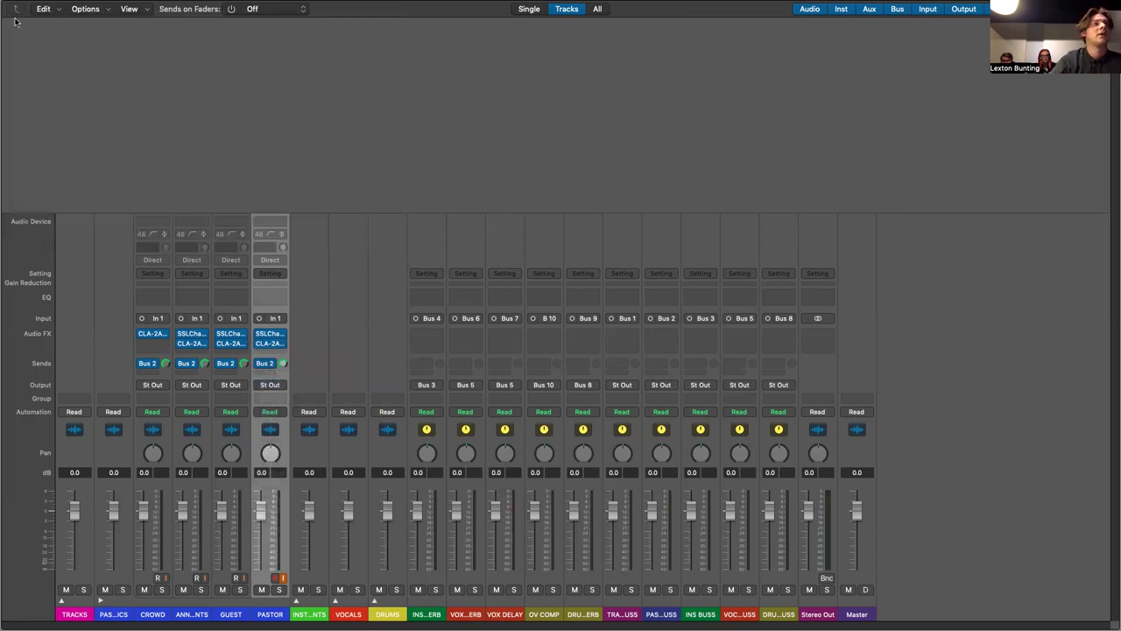
# Insert the Waves RDeEsser after the CLA-2A on the PASTOR channel and set its frequency to 5622
pyautogui.click(275, 353)
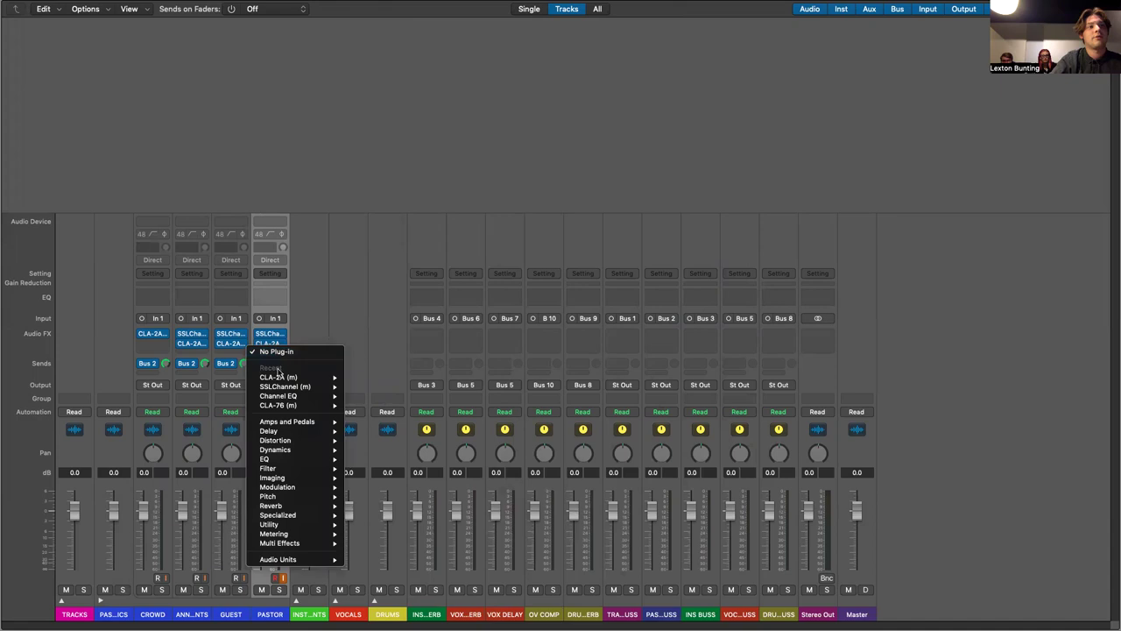
pyautogui.click(310, 316)
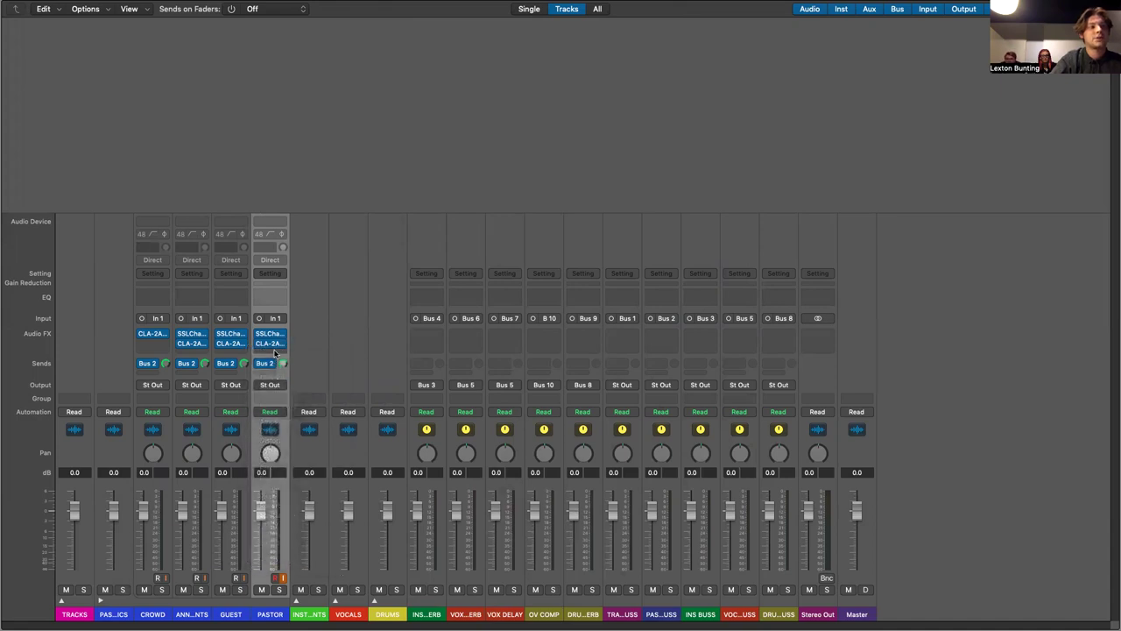
pyautogui.click(276, 354)
pyautogui.moveTo(289, 558)
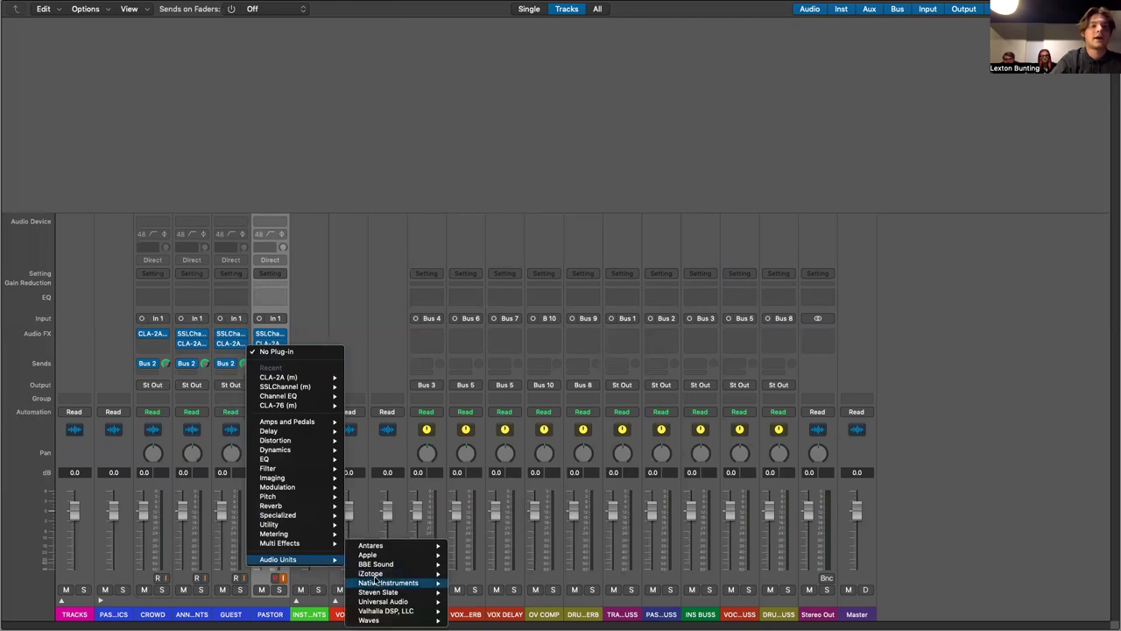
pyautogui.moveTo(368, 619)
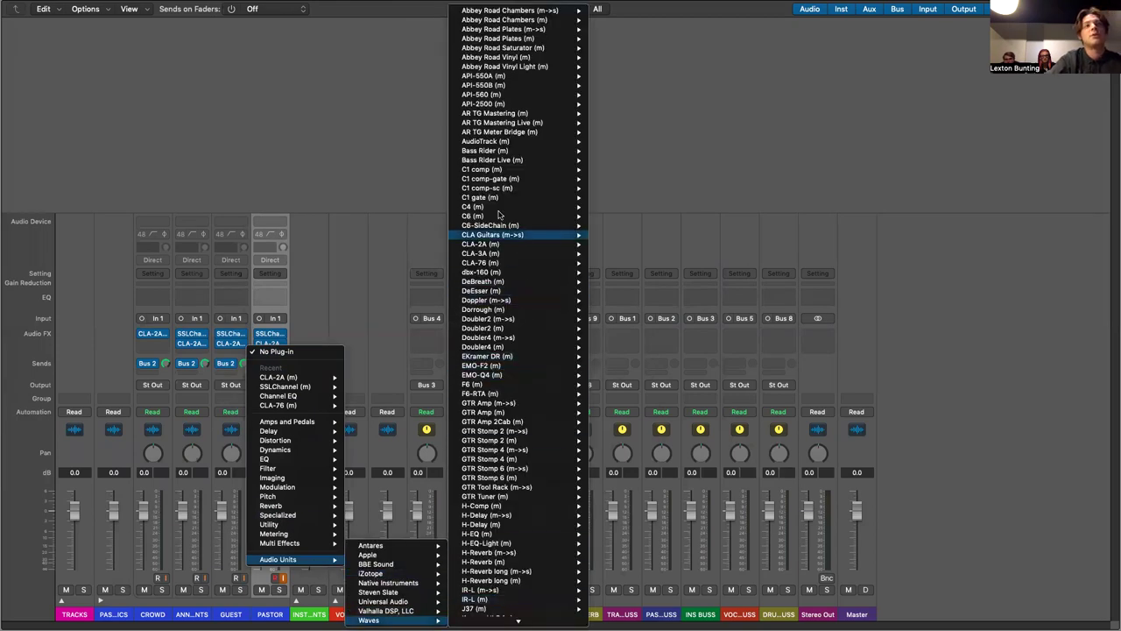
pyautogui.scroll(-15, 517, 385)
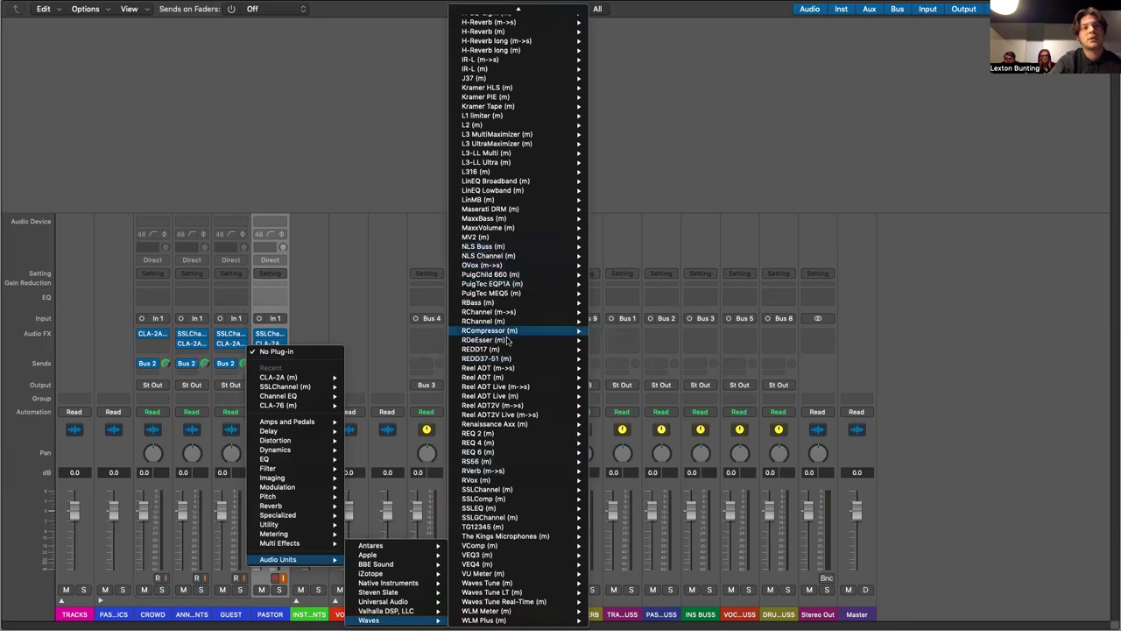
pyautogui.click(608, 340)
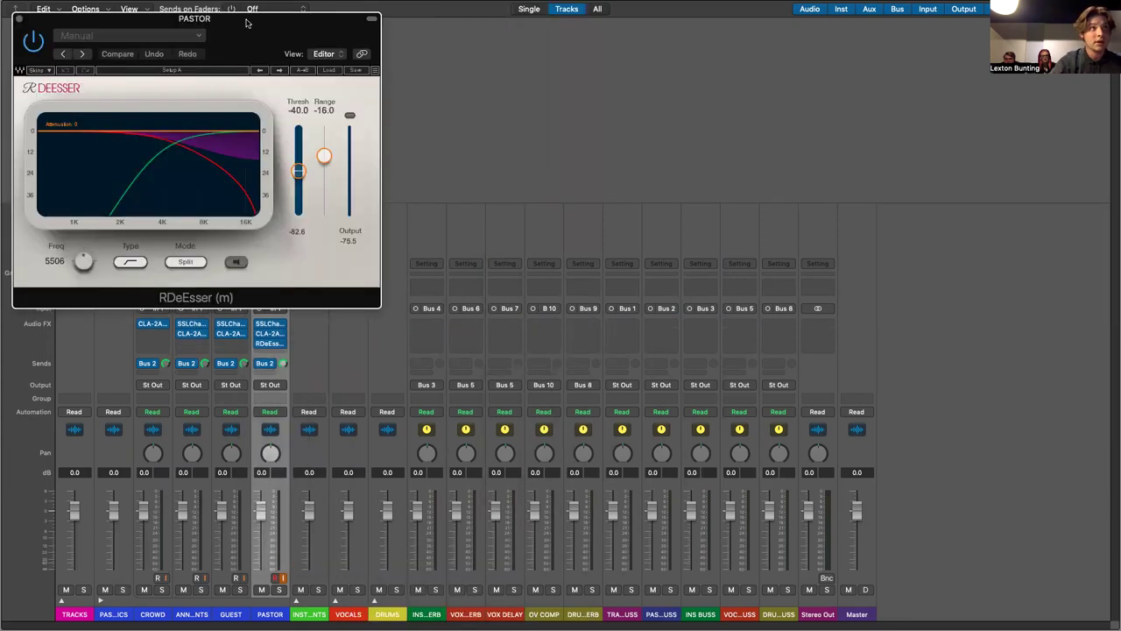
pyautogui.moveTo(247, 21); pyautogui.dragTo(562, 83)
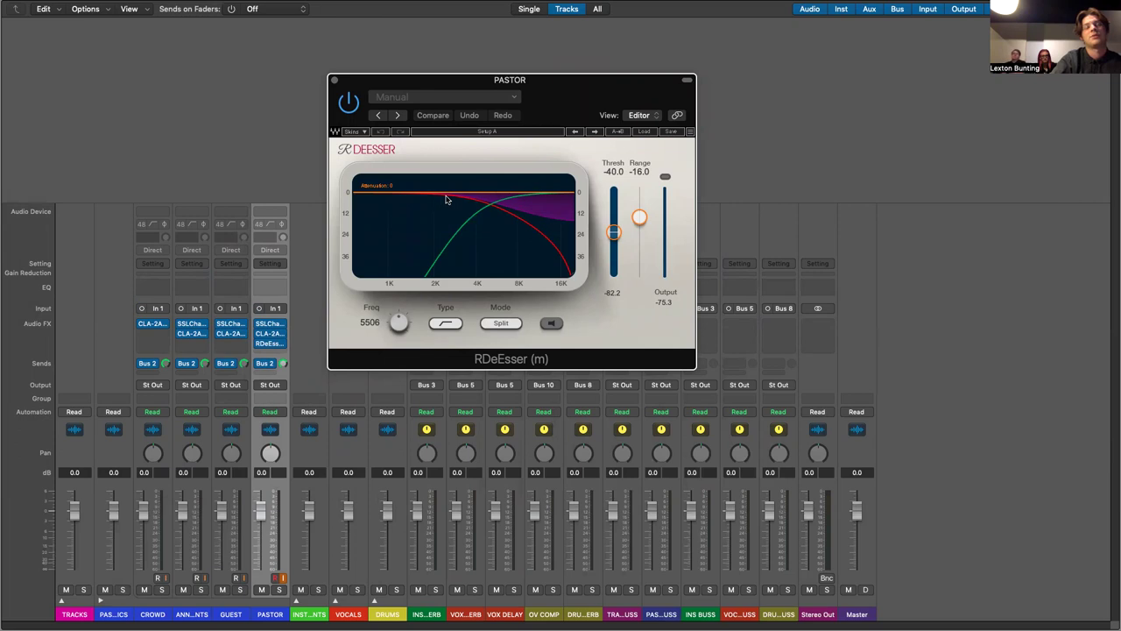
pyautogui.moveTo(400, 326); pyautogui.dragTo(401, 321)
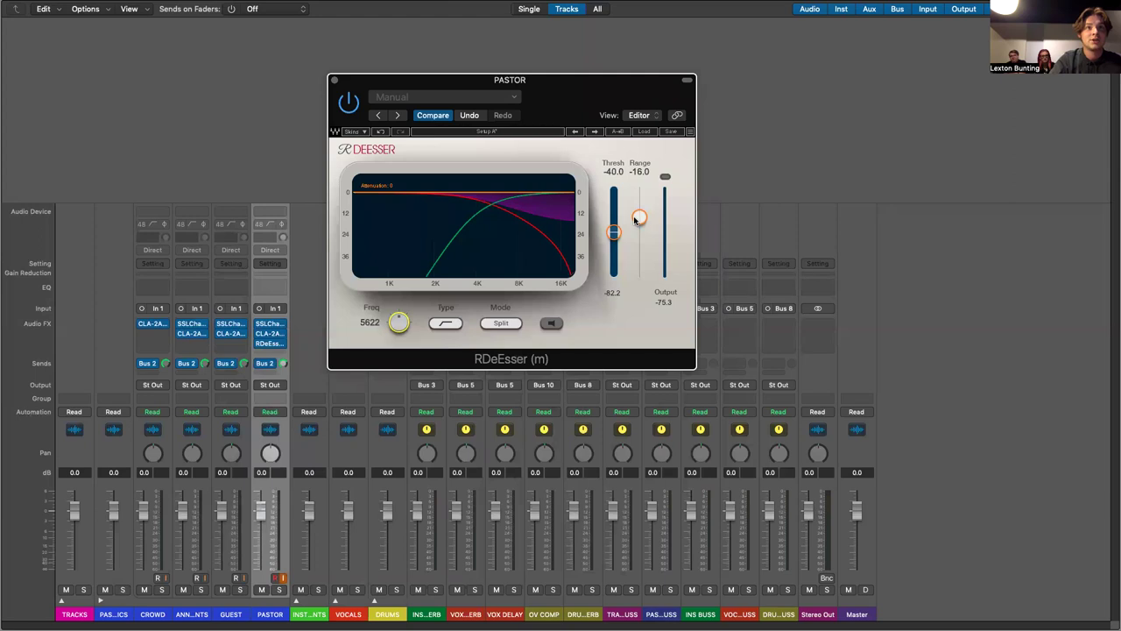
# Set the PASTOR RDeEsser's threshold to -45.0, close its window and collapse the pastor mics stack
pyautogui.moveTo(614, 231)
pyautogui.mouseDown()
pyautogui.moveTo(614, 254)
pyautogui.moveTo(614, 238)
pyautogui.mouseUp()
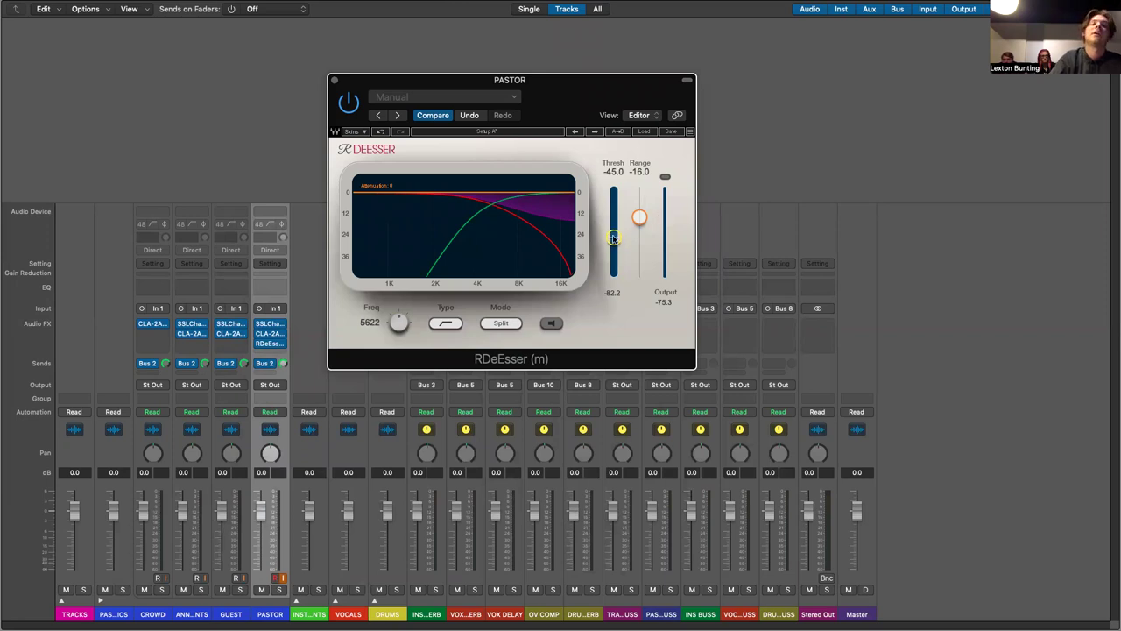
pyautogui.click(335, 80)
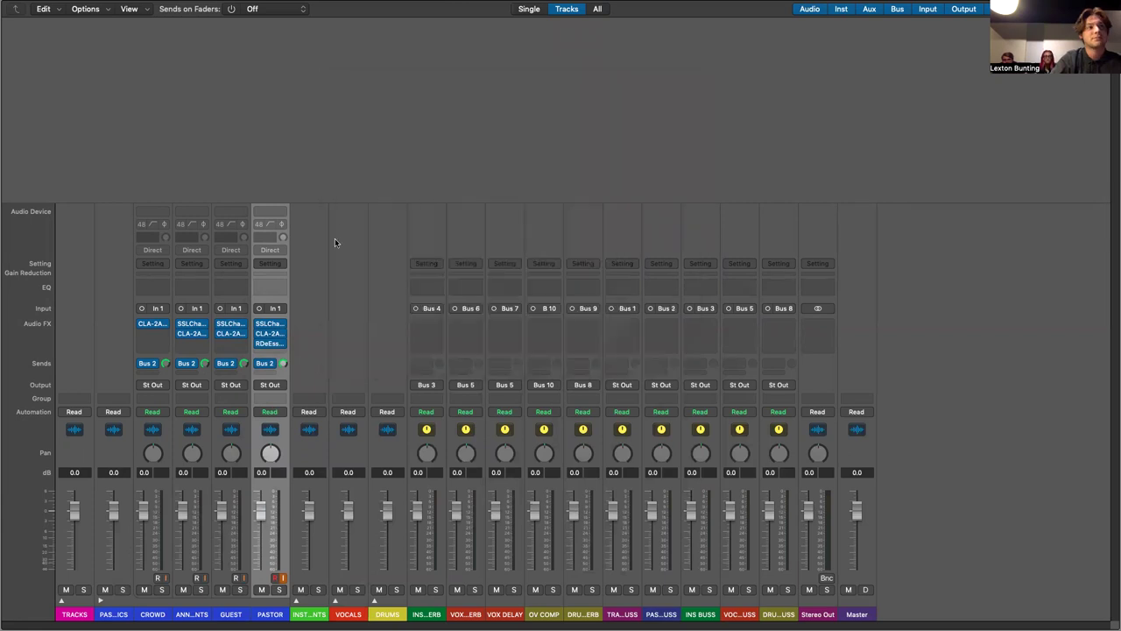
pyautogui.click(101, 600)
# Expand the instruments stack and insert a mono SSLChannel on the KEYS channel, closing its window
pyautogui.click(138, 601)
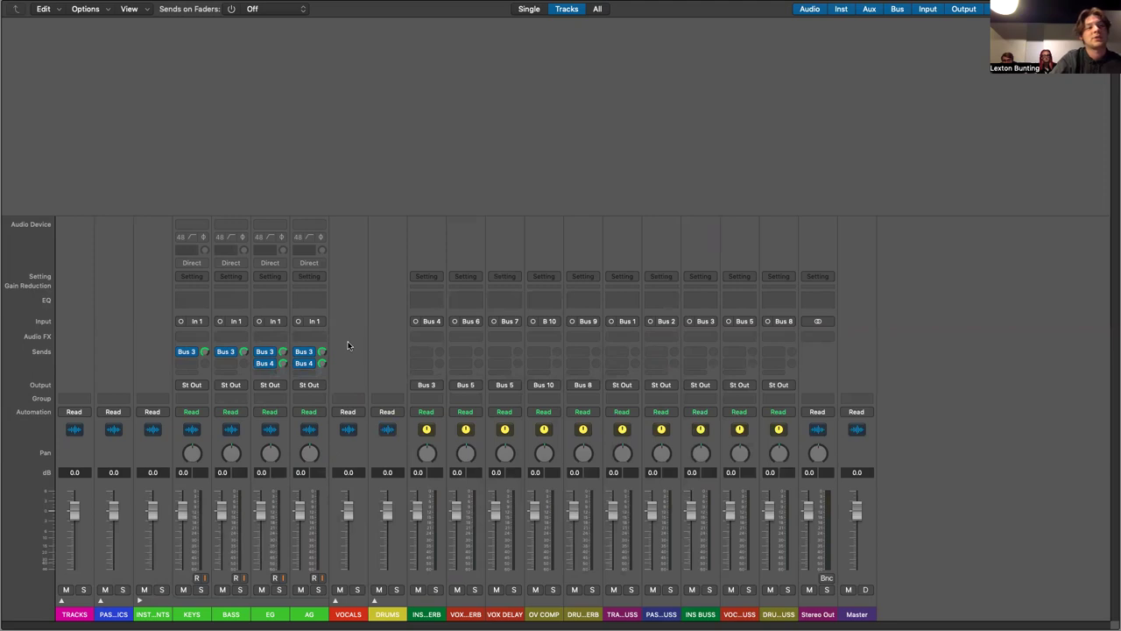
pyautogui.click(195, 337)
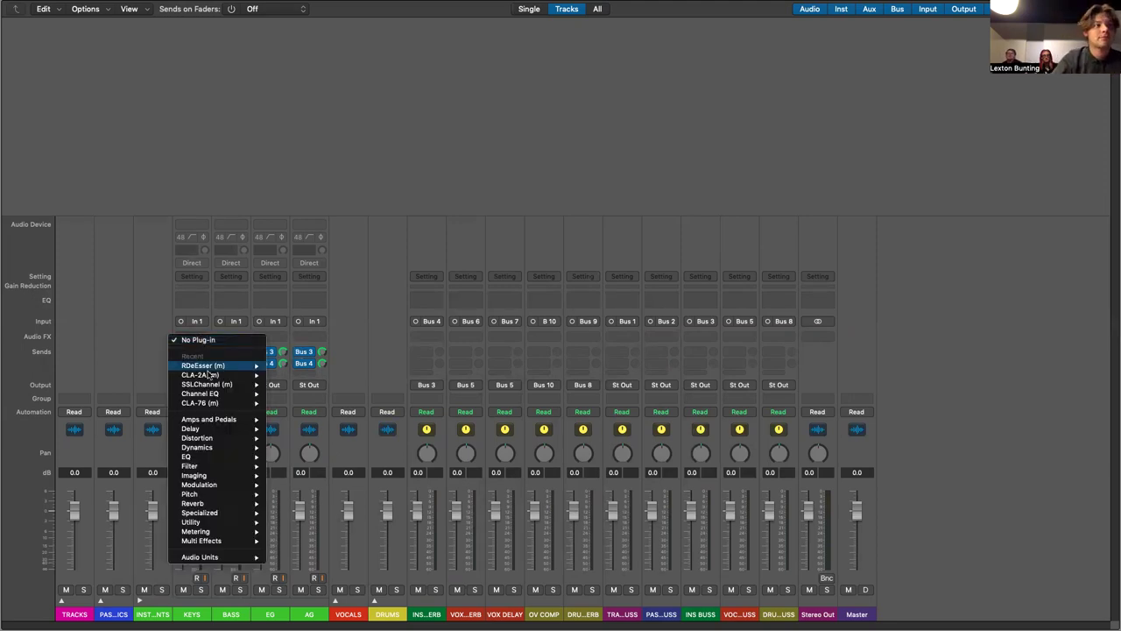
pyautogui.click(227, 340)
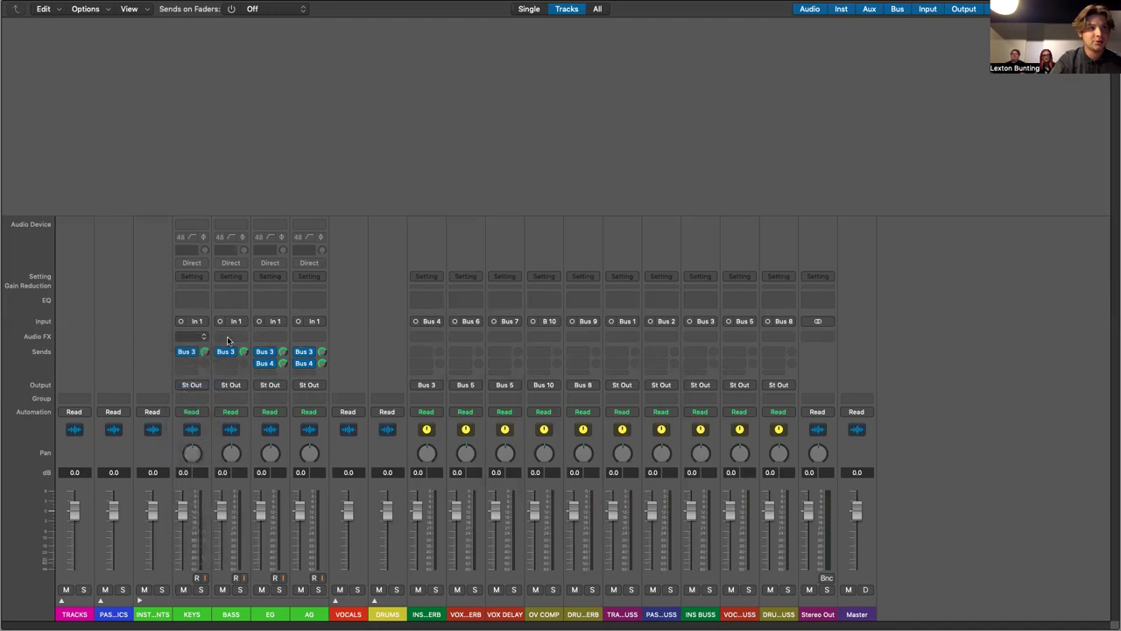
pyautogui.click(18, 19)
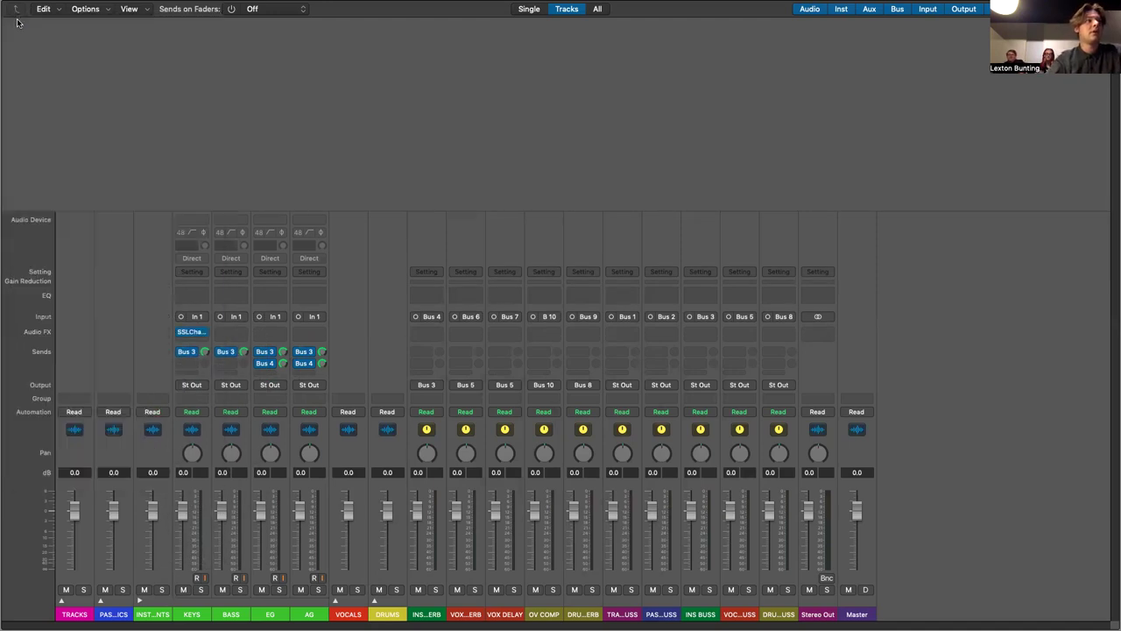
# Insert a mono SSLChannel on the BASS, EG and AG channels together, close its window and deselect the three channels
pyautogui.click(248, 440)
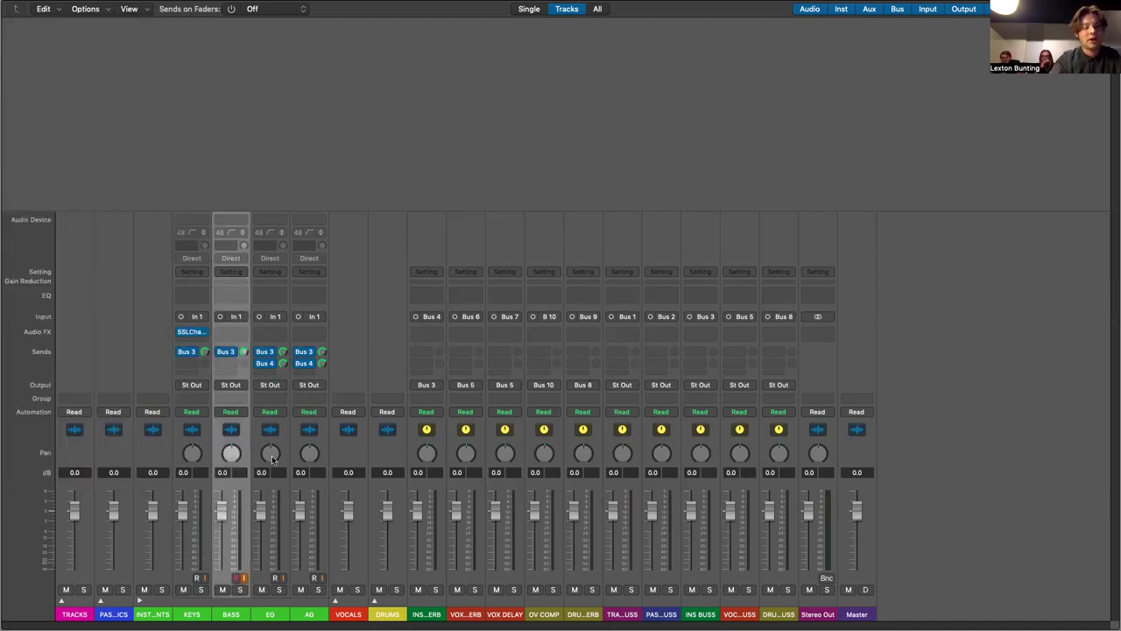
pyautogui.keyDown('shift'); pyautogui.click(321, 446); pyautogui.keyUp('shift')
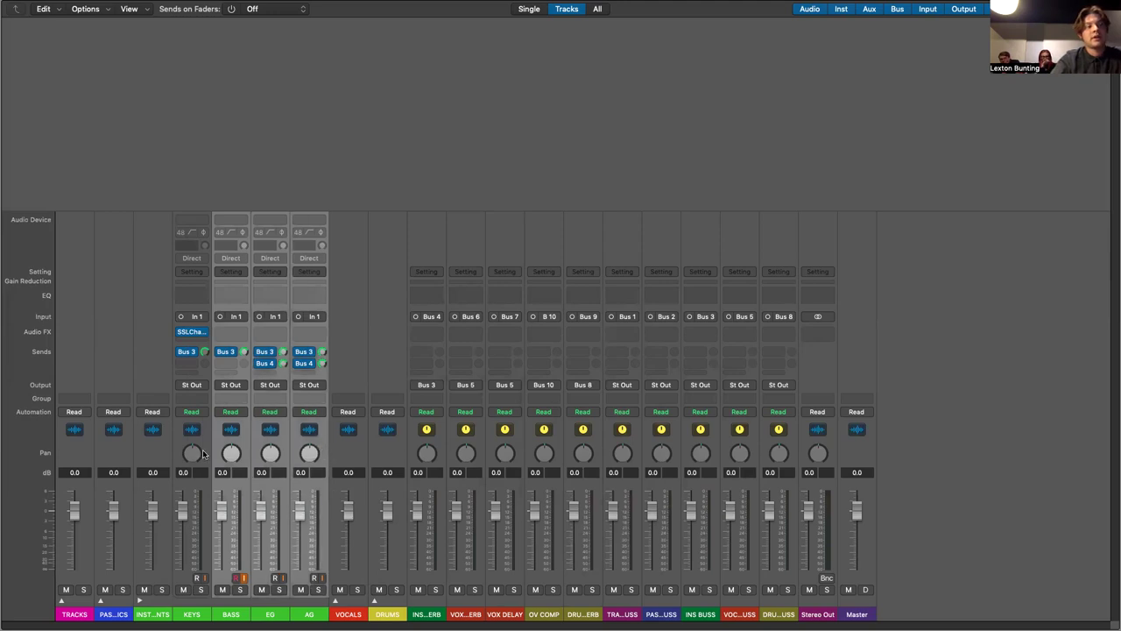
pyautogui.click(240, 333)
pyautogui.click(244, 360)
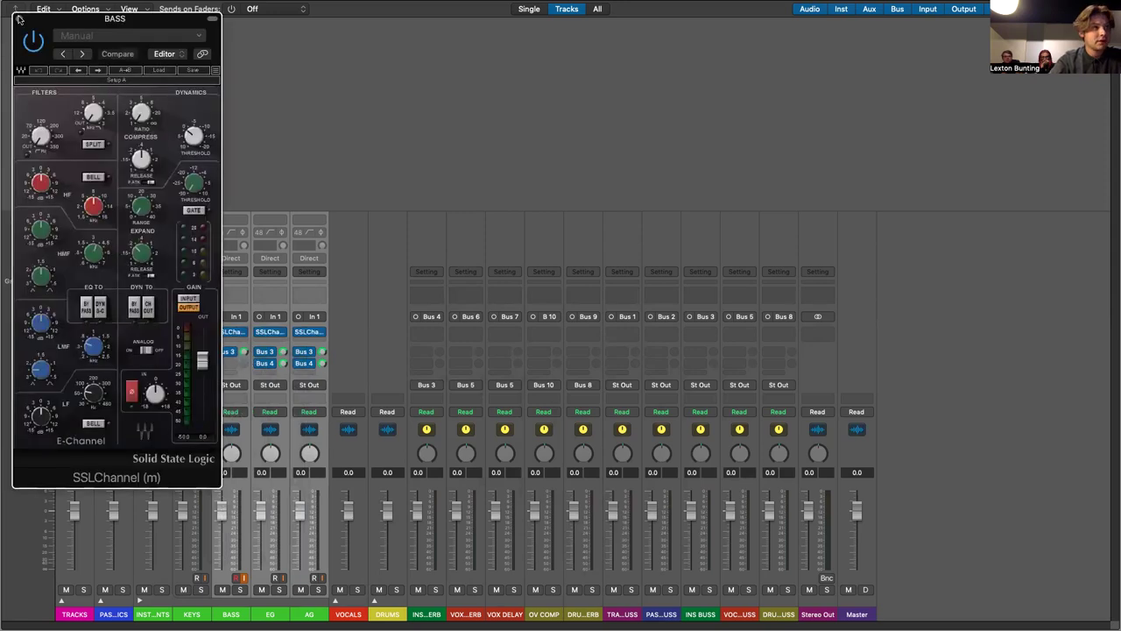
pyautogui.click(19, 17)
pyautogui.moveTo(321, 337)
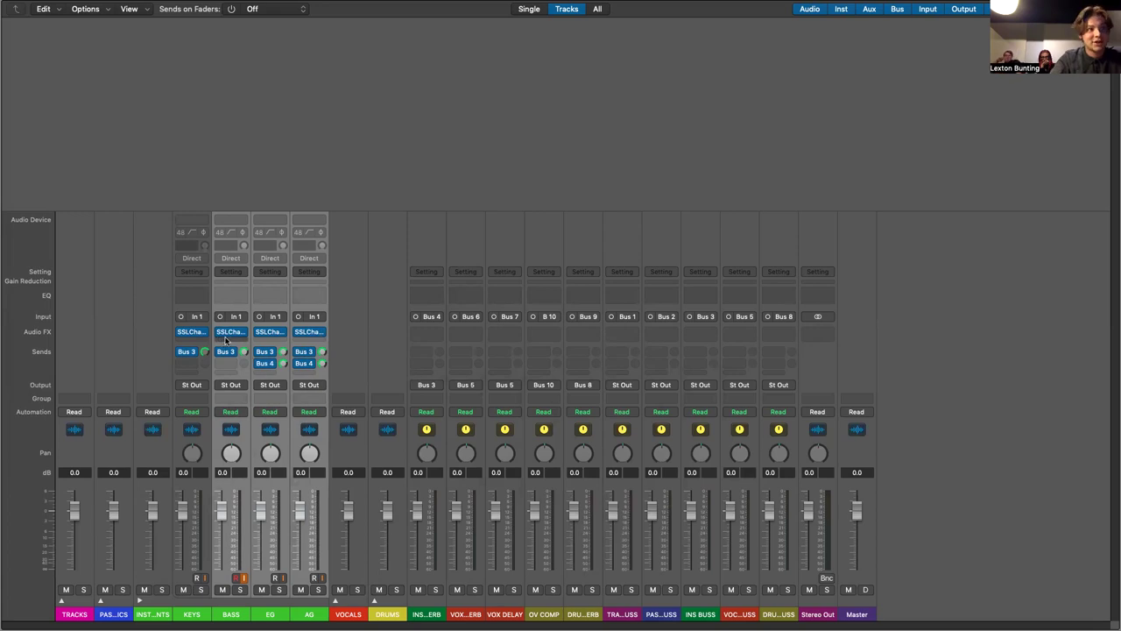
pyautogui.moveTo(192, 335)
pyautogui.click(357, 331)
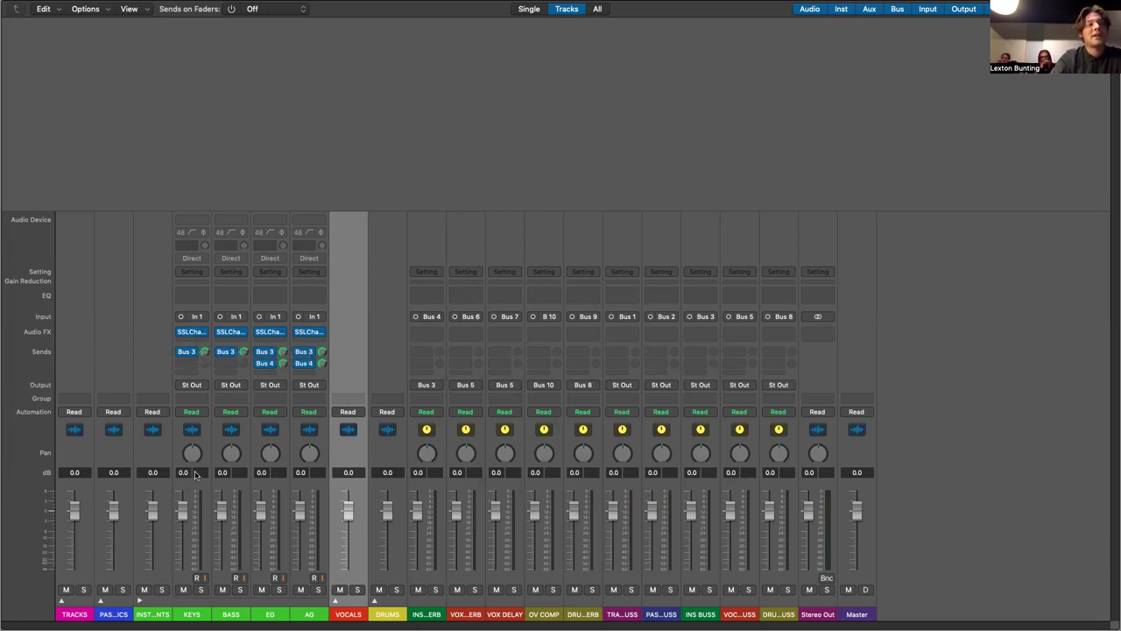
# Insert the Waves RBass below the SSLChannel on the BASS channel and move its window clear of the channel strips
pyautogui.click(232, 334)
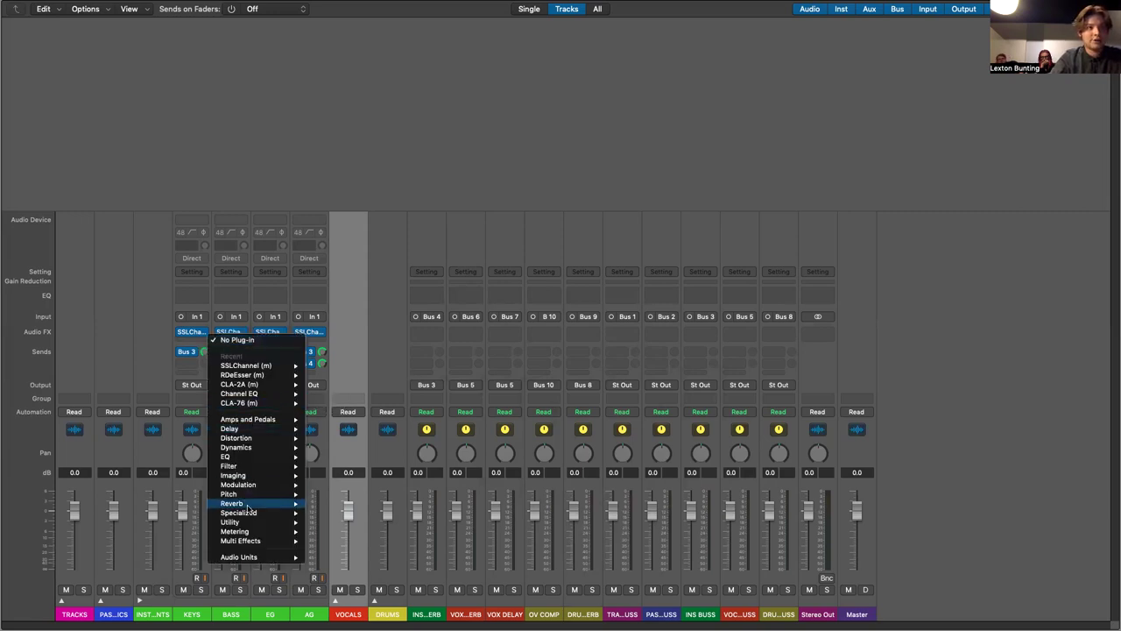
pyautogui.moveTo(254, 532)
pyautogui.moveTo(254, 557)
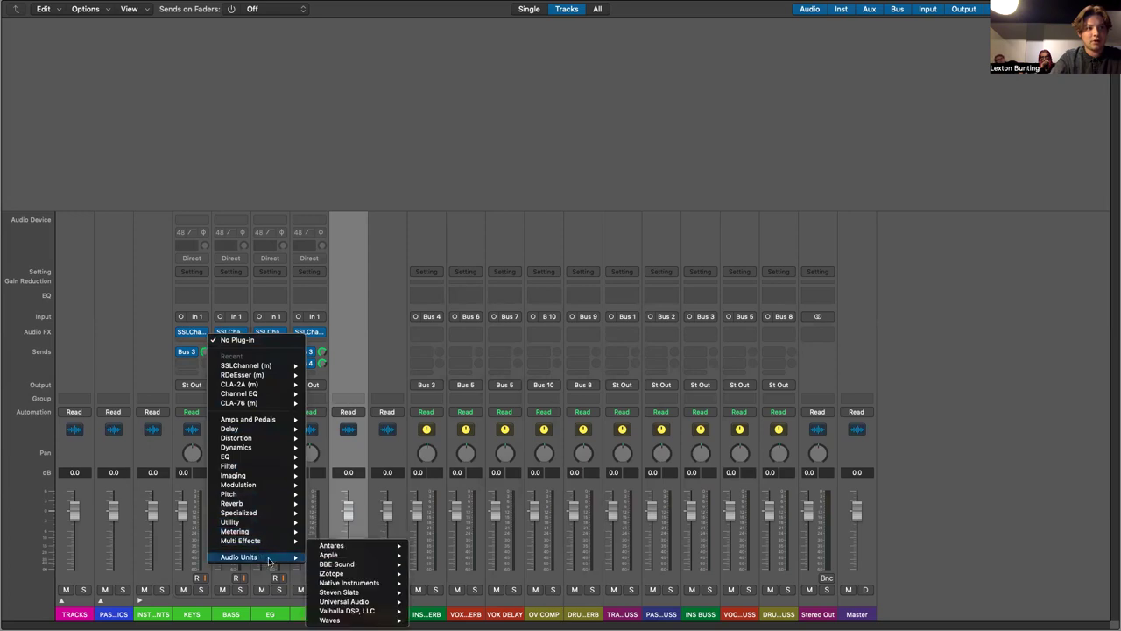
pyautogui.moveTo(329, 619)
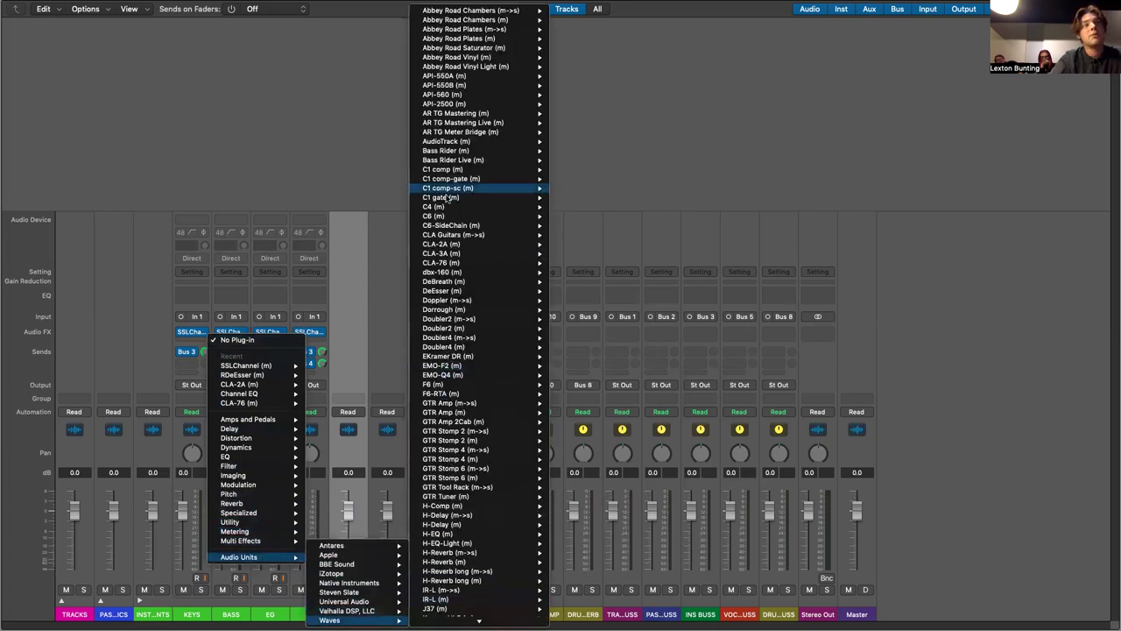
pyautogui.scroll(-3, 496, 221)
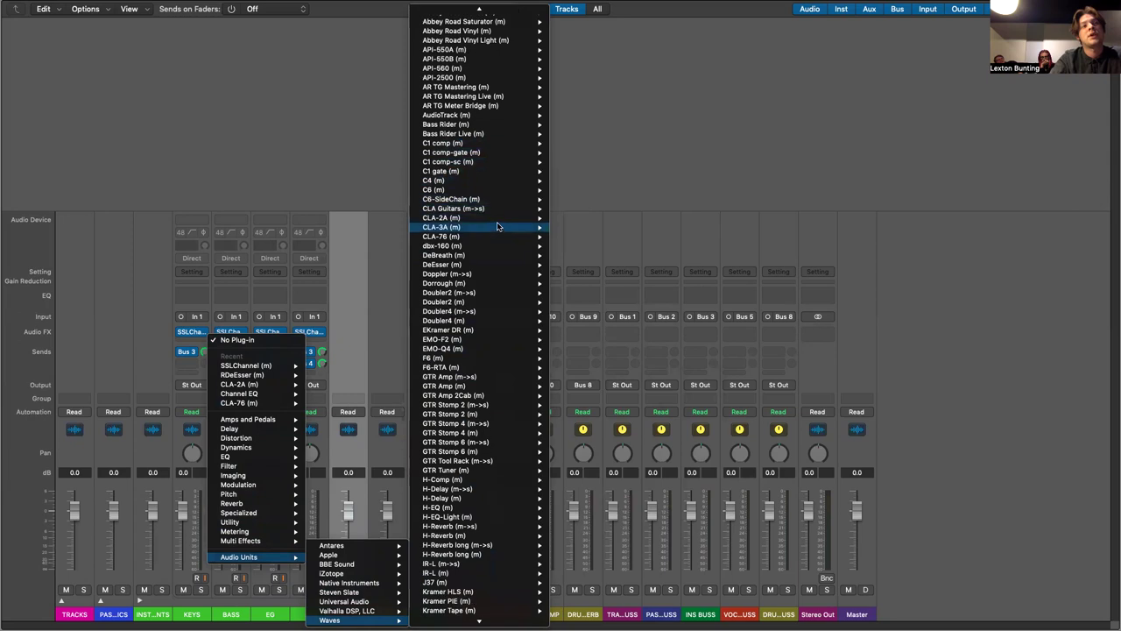
pyautogui.scroll(-5, 496, 221)
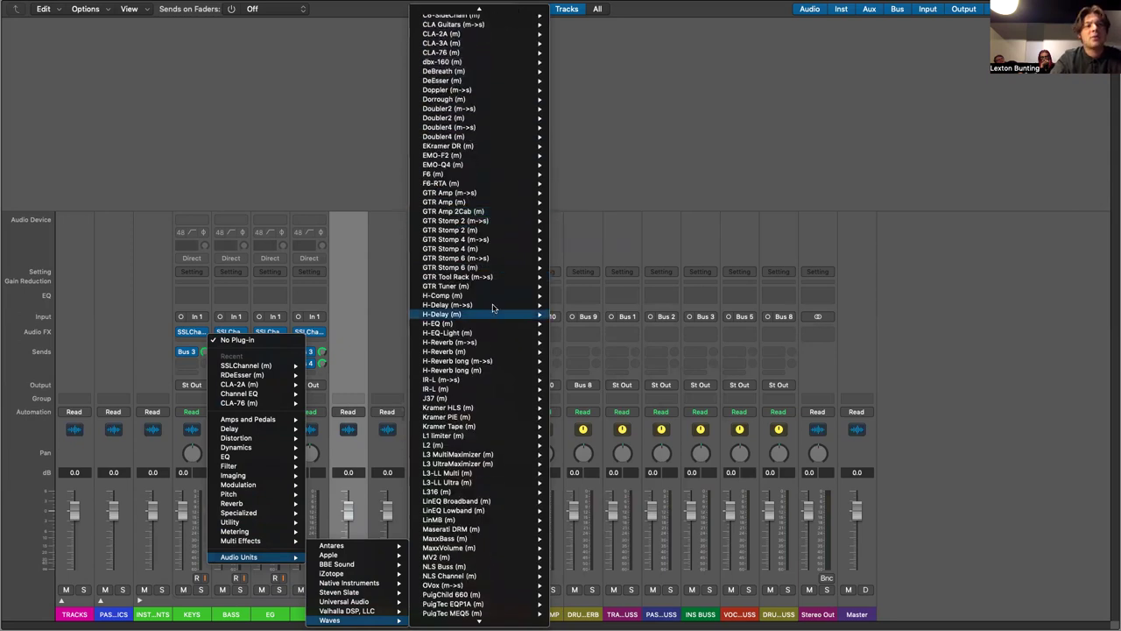
pyautogui.scroll(-3, 491, 309)
pyautogui.scroll(-5, 491, 306)
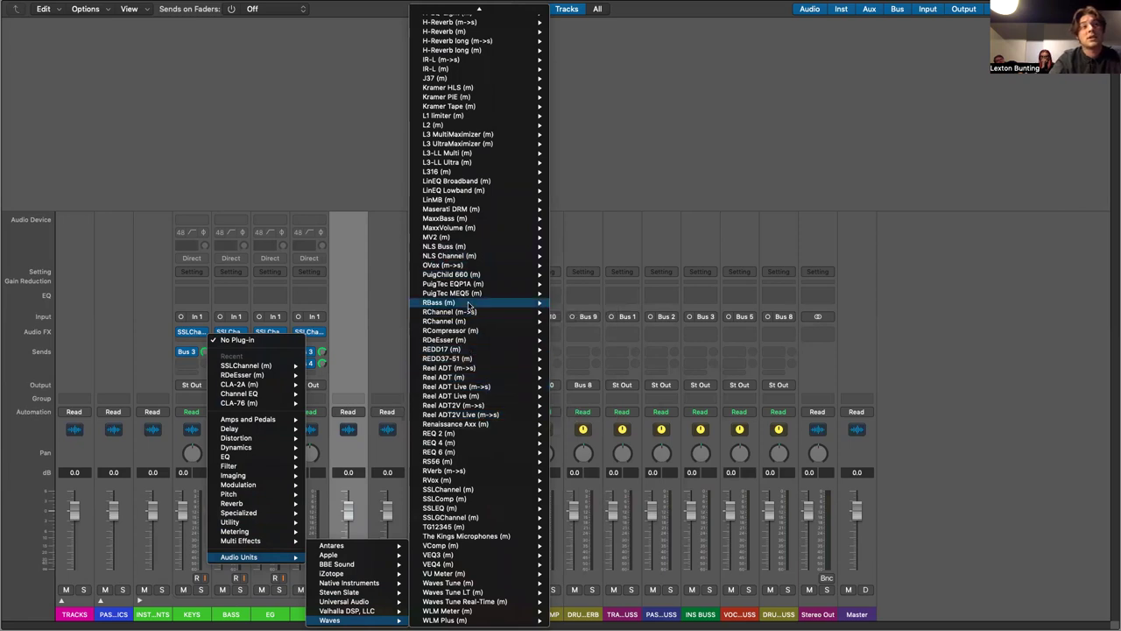
pyautogui.moveTo(470, 306)
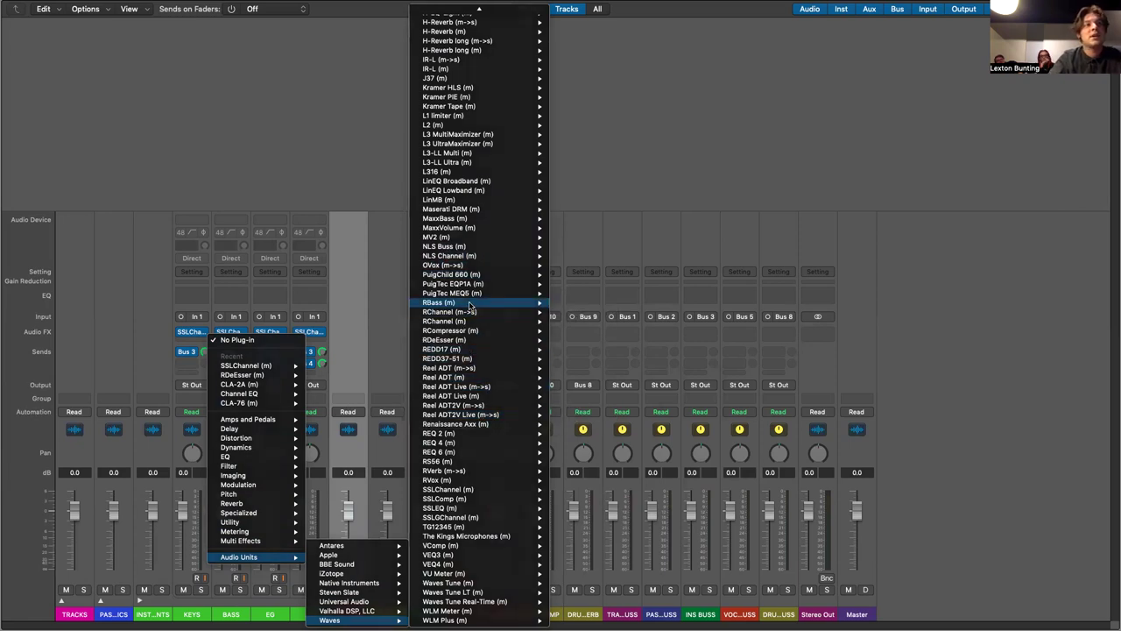
pyautogui.click(572, 302)
pyautogui.moveTo(166, 29); pyautogui.dragTo(674, 79)
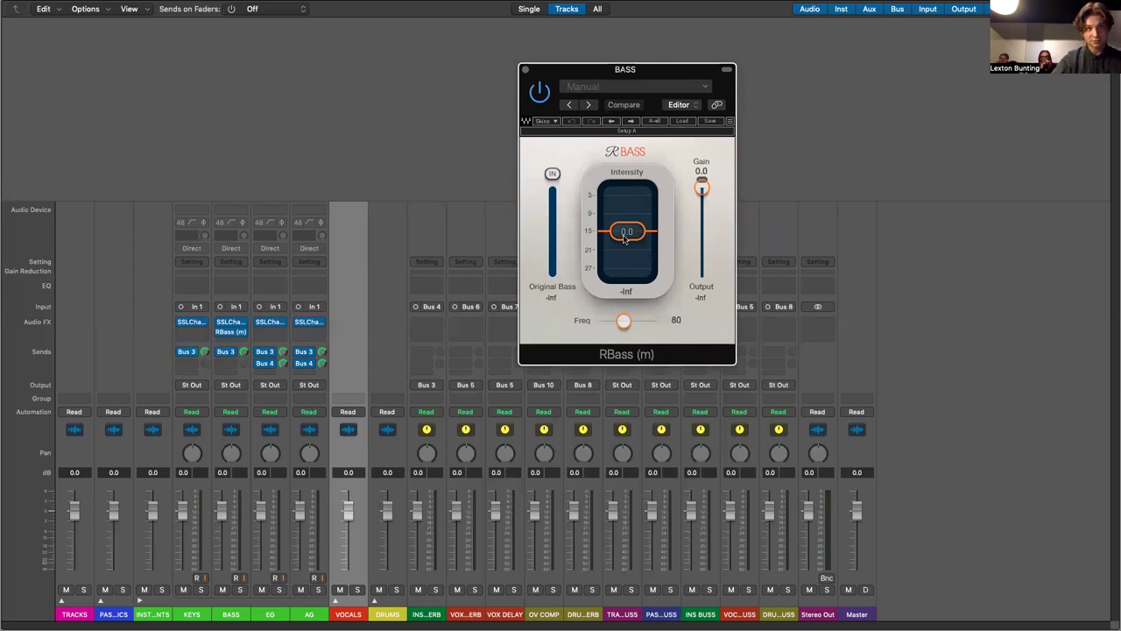
# Set the RBass intensity to 6.1, frequency to 76 and gain to -2.7, and close its window
pyautogui.moveTo(627, 232); pyautogui.dragTo(627, 220)
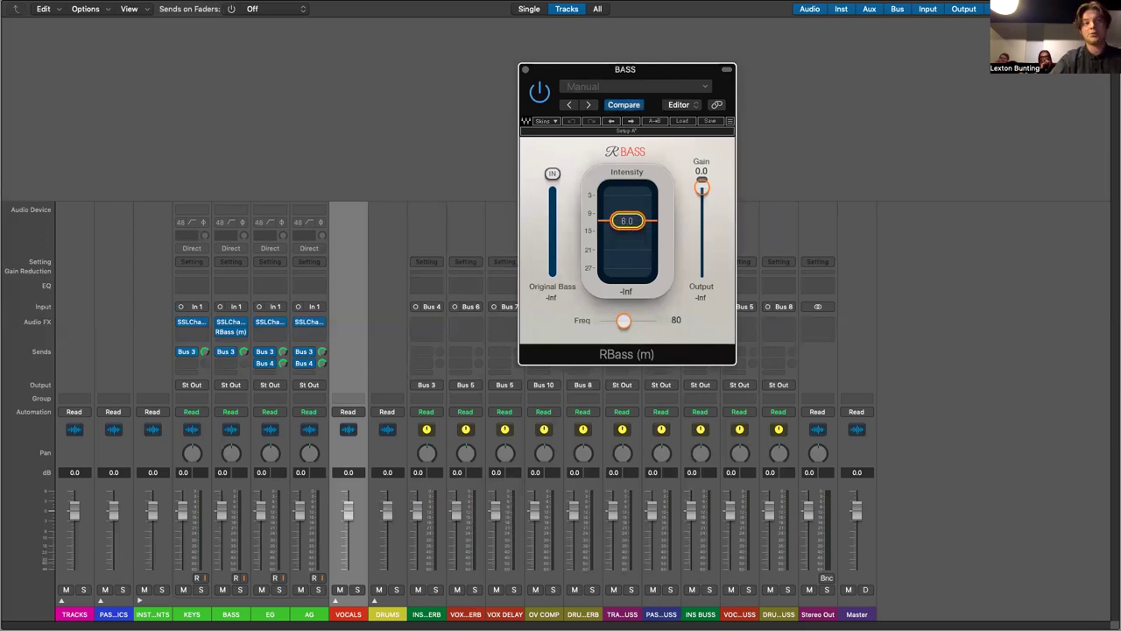
pyautogui.moveTo(623, 323); pyautogui.dragTo(624, 321)
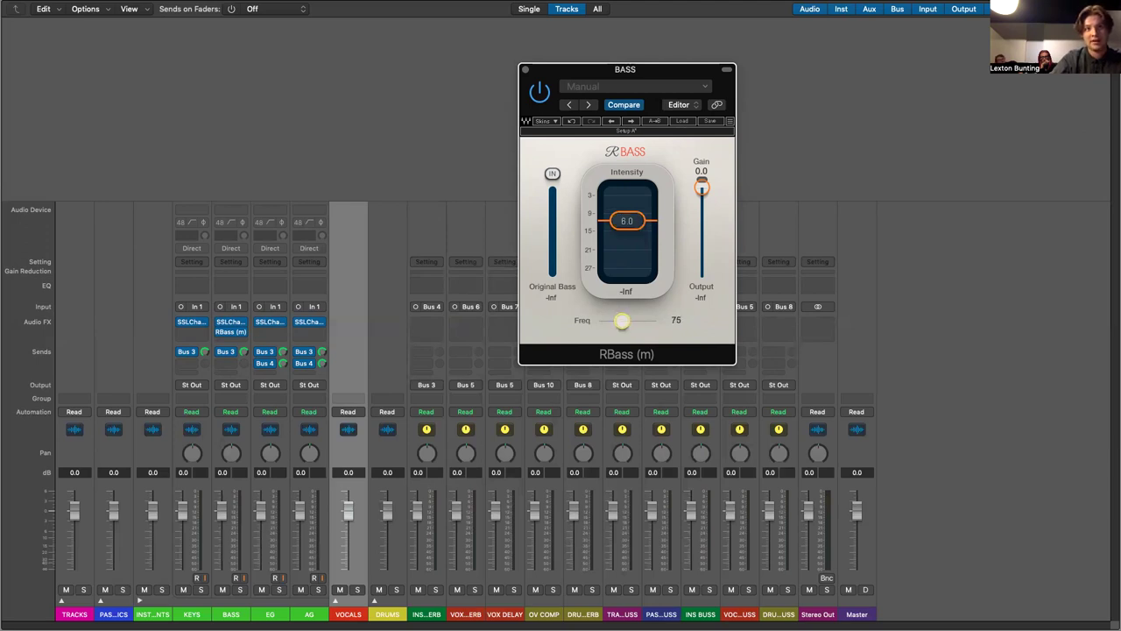
pyautogui.moveTo(623, 211)
pyautogui.mouseDown()
pyautogui.moveTo(627, 233)
pyautogui.moveTo(627, 220)
pyautogui.mouseUp()
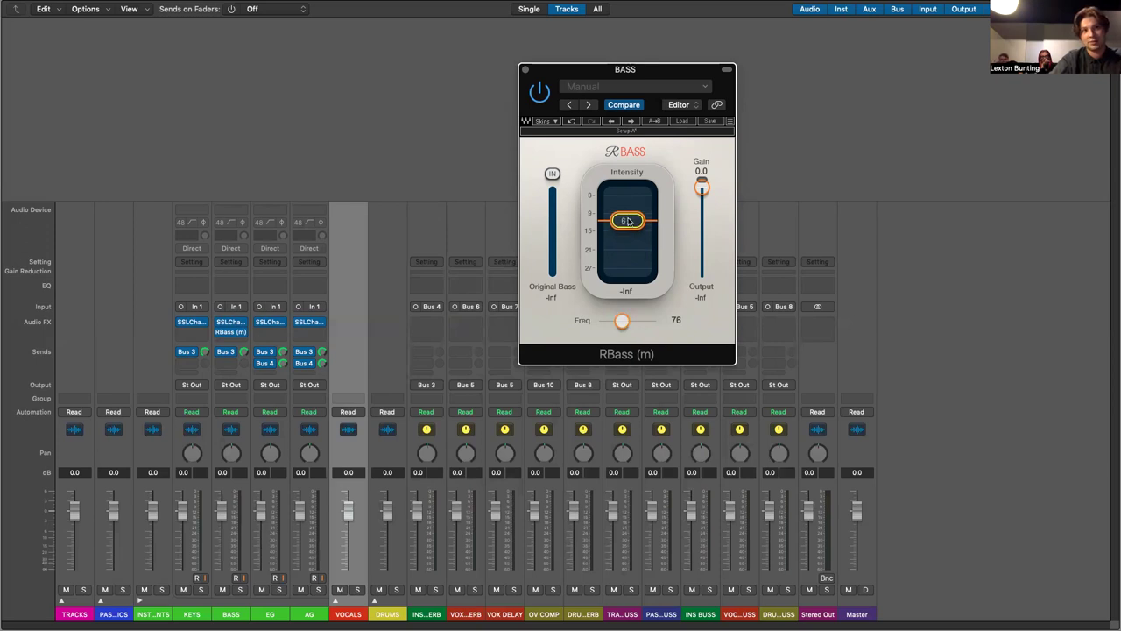
pyautogui.moveTo(701, 187); pyautogui.dragTo(700, 196)
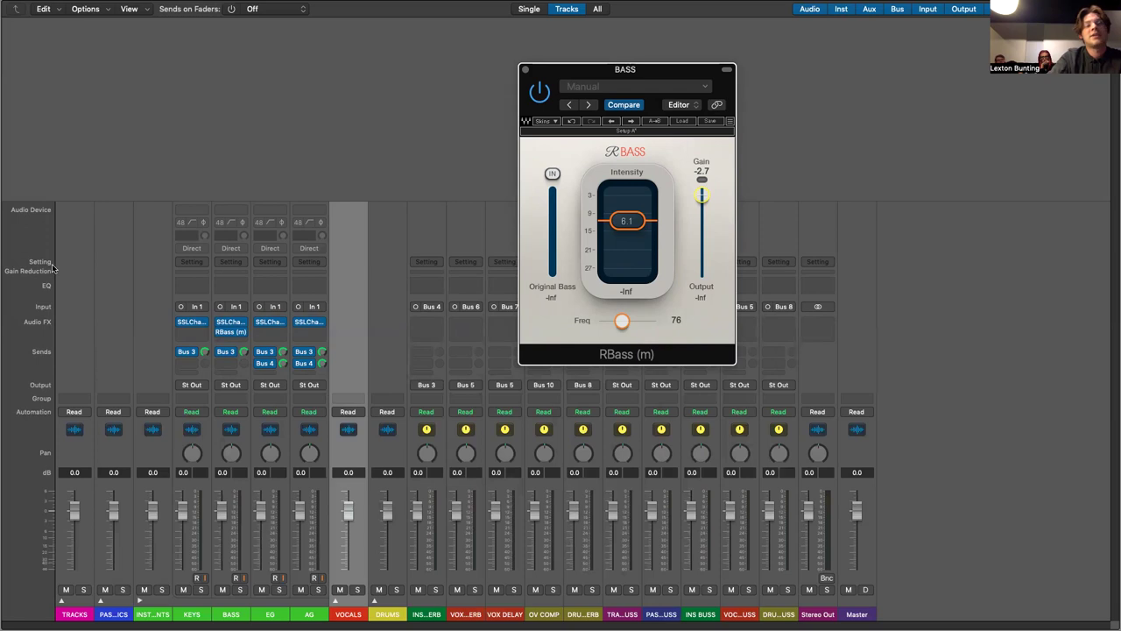
pyautogui.click(525, 70)
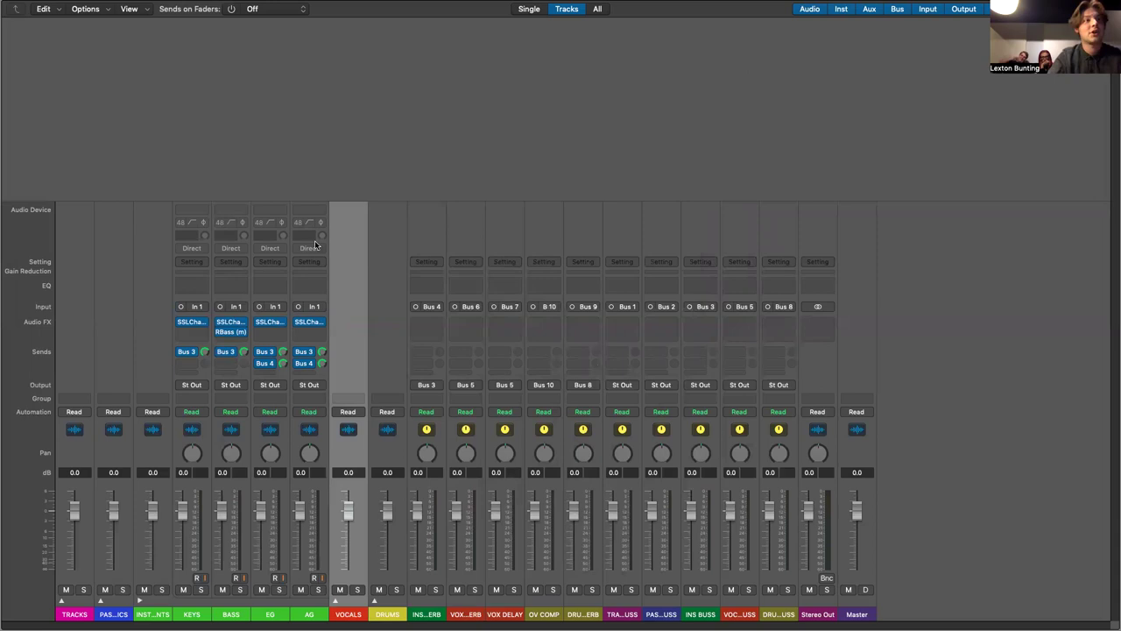
# Insert a mono CLA-2A below the SSLChannel on the EG channel and close its window
pyautogui.click(272, 337)
pyautogui.moveTo(275, 361)
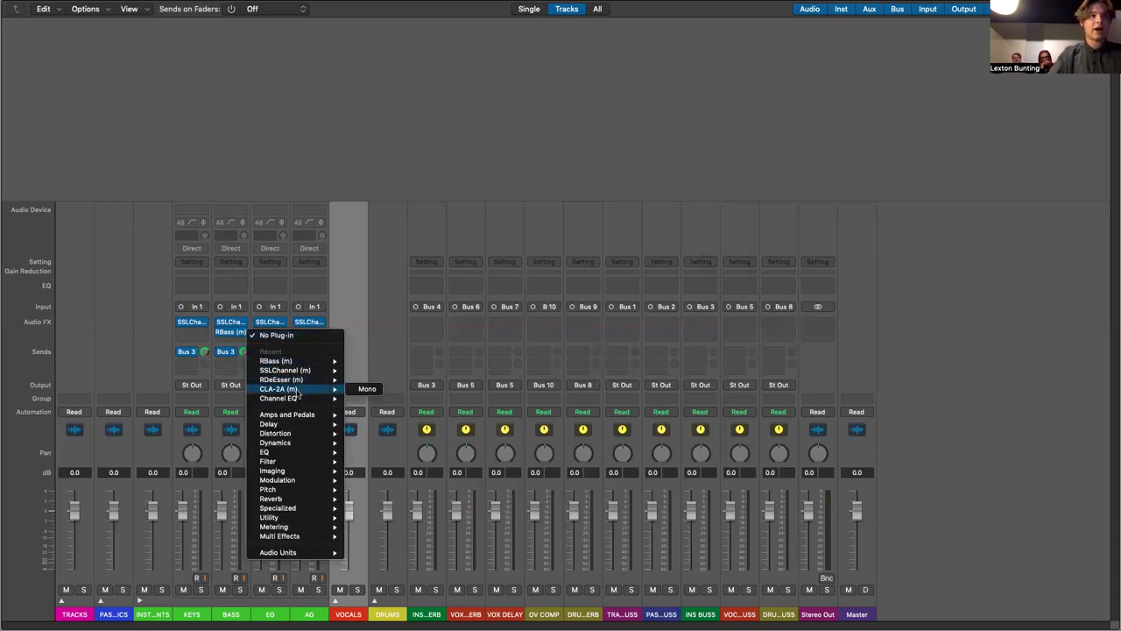
pyautogui.click(366, 388)
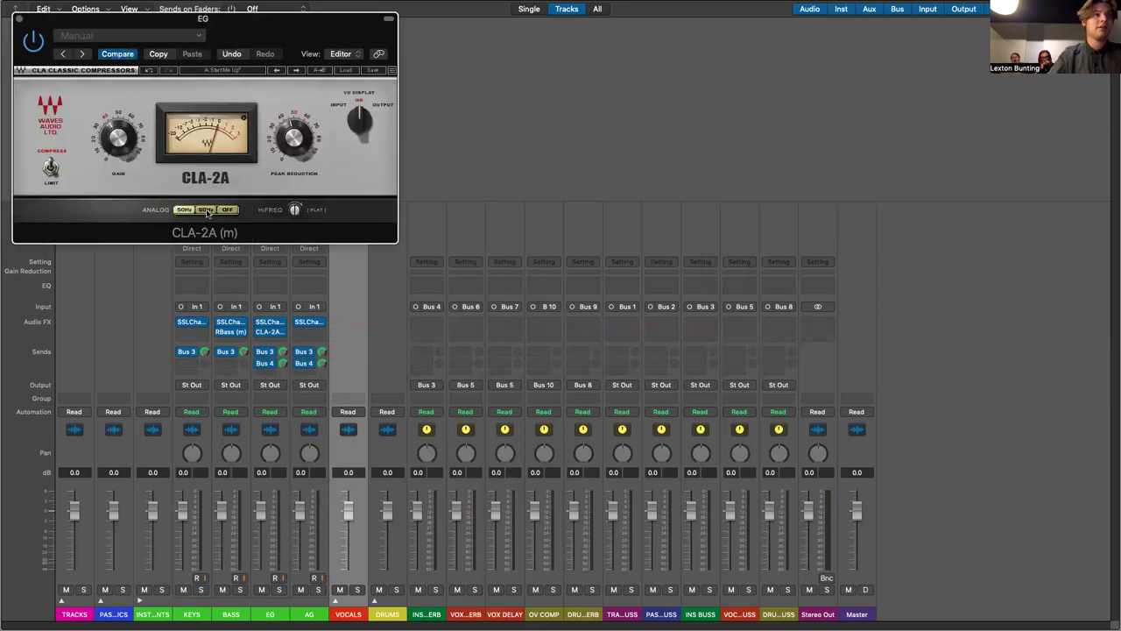
pyautogui.moveTo(151, 28); pyautogui.dragTo(367, 40)
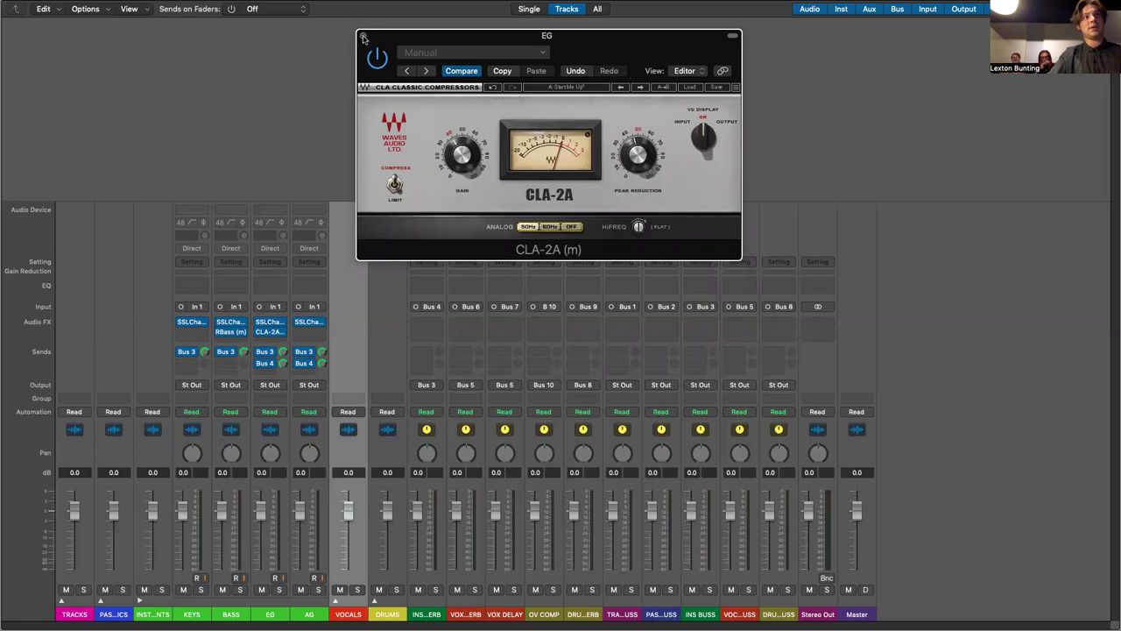
pyautogui.click(363, 37)
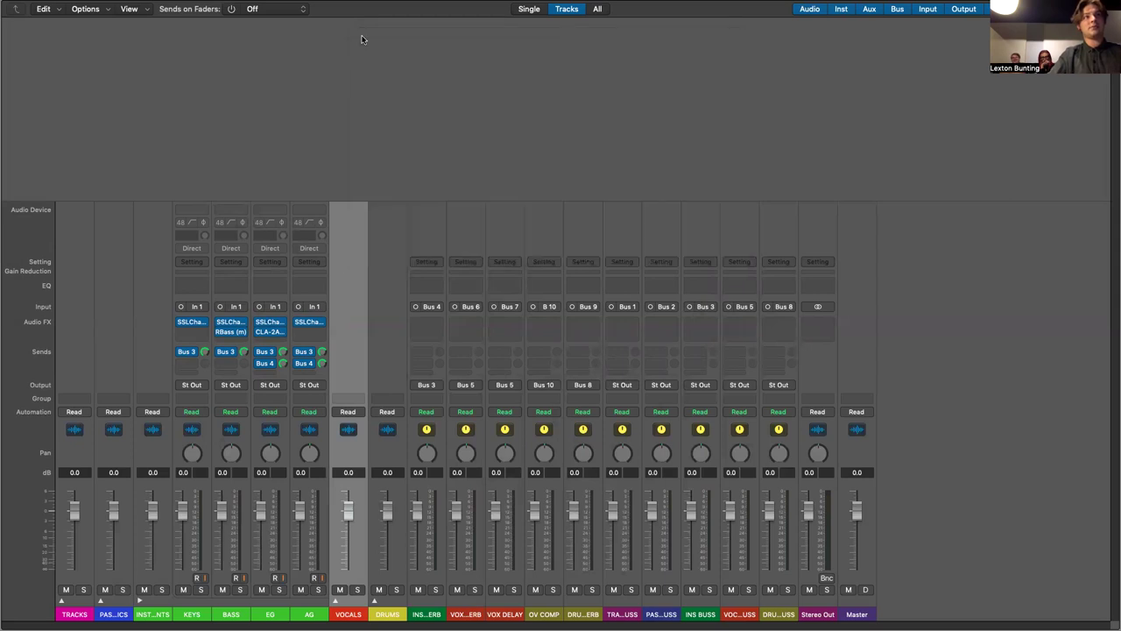
# Insert a mono CLA-2A below the SSLChannel on the AG channel and close its window
pyautogui.click(302, 334)
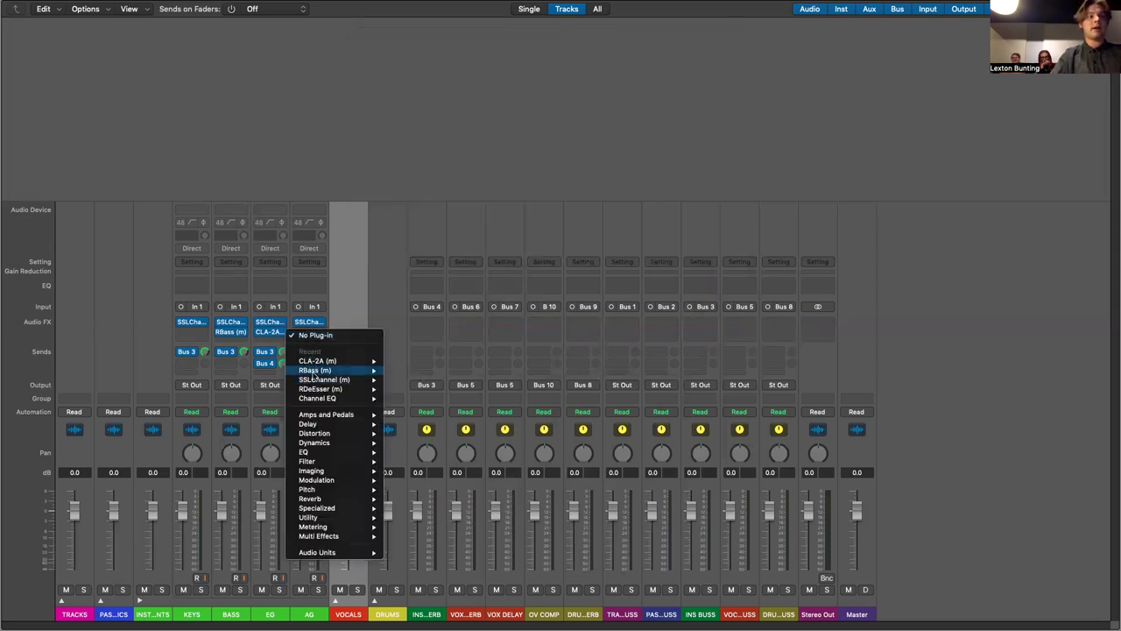
pyautogui.click(401, 363)
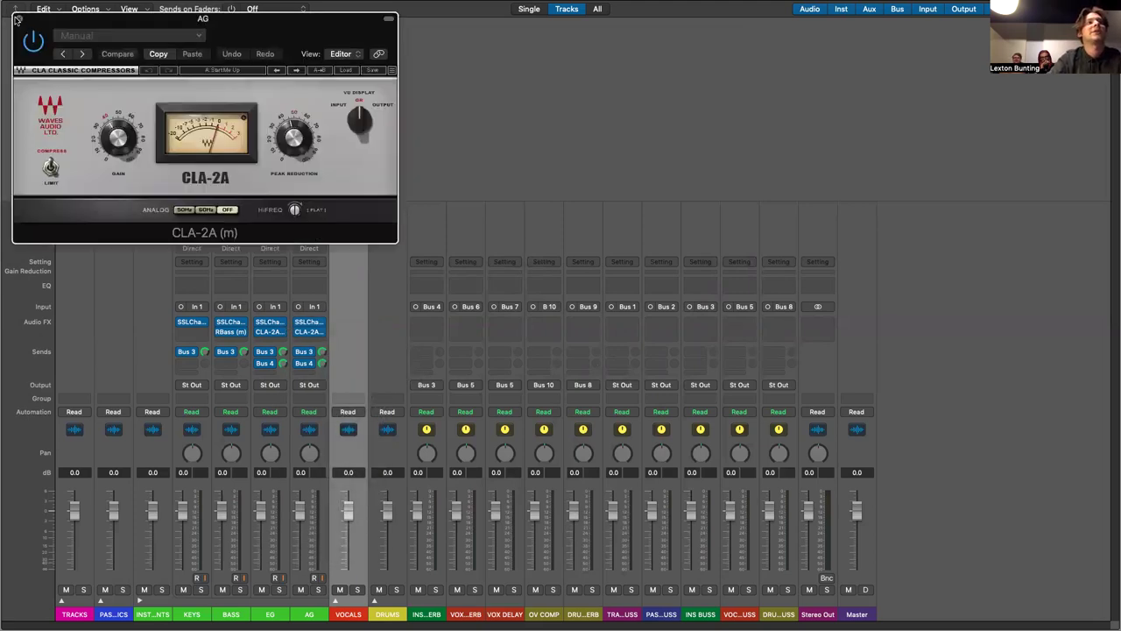
pyautogui.click(19, 17)
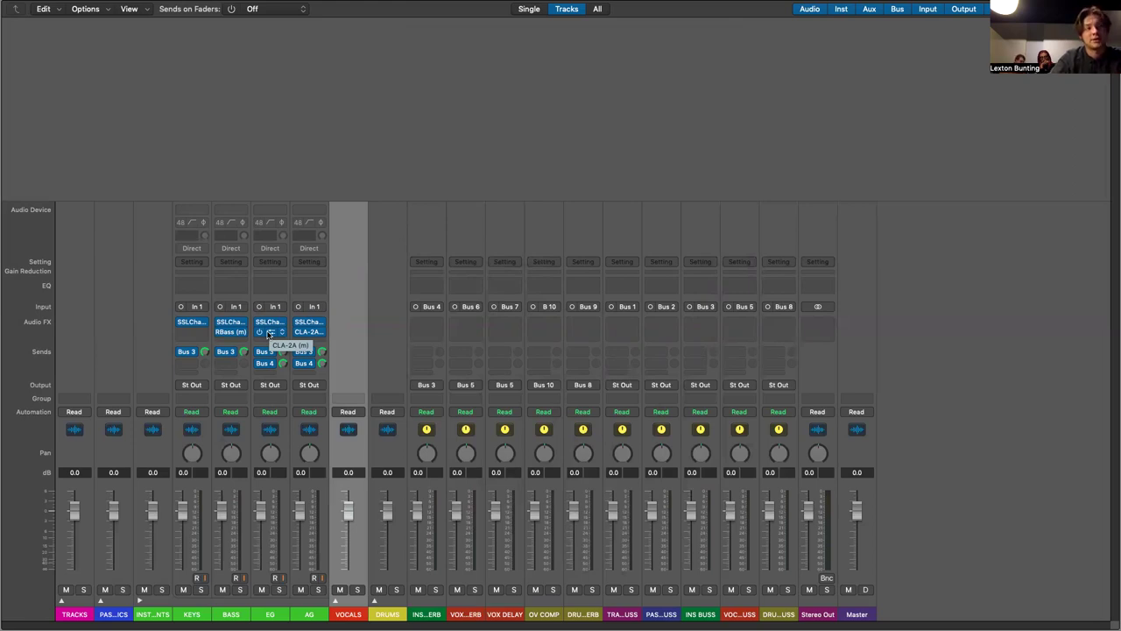
# Review the Gain and Peak Reduction controls of the AG channel's CLA-2A, close it and collapse the instruments stack
pyautogui.click(310, 331)
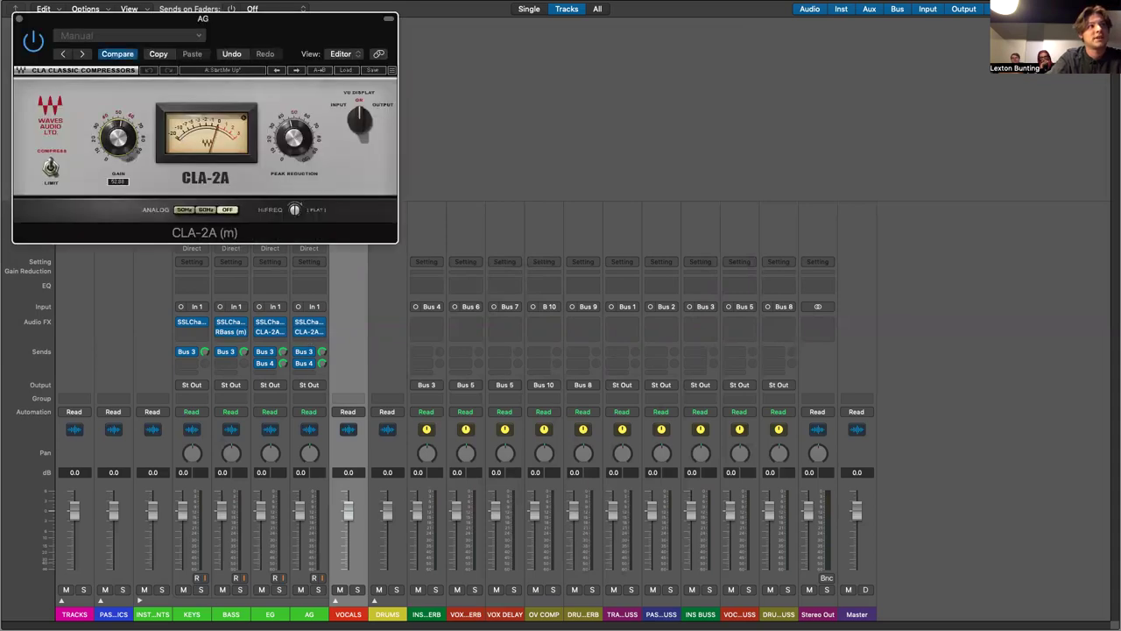
pyautogui.moveTo(295, 141)
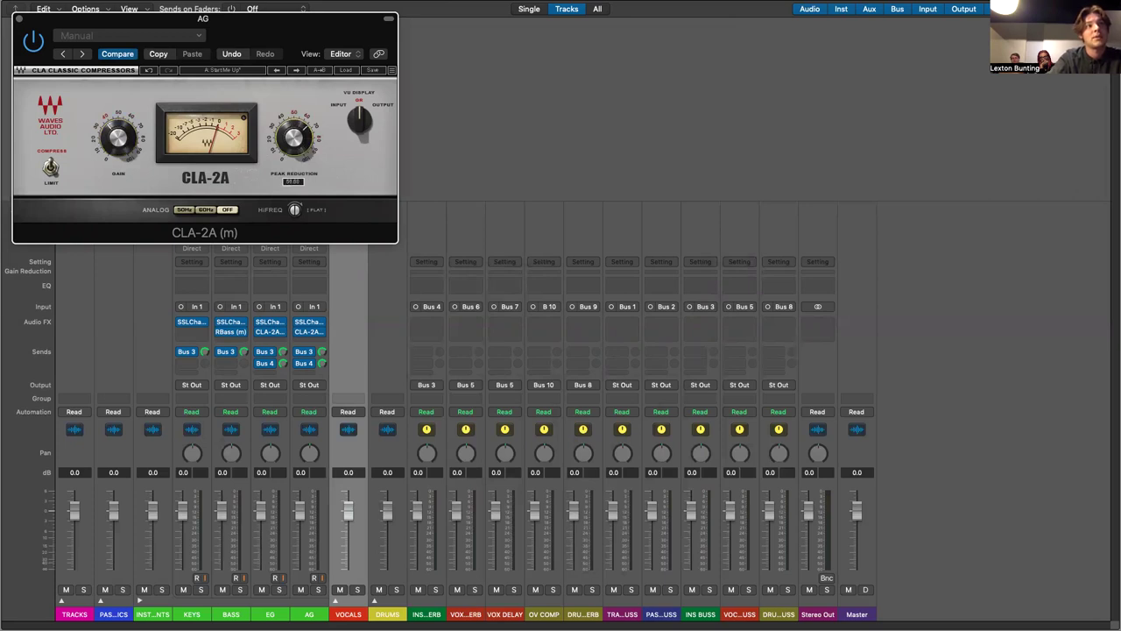
pyautogui.click(20, 18)
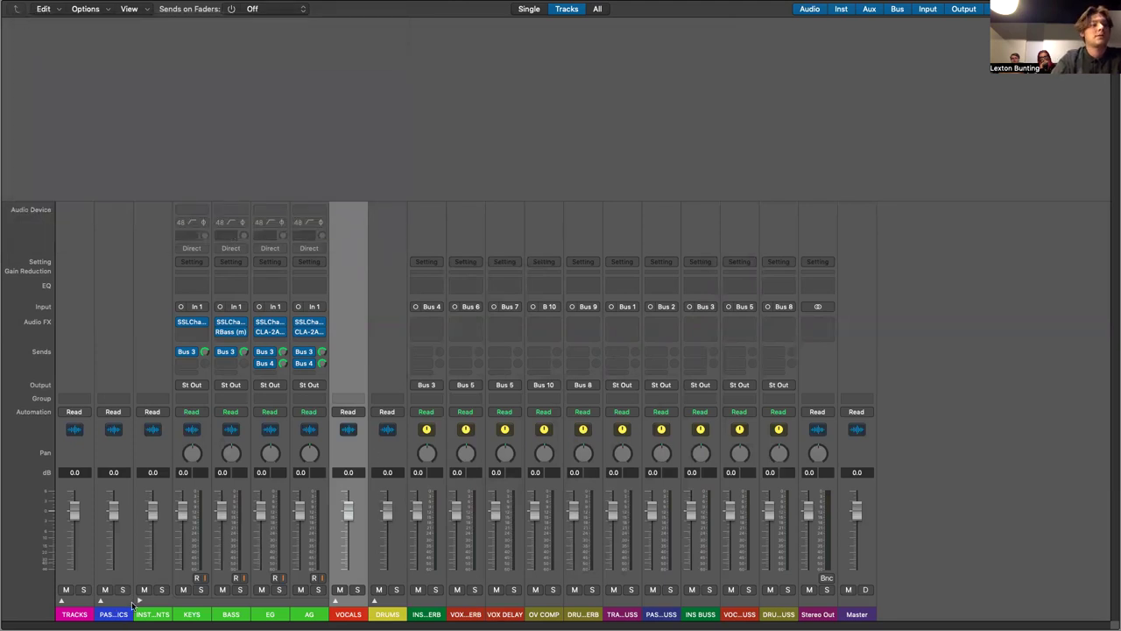
pyautogui.click(138, 601)
pyautogui.click(140, 601)
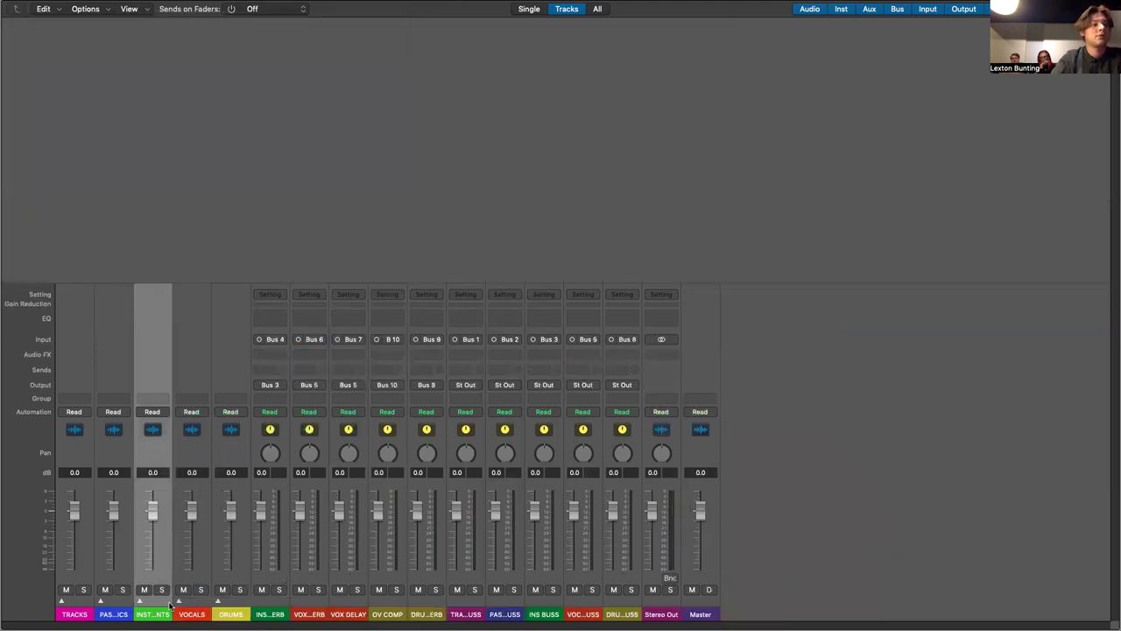
# Expand the vocals stack, insert a mono SSLChannel on all four vocal channels at once, and close its window
pyautogui.click(178, 600)
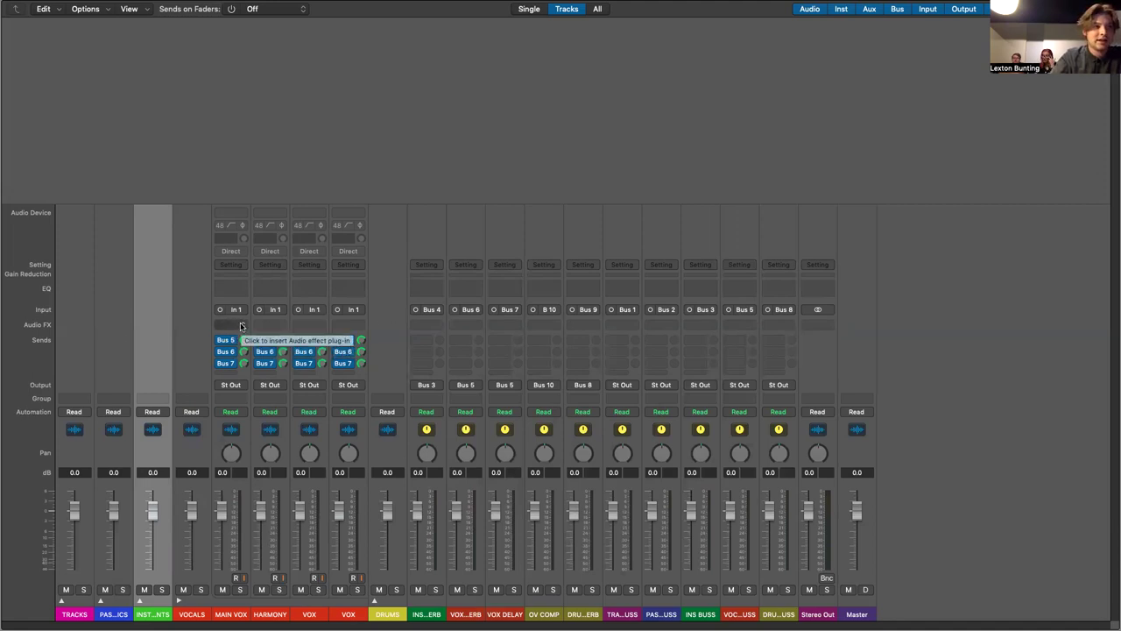
pyautogui.click(248, 435)
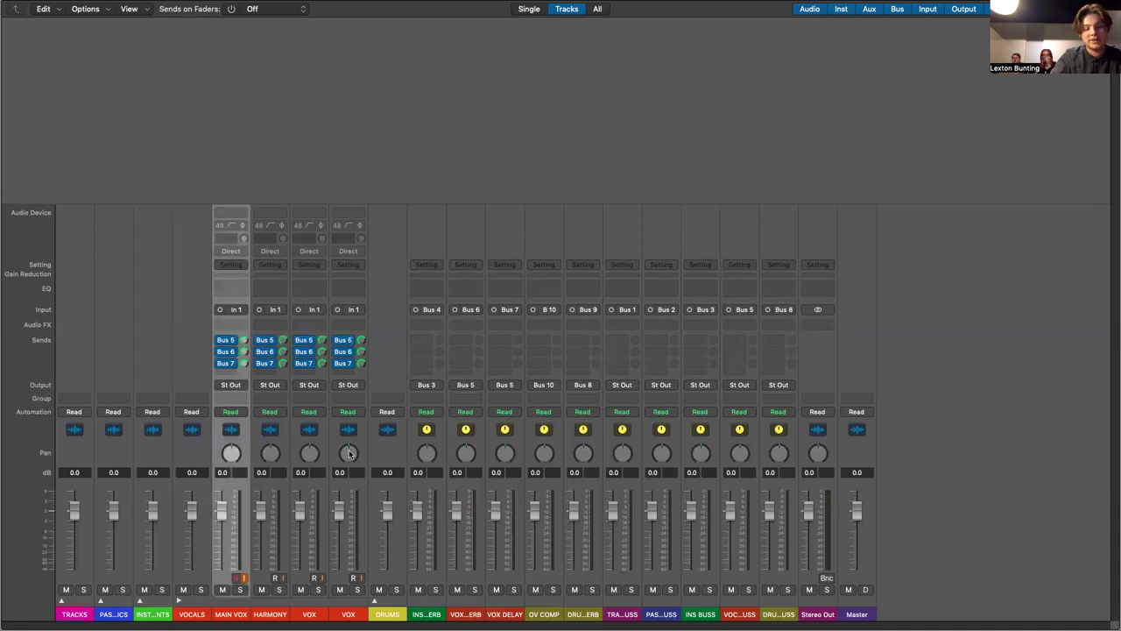
pyautogui.keyDown('shift'); pyautogui.click(358, 446); pyautogui.keyUp('shift')
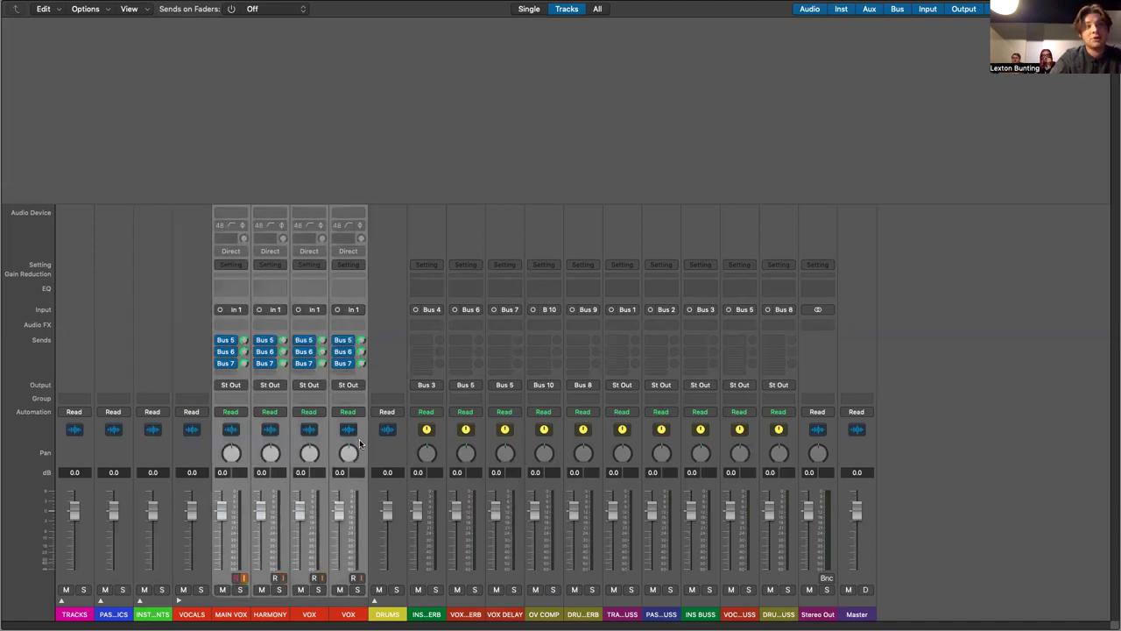
pyautogui.click(243, 325)
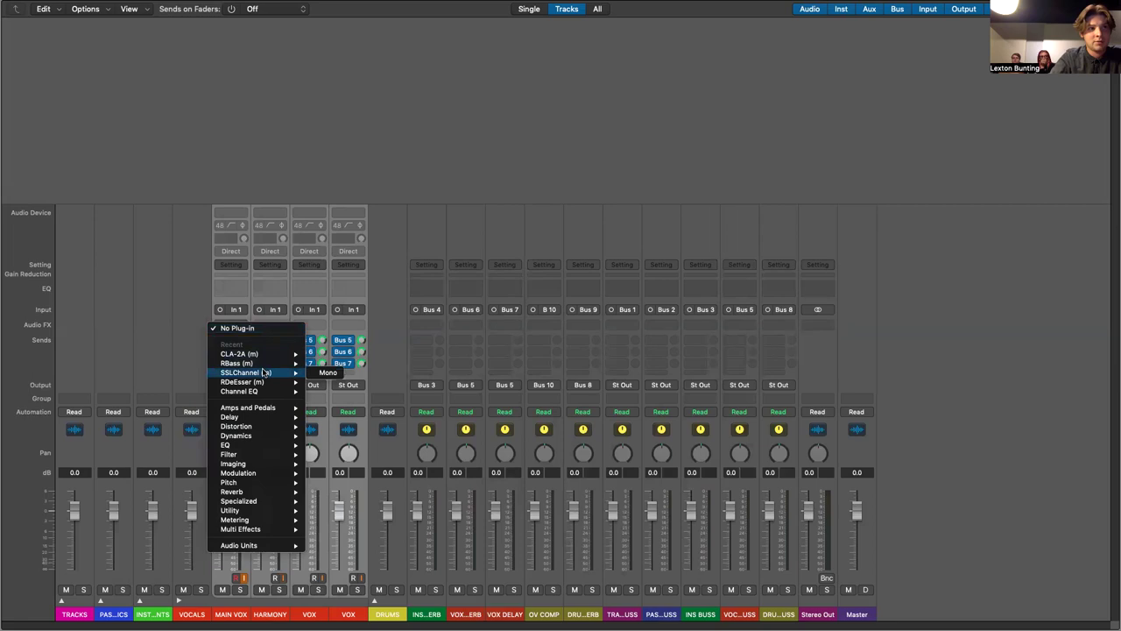
pyautogui.click(252, 367)
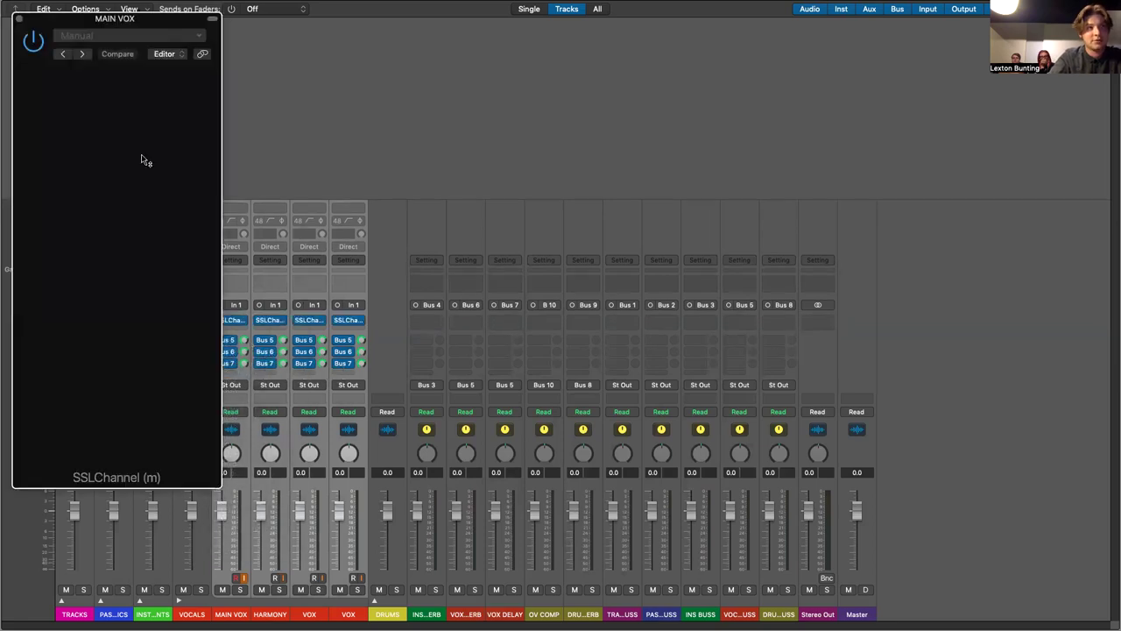
pyautogui.moveTo(32, 29); pyautogui.dragTo(379, 37)
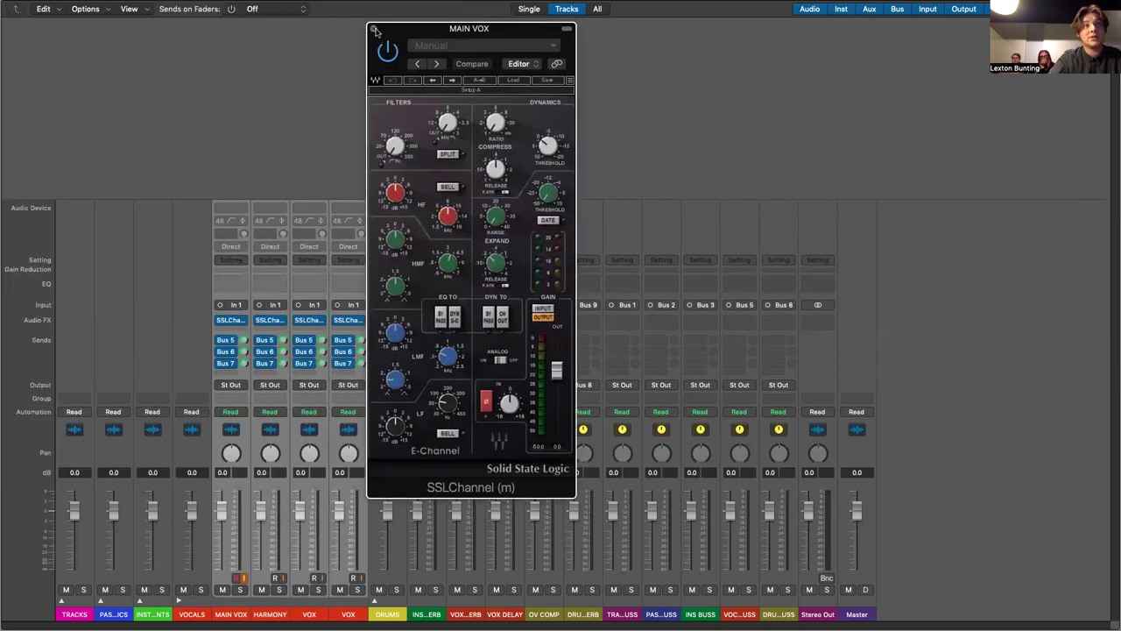
pyautogui.click(377, 32)
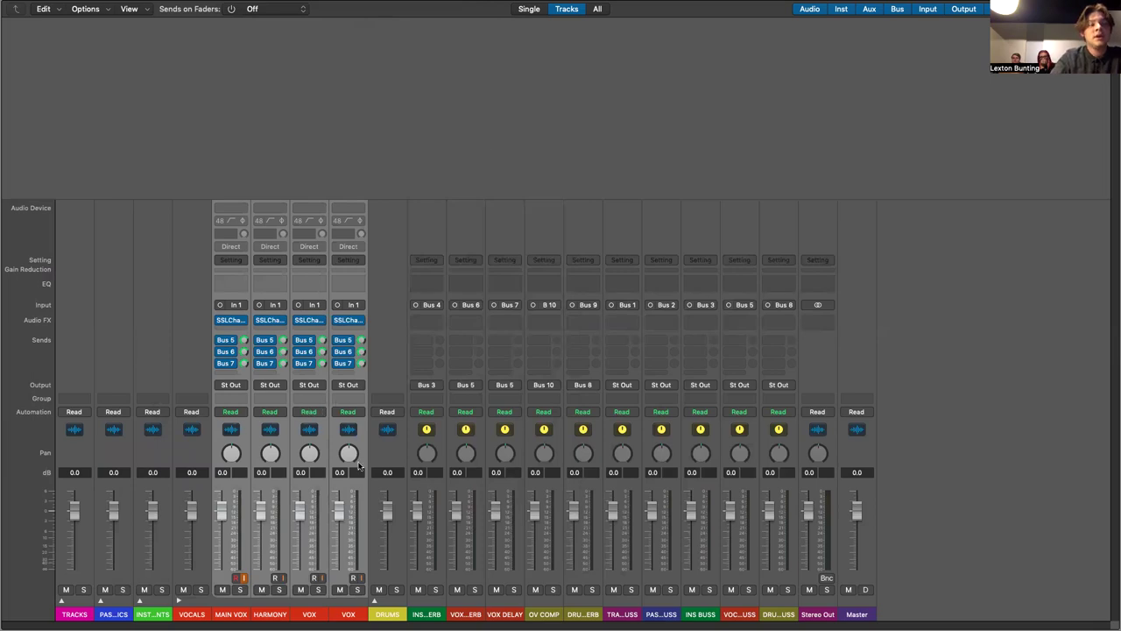
pyautogui.click(345, 431)
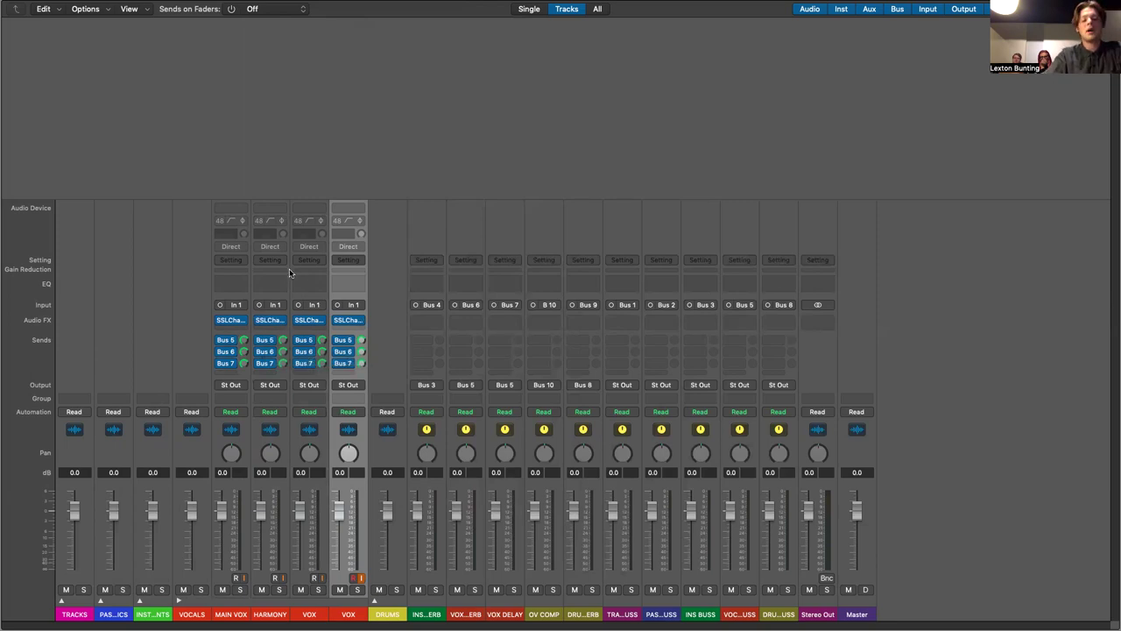
pyautogui.click(245, 488)
pyautogui.click(349, 486)
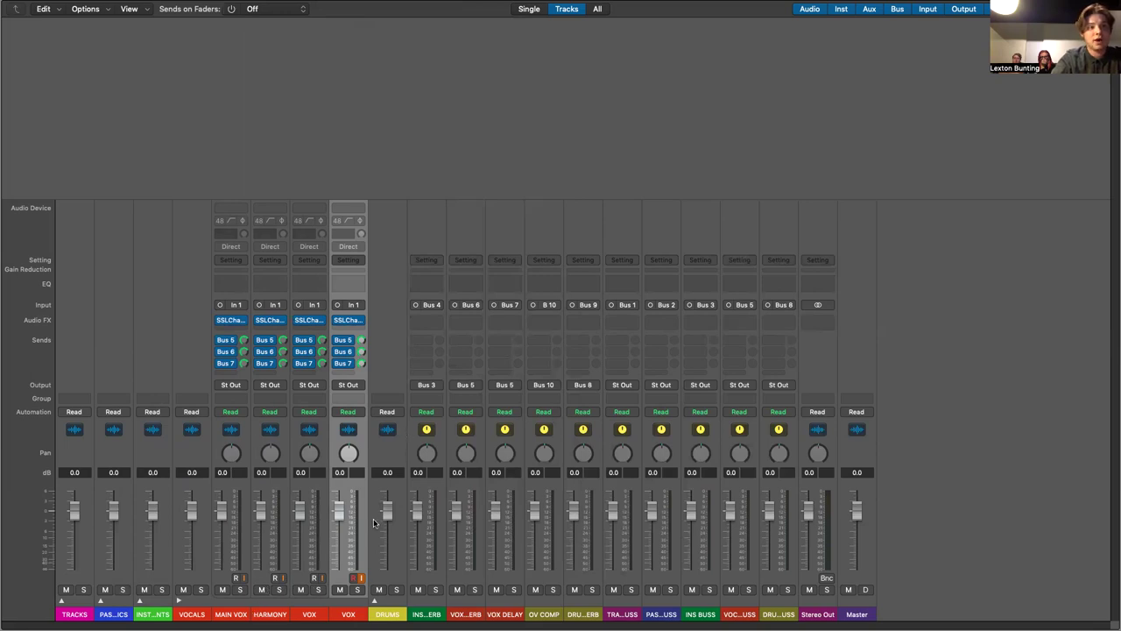
# Collapse the vocals stack, expand the drums stack, insert a mono SSLChannel on all eight drum channels at once, and close its window
pyautogui.click(178, 602)
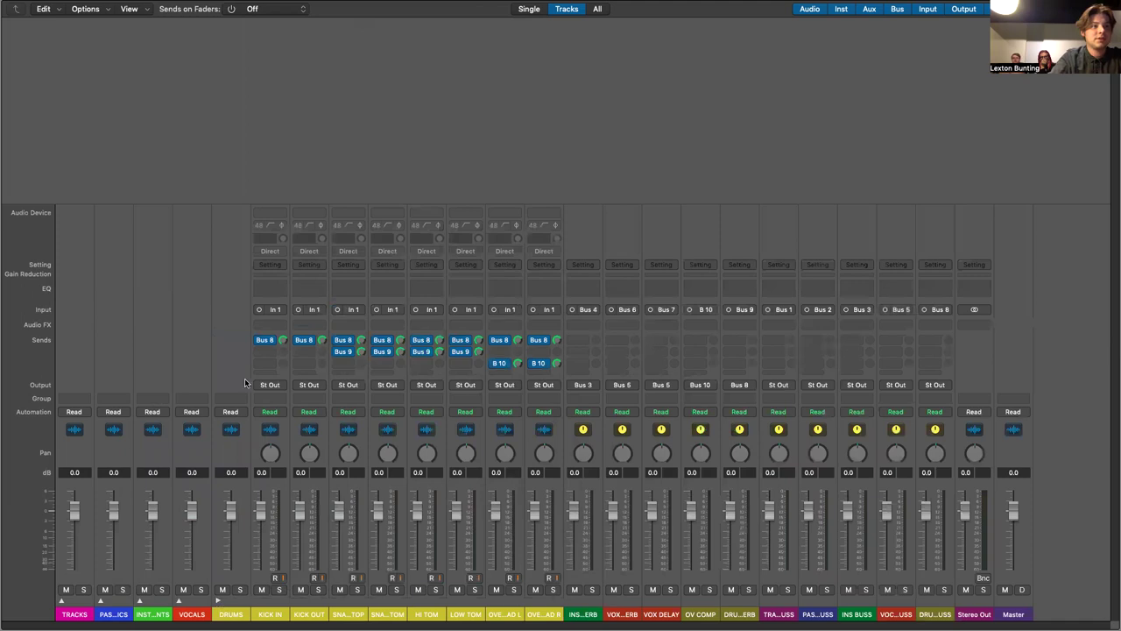
pyautogui.click(276, 324)
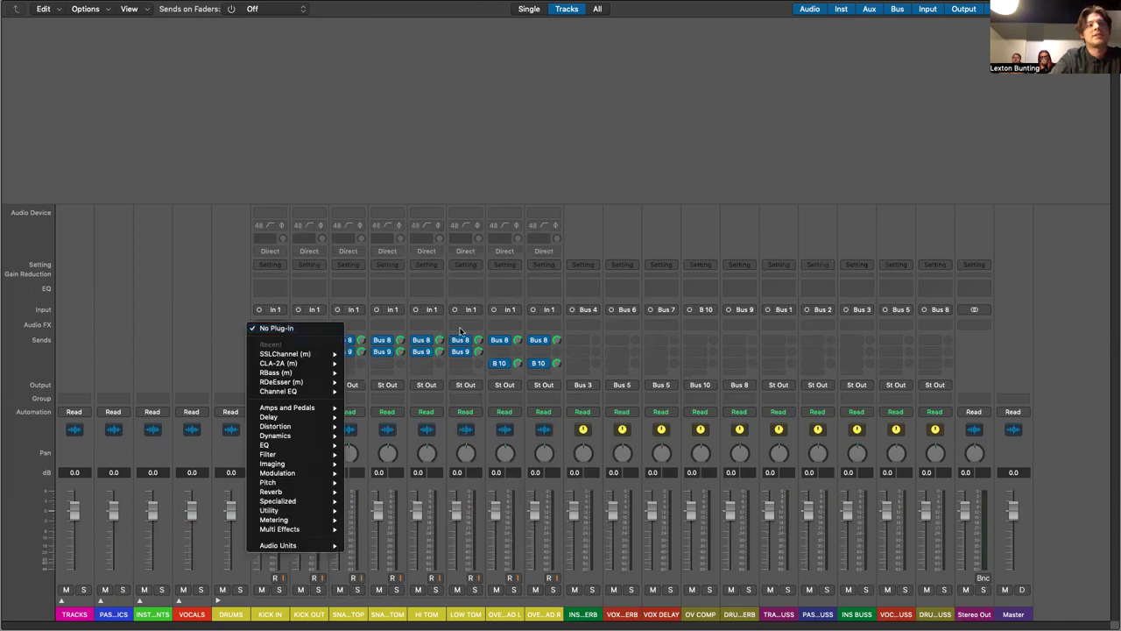
pyautogui.press('Escape')
pyautogui.click(285, 492)
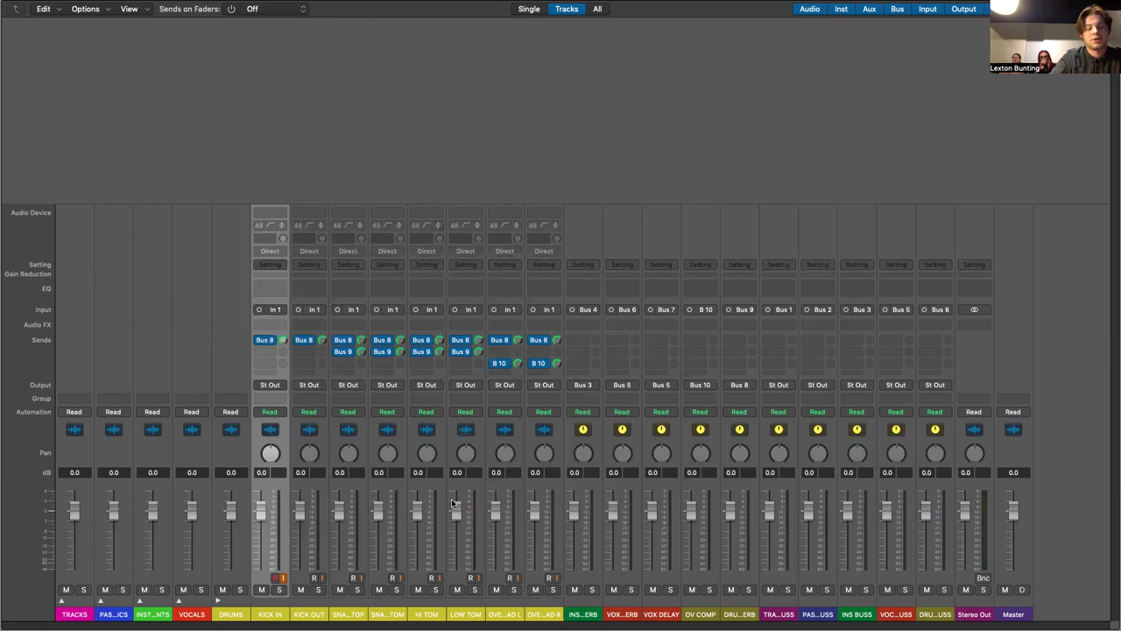
pyautogui.keyDown('shift'); pyautogui.click(538, 496); pyautogui.keyUp('shift')
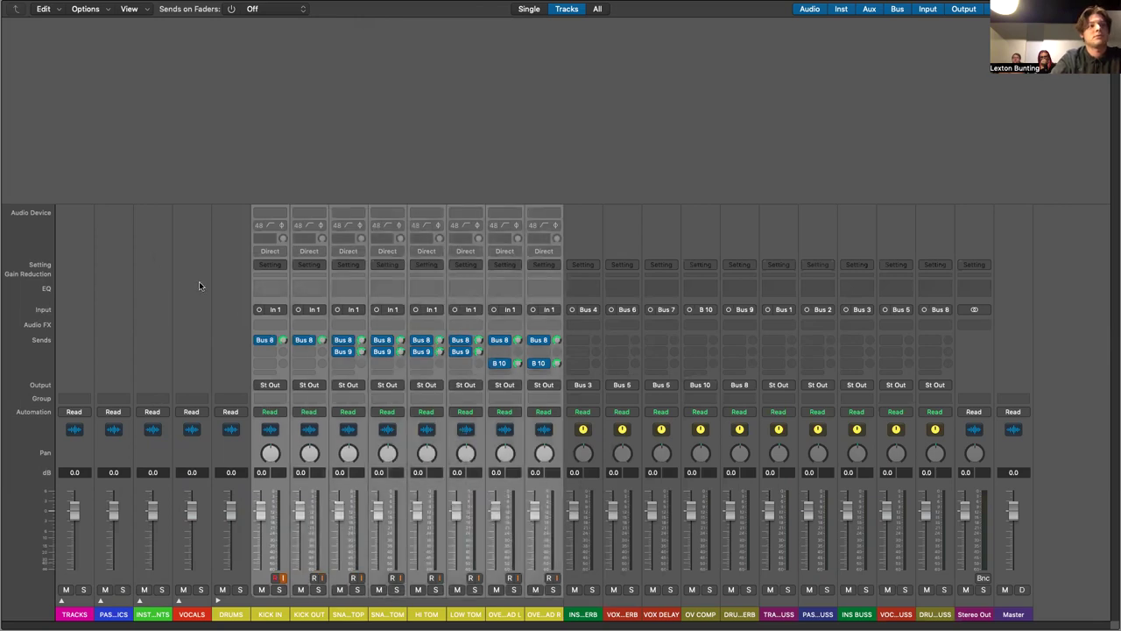
pyautogui.click(282, 326)
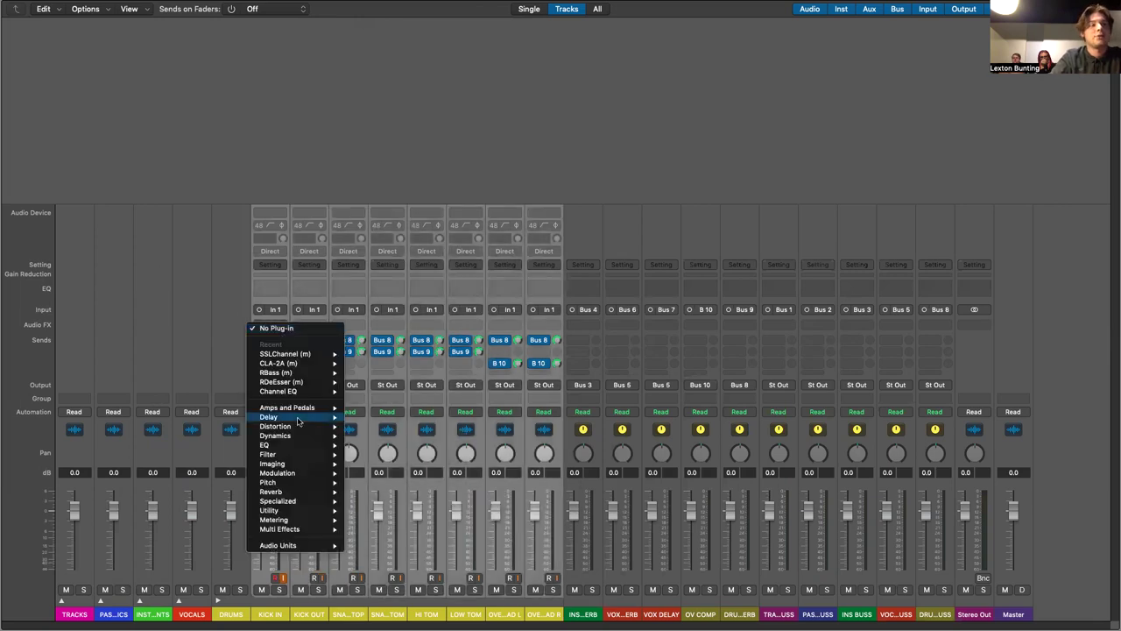
pyautogui.click(303, 356)
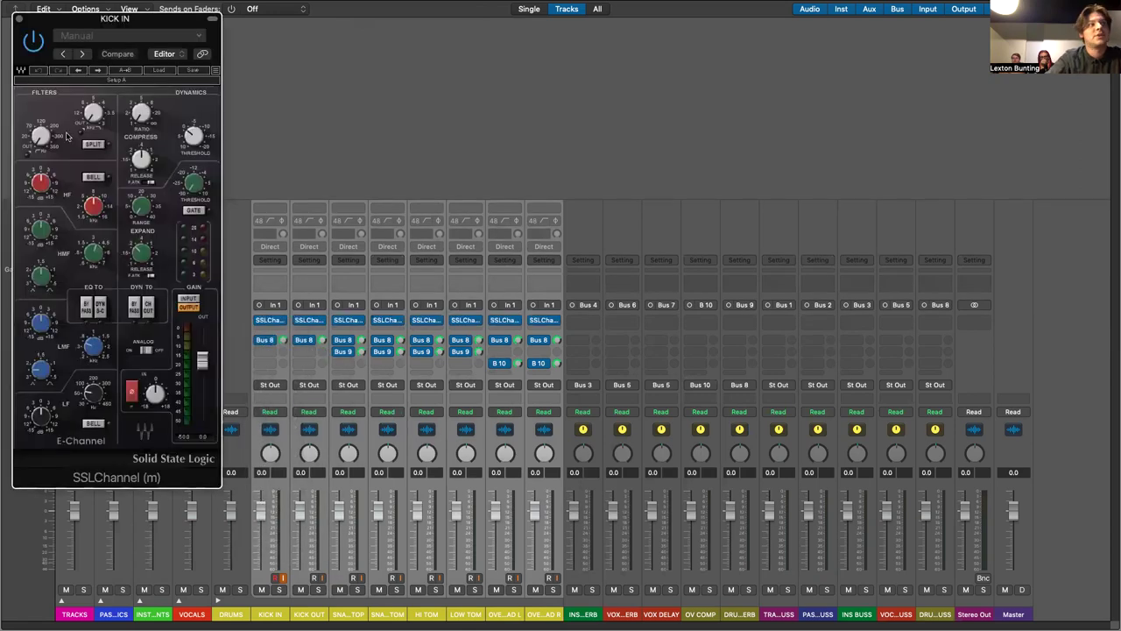
pyautogui.click(18, 19)
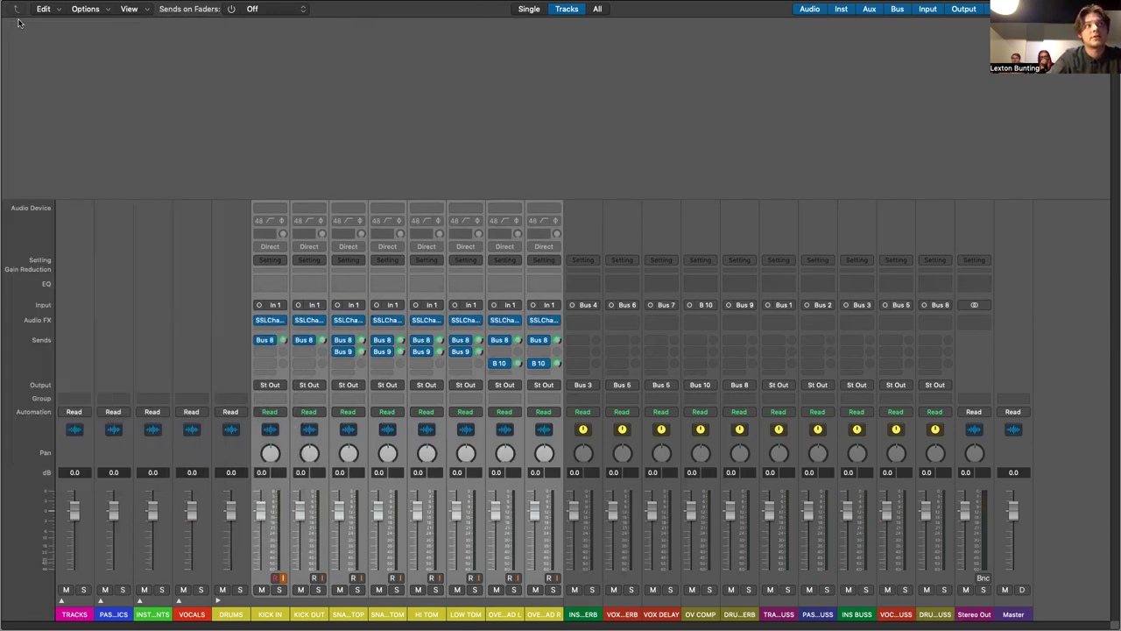
pyautogui.click(182, 190)
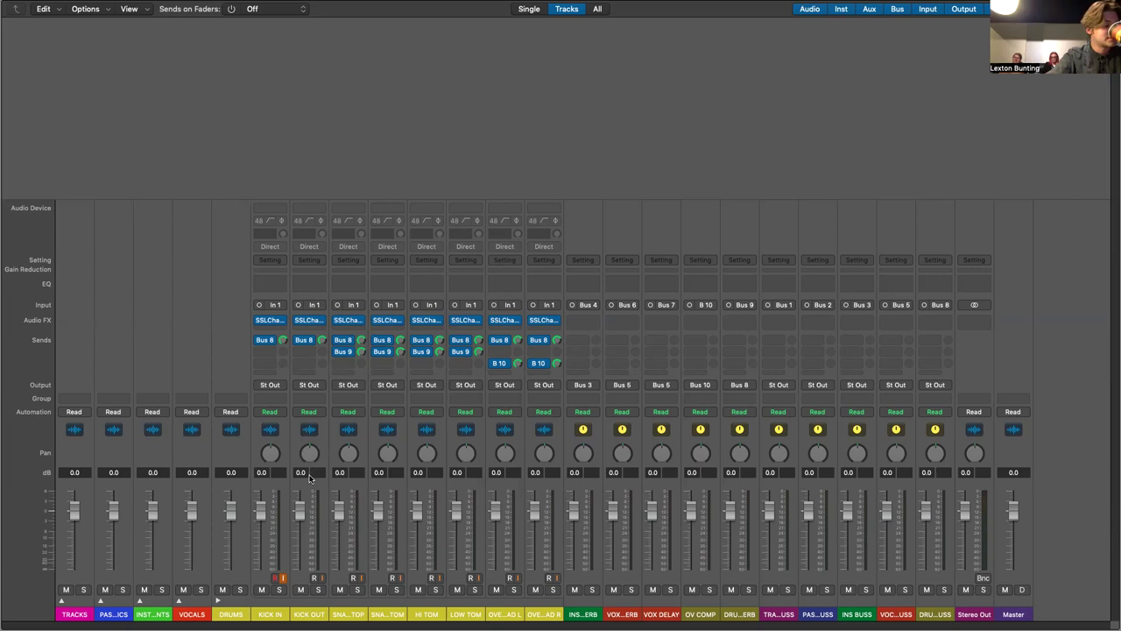
# Insert a mono RBass below the SSLChannel on KICK OUT, set intensity to 2.8 and frequency to 87, and close its window
pyautogui.click(307, 326)
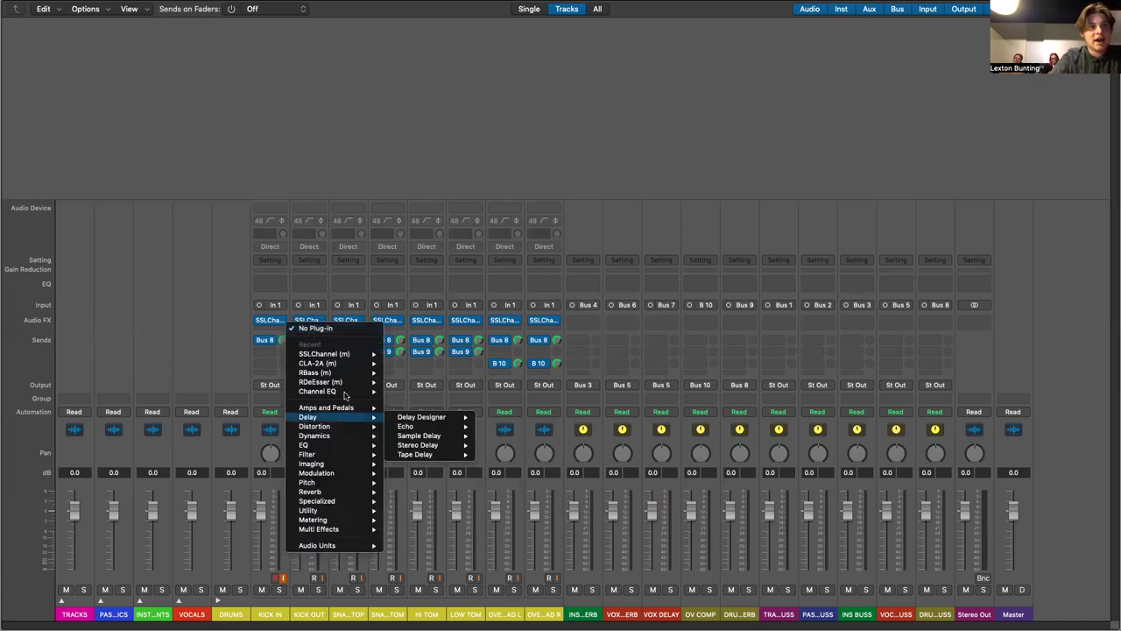
pyautogui.click(343, 373)
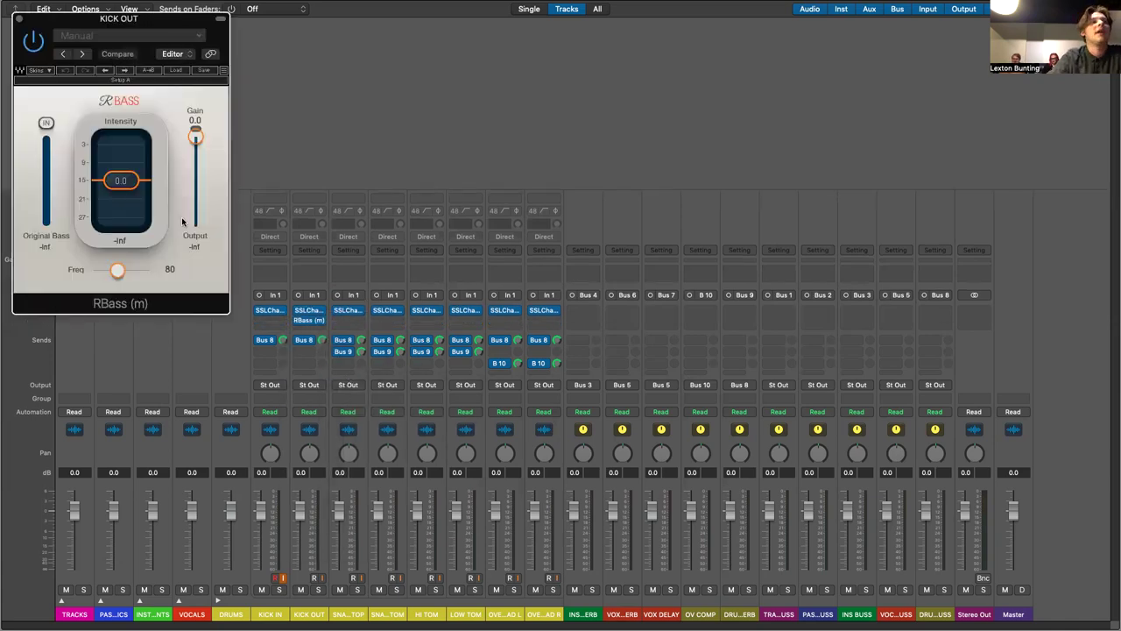
pyautogui.moveTo(133, 192); pyautogui.dragTo(131, 181)
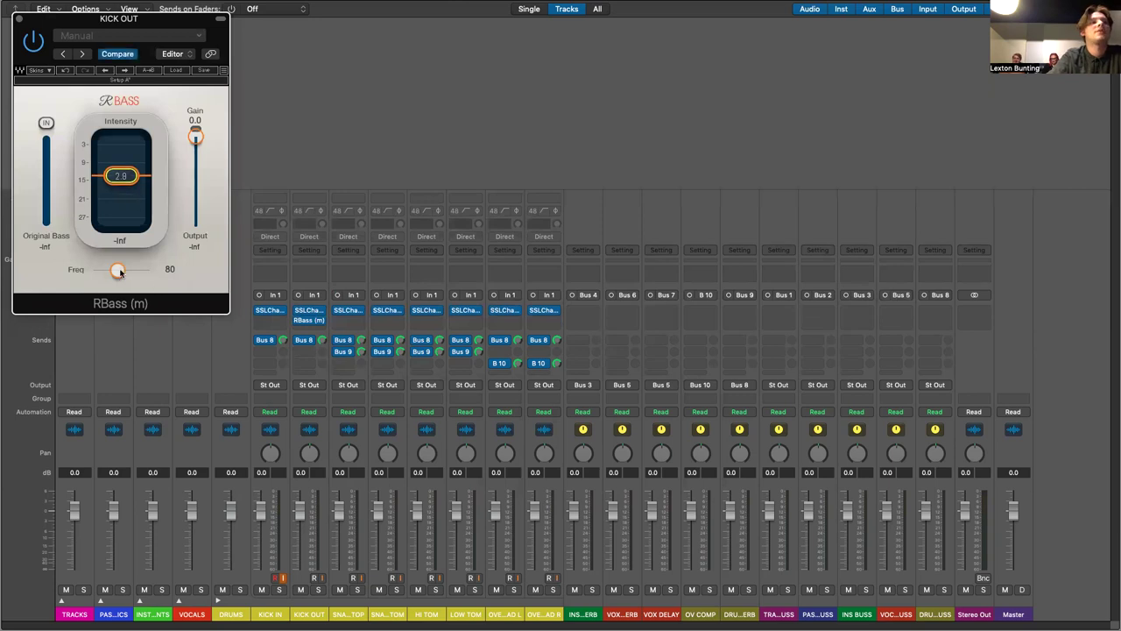
pyautogui.moveTo(121, 274); pyautogui.dragTo(116, 272)
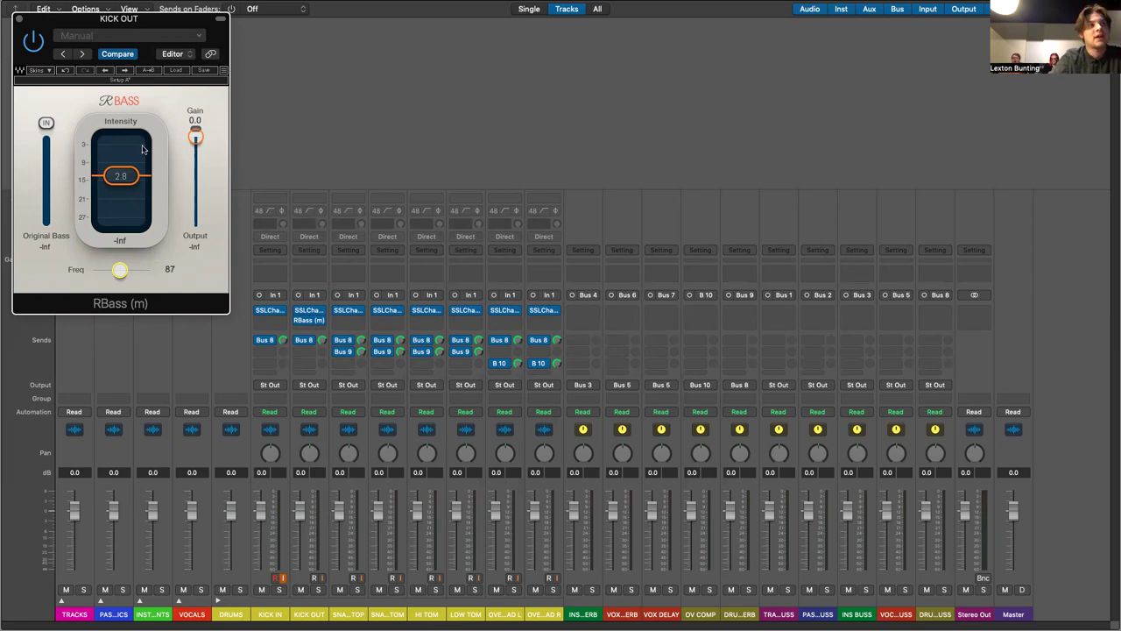
pyautogui.click(18, 17)
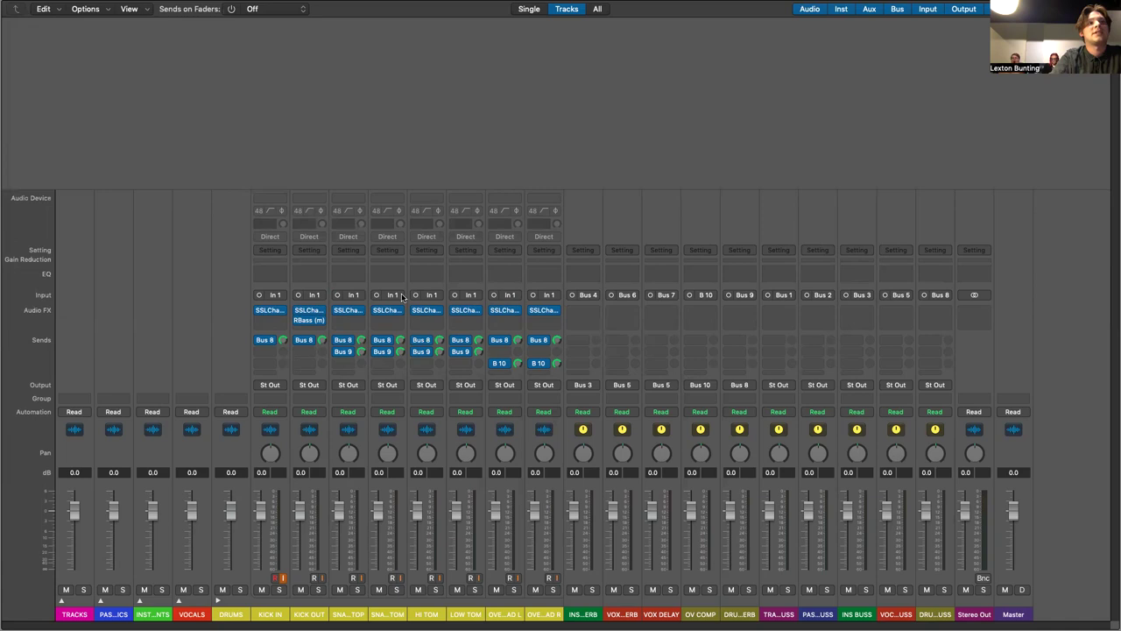
# Review the KICK OUT channel's SSLChannel, close it, and look over the drum channels from KICK IN to LOW TOM
pyautogui.click(311, 310)
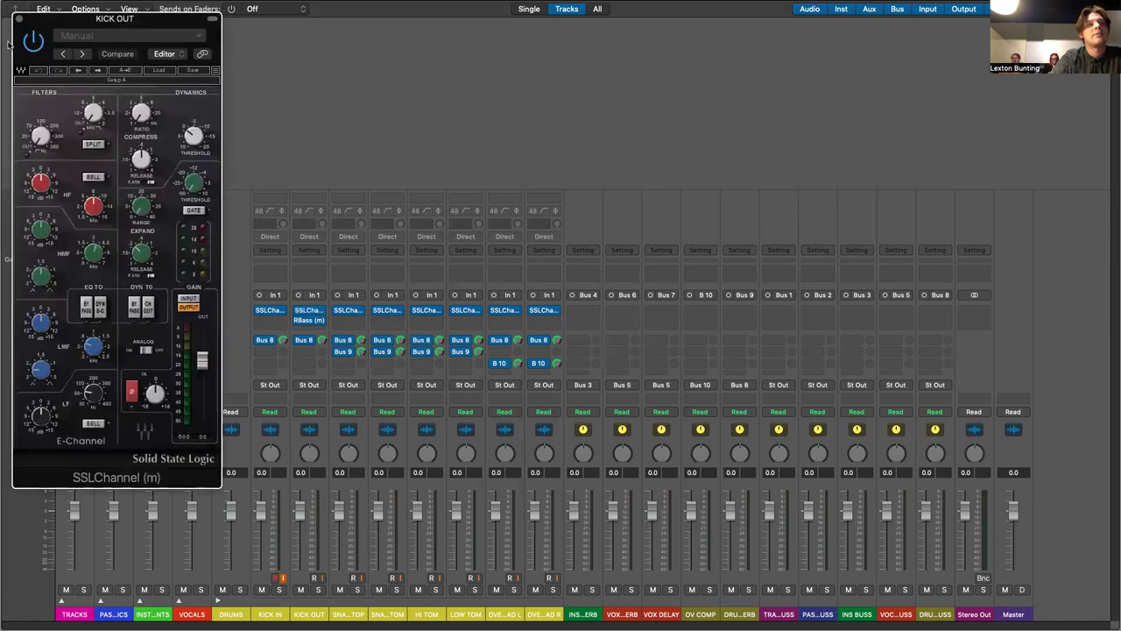
pyautogui.click(18, 18)
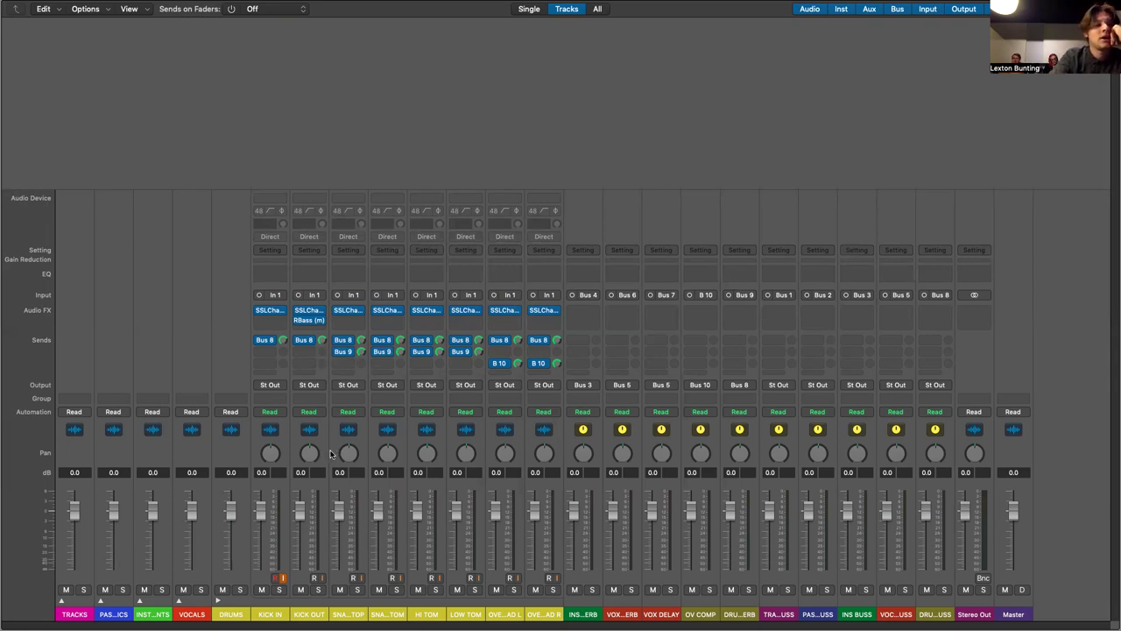
pyautogui.click(282, 488)
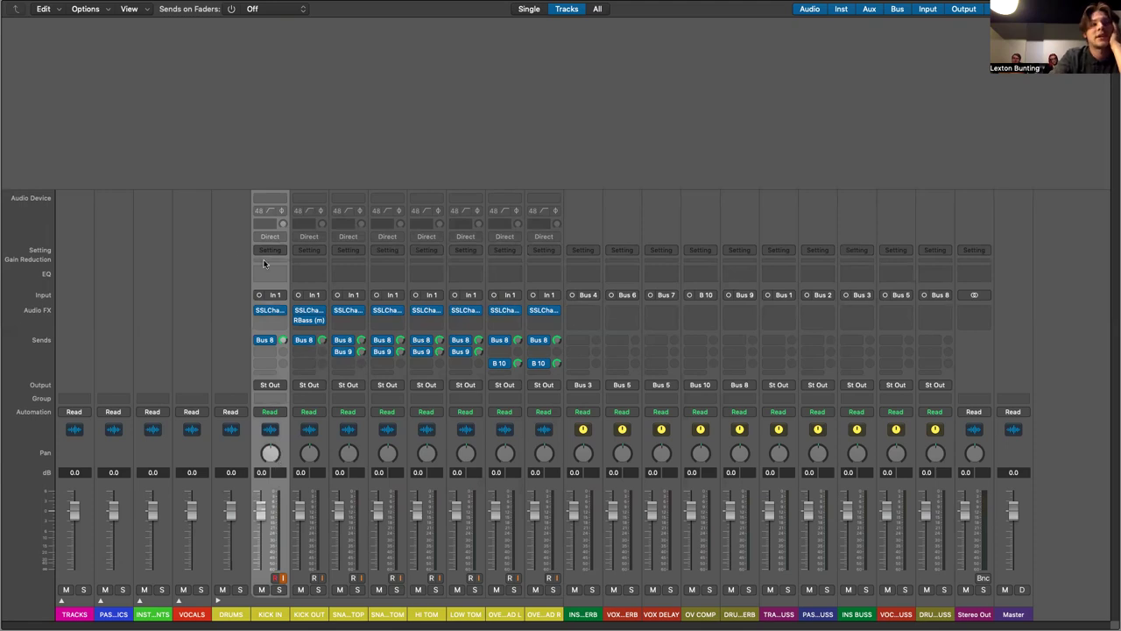
pyautogui.click(363, 435)
pyautogui.rightClick(368, 354)
pyautogui.click(371, 448)
pyautogui.click(404, 445)
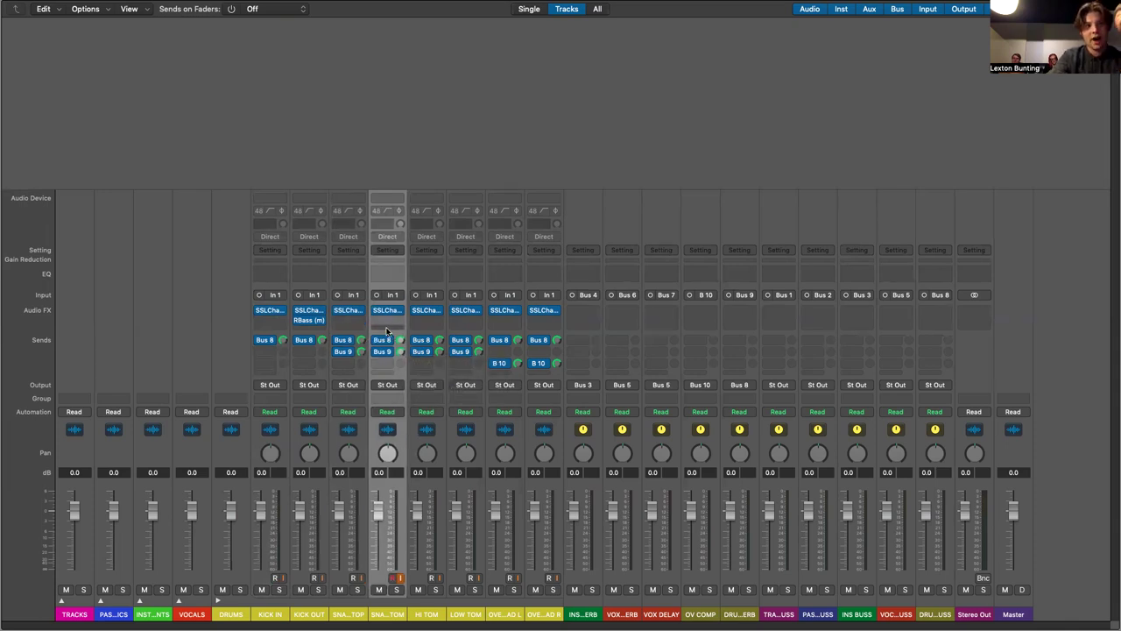
pyautogui.click(435, 436)
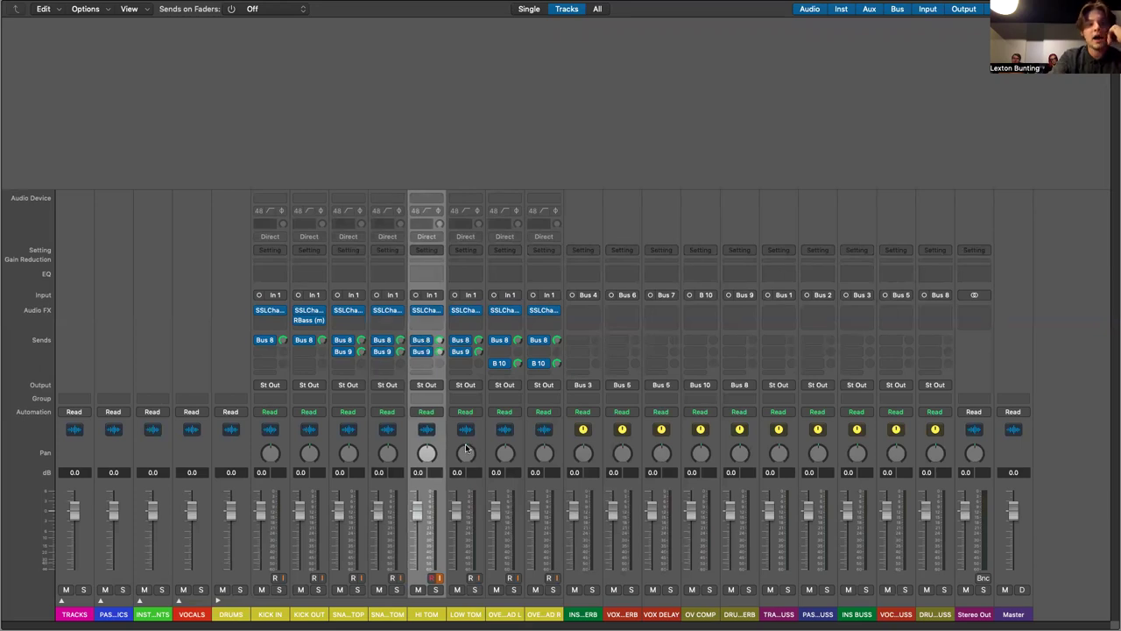
pyautogui.click(477, 444)
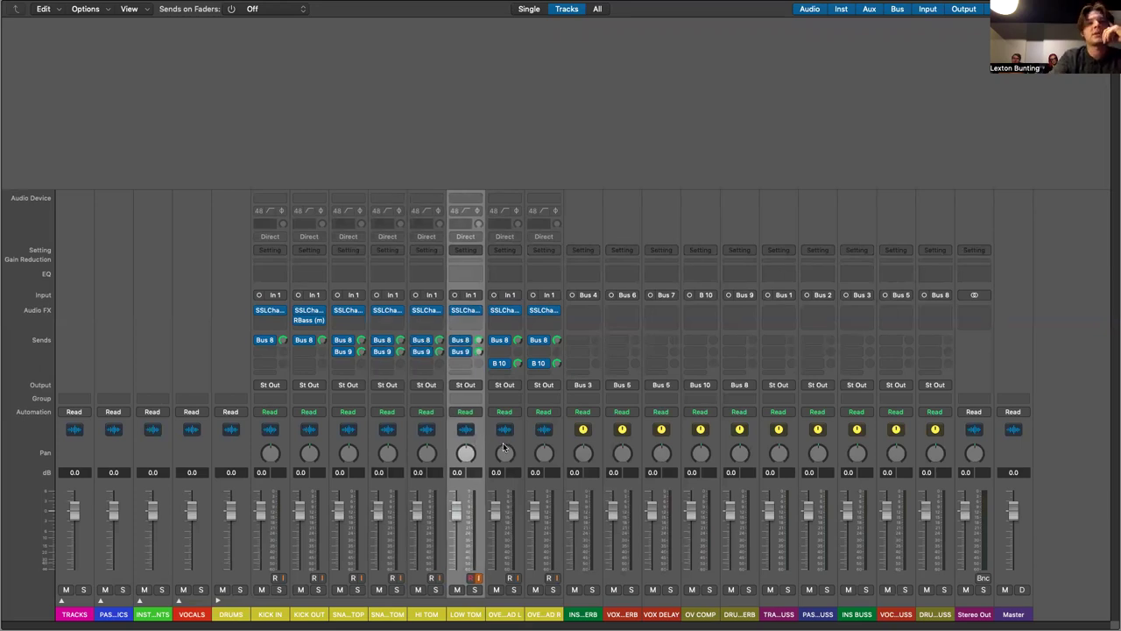
# Pan the left overhead channel to -64 and the right overhead channel to +63
pyautogui.click(508, 447)
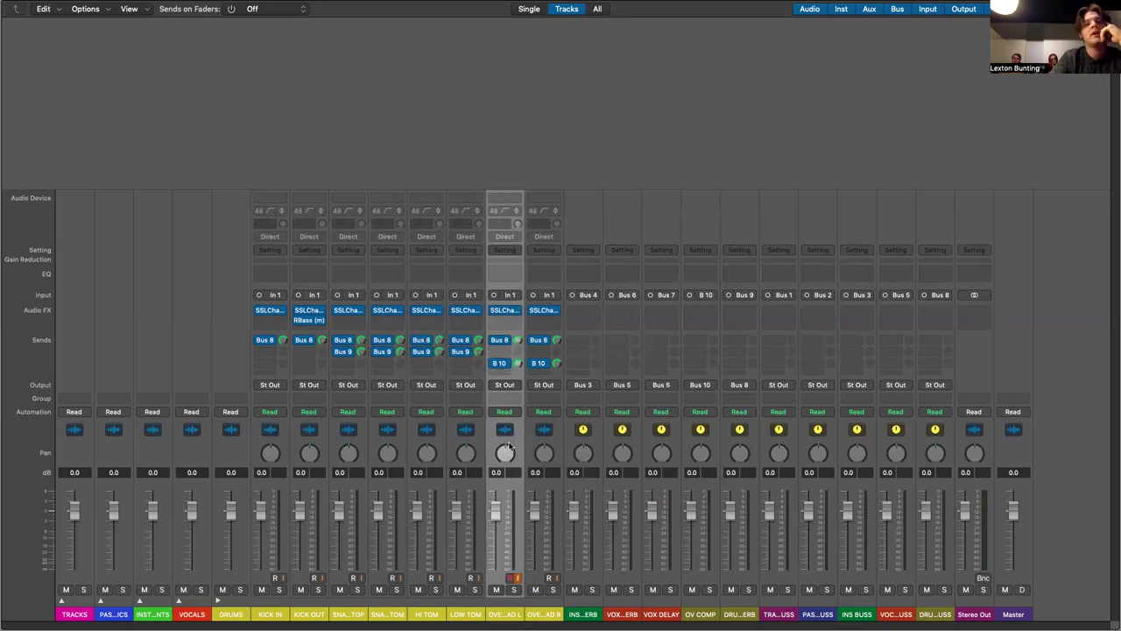
pyautogui.keyDown('shift'); pyautogui.click(553, 442); pyautogui.keyUp('shift')
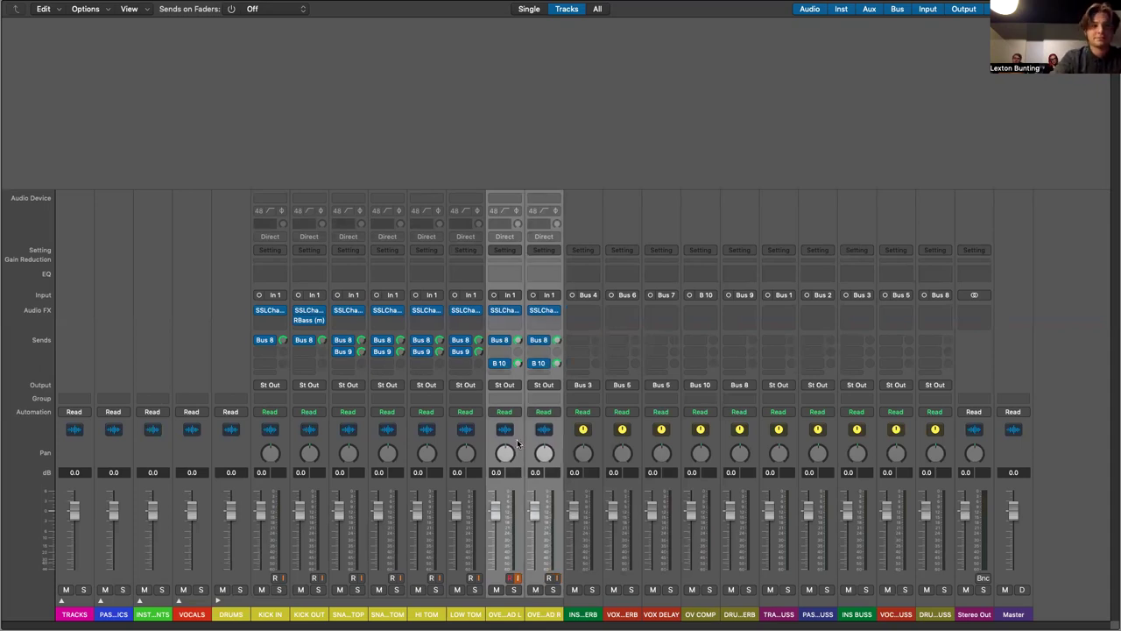
pyautogui.click(506, 451)
pyautogui.moveTo(506, 453); pyautogui.dragTo(508, 486)
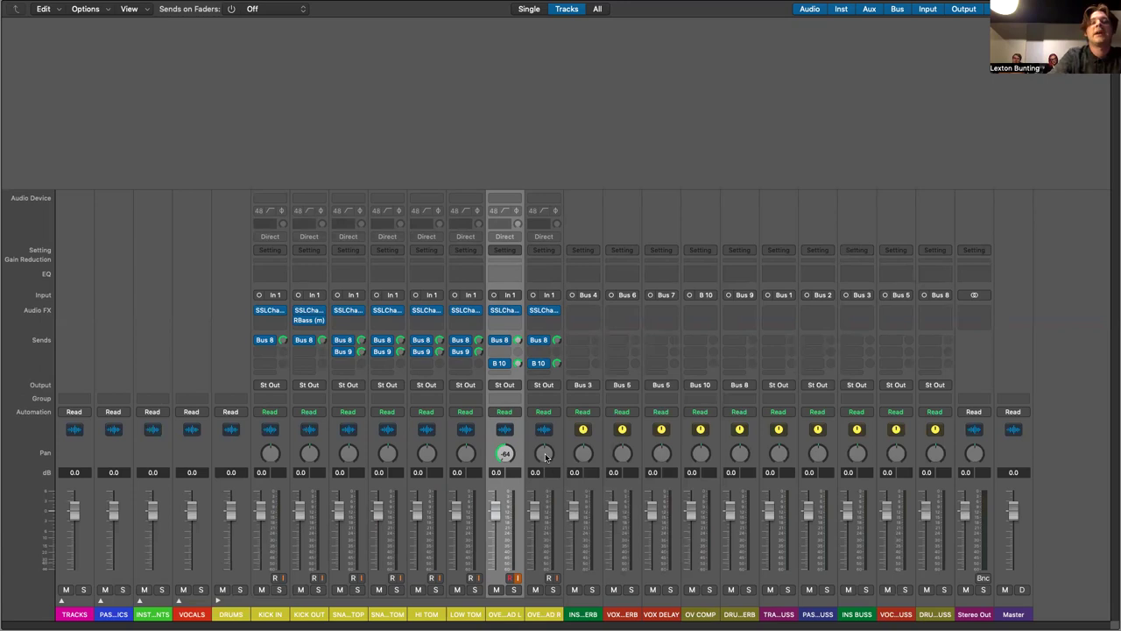
pyautogui.moveTo(545, 455); pyautogui.dragTo(533, 368)
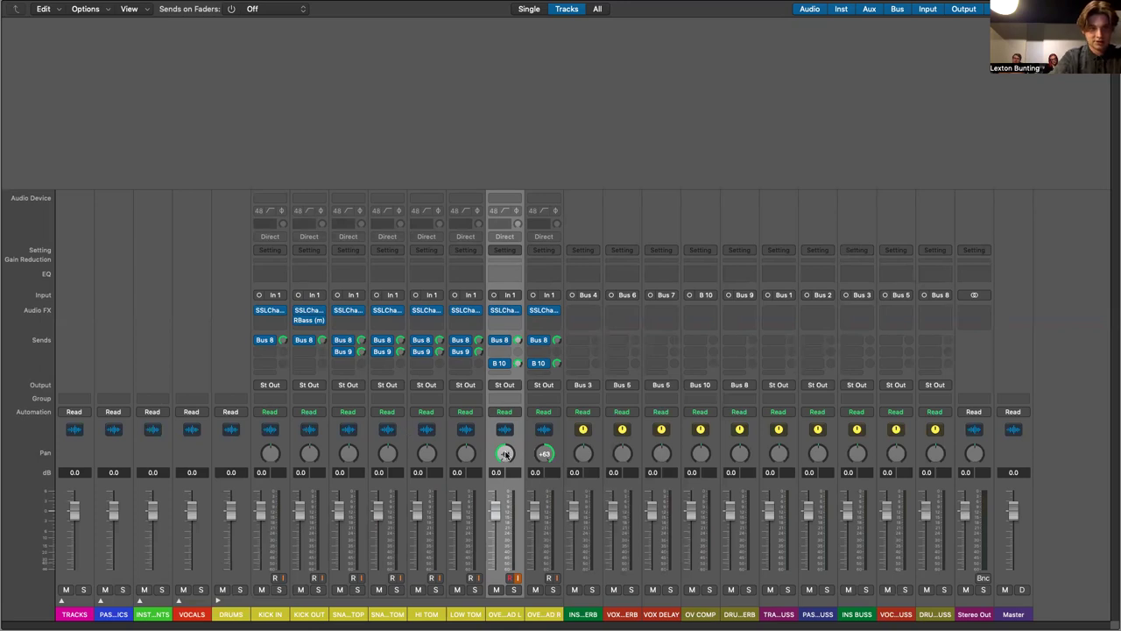
pyautogui.click(549, 449)
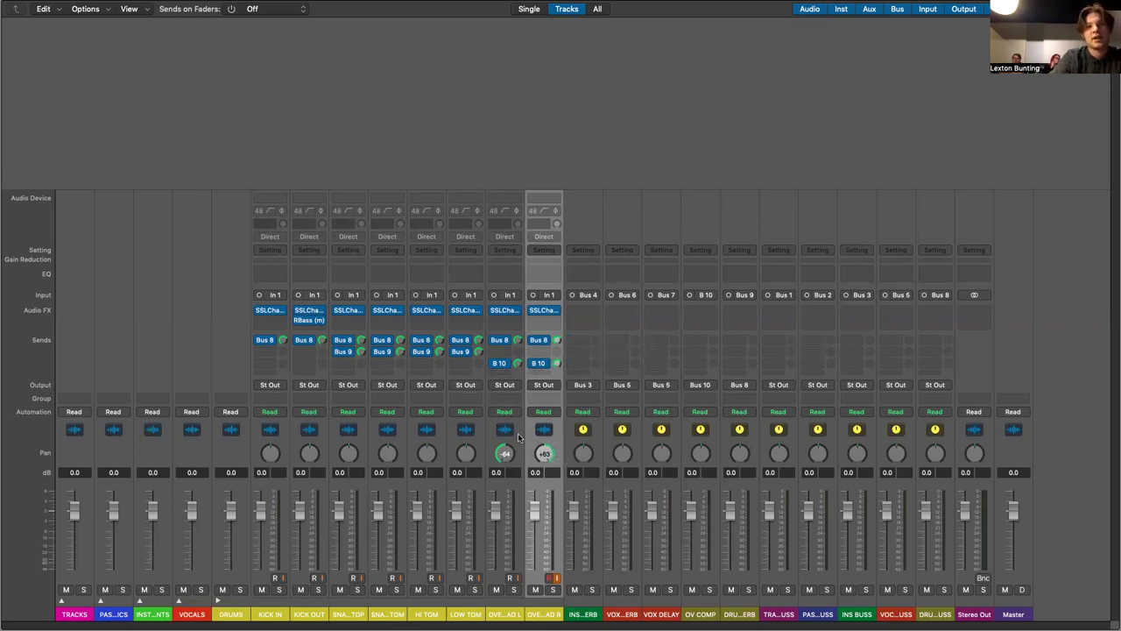
# Collapse the drums stack, select the instrument reverb channel, and expand the instruments stack
pyautogui.click(218, 601)
pyautogui.click(267, 606)
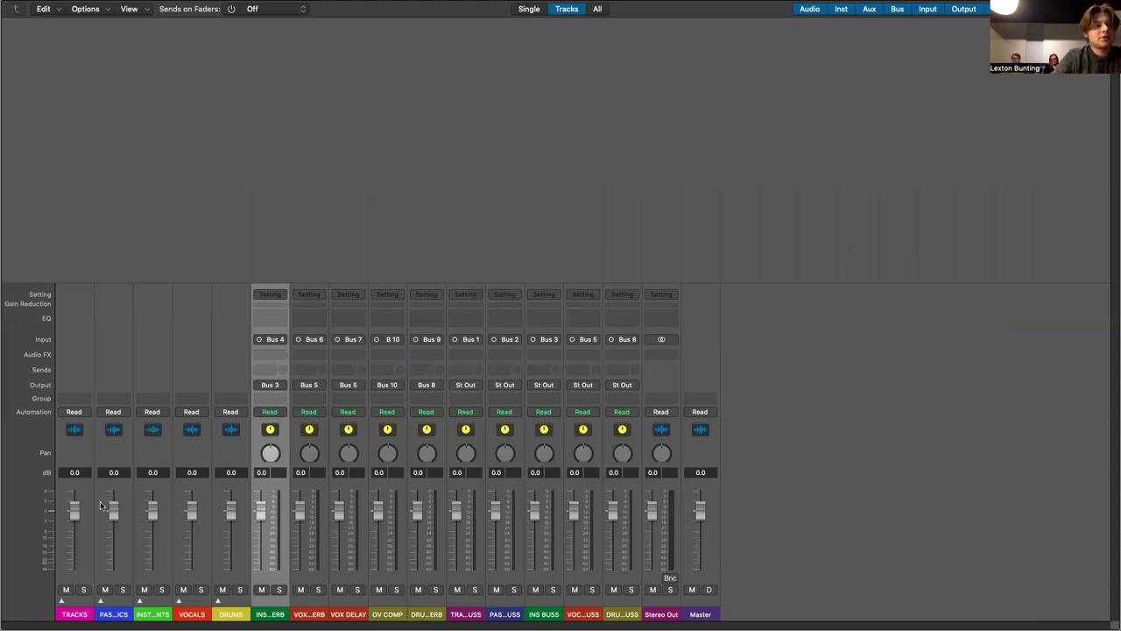
pyautogui.click(139, 600)
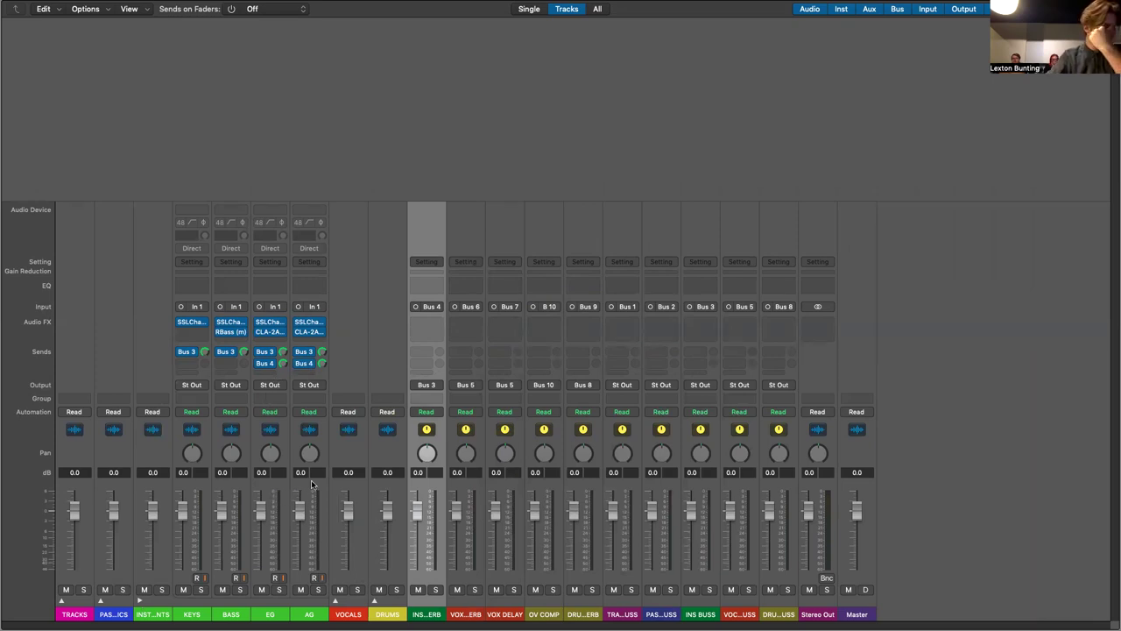
# Insert the Native Instruments Raum reverb on the INS REVERB channel and move its window clear of the channel strips
pyautogui.click(428, 324)
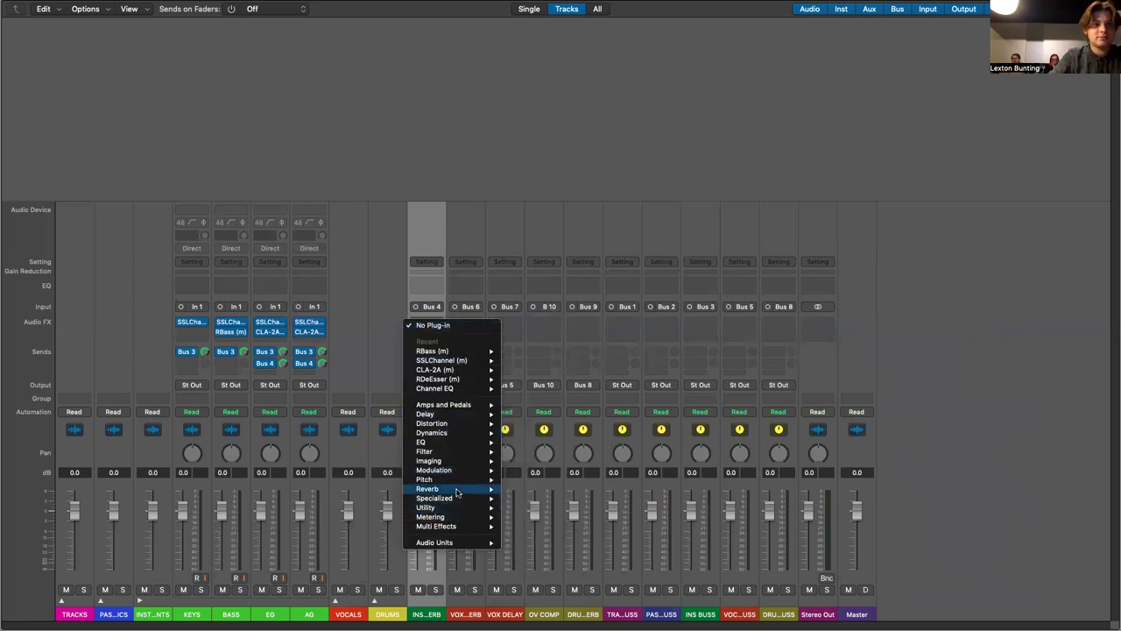
pyautogui.moveTo(455, 498)
pyautogui.moveTo(544, 508)
pyautogui.moveTo(473, 542)
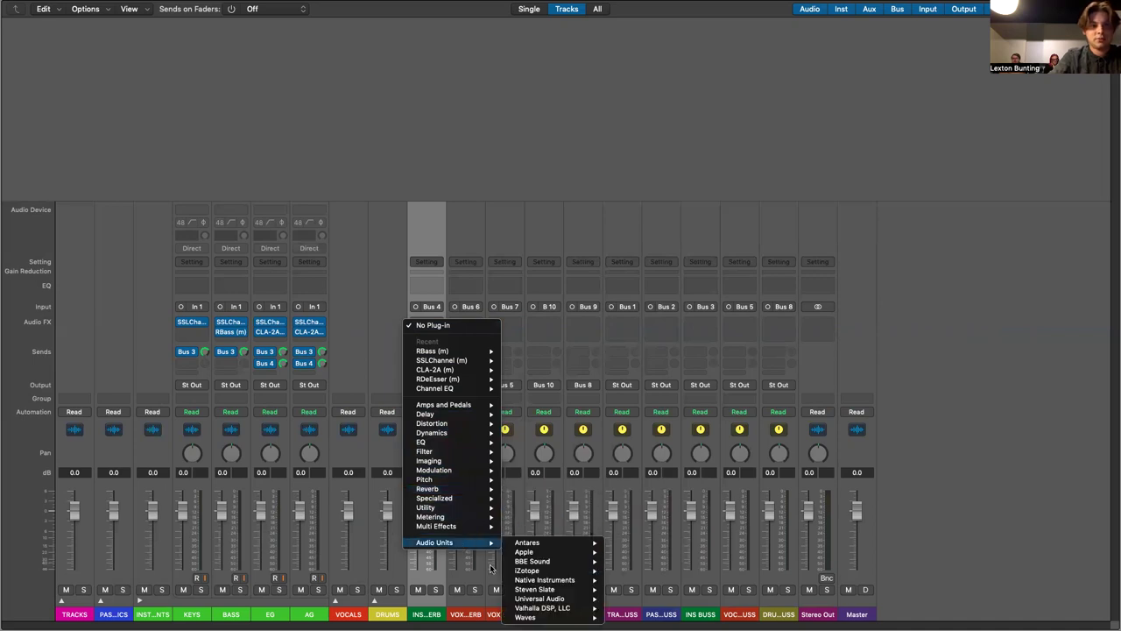
pyautogui.moveTo(525, 617)
pyautogui.moveTo(623, 162)
pyautogui.moveTo(676, 321)
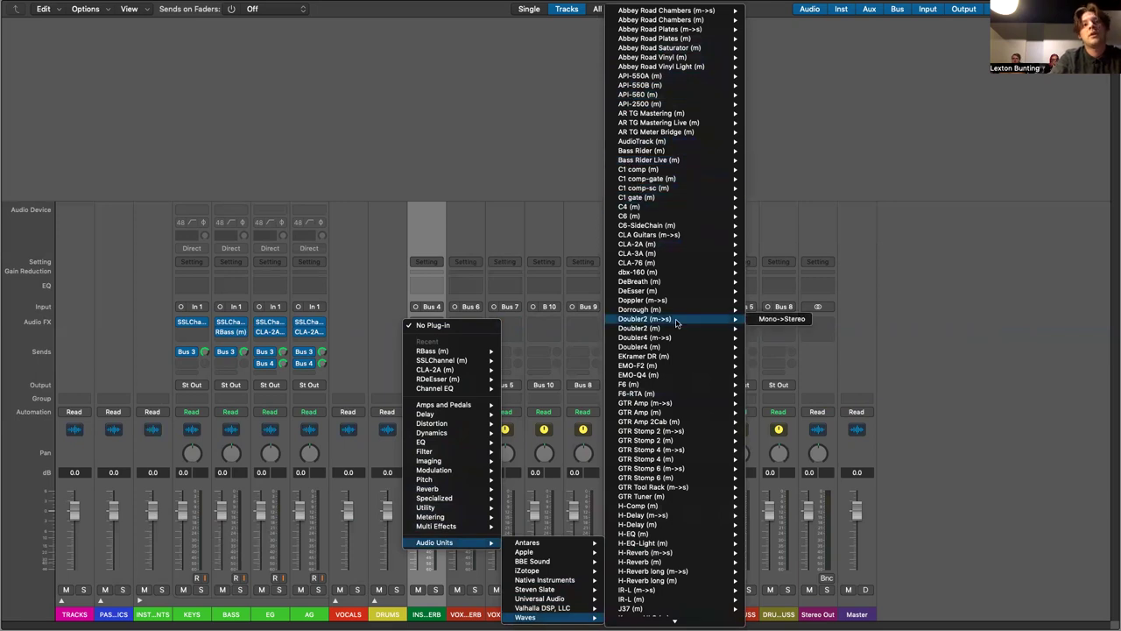
pyautogui.scroll(-15, 676, 323)
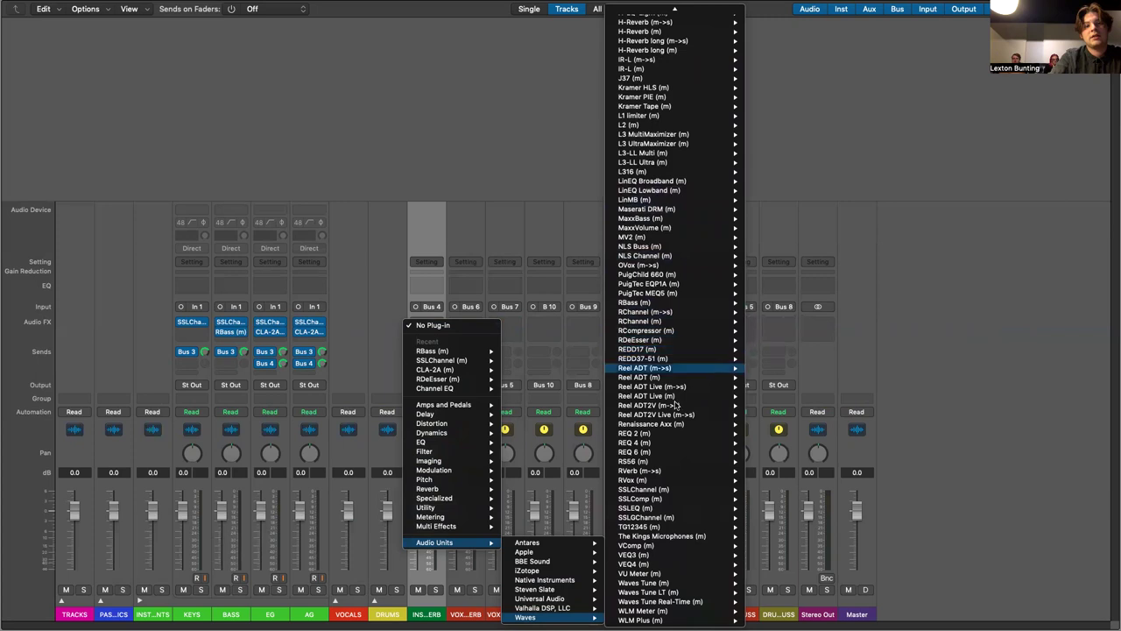
pyautogui.moveTo(551, 573)
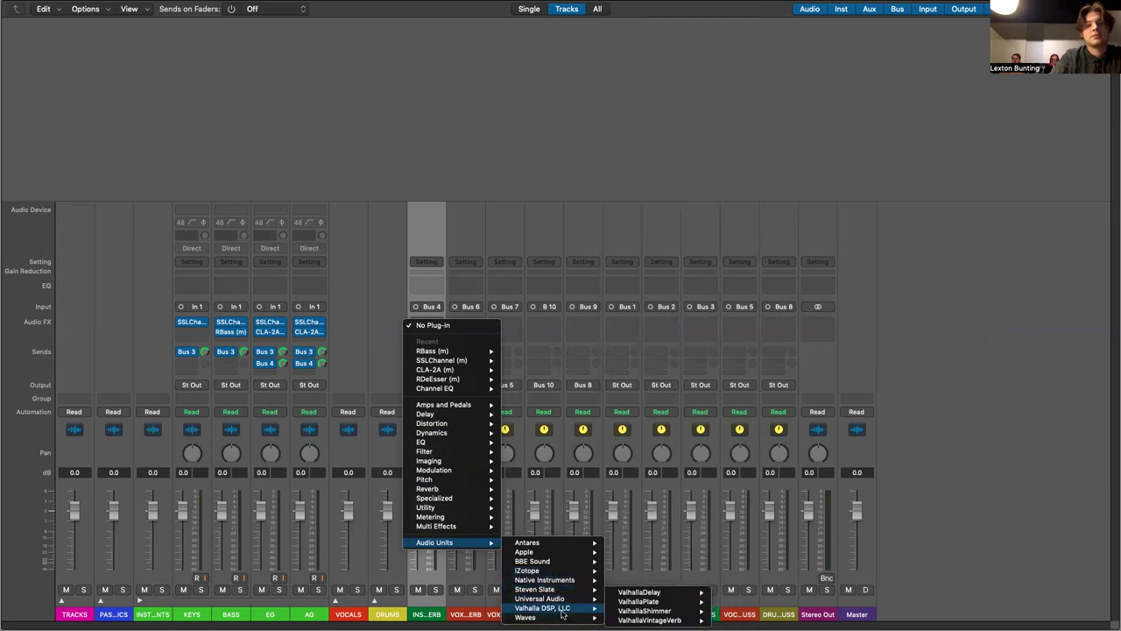
pyautogui.moveTo(637, 579)
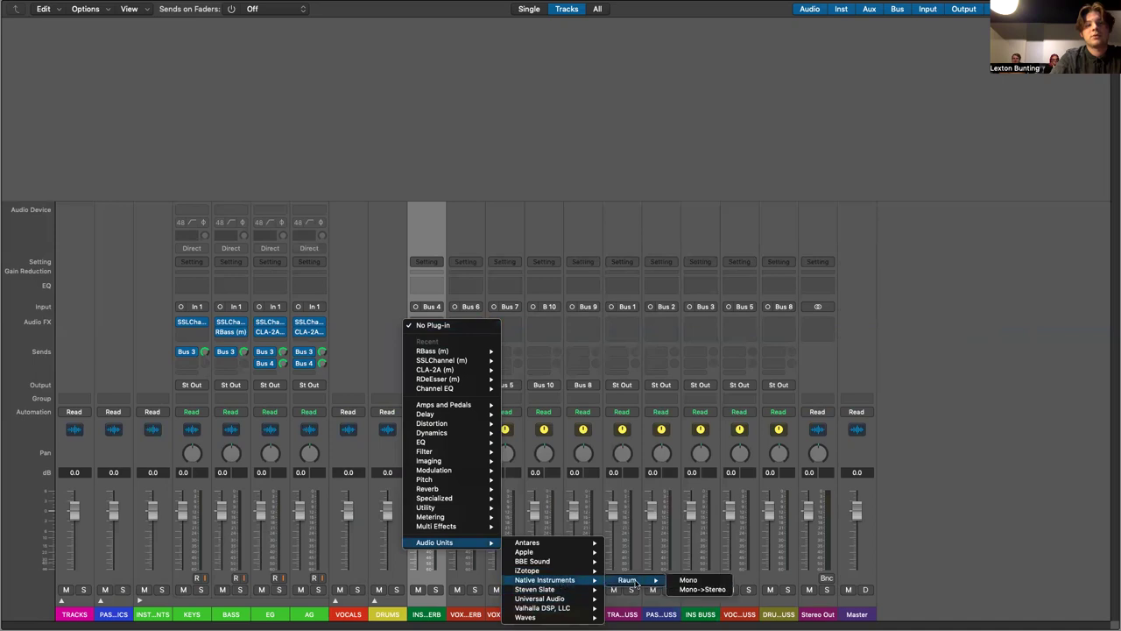
pyautogui.click(711, 583)
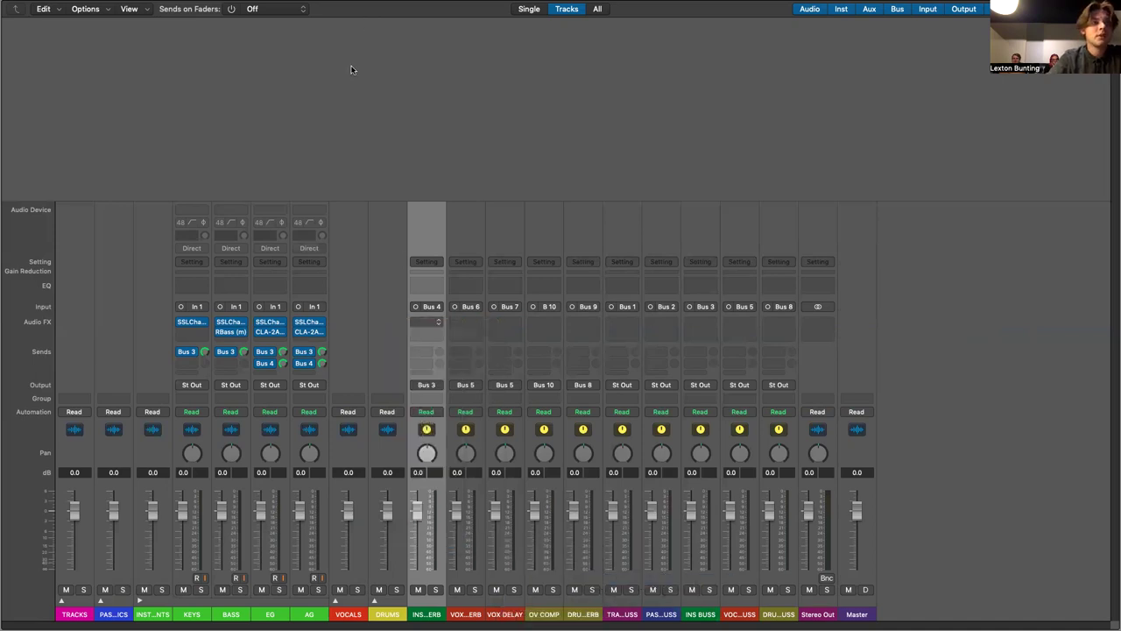
pyautogui.moveTo(136, 11); pyautogui.dragTo(786, 75)
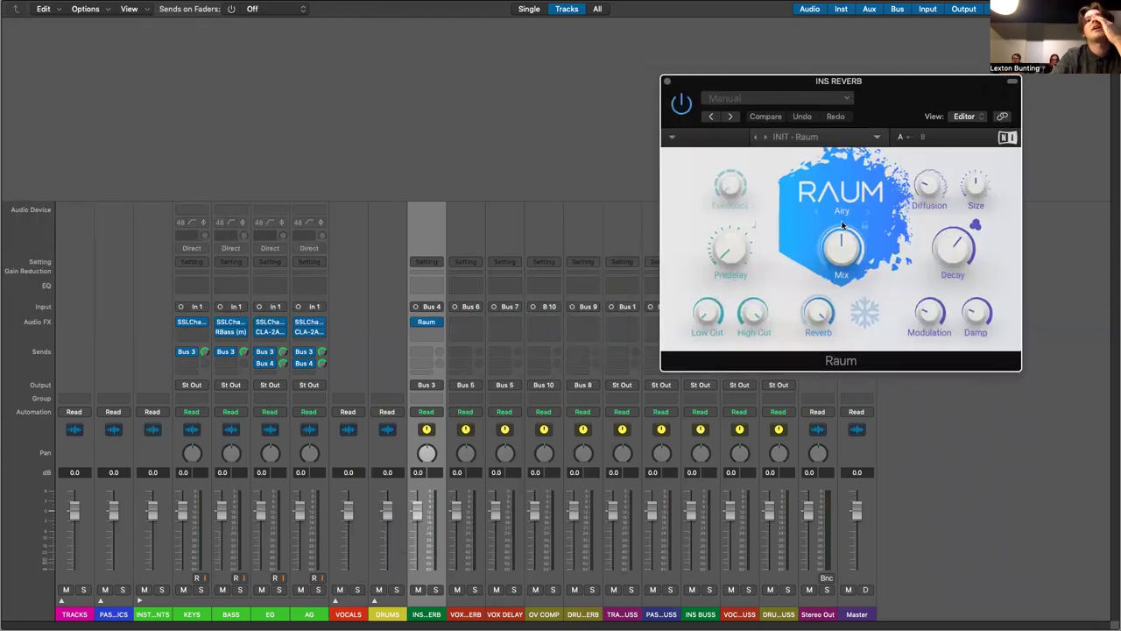
# Lower the Raum mix on INS REVERB to a subtle level of about 8%
pyautogui.moveTo(845, 231)
pyautogui.mouseDown()
pyautogui.moveTo(845, 258)
pyautogui.moveTo(842, 222)
pyautogui.mouseUp()
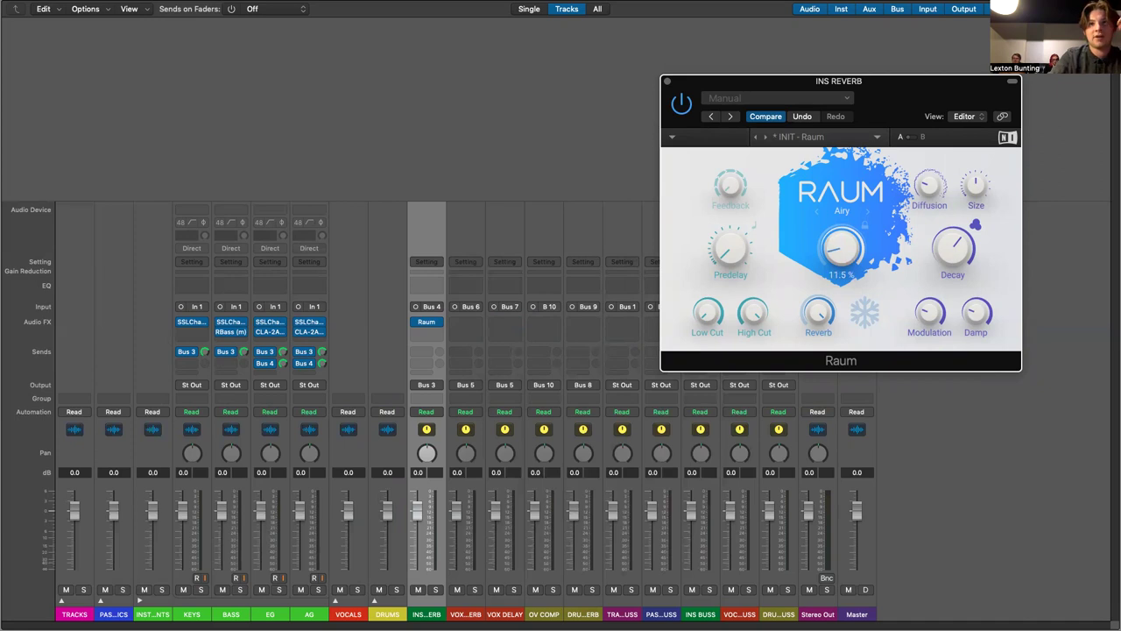
pyautogui.moveTo(843, 249); pyautogui.dragTo(859, 248)
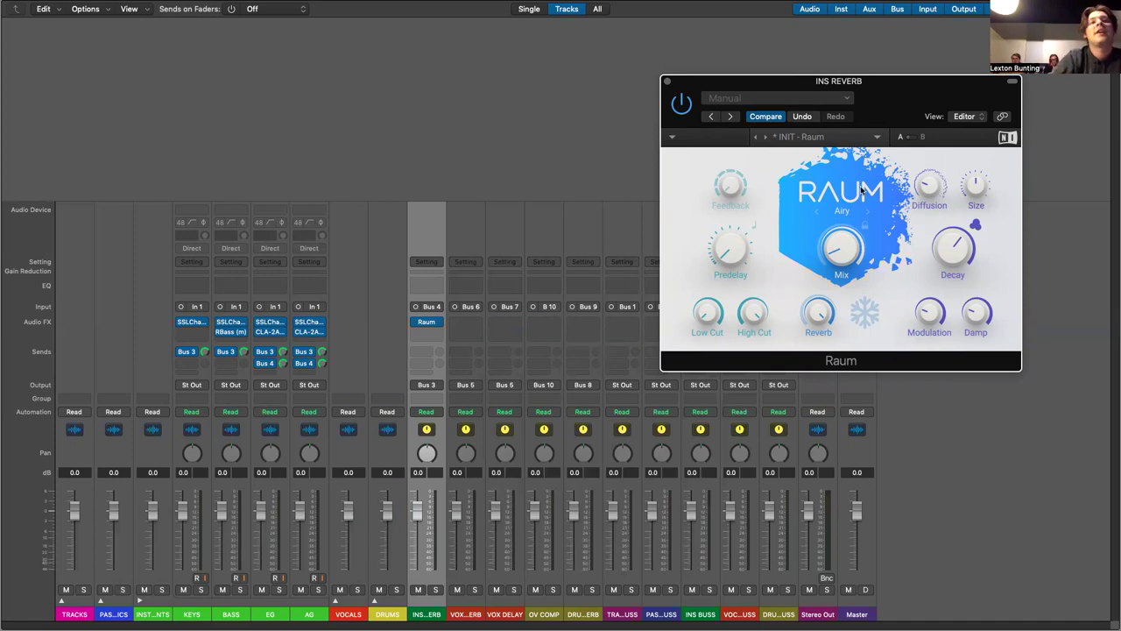
pyautogui.moveTo(839, 247)
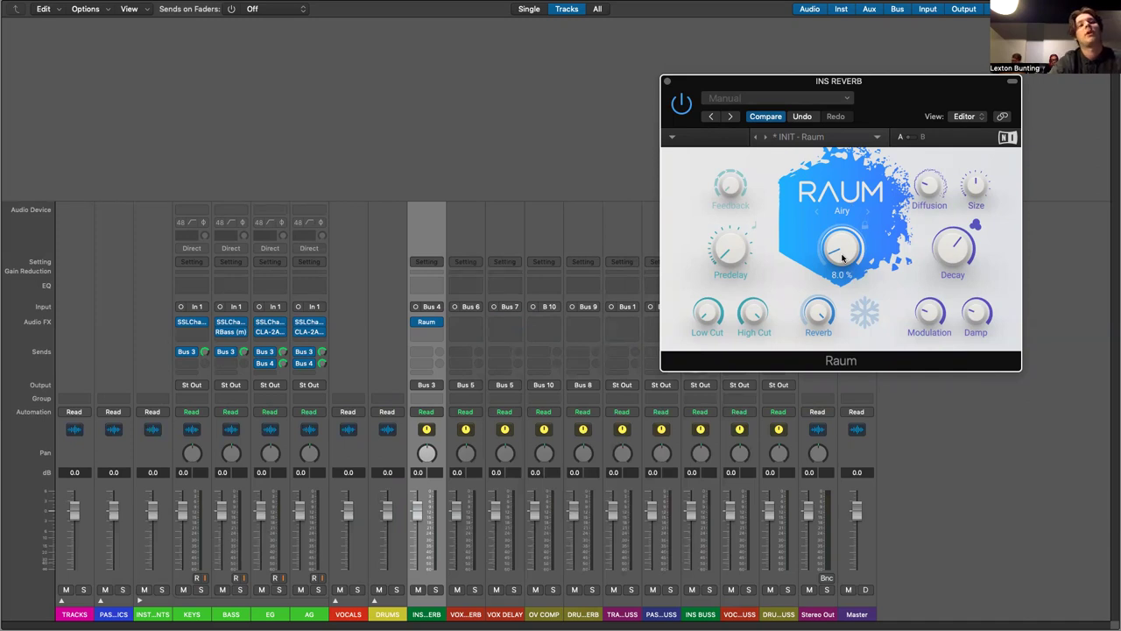
pyautogui.moveTo(841, 258); pyautogui.dragTo(841, 264)
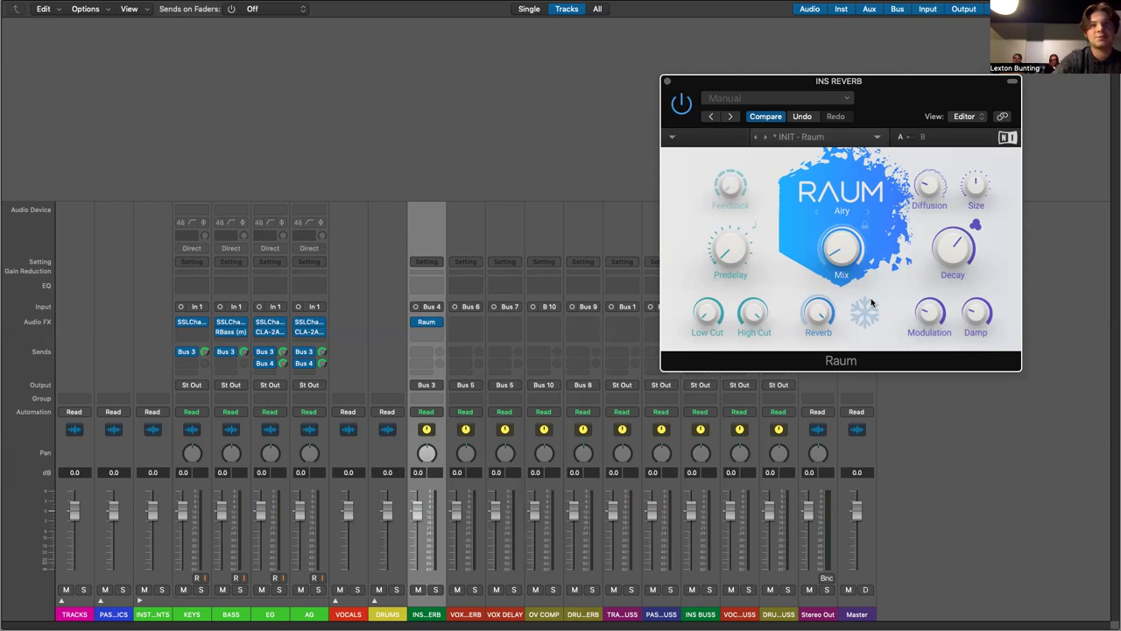
pyautogui.moveTo(840, 249)
pyautogui.mouseDown()
pyautogui.moveTo(841, 240)
pyautogui.moveTo(840, 251)
pyautogui.mouseUp()
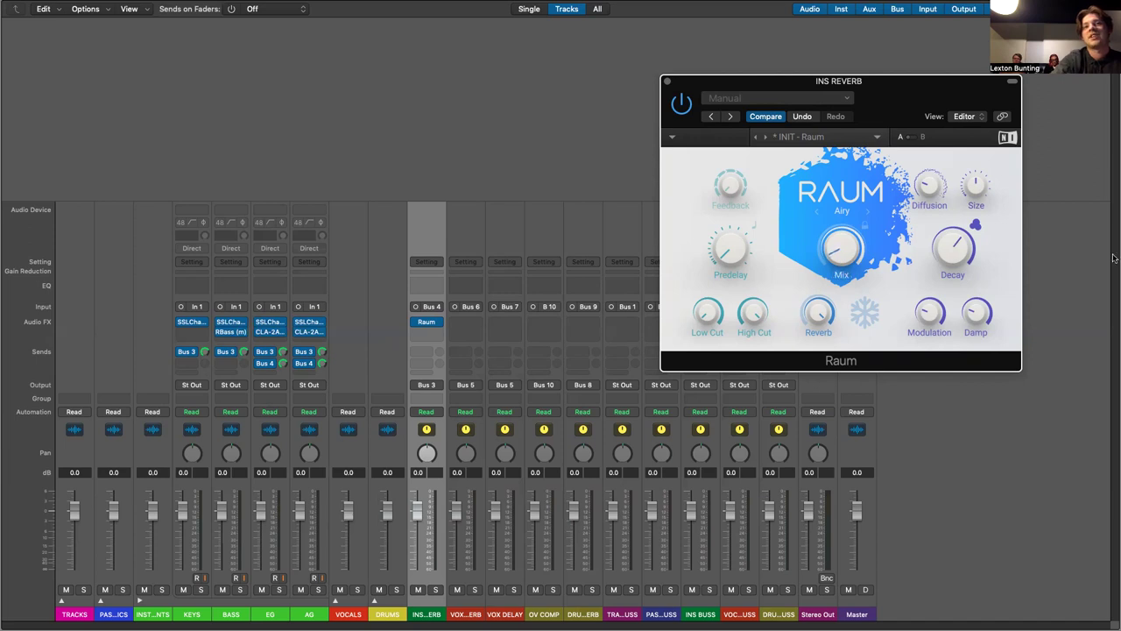
# Set the INS REVERB Raum decay to about 2.2 s, lower its high cut to around 10 kHz, and close its window
pyautogui.moveTo(953, 249); pyautogui.dragTo(953, 244)
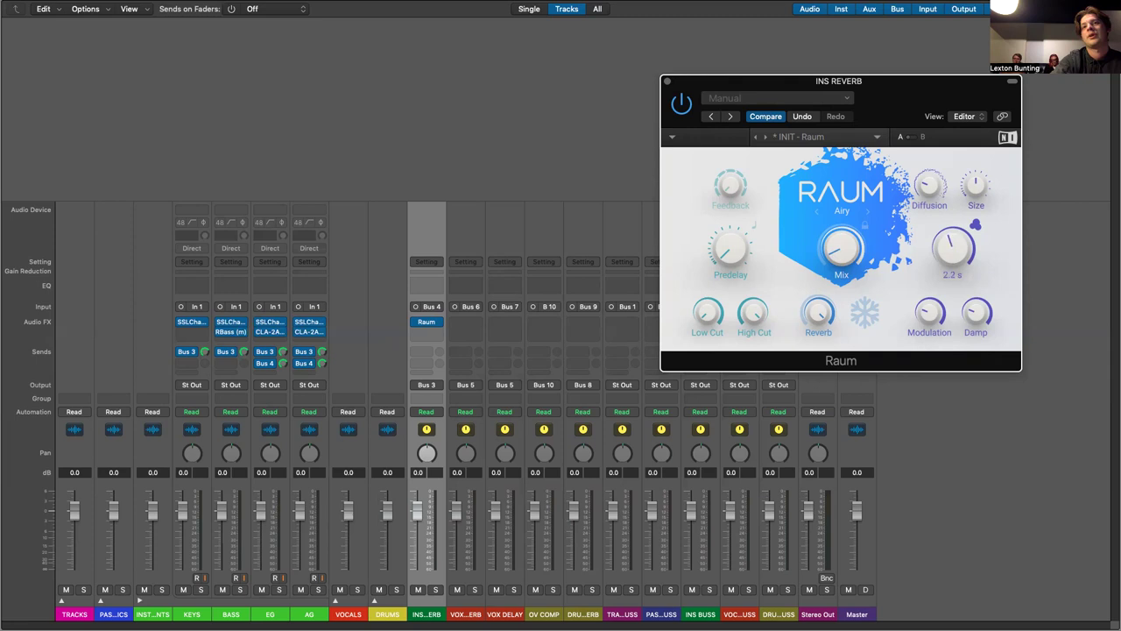
pyautogui.moveTo(952, 244); pyautogui.dragTo(953, 247)
pyautogui.moveTo(753, 317)
pyautogui.moveTo(753, 317); pyautogui.dragTo(753, 306)
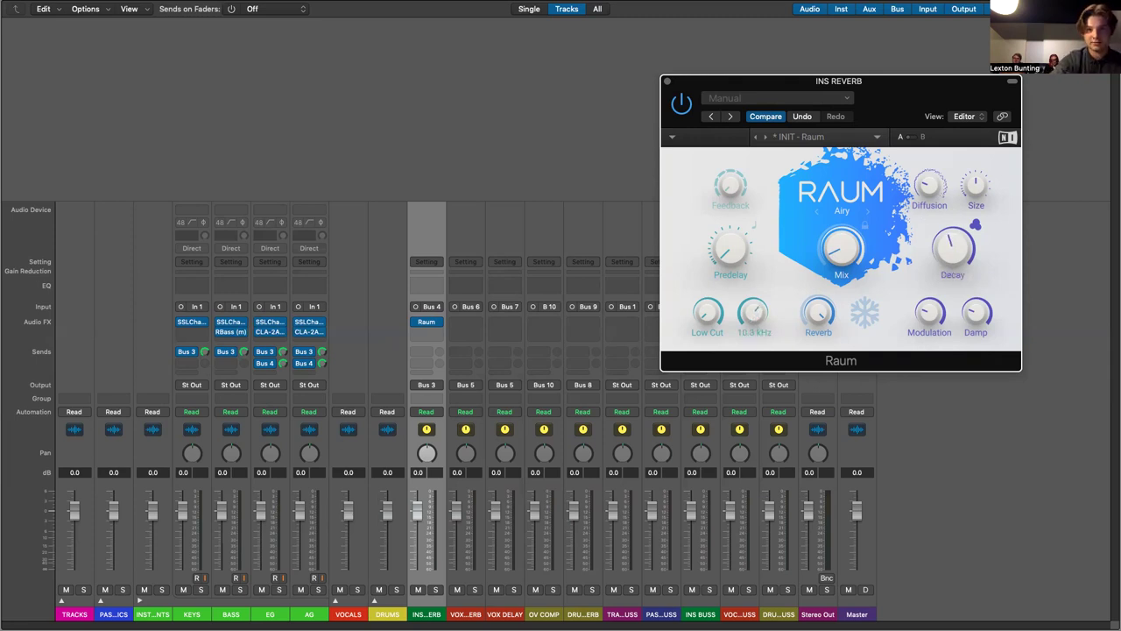
pyautogui.moveTo(749, 299); pyautogui.dragTo(749, 294)
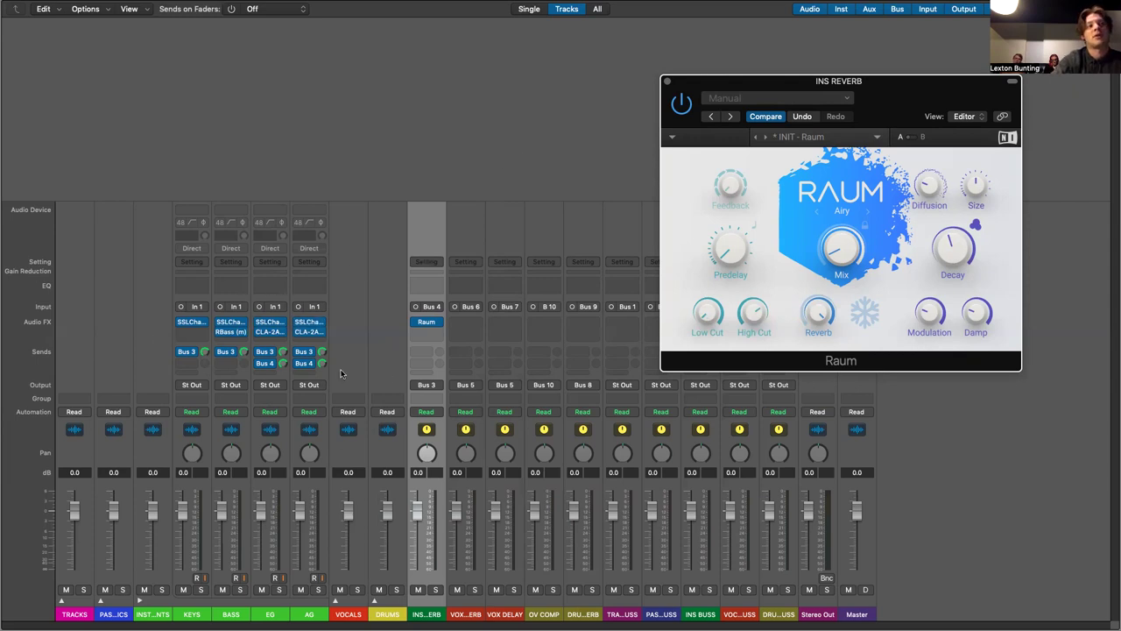
pyautogui.click(668, 81)
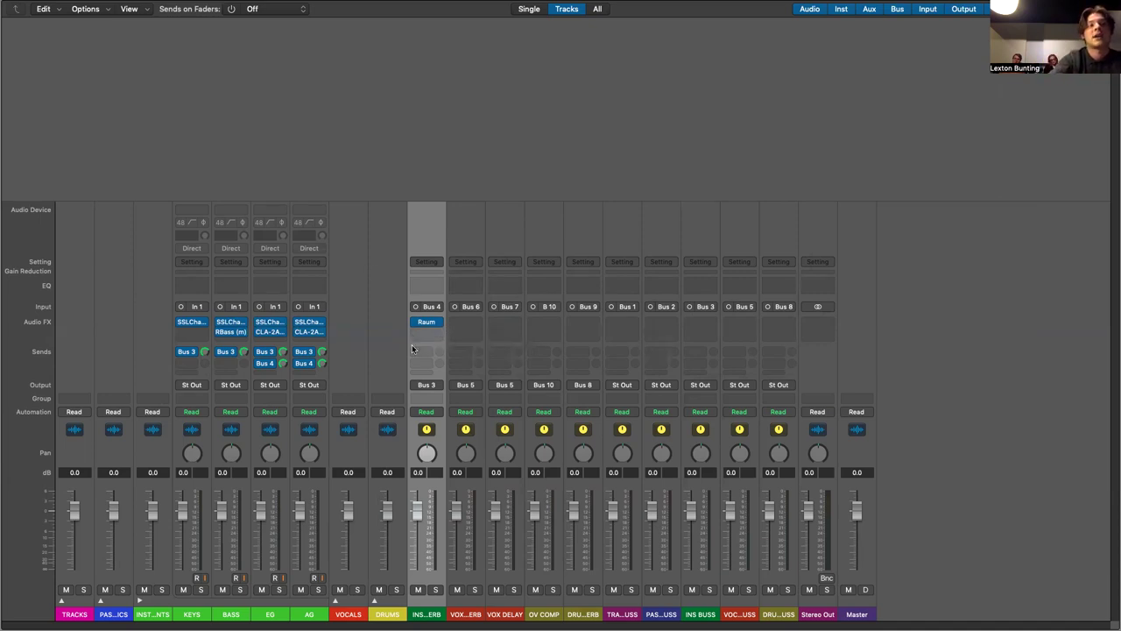
# Insert Raum on the VOX REVERB channel, lower its mix, set the decay to about 3 s, and move its window aside
pyautogui.click(466, 324)
pyautogui.click(477, 351)
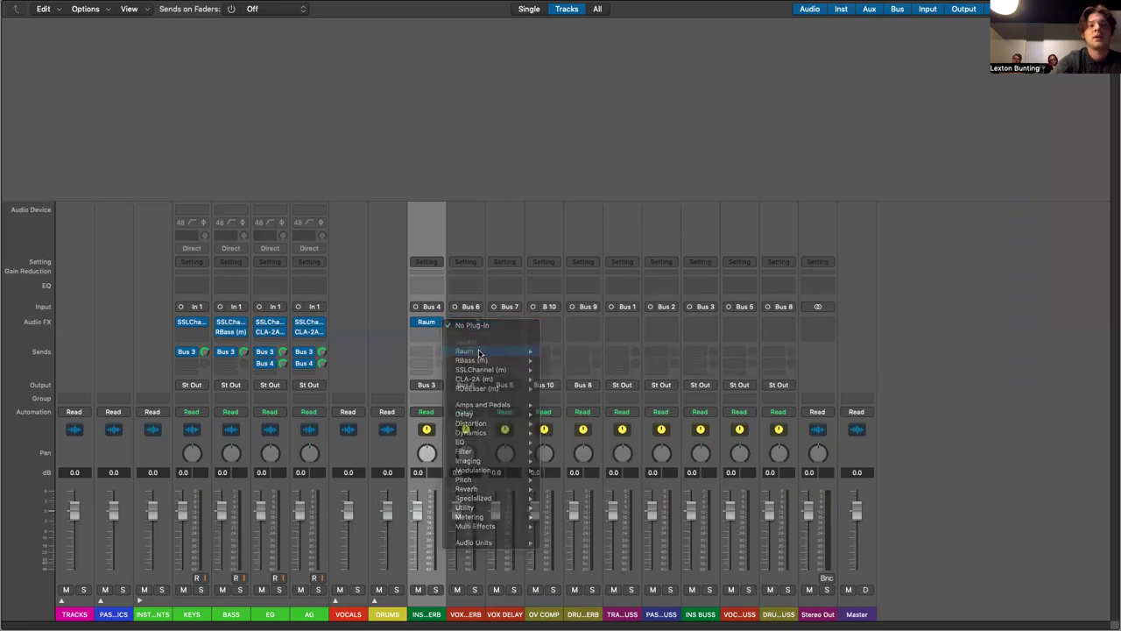
pyautogui.moveTo(194, 185)
pyautogui.mouseDown()
pyautogui.moveTo(193, 223)
pyautogui.moveTo(193, 201)
pyautogui.mouseUp()
pyautogui.moveTo(305, 184); pyautogui.dragTo(305, 181)
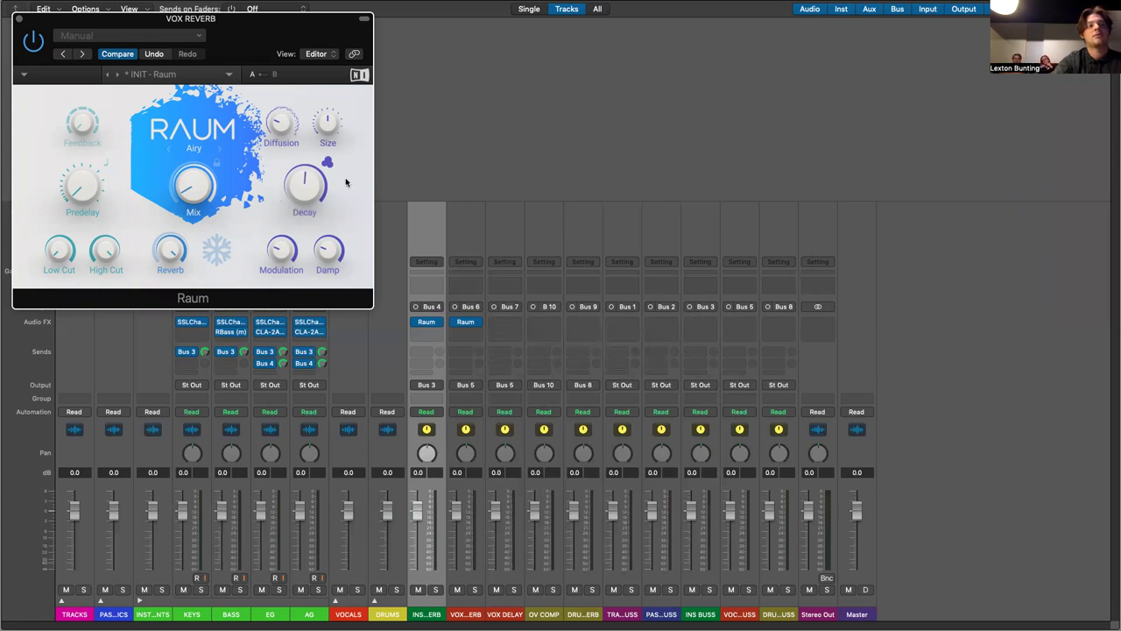
pyautogui.moveTo(234, 45); pyautogui.dragTo(862, 86)
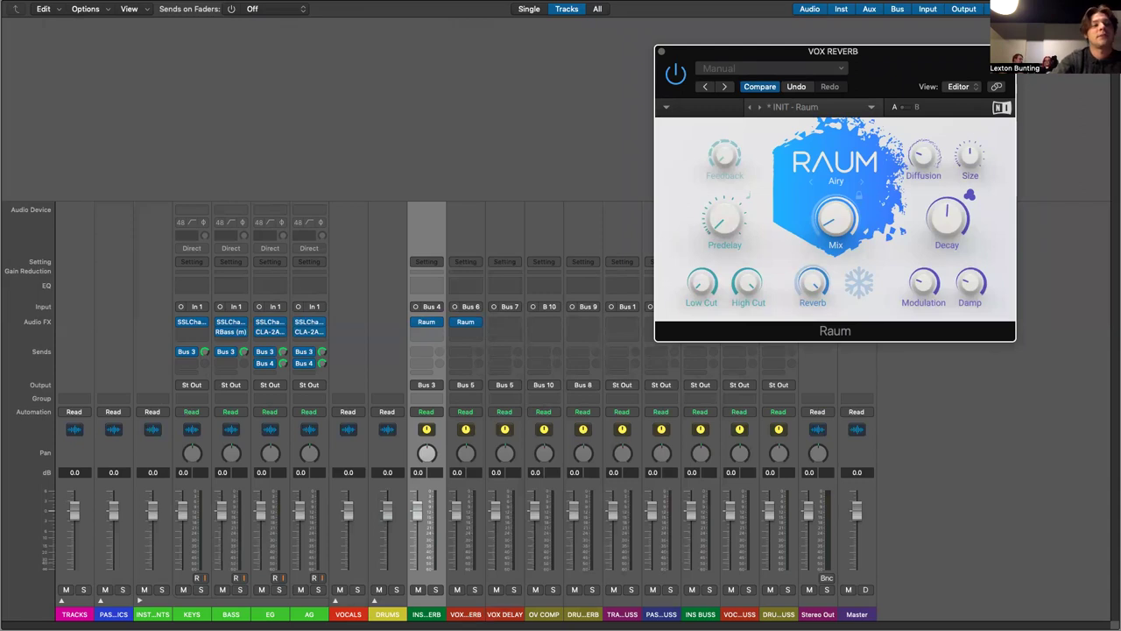
# Collapse the instruments stack and expand the vocals stack
pyautogui.click(139, 603)
pyautogui.click(139, 602)
pyautogui.click(139, 602)
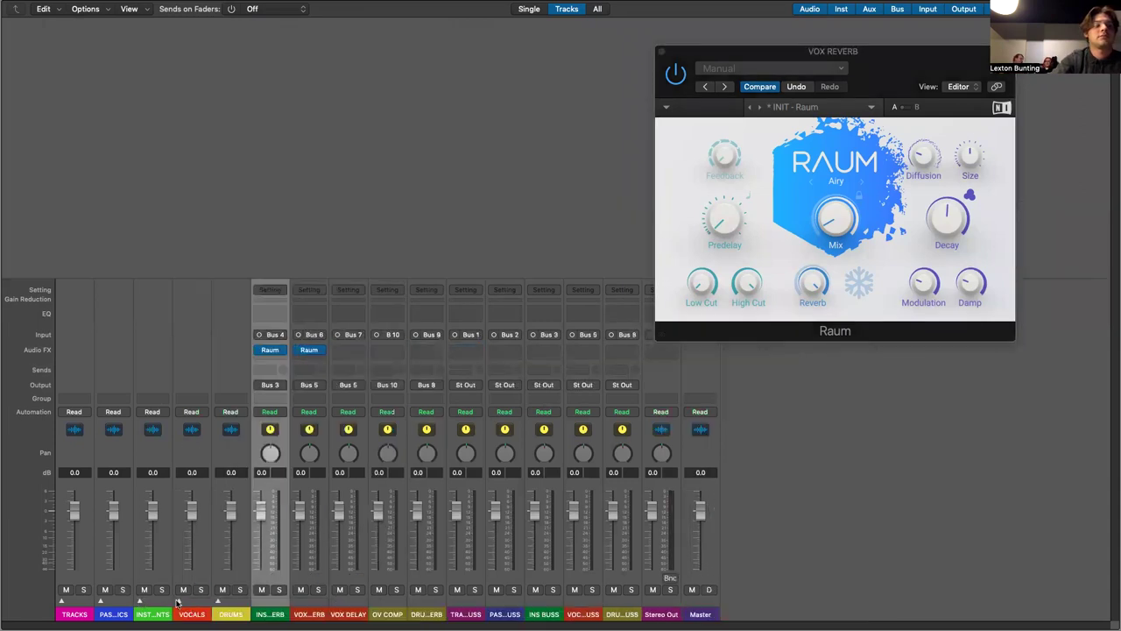
pyautogui.click(178, 603)
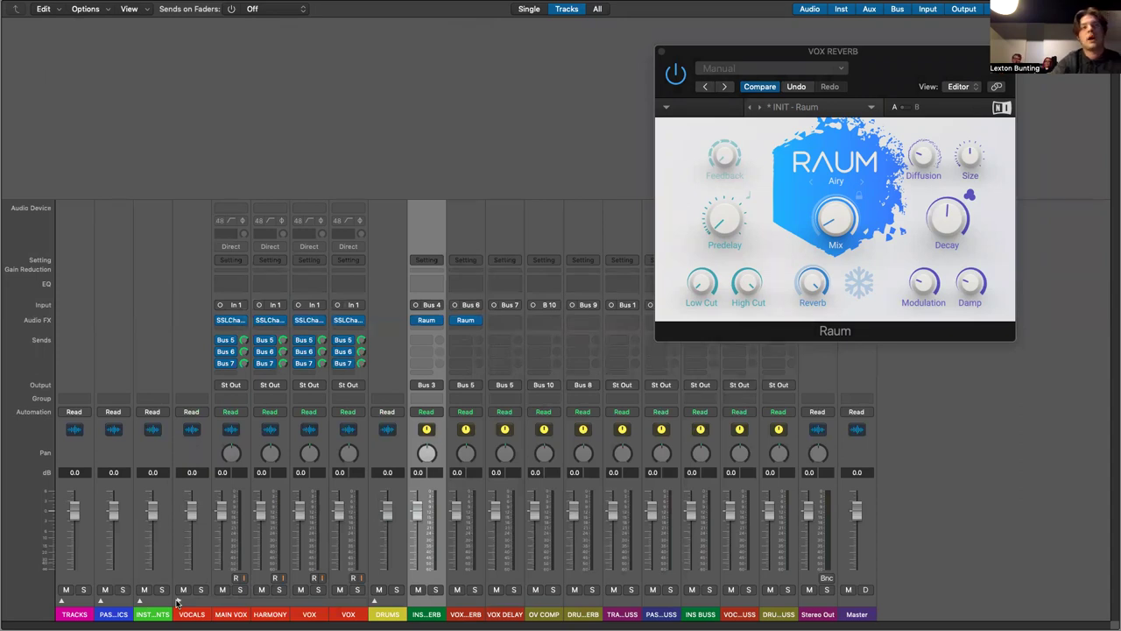
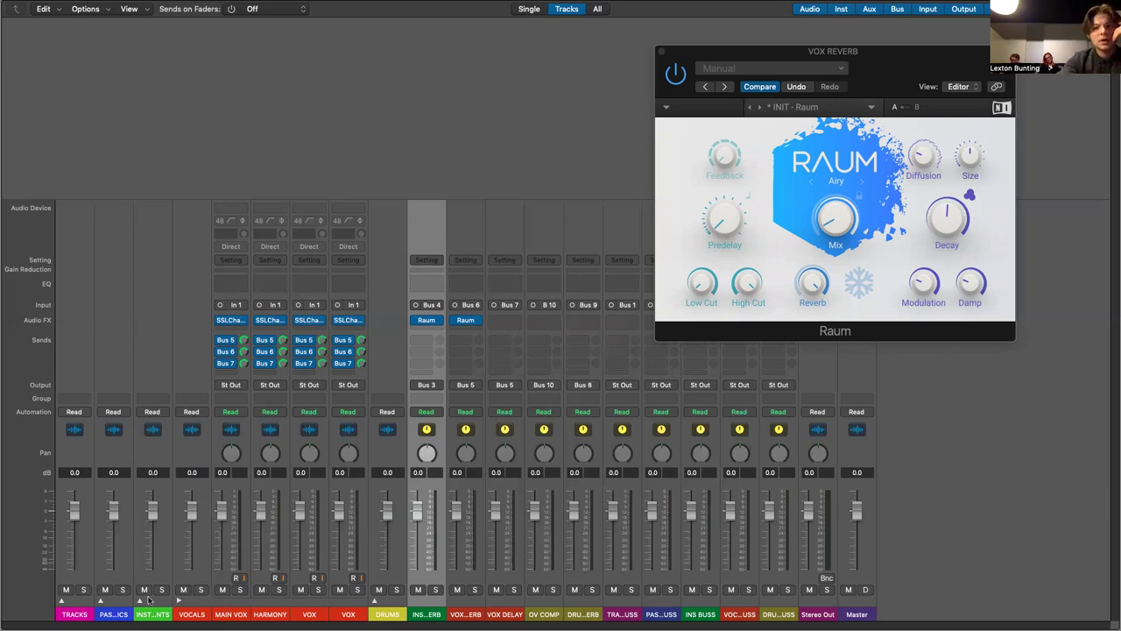
# Raise the low cut and reduce the high cut of Raum on VOX REVERB, and close its window
pyautogui.moveTo(836, 224)
pyautogui.moveTo(954, 224)
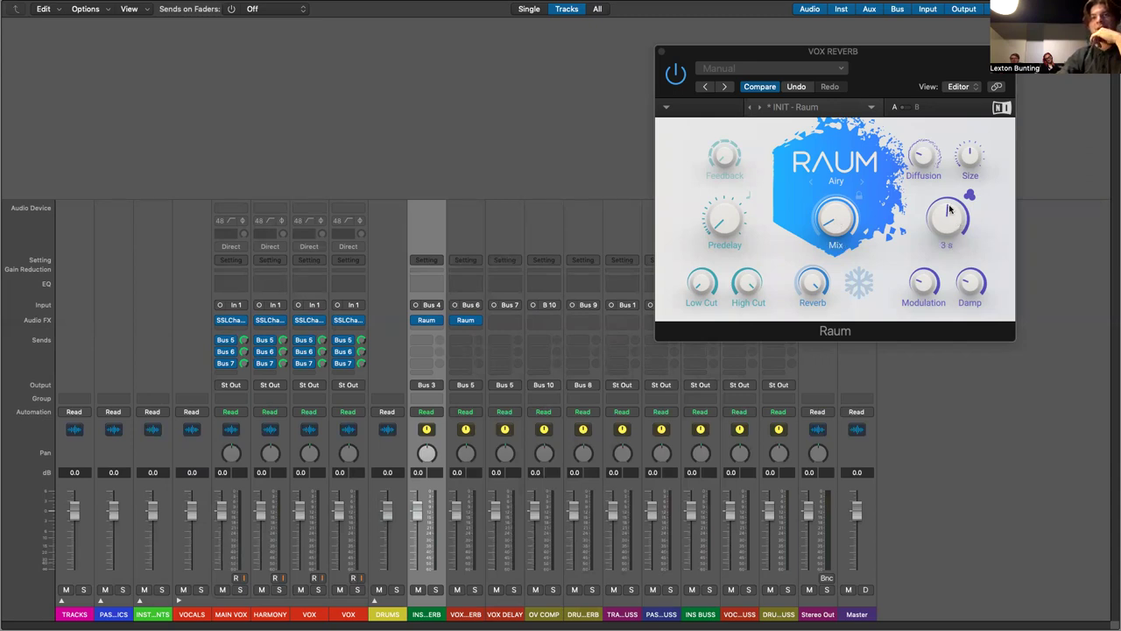
pyautogui.click(700, 282)
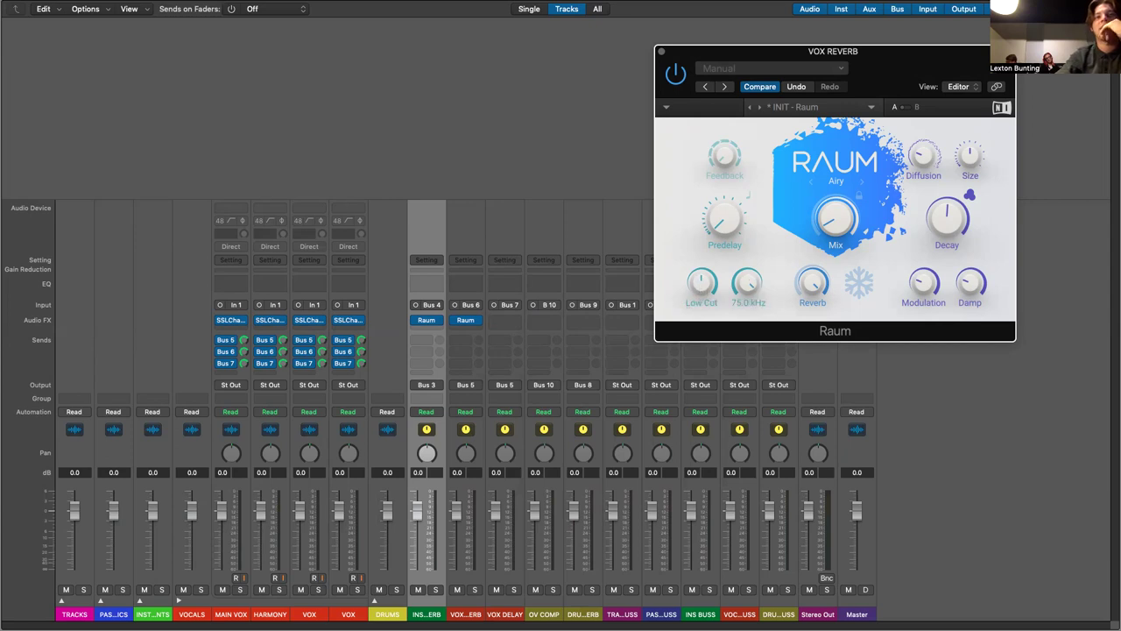
pyautogui.moveTo(747, 281); pyautogui.dragTo(749, 280)
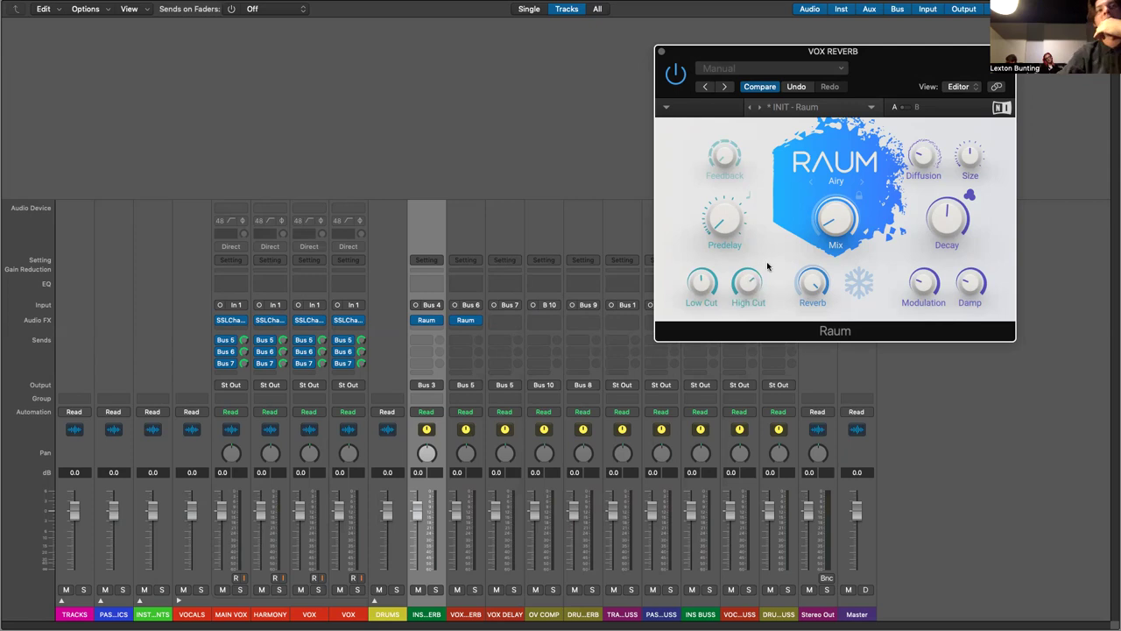
pyautogui.click(661, 51)
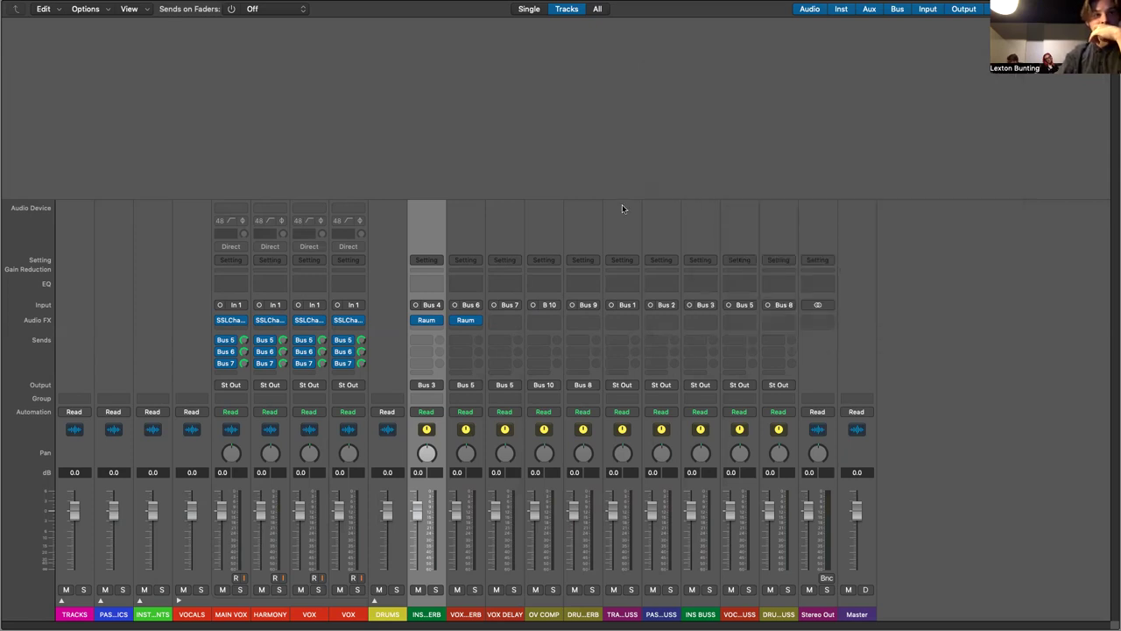
# Insert the Waves H-Delay (m) on the VOX DELAY channel and move its window clear of the channel strips
pyautogui.click(503, 320)
pyautogui.moveTo(495, 456)
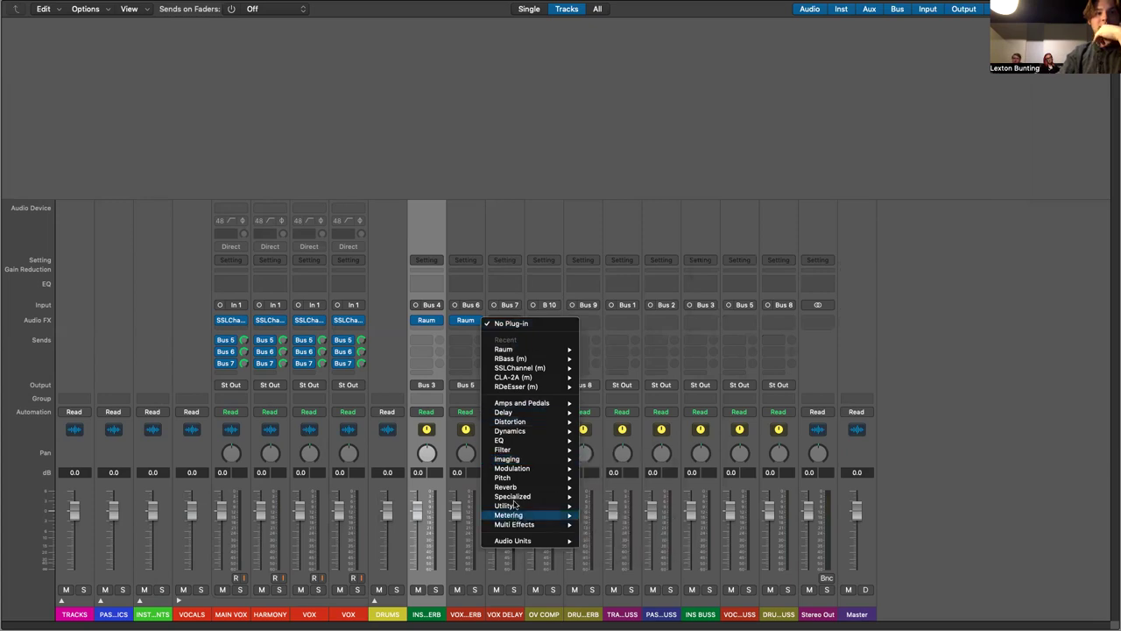
pyautogui.moveTo(531, 541)
pyautogui.moveTo(615, 616)
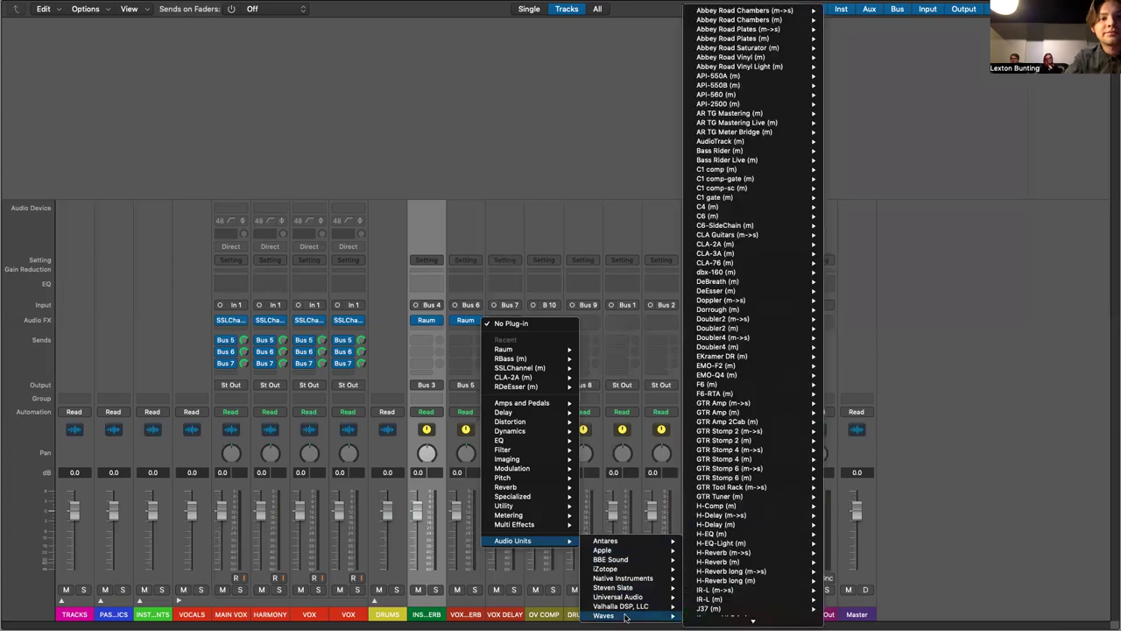
pyautogui.scroll(-5, 780, 546)
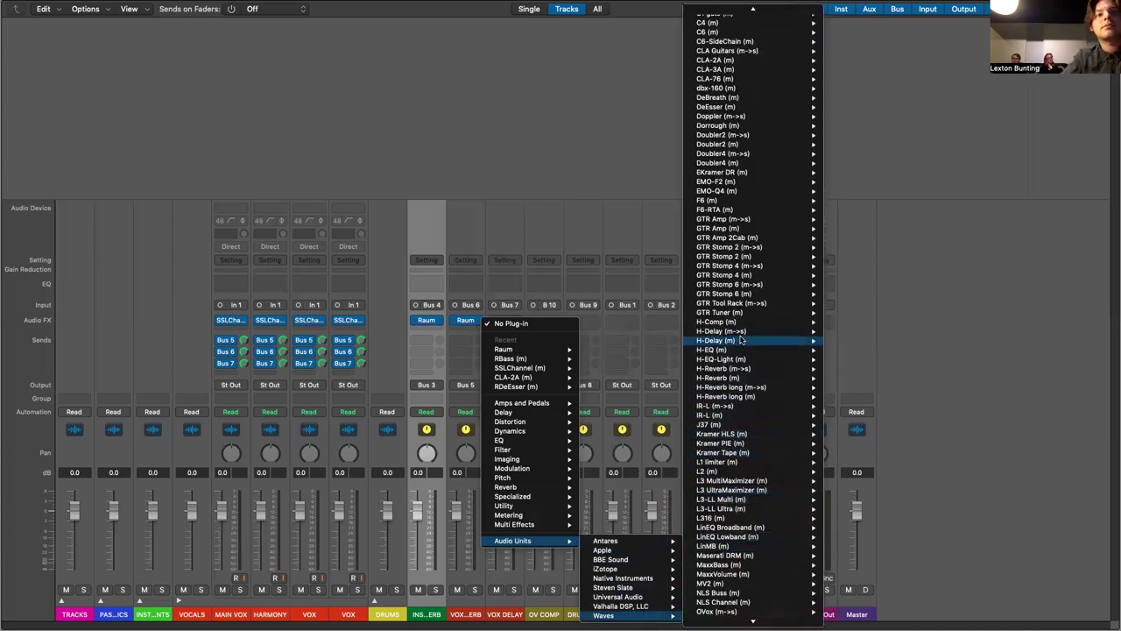
pyautogui.click(742, 341)
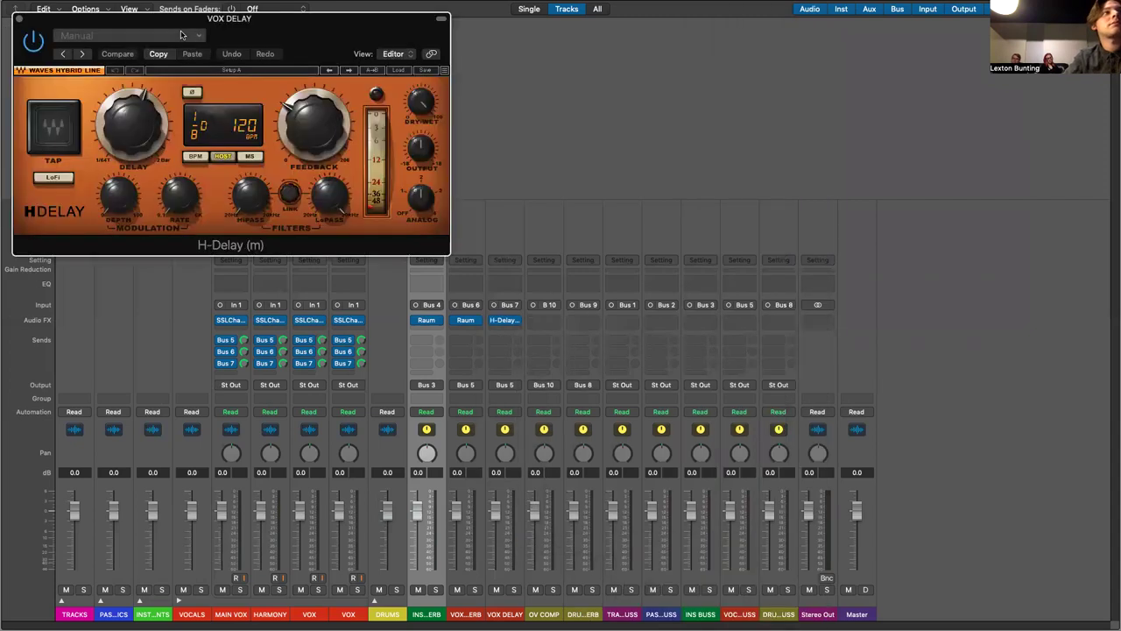
pyautogui.moveTo(196, 21); pyautogui.dragTo(809, 50)
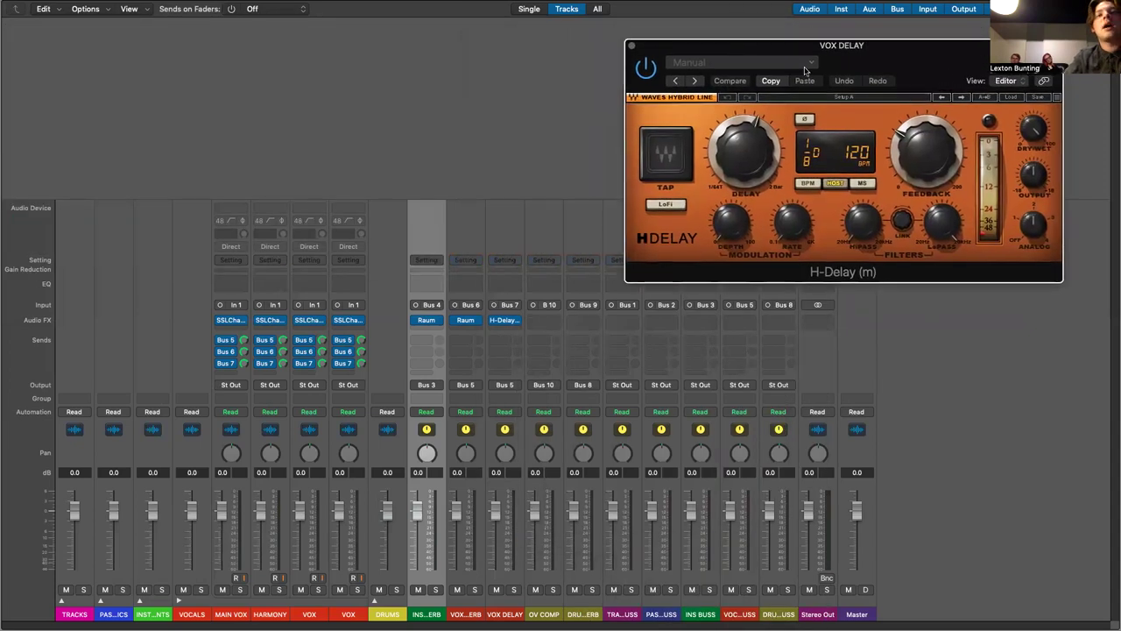
# Switch H-Delay on VOX DELAY to milliseconds, tap in a delay time of about 417 ms, and close its window
pyautogui.click(865, 185)
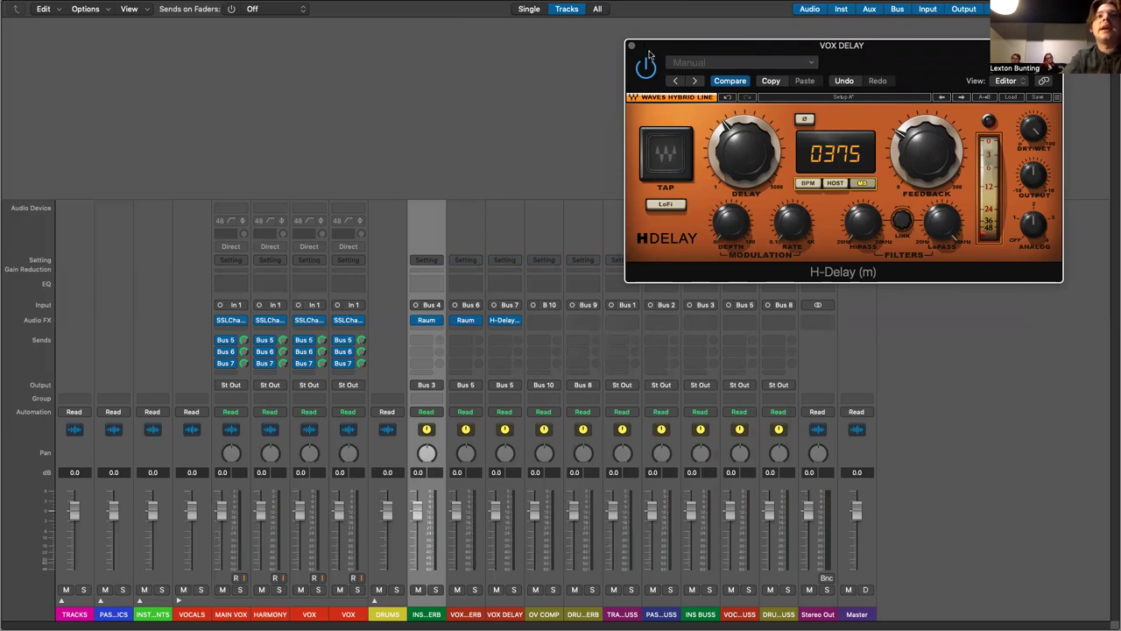
pyautogui.moveTo(701, 53); pyautogui.dragTo(727, 195)
pyautogui.click(655, 218)
pyautogui.click(655, 217)
pyautogui.click(655, 217)
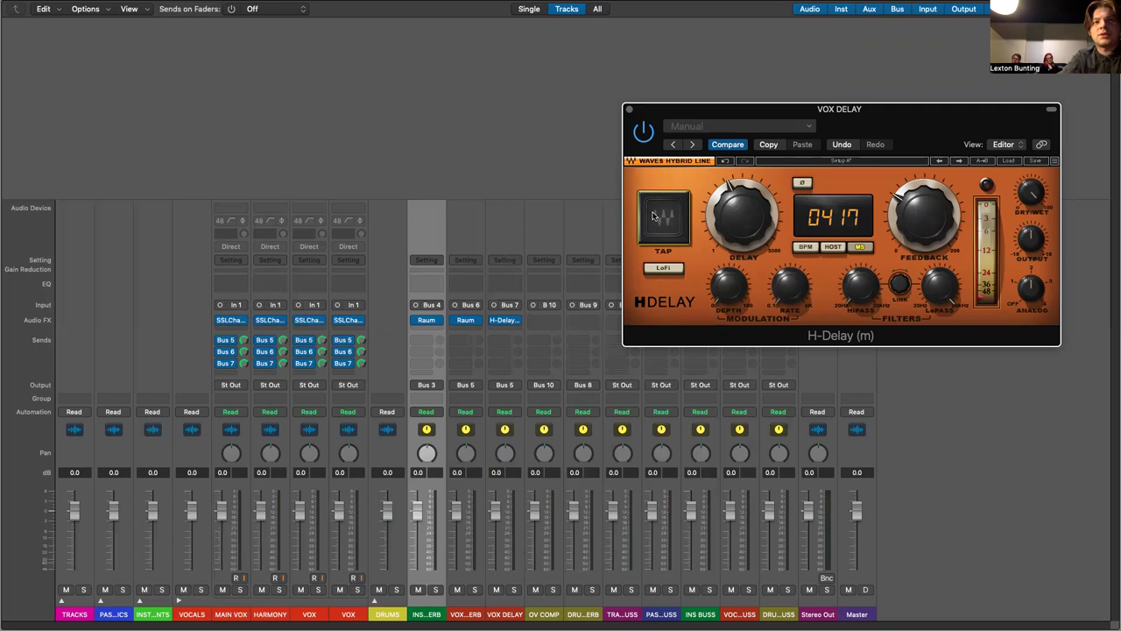
pyautogui.click(629, 110)
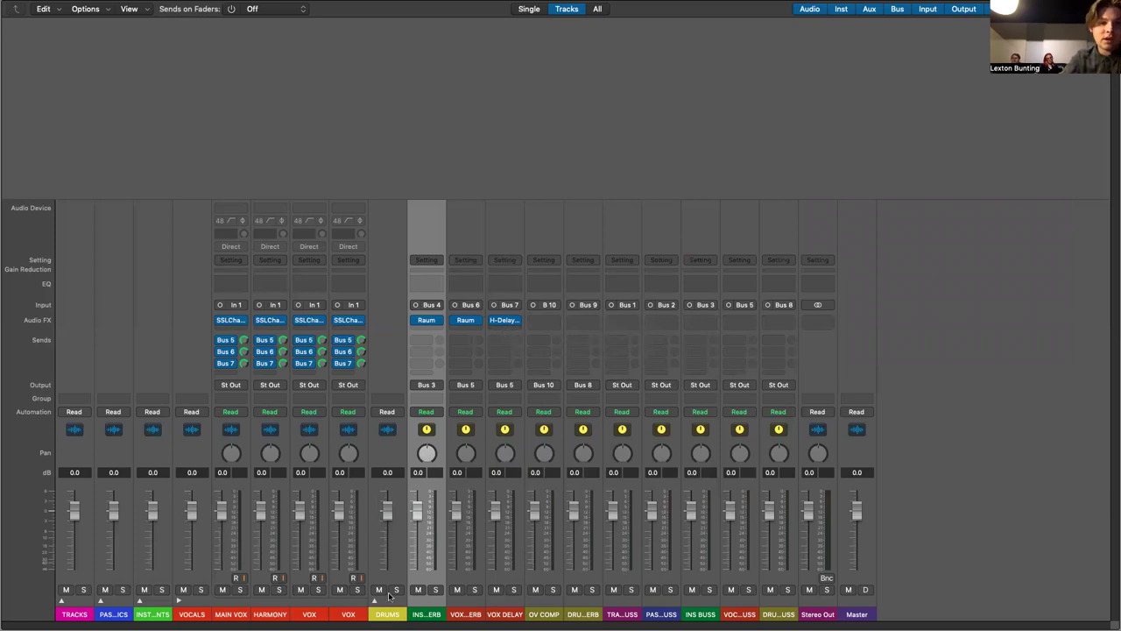
# Insert the Waves CLA-76 (m) compressor on the OV COMP channel and move its window clear of the channel strips
pyautogui.click(542, 606)
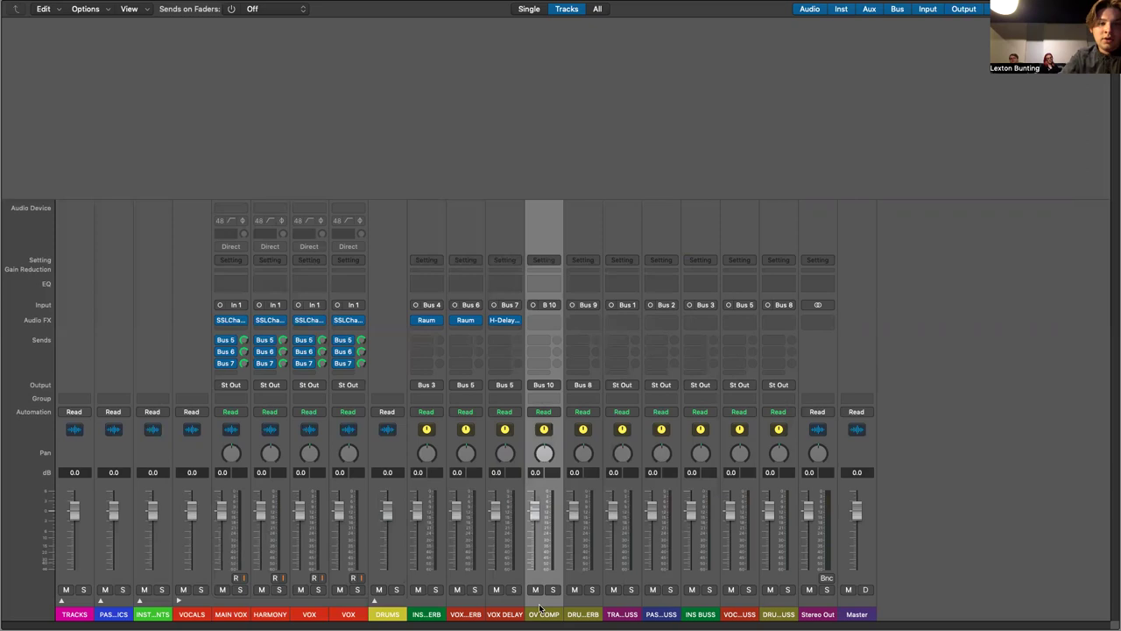
pyautogui.click(543, 321)
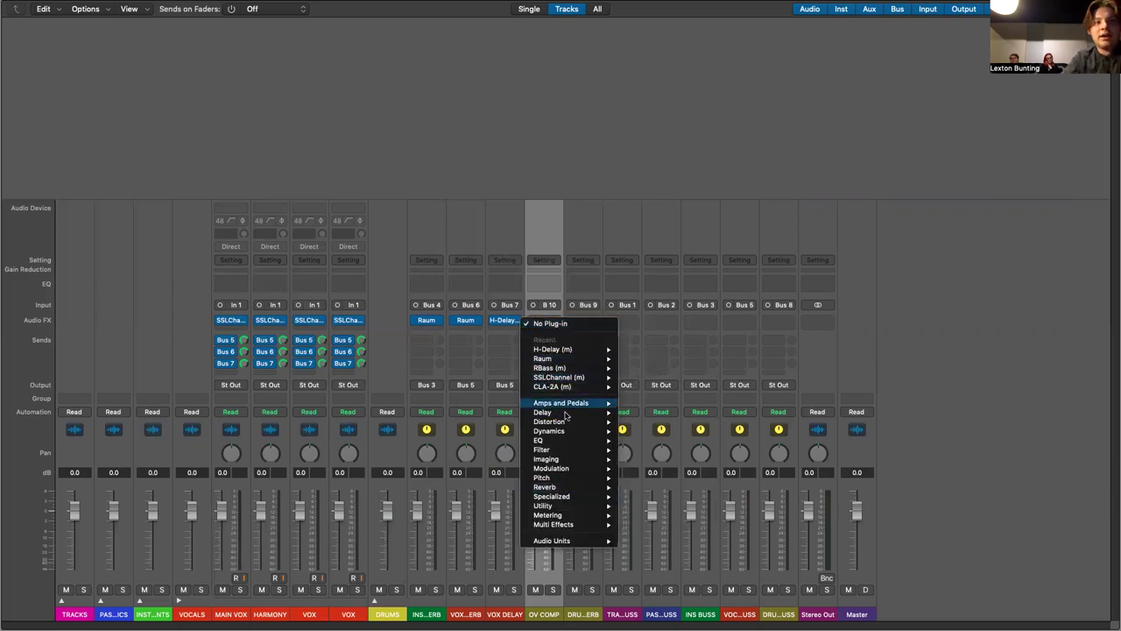
pyautogui.moveTo(565, 544)
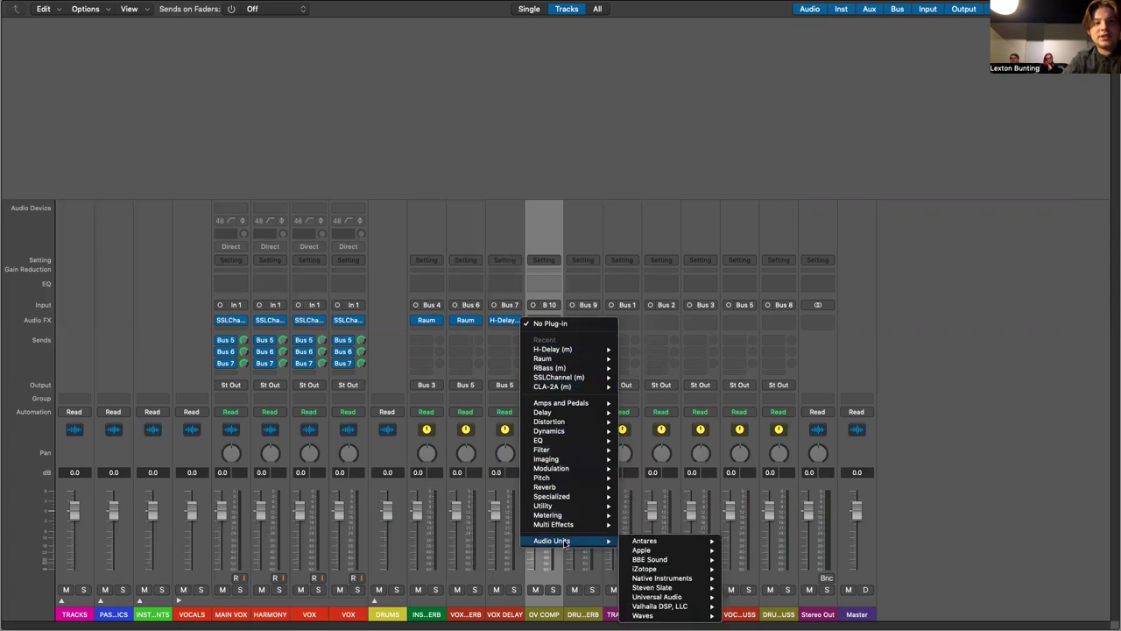
pyautogui.moveTo(682, 615)
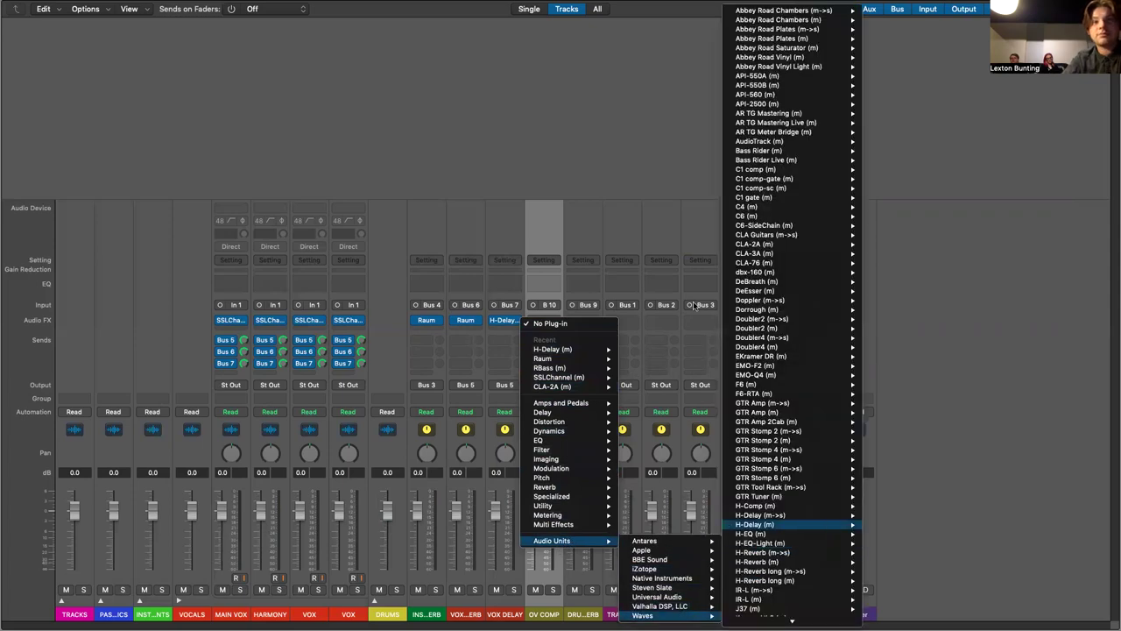
pyautogui.click(774, 262)
pyautogui.moveTo(286, 20); pyautogui.dragTo(850, 43)
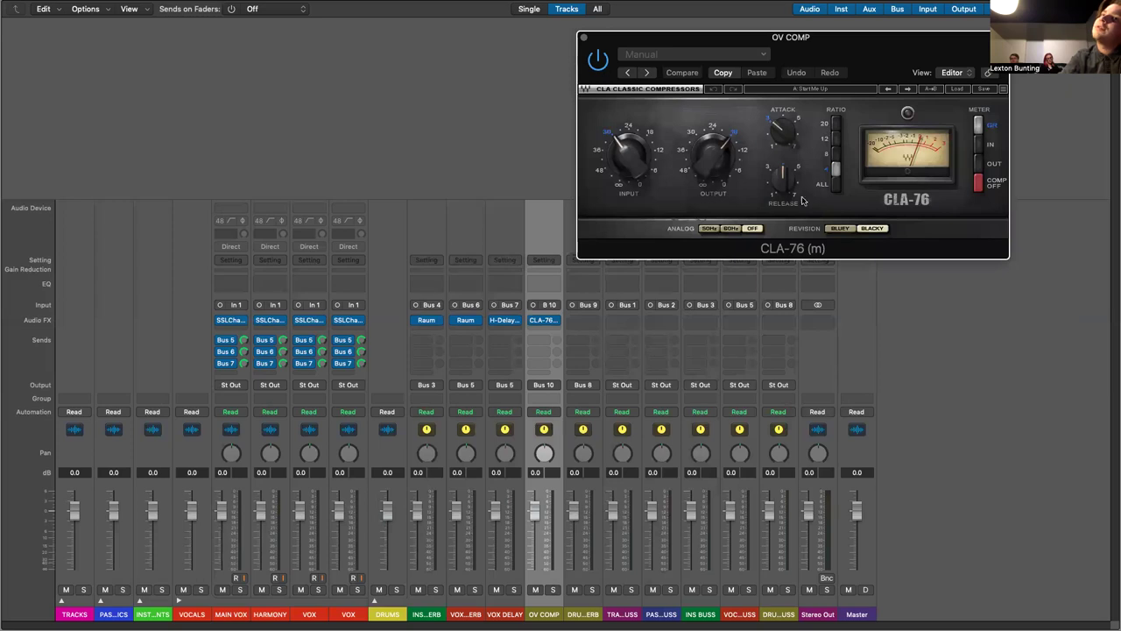
# Switch the CLA-76 on OV COMP to the Bluey revision, adjust its attack, raise its release to about 5, and close its window
pyautogui.click(832, 230)
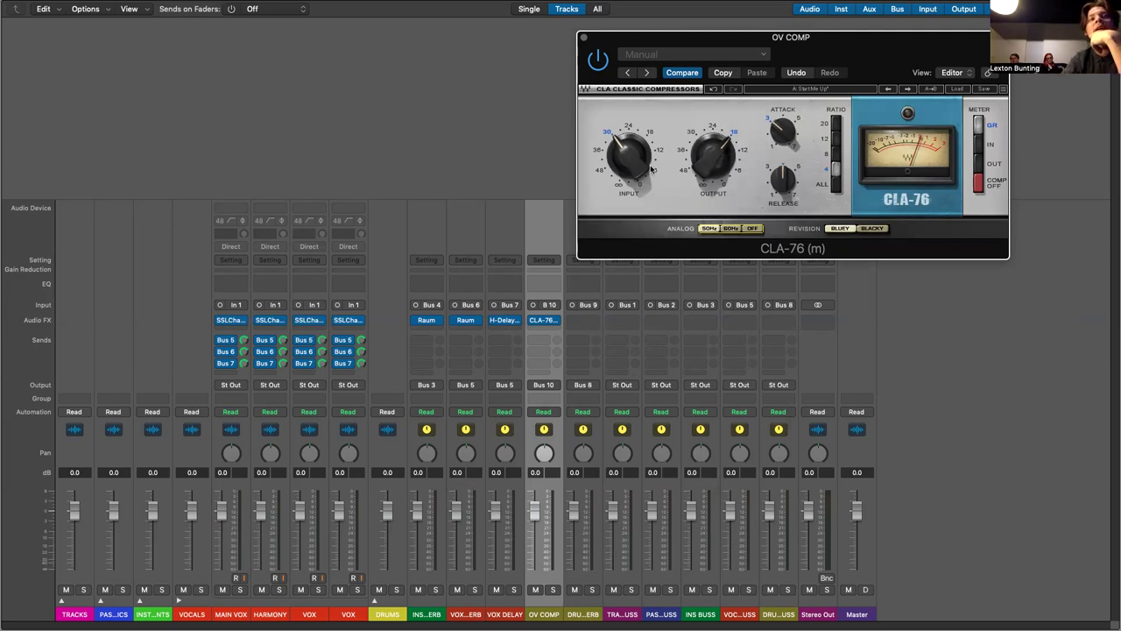
pyautogui.moveTo(629, 167)
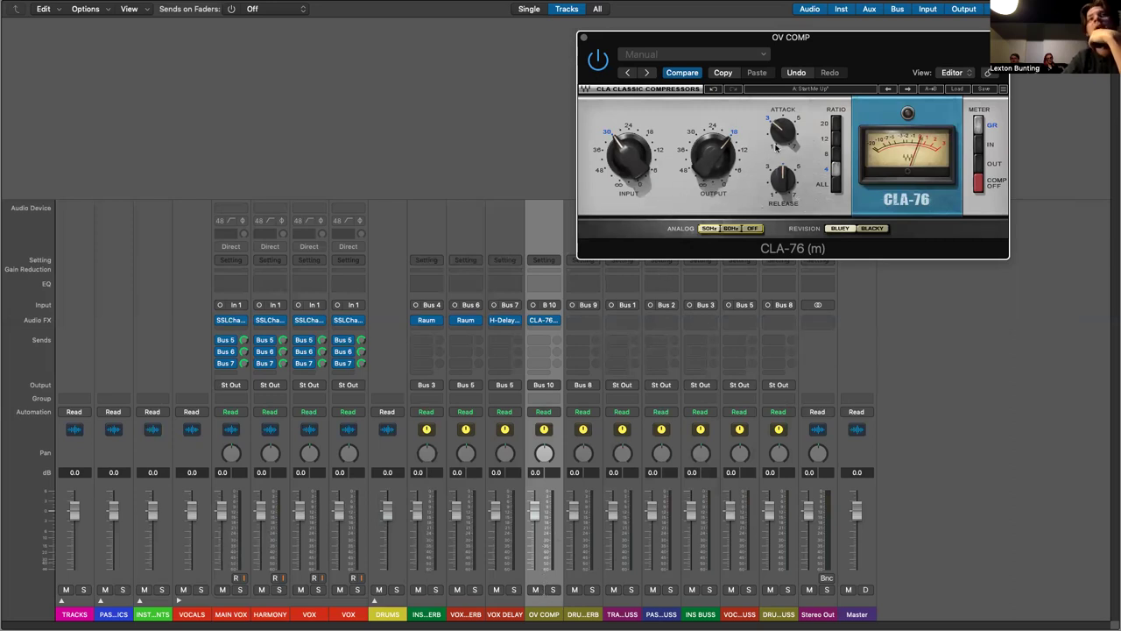
pyautogui.moveTo(781, 131); pyautogui.dragTo(784, 181)
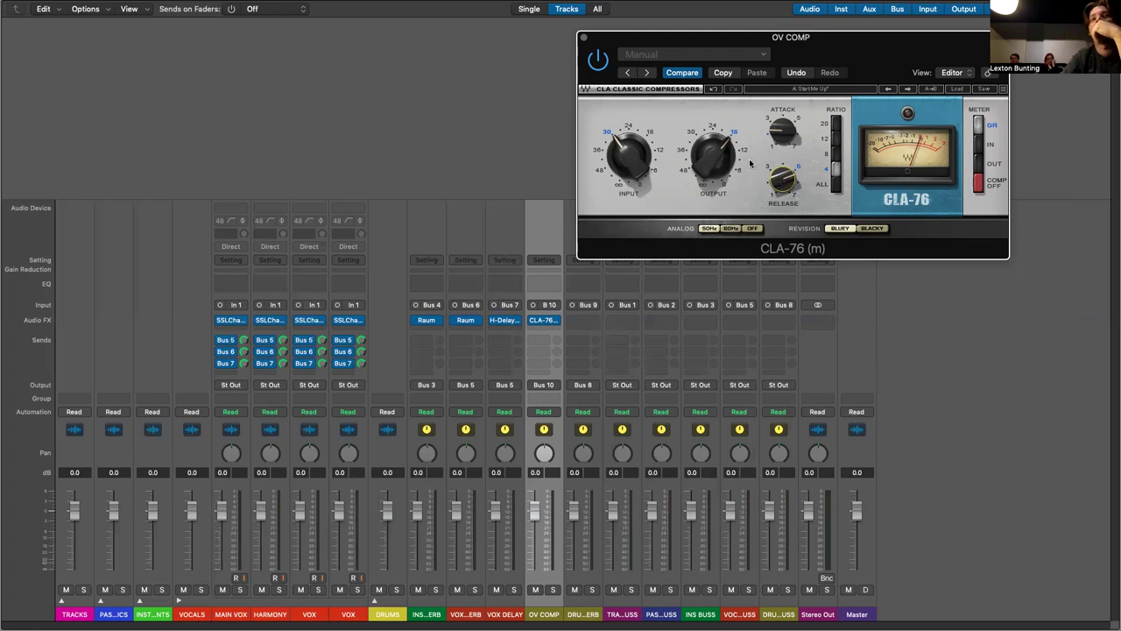
pyautogui.click(585, 39)
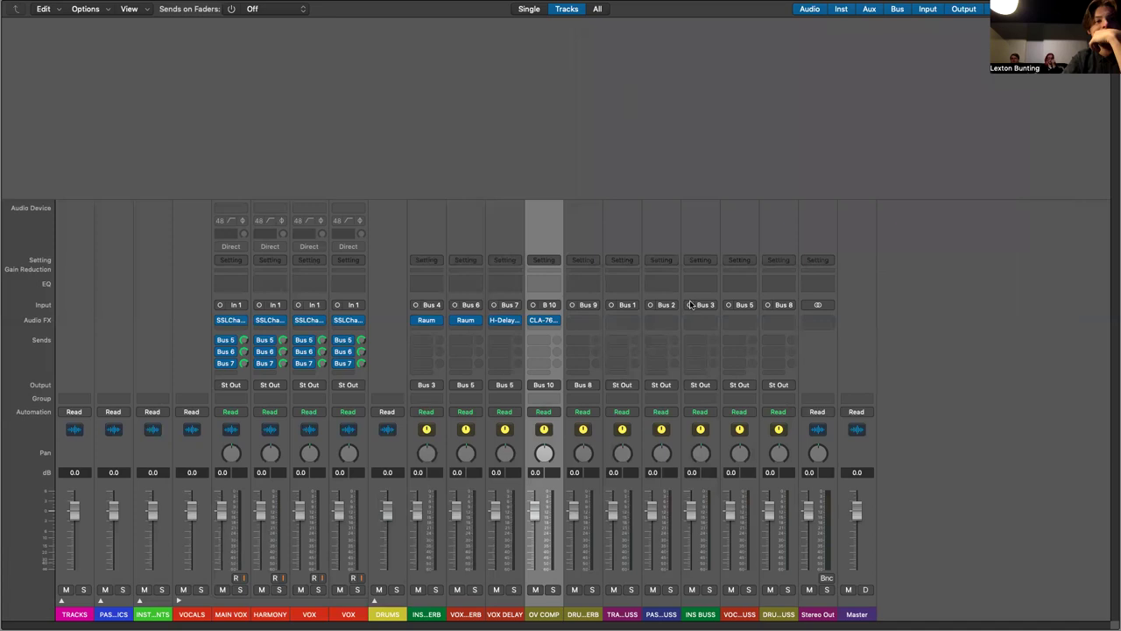
# Insert Raum on the DRUM REVERB channel, switch it to Grounded mode, and lower its mix to about 5.5 %
pyautogui.click(564, 321)
pyautogui.click(594, 368)
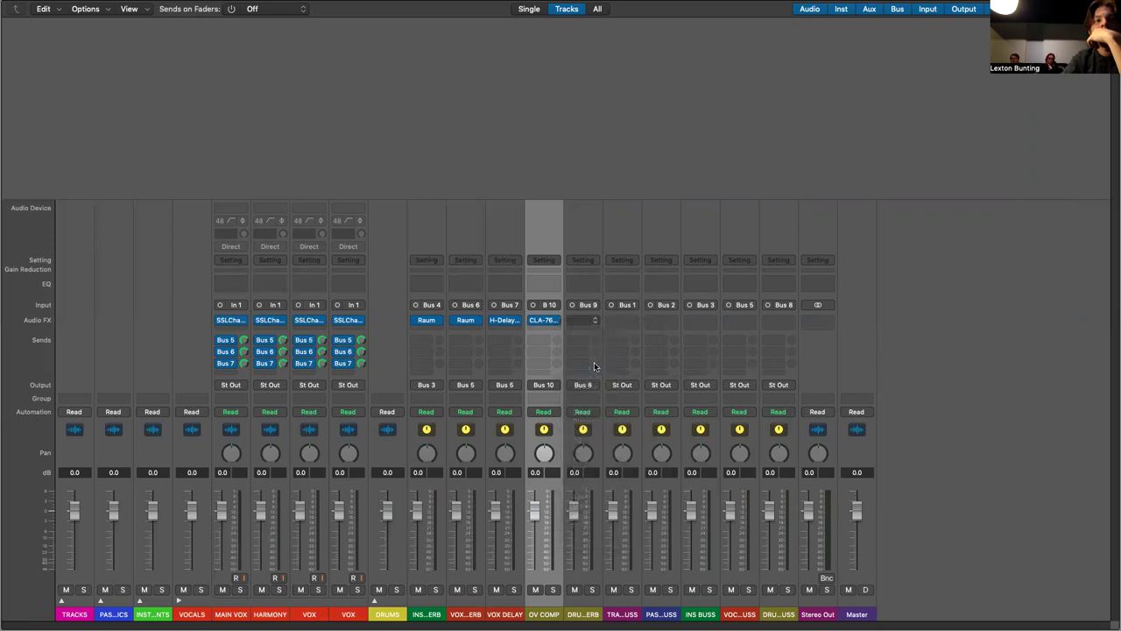
pyautogui.click(215, 148)
pyautogui.click(216, 148)
pyautogui.moveTo(198, 176); pyautogui.dragTo(198, 223)
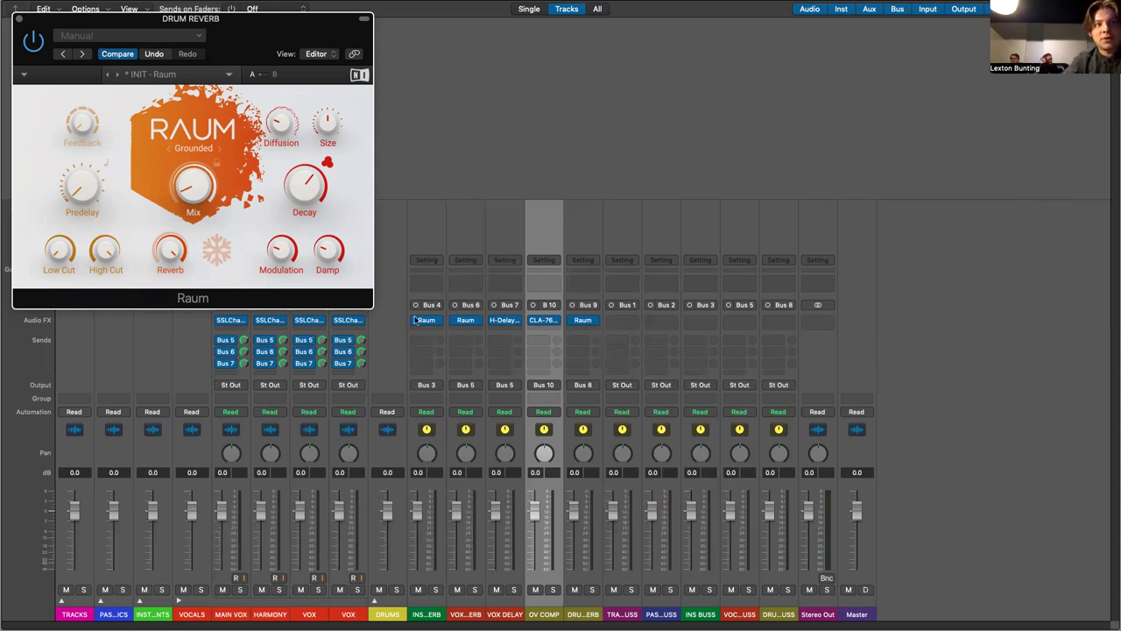
pyautogui.moveTo(201, 202)
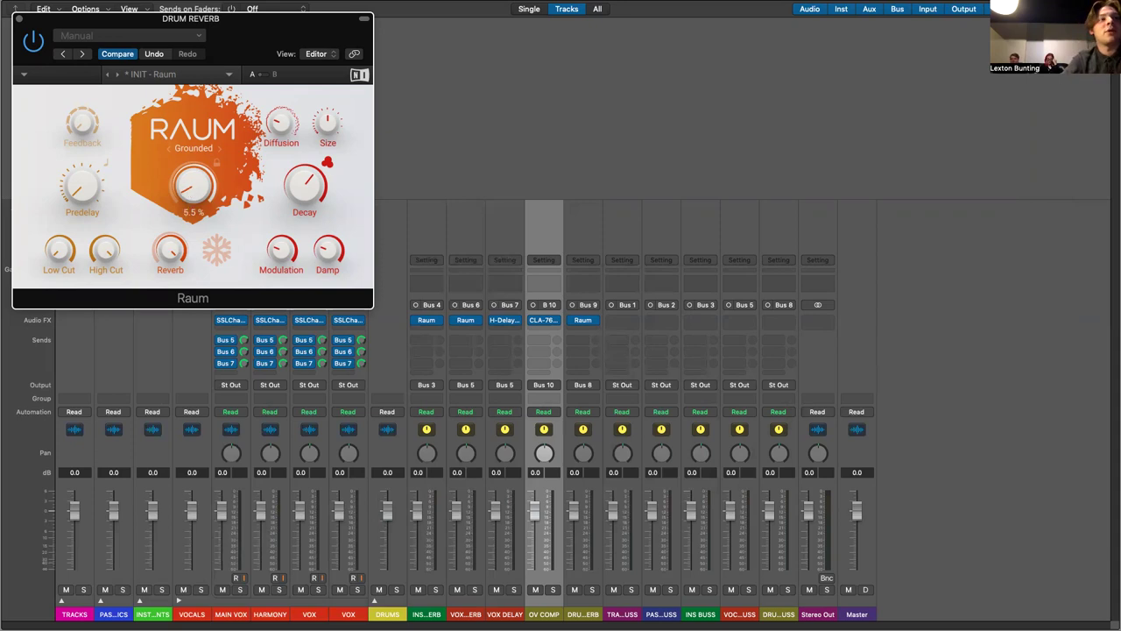
# Shorten Raum's decay on DRUM REVERB to about 1.1 s and try out a lower reverb level
pyautogui.moveTo(306, 179)
pyautogui.mouseDown()
pyautogui.moveTo(306, 215)
pyautogui.moveTo(298, 189)
pyautogui.mouseUp()
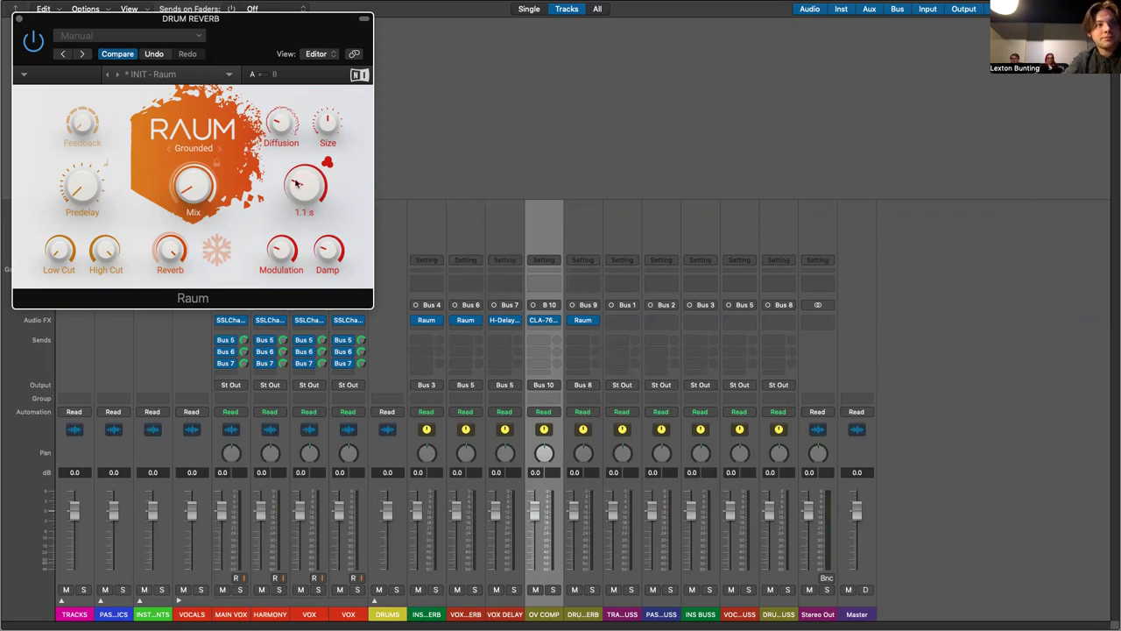
pyautogui.moveTo(170, 253); pyautogui.dragTo(170, 247)
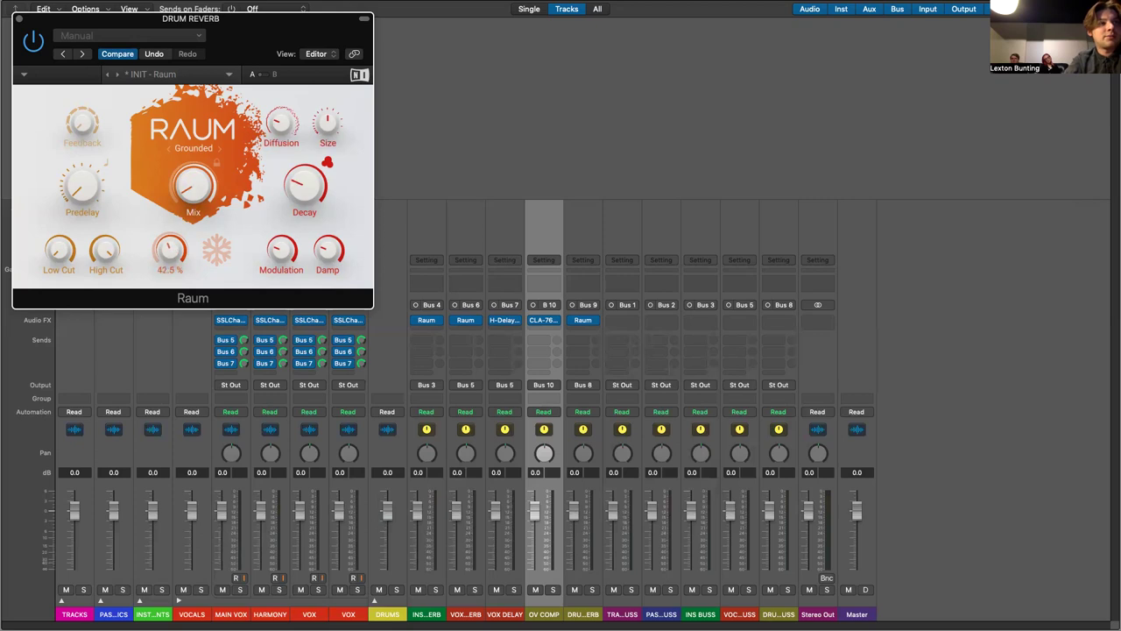
pyautogui.moveTo(170, 247); pyautogui.dragTo(147, 247)
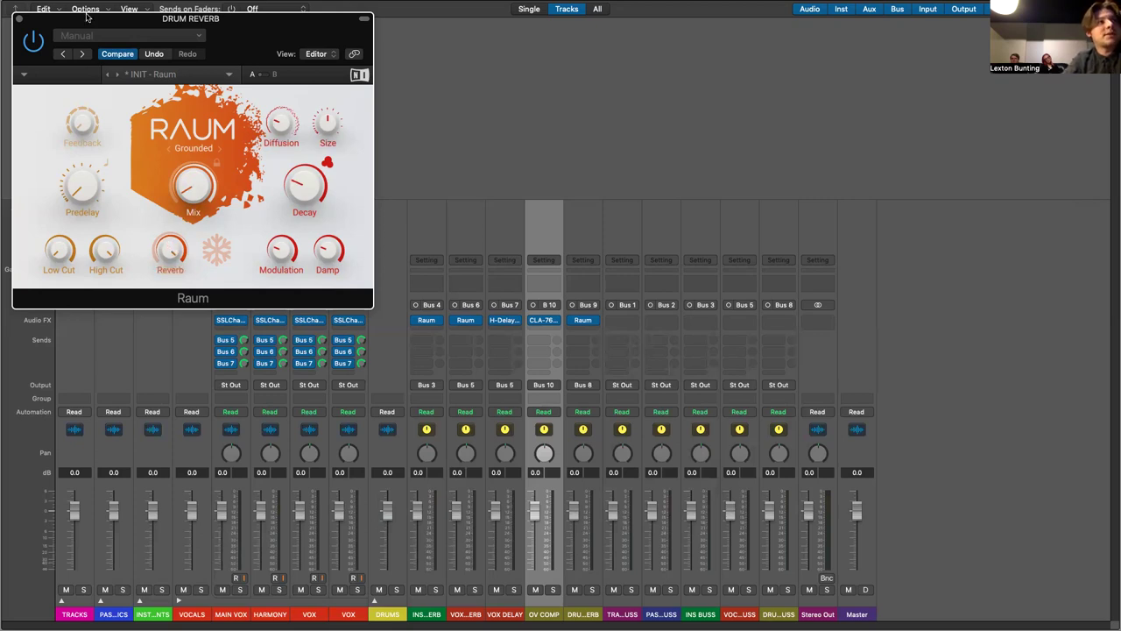
# Raise Raum's low cut on DRUM REVERB, reduce its high cut to about 12.9 kHz, and close its window
pyautogui.moveTo(56, 253); pyautogui.dragTo(55, 252)
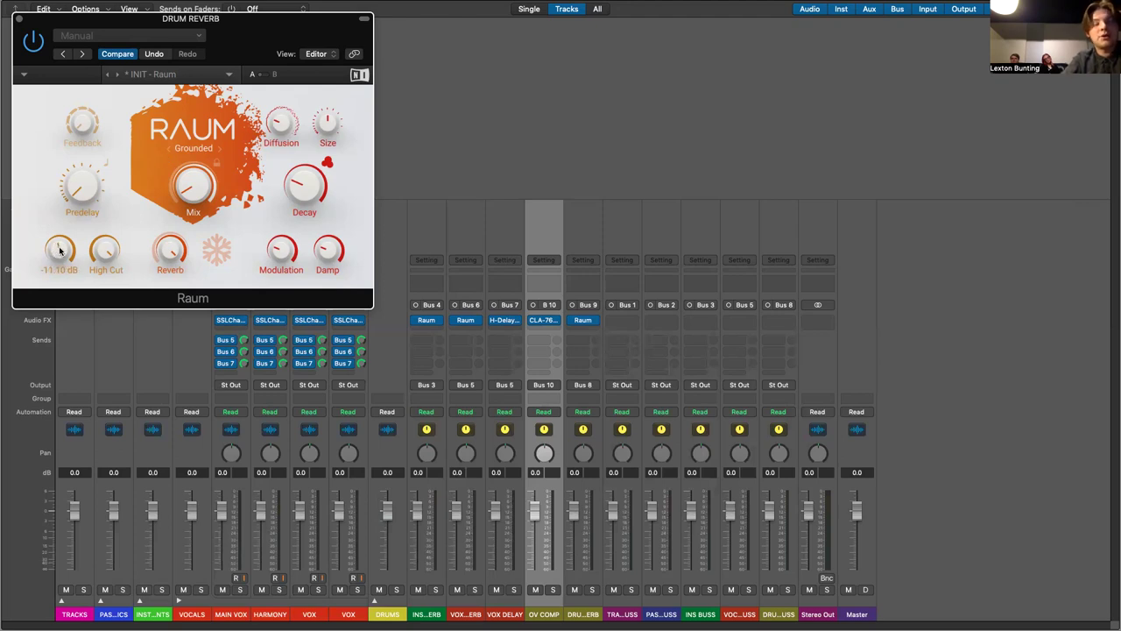
pyautogui.moveTo(118, 238)
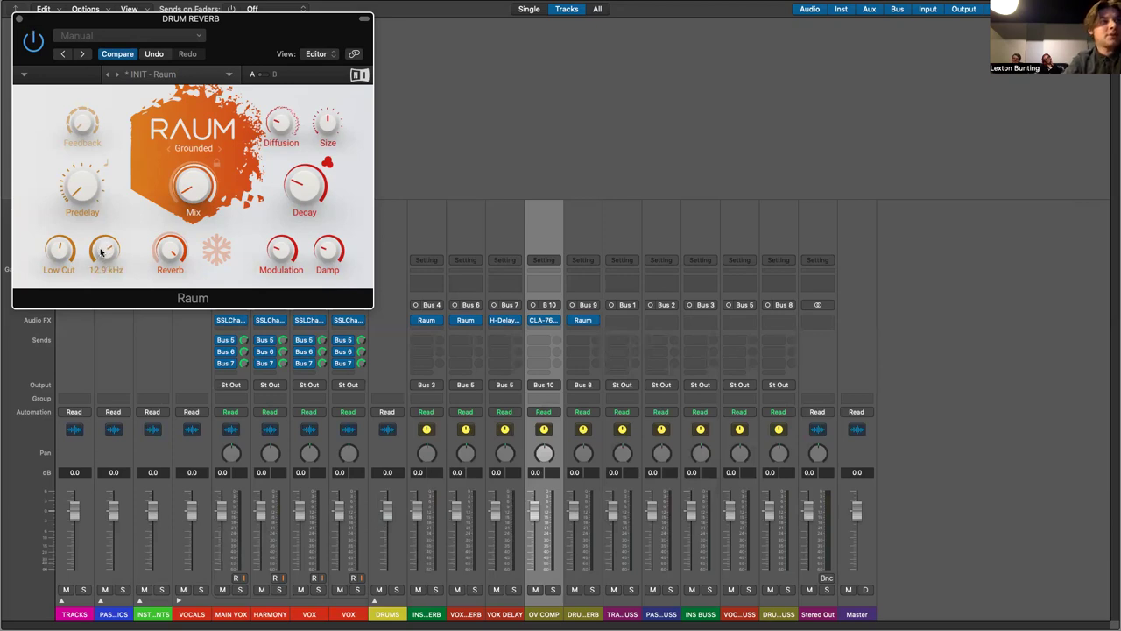
pyautogui.click(18, 19)
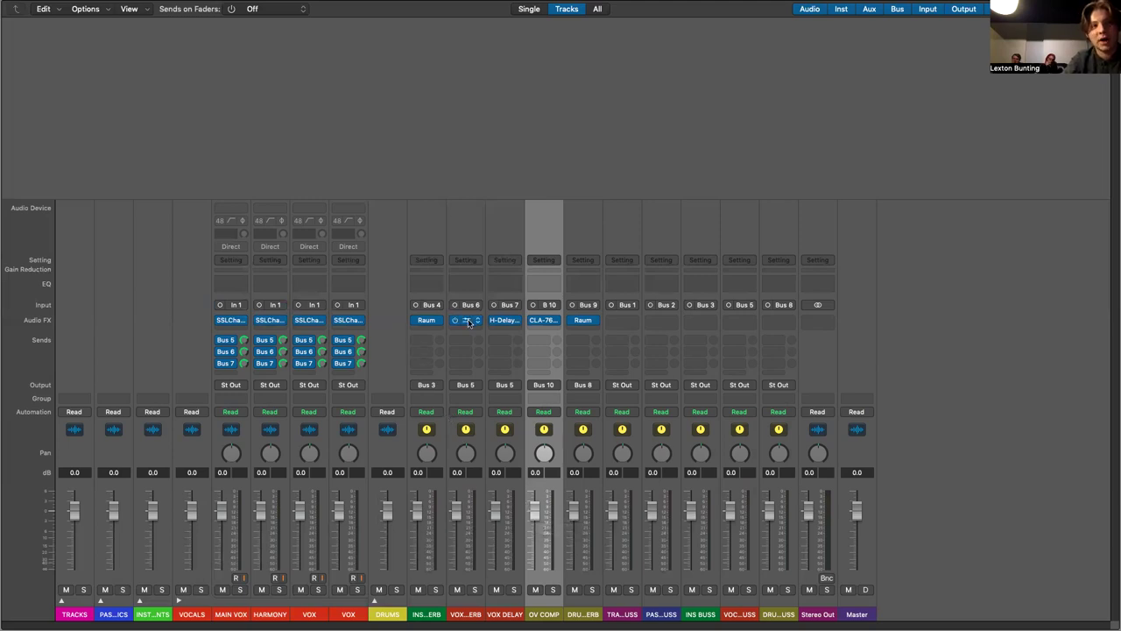
# Try out fader rides on the vocal effects, lowering VOX REVERB to about -10 dB and VOX DELAY to about -5.3 dB
pyautogui.moveTo(466, 322)
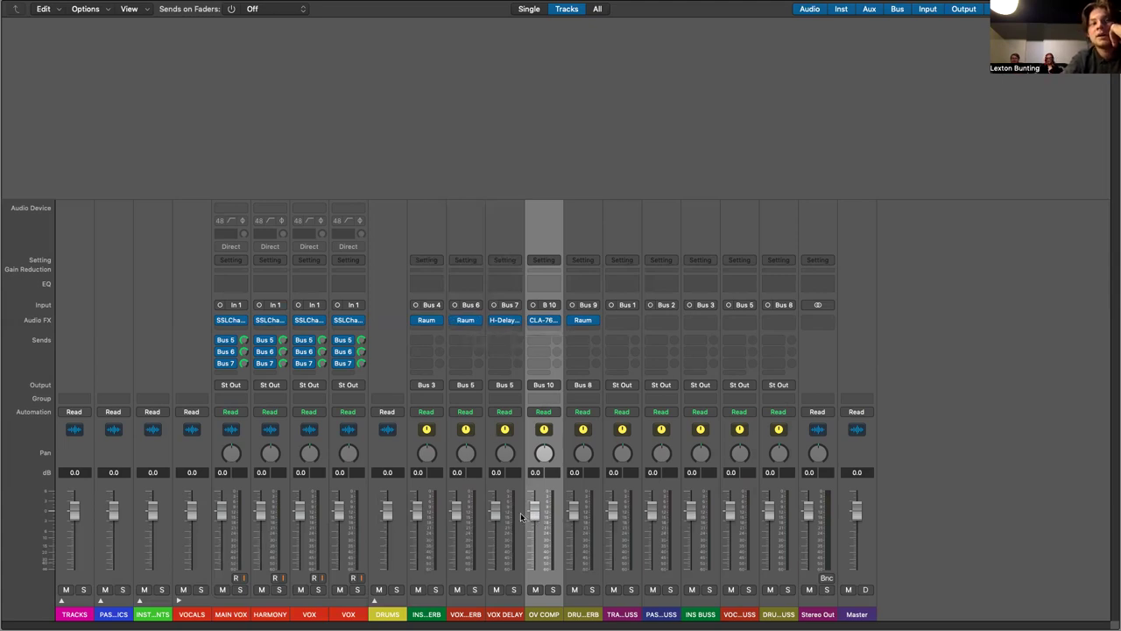
pyautogui.moveTo(457, 514)
pyautogui.mouseDown()
pyautogui.moveTo(458, 552)
pyautogui.moveTo(463, 514)
pyautogui.mouseUp()
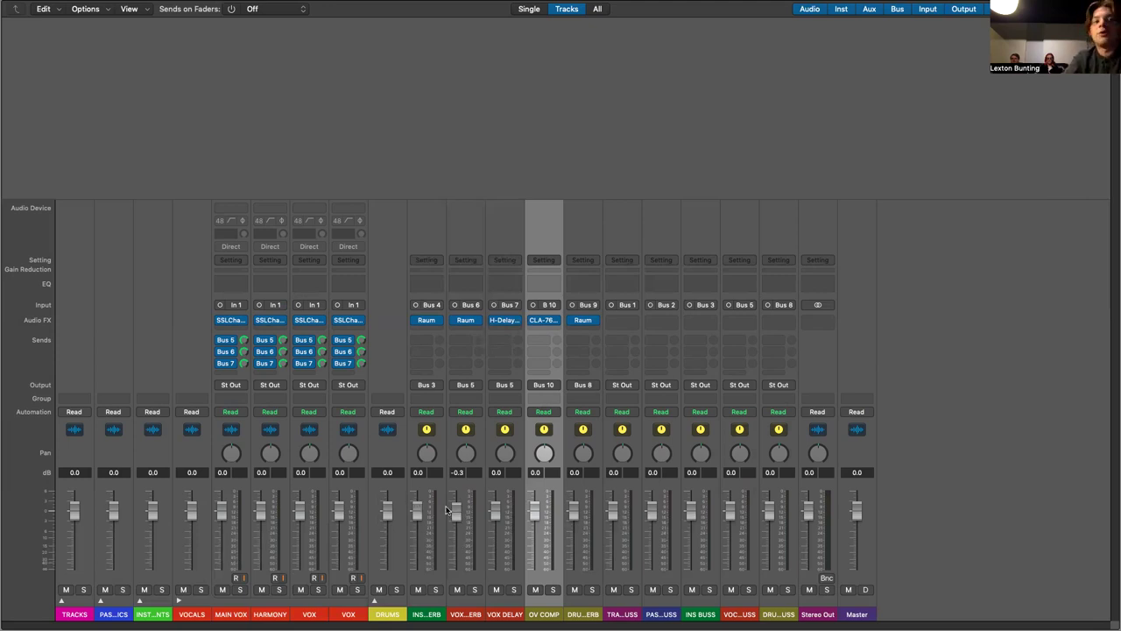
pyautogui.moveTo(453, 513); pyautogui.dragTo(455, 565)
pyautogui.moveTo(497, 514); pyautogui.dragTo(455, 537)
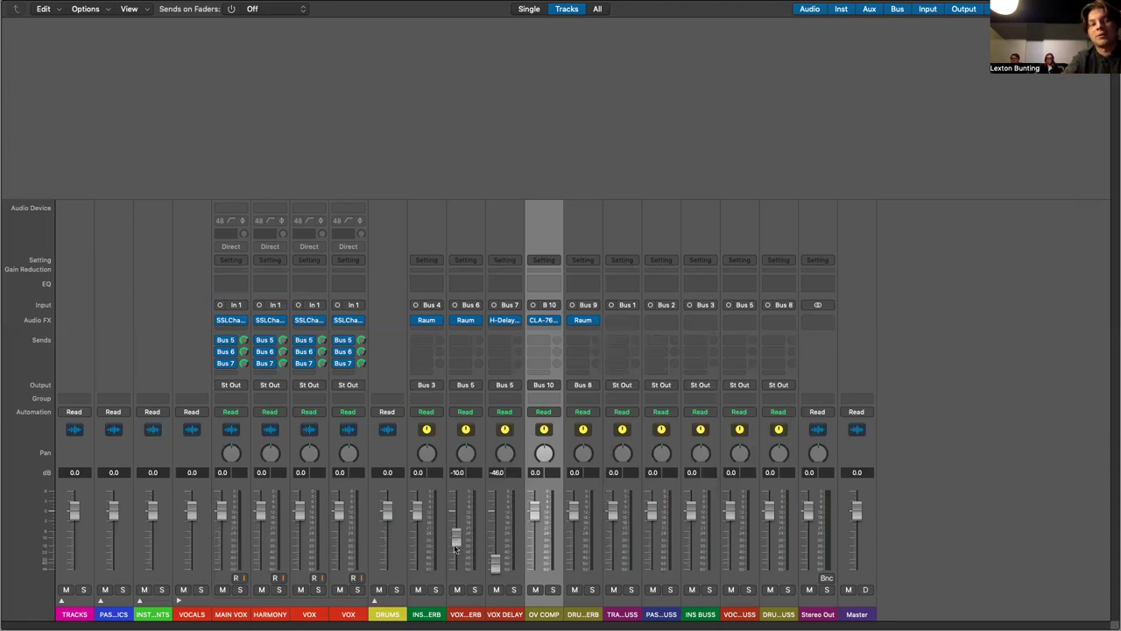
pyautogui.moveTo(493, 561); pyautogui.dragTo(475, 516)
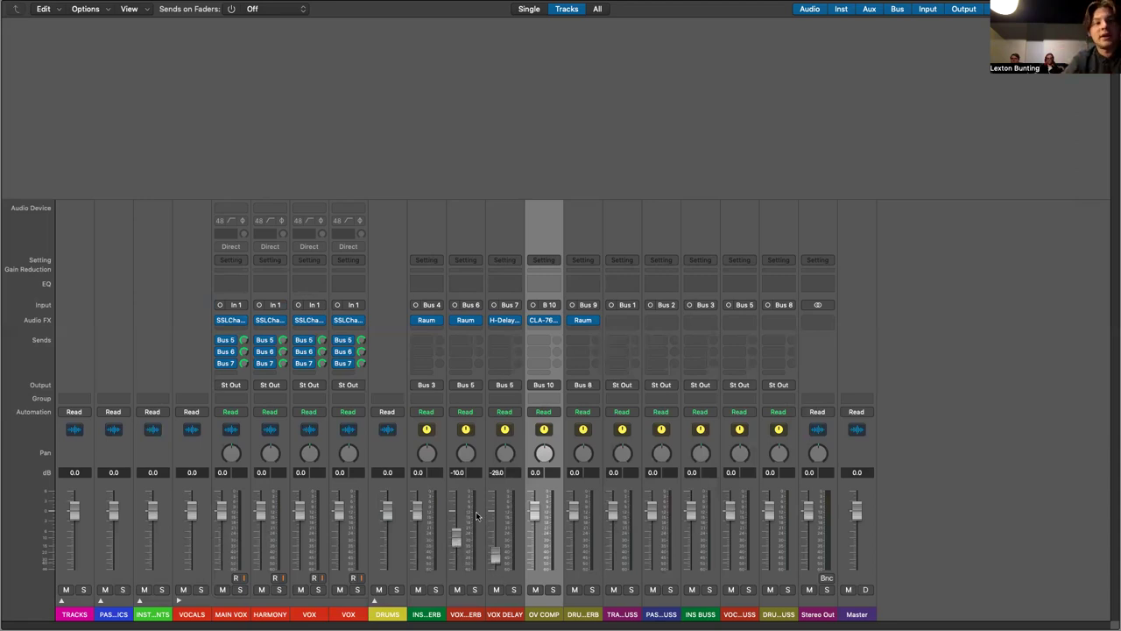
# Reset the VOX REVERB and VOX DELAY channel levels to 0 dB
pyautogui.doubleClick(456, 472)
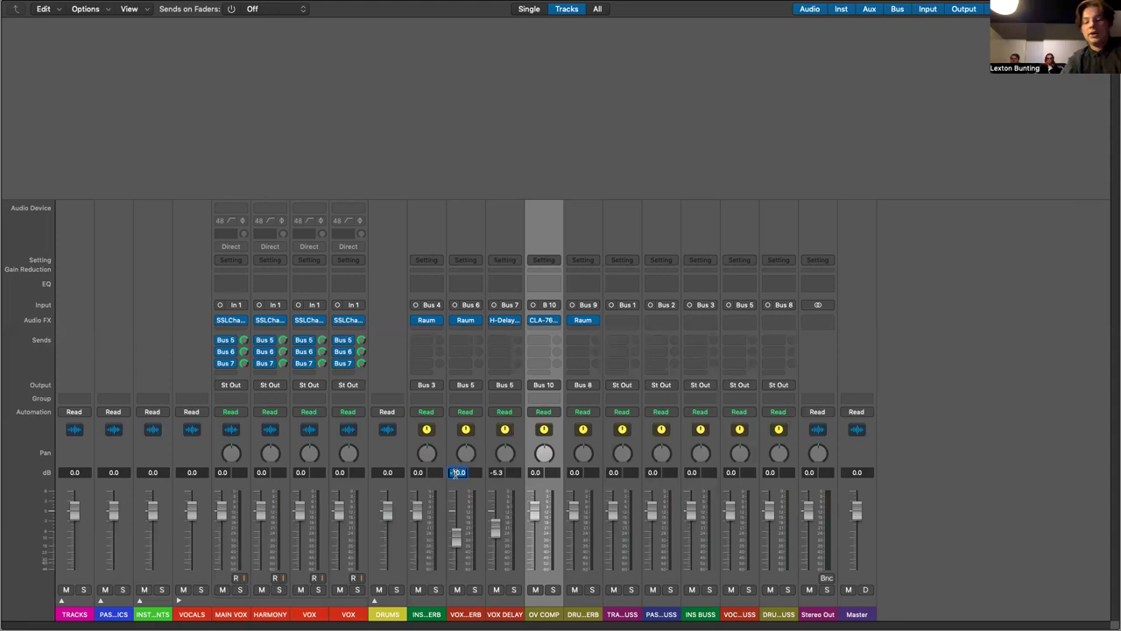
pyautogui.press('BackSpace')
pyautogui.click(497, 486)
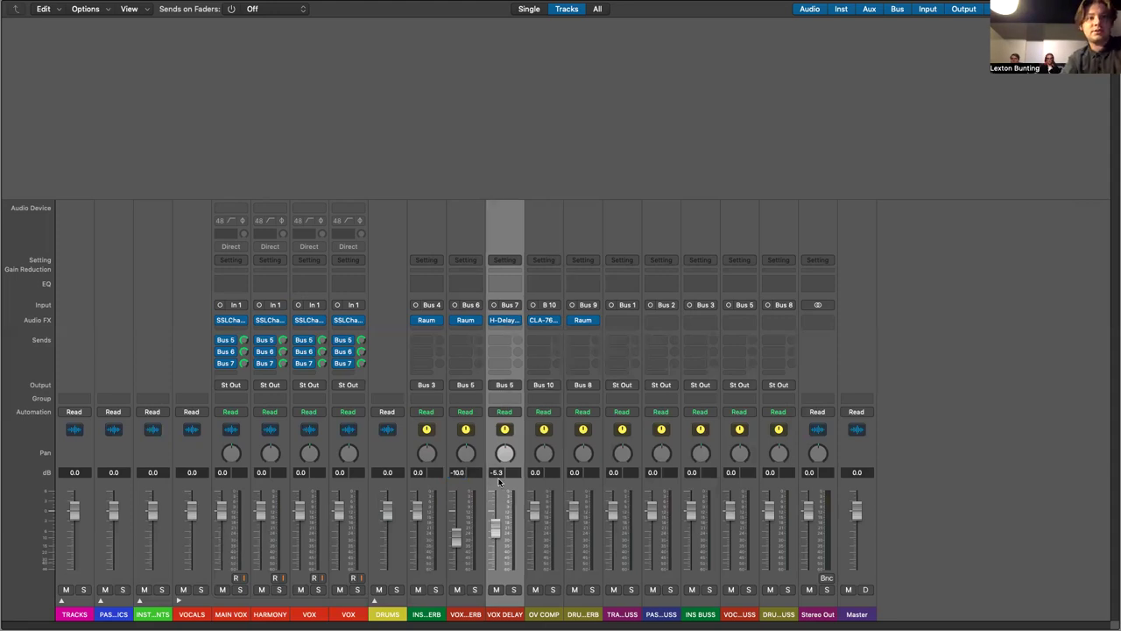
pyautogui.doubleClick(456, 472)
pyautogui.write('0')
pyautogui.press('Return')
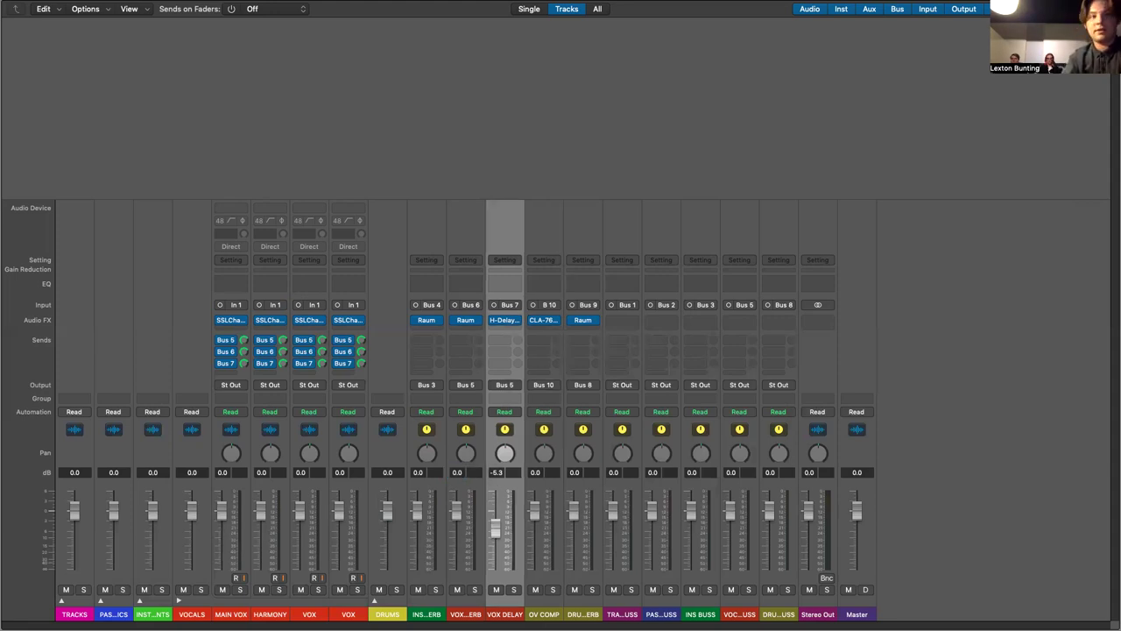
pyautogui.write('0')
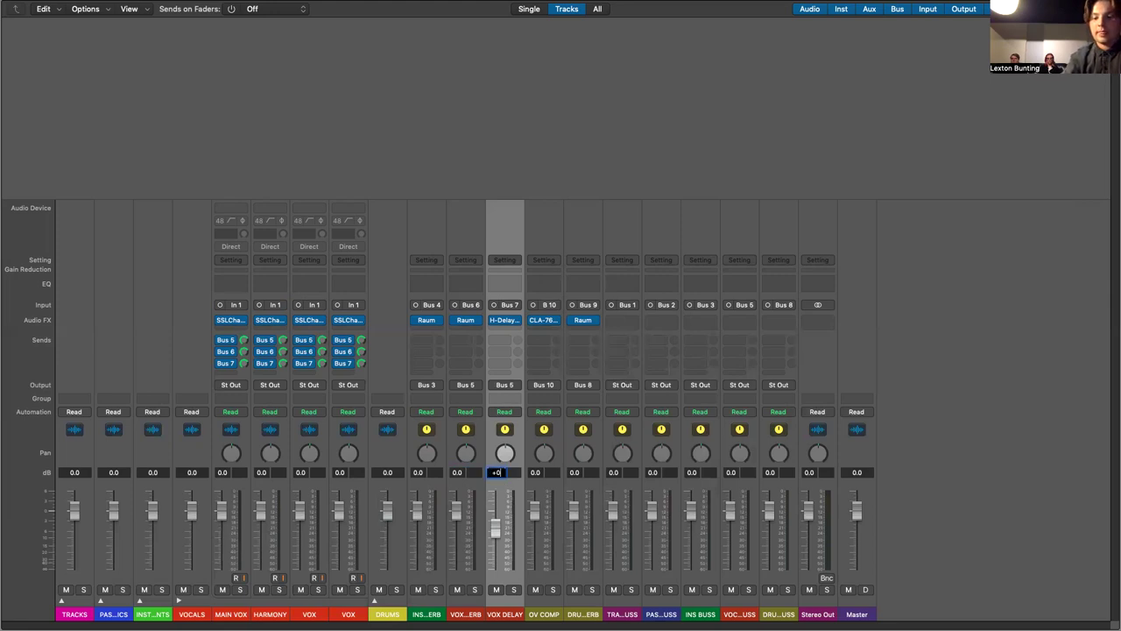
pyautogui.press('Return')
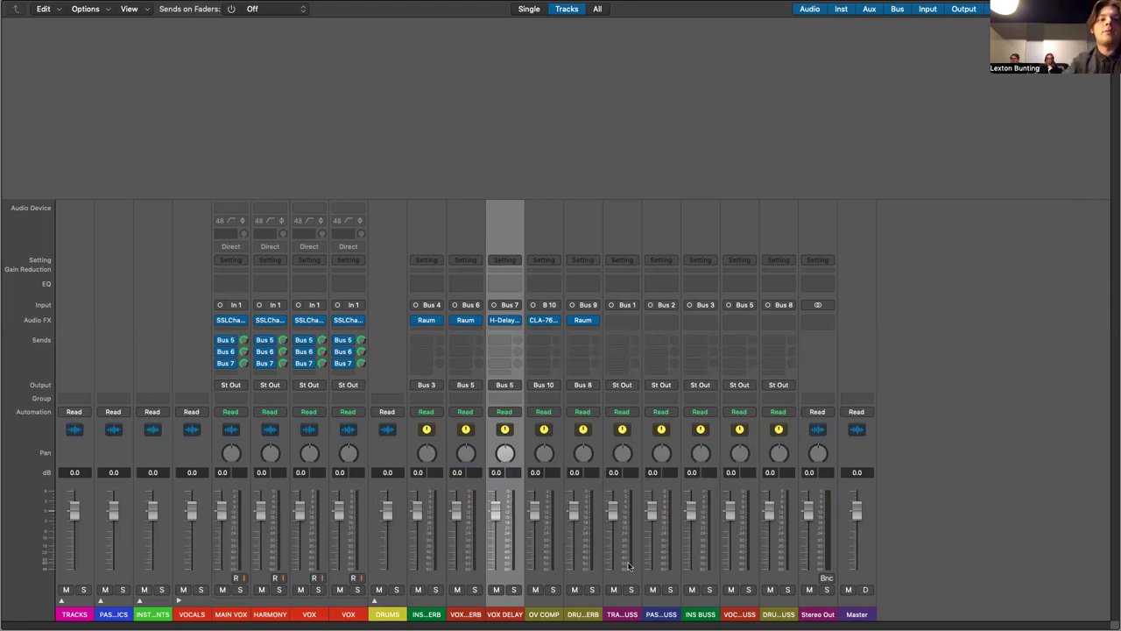
# Select the five buss channels together, from the tracks buss through the drums buss
pyautogui.click(614, 481)
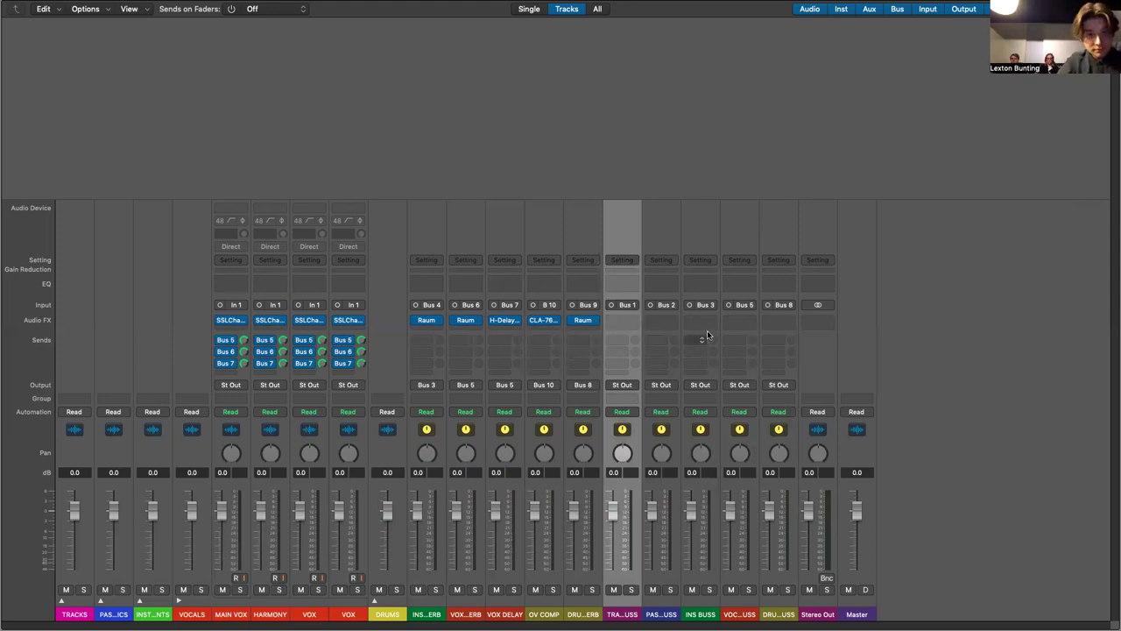
pyautogui.click(779, 484)
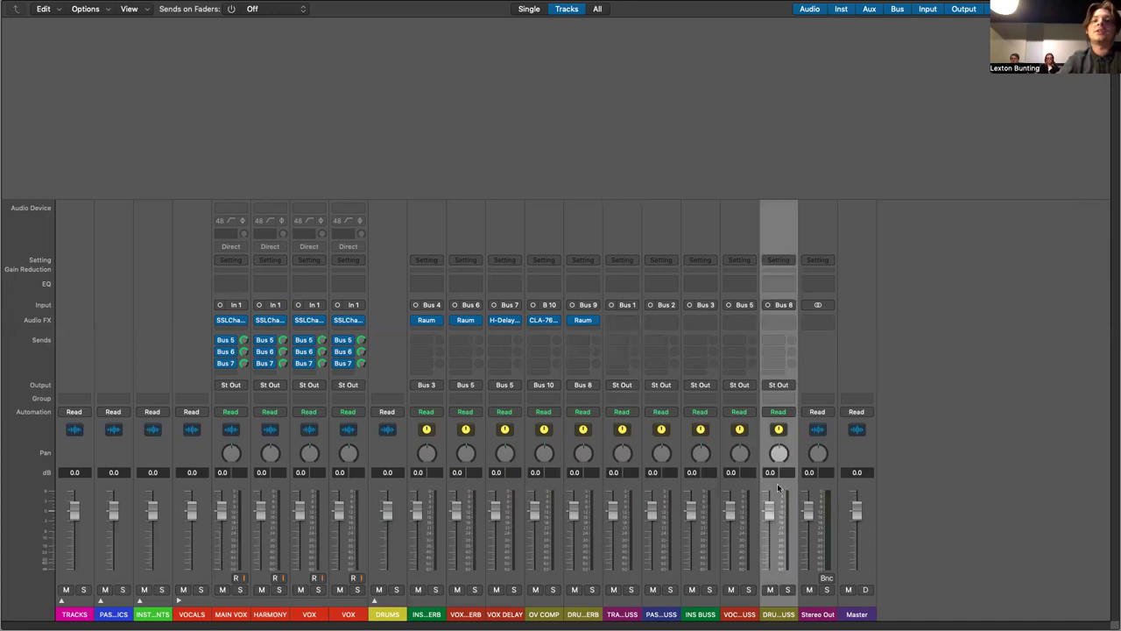
pyautogui.click(622, 488)
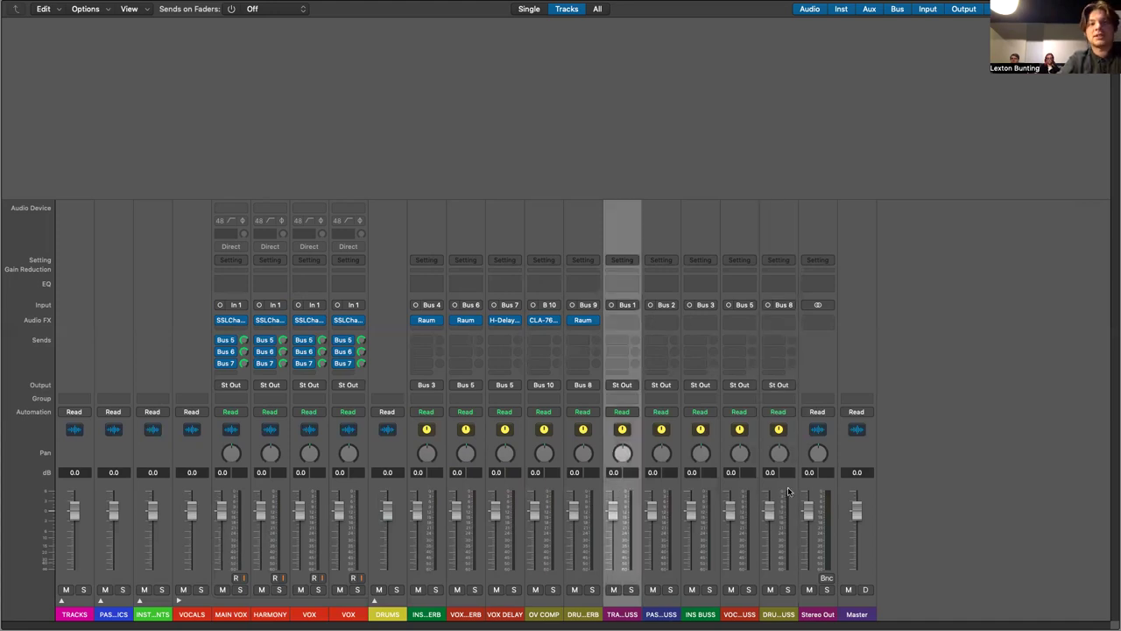
pyautogui.keyDown('shift'); pyautogui.click(786, 484); pyautogui.keyUp('shift')
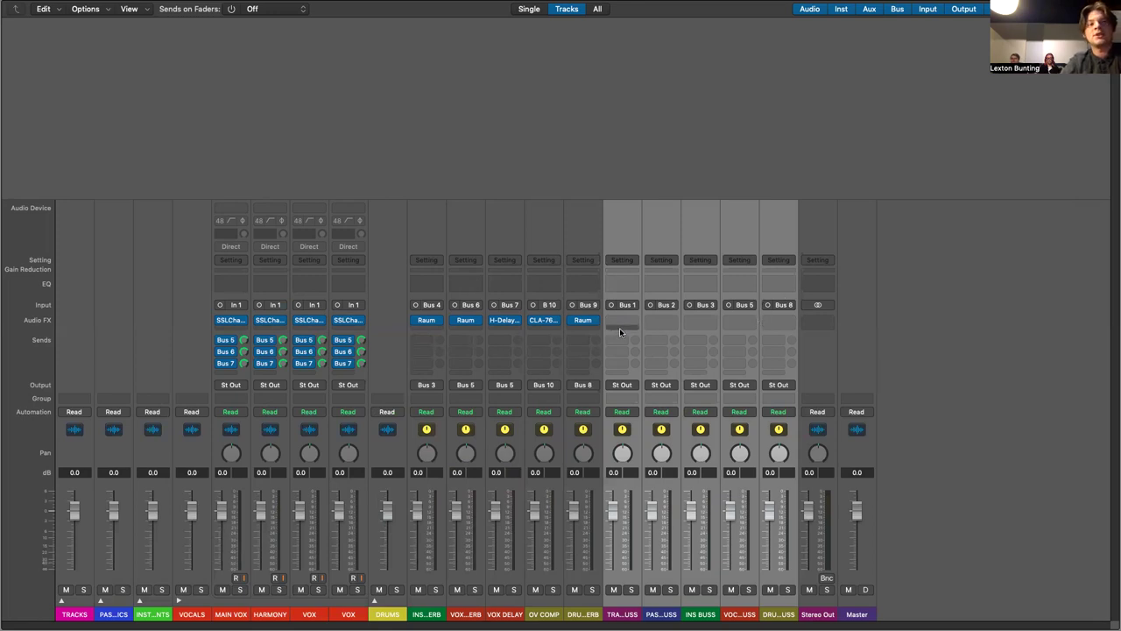
# Collapse the vocals stack and select the TRACKS through DRUMS stacks together, then the instrument reverb channel
pyautogui.click(75, 491)
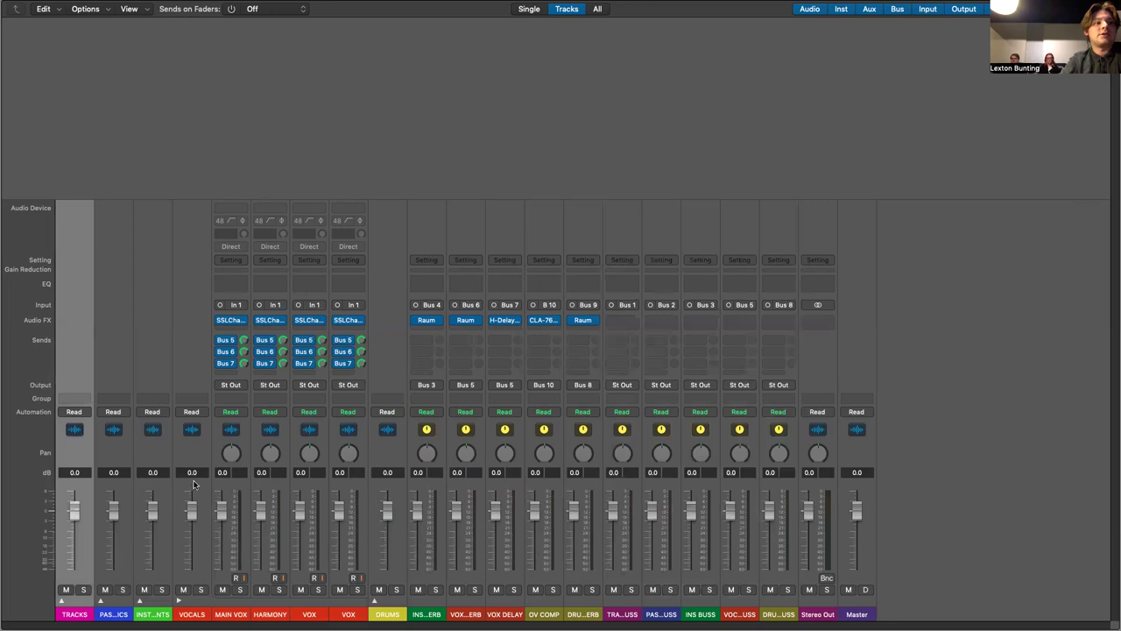
pyautogui.click(180, 602)
pyautogui.keyDown('shift'); pyautogui.click(186, 493); pyautogui.keyUp('shift')
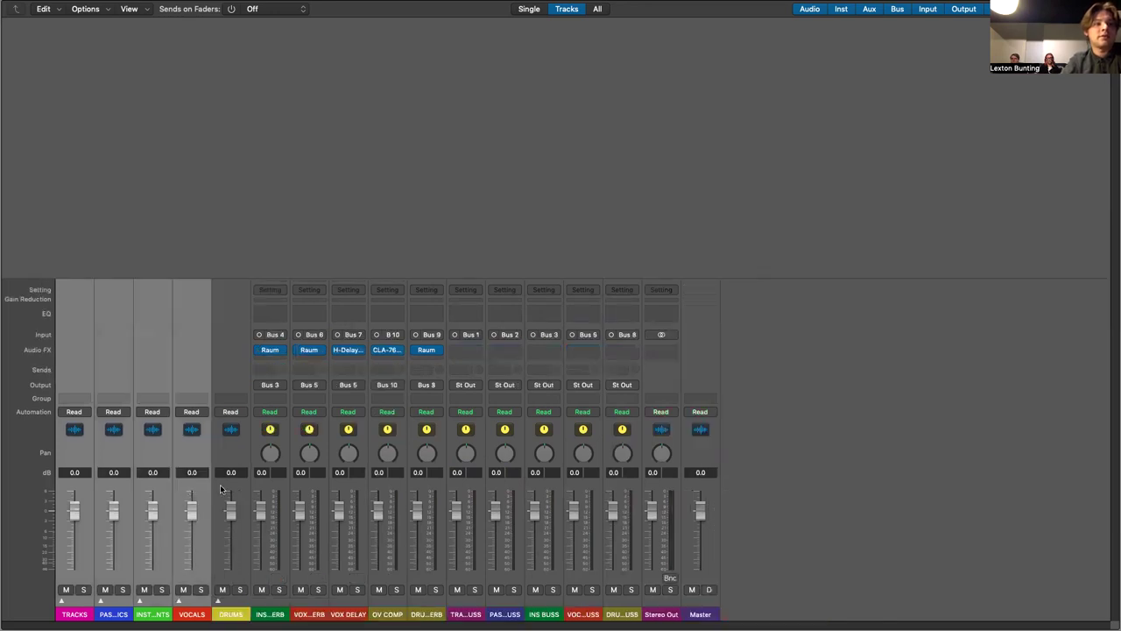
pyautogui.click(79, 489)
pyautogui.keyDown('shift'); pyautogui.click(221, 486); pyautogui.keyUp('shift')
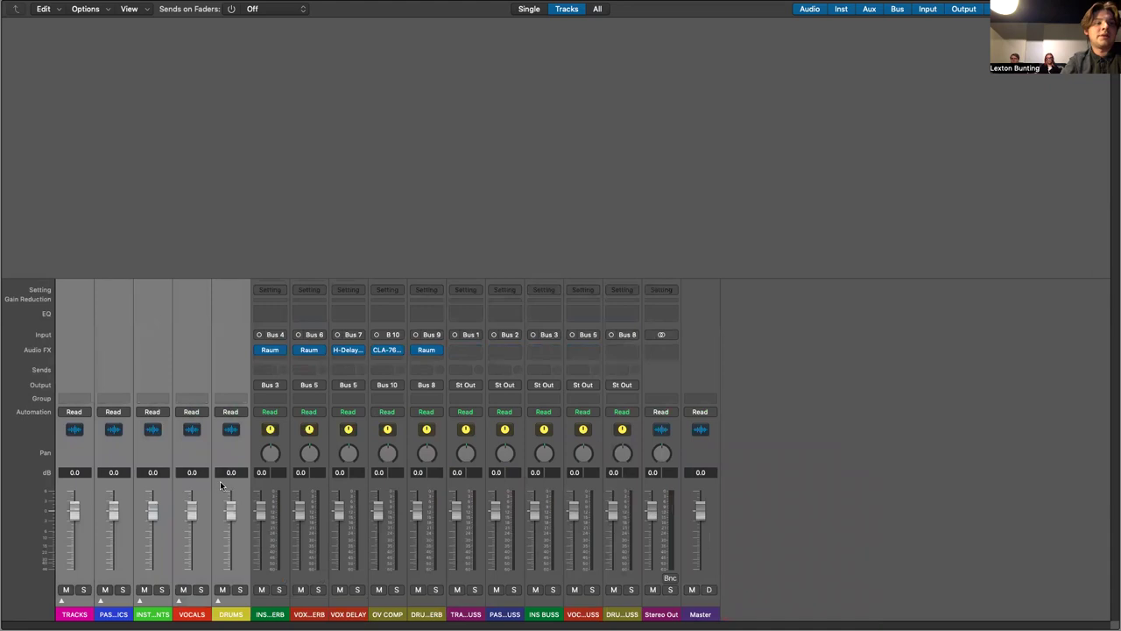
pyautogui.click(268, 487)
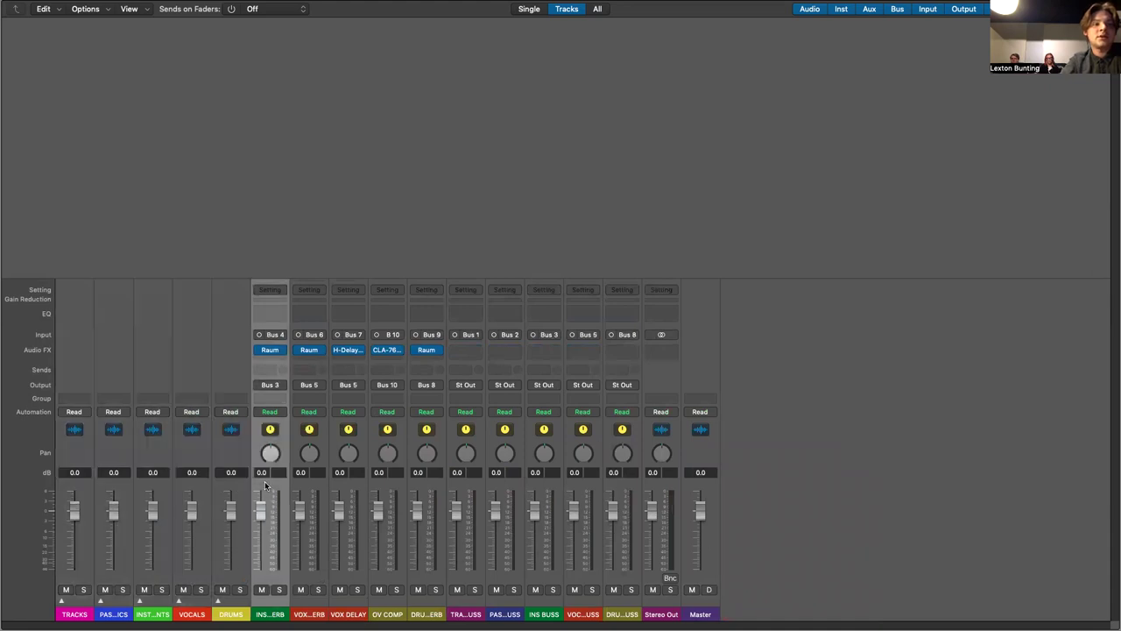
# Select the instrument reverb through drum reverb effects channels together, then the five buss channels, and finally the tracks buss alone
pyautogui.keyDown('shift'); pyautogui.click(409, 484); pyautogui.keyUp('shift')
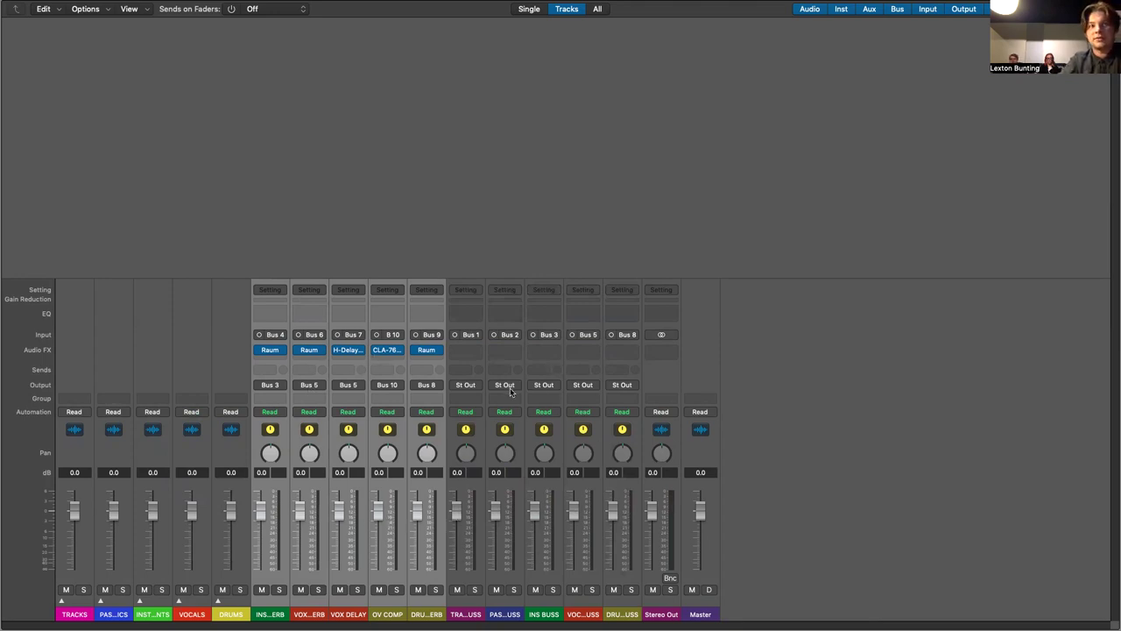
pyautogui.click(477, 464)
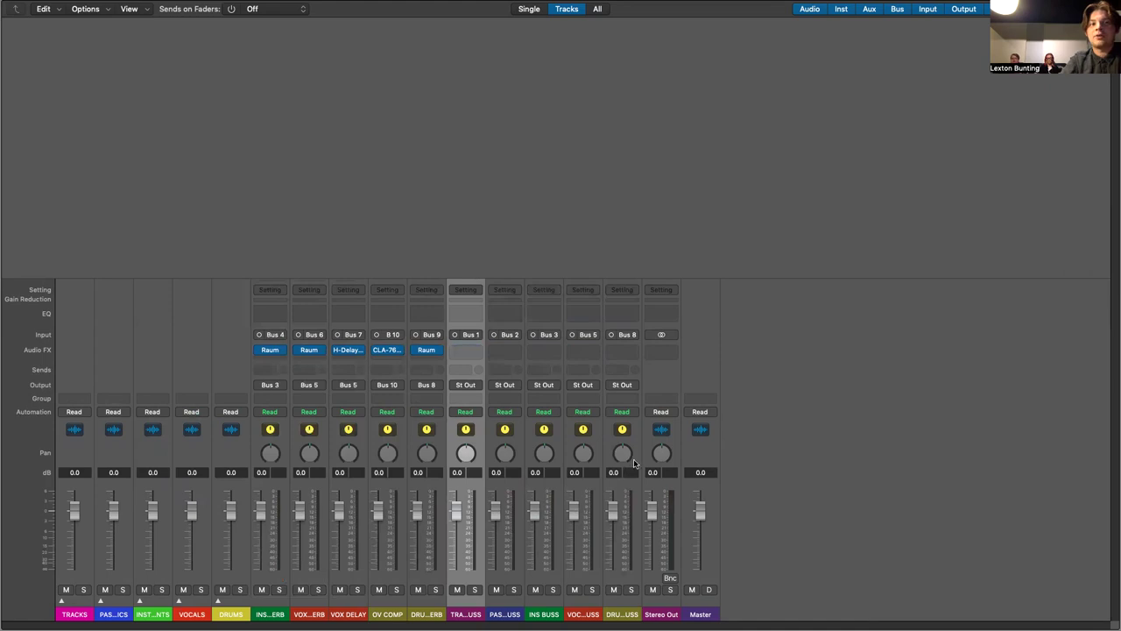
pyautogui.keyDown('shift'); pyautogui.click(637, 464); pyautogui.keyUp('shift')
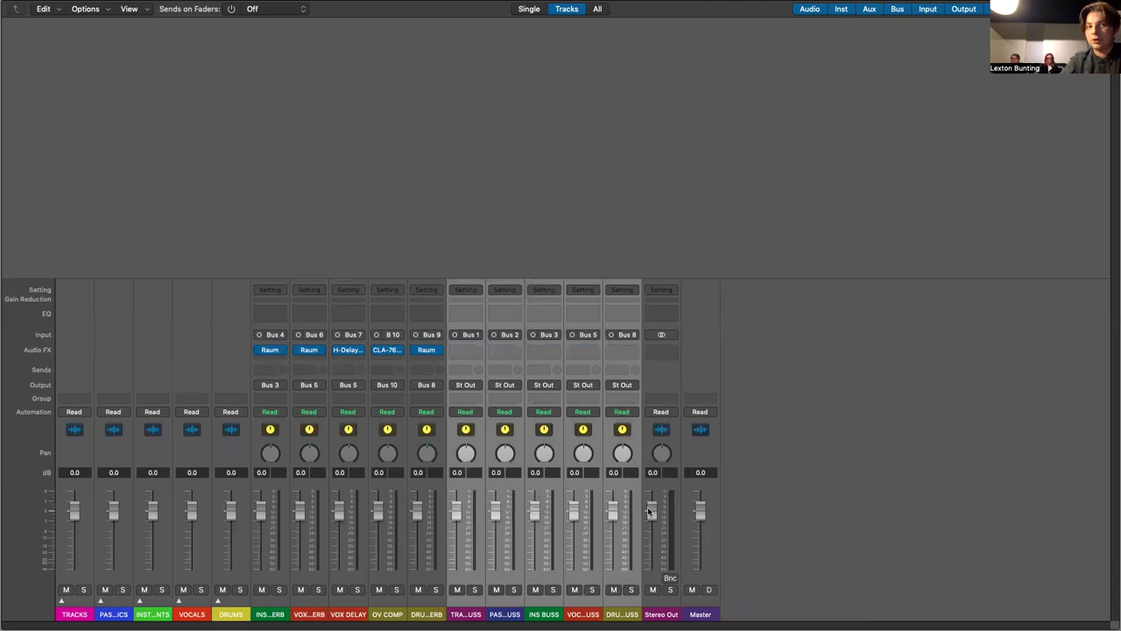
pyautogui.click(448, 447)
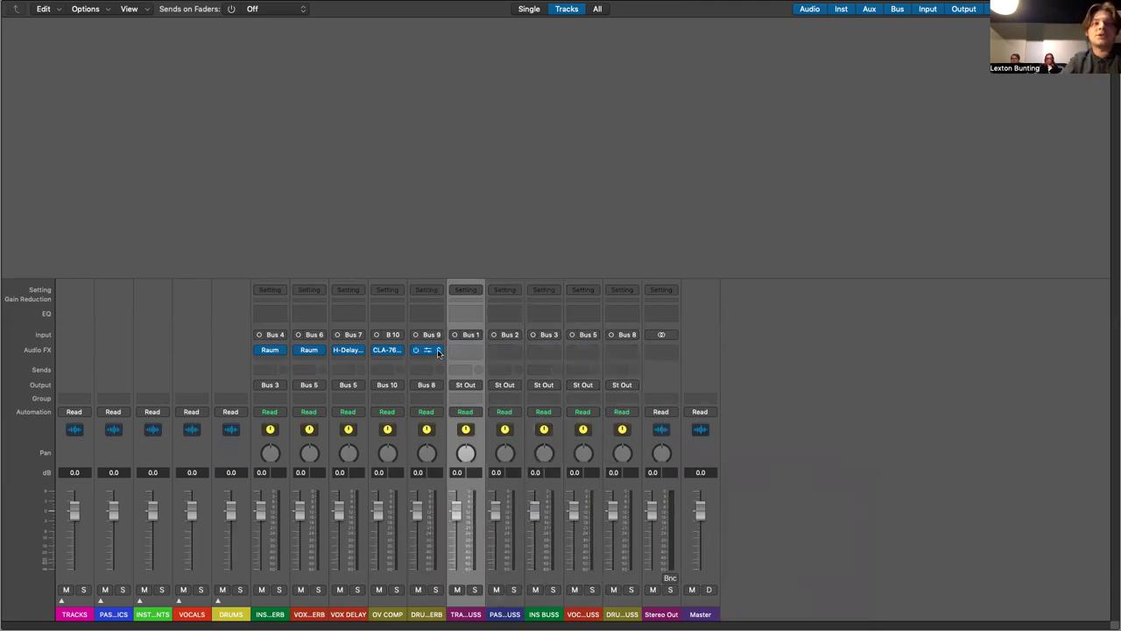
# Insert CLA-76 (m) on the pastor buss and set analog to 50Hz, output to about 23 and input to about 27
pyautogui.click(508, 353)
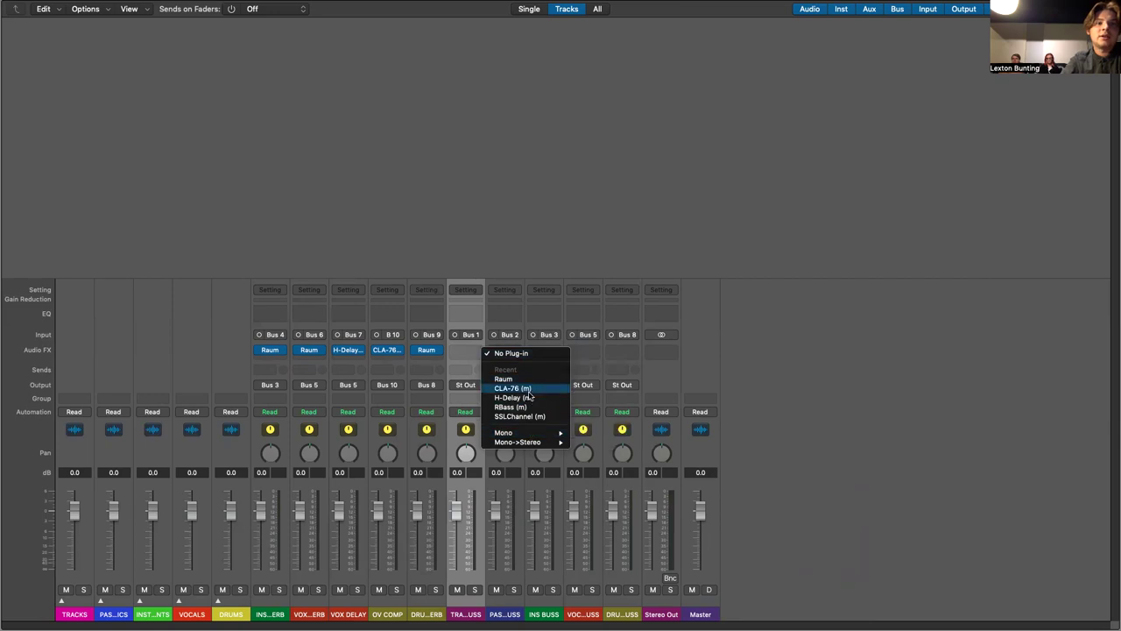
pyautogui.click(527, 391)
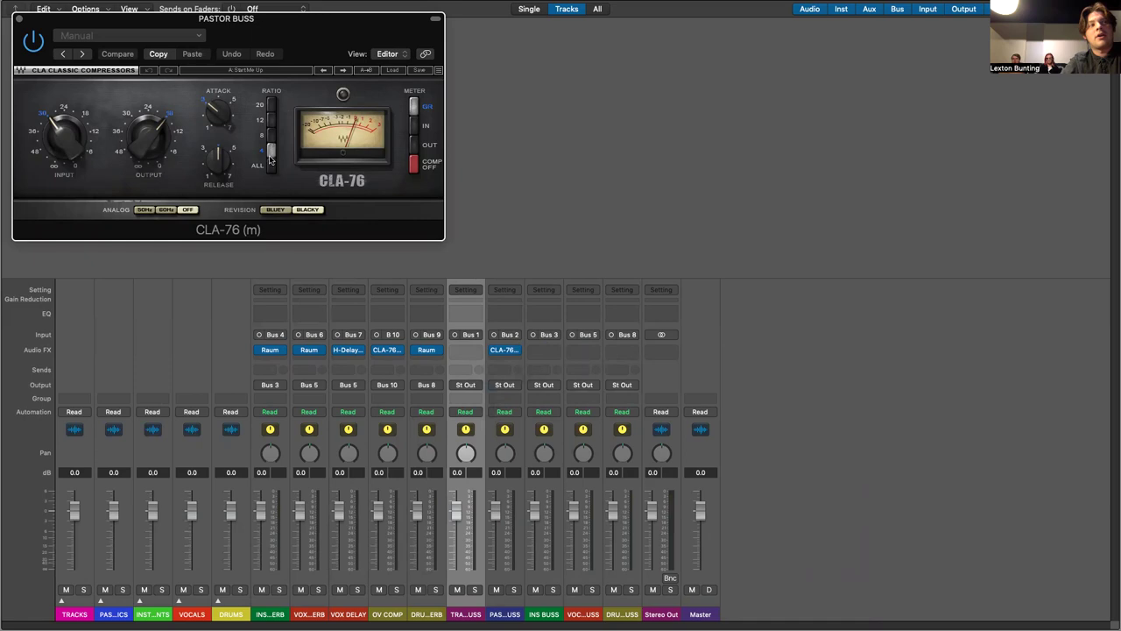
pyautogui.click(145, 210)
pyautogui.moveTo(149, 137); pyautogui.dragTo(149, 125)
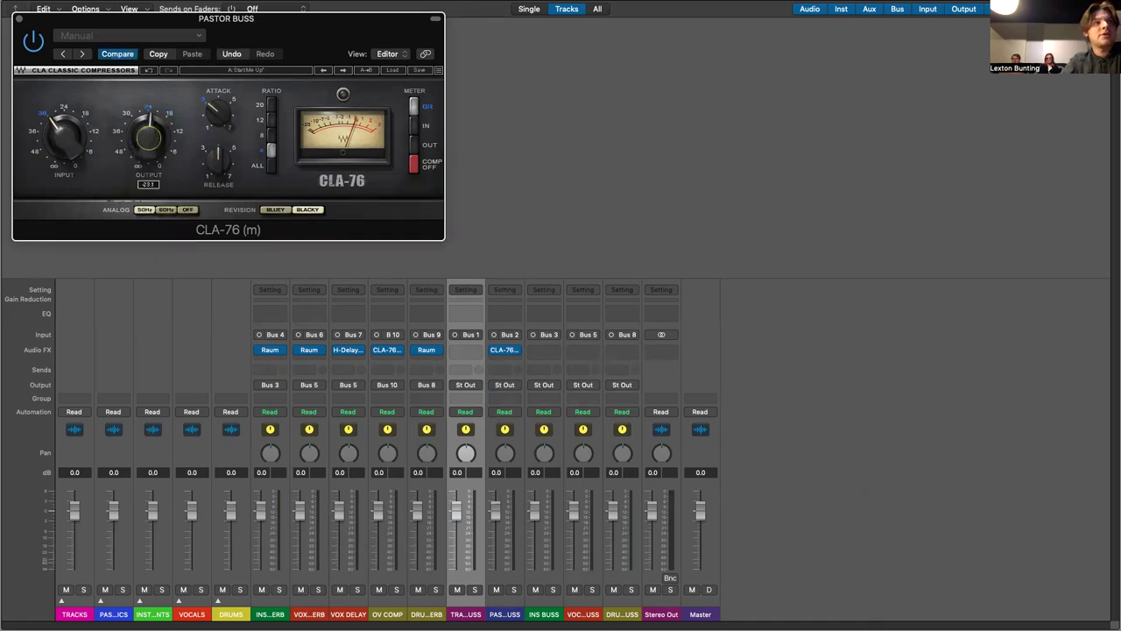
pyautogui.moveTo(64, 139); pyautogui.dragTo(64, 128)
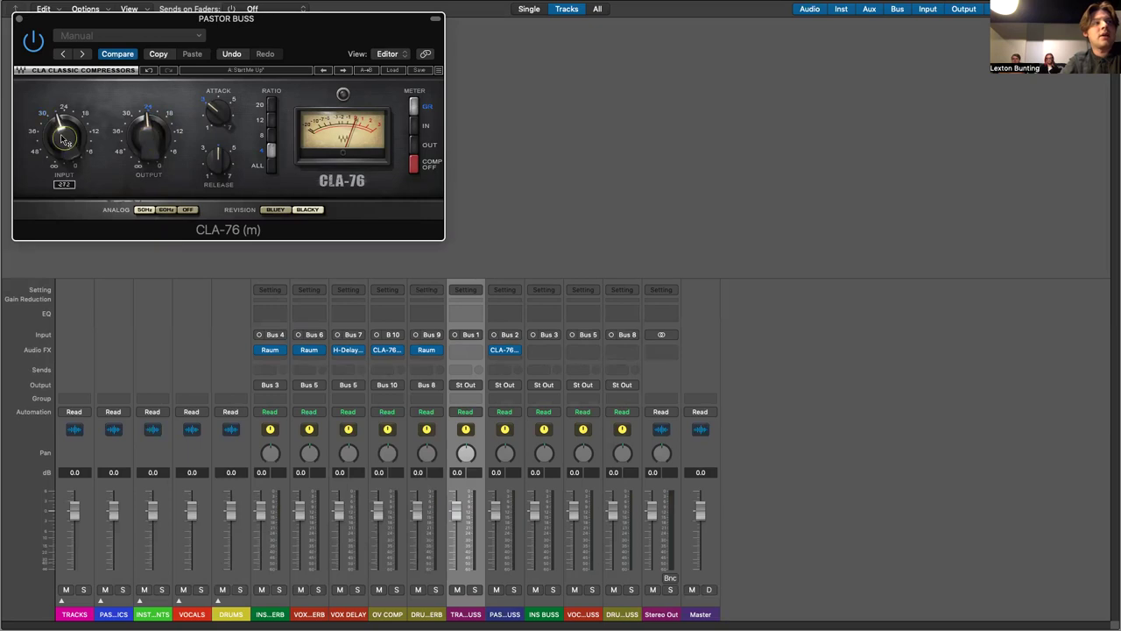
# Turn up the pastor buss CLA-76's attack setting, switch its revision to Bluey and close the plug-in window
pyautogui.moveTo(218, 111); pyautogui.dragTo(217, 140)
pyautogui.click(277, 210)
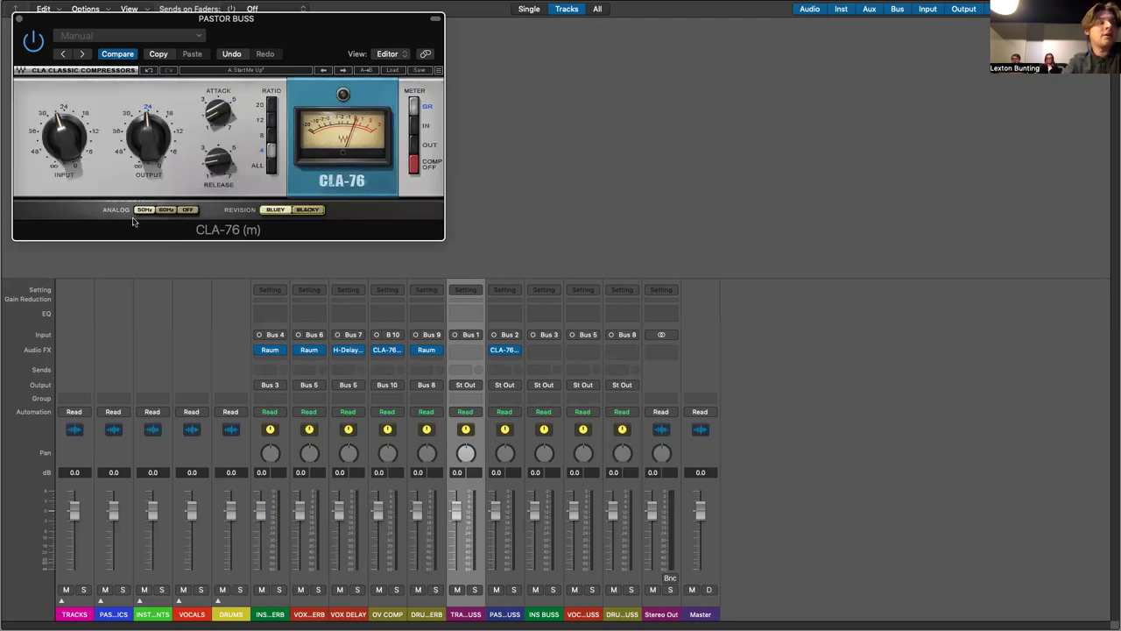
pyautogui.click(18, 18)
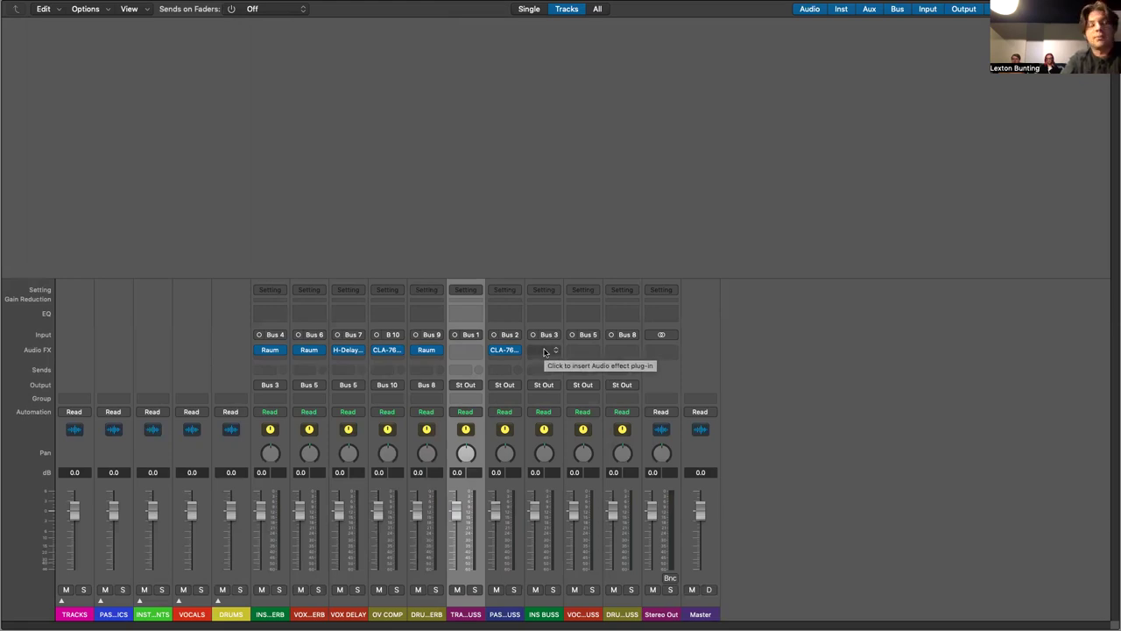
pyautogui.rightClick(150, 462)
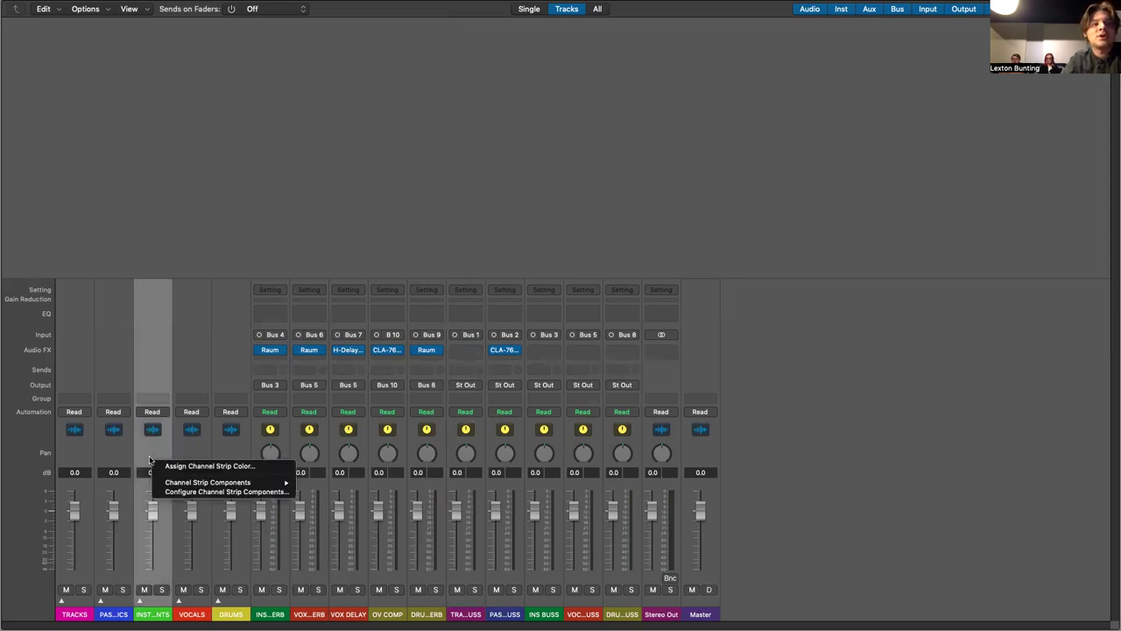
pyautogui.press('Escape')
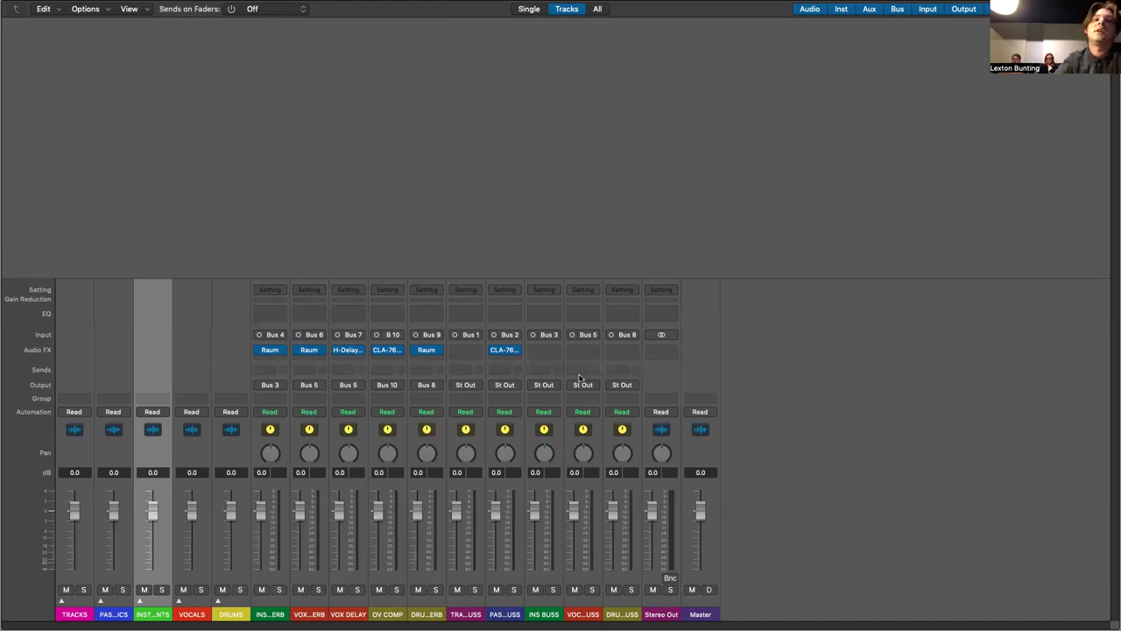
pyautogui.moveTo(519, 351)
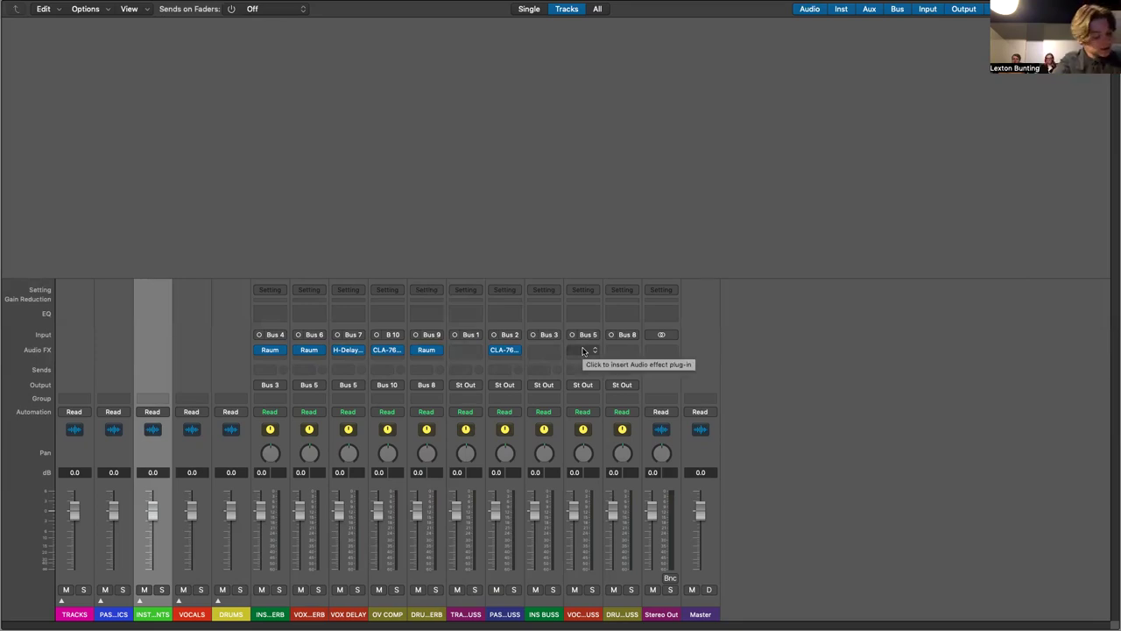
# Expand the vocals stack and insert the Waves CLA-2A (m) compressor on the vocal buss with its gain at about 50
pyautogui.click(178, 600)
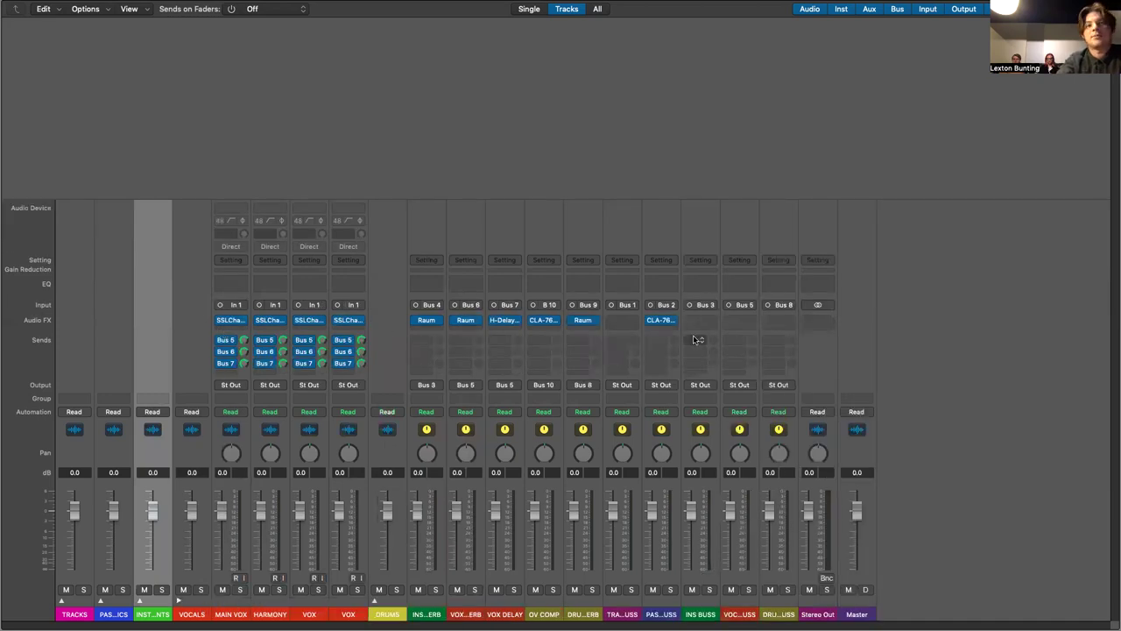
pyautogui.click(740, 322)
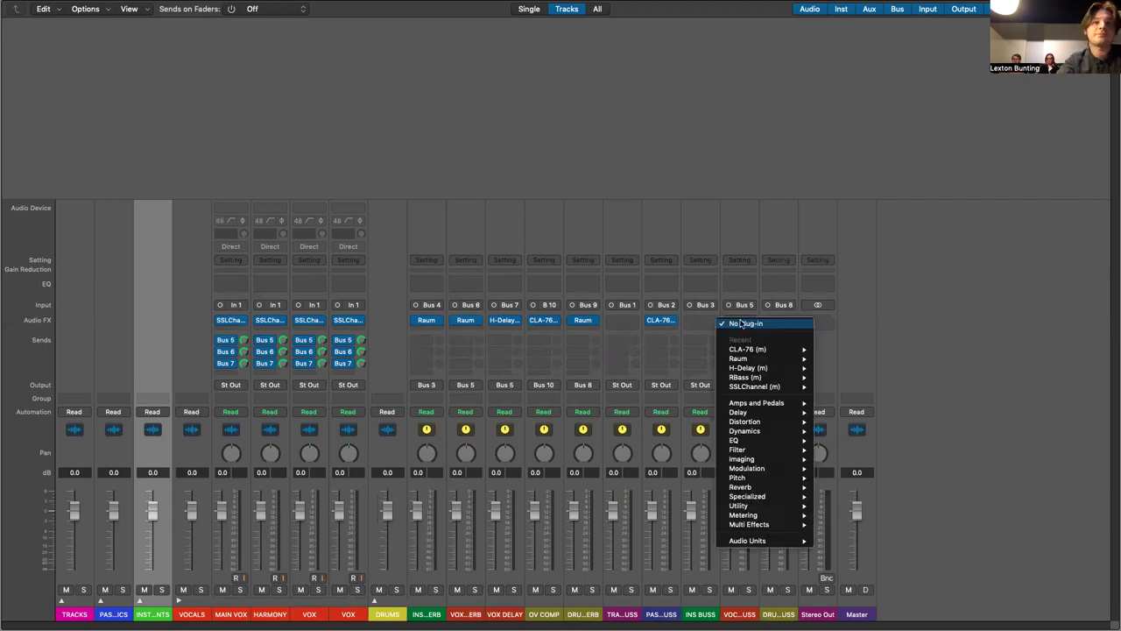
pyautogui.click(741, 323)
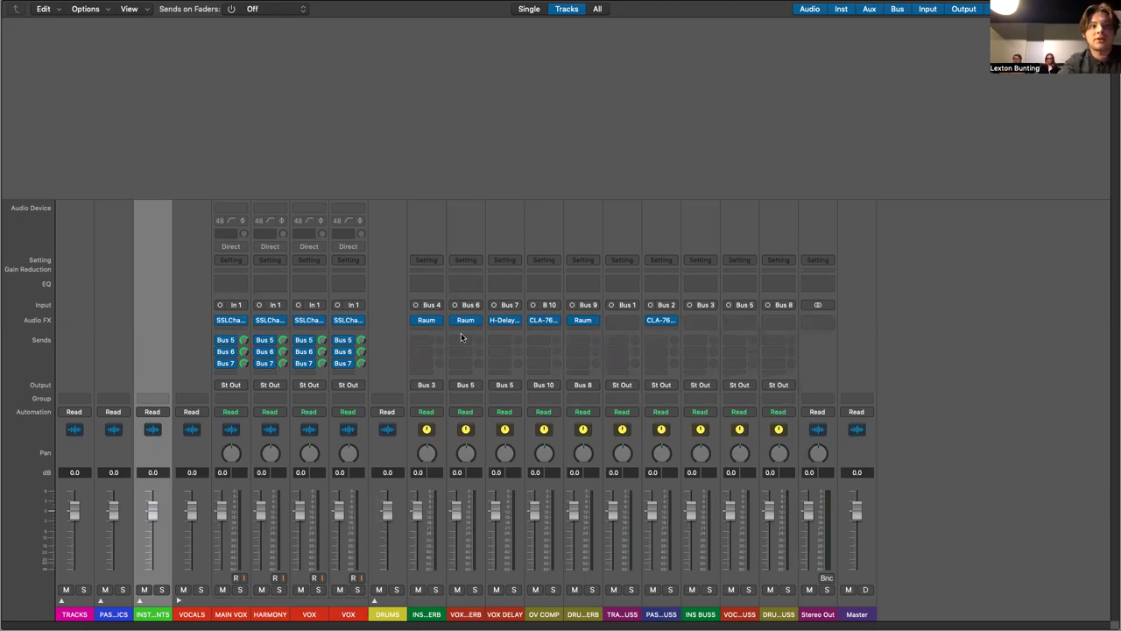
pyautogui.click(734, 322)
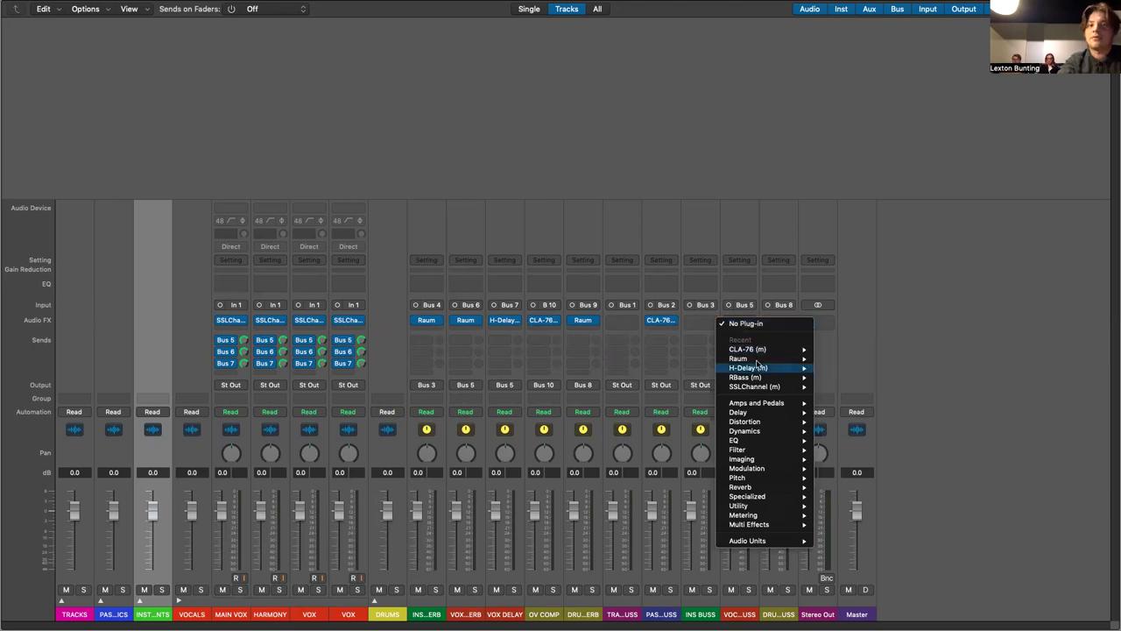
pyautogui.moveTo(764, 391)
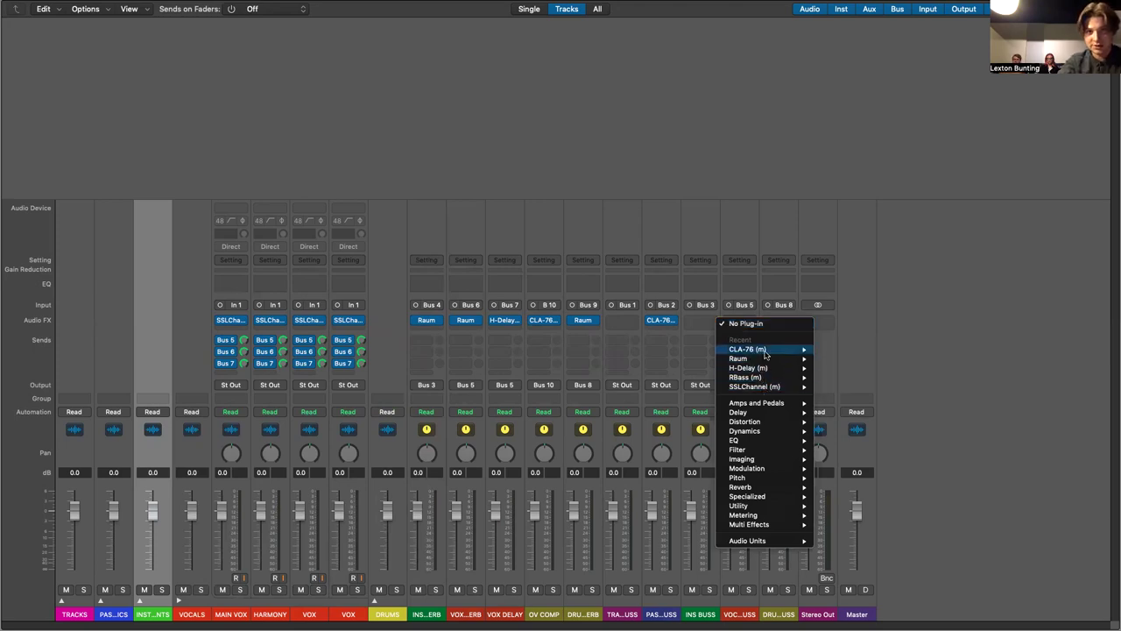
pyautogui.moveTo(764, 352)
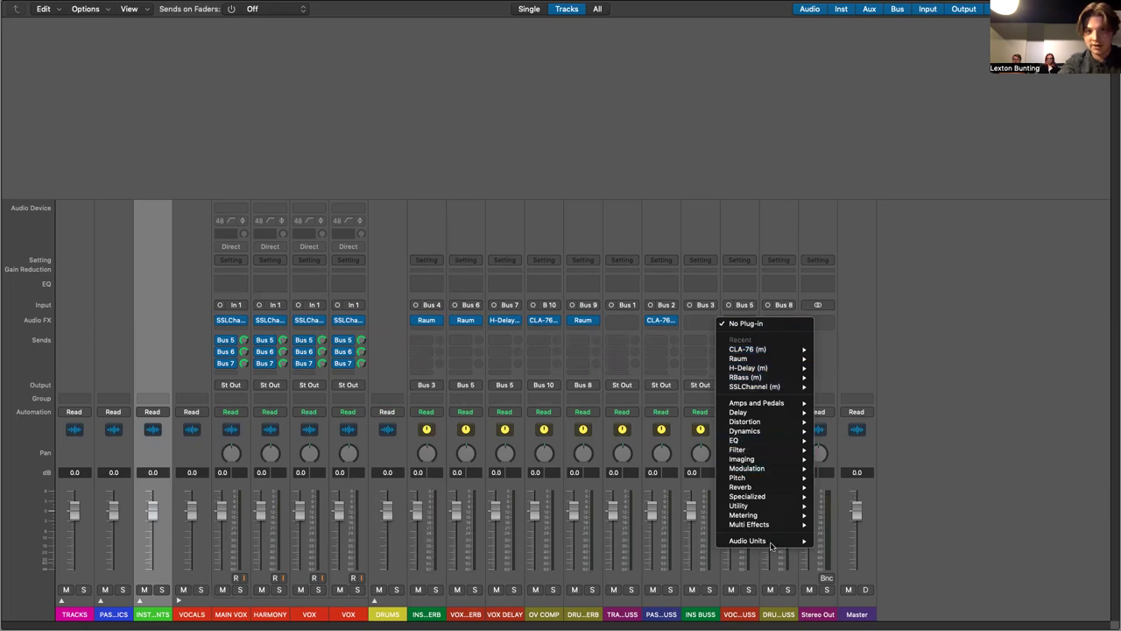
pyautogui.moveTo(775, 543)
pyautogui.moveTo(839, 615)
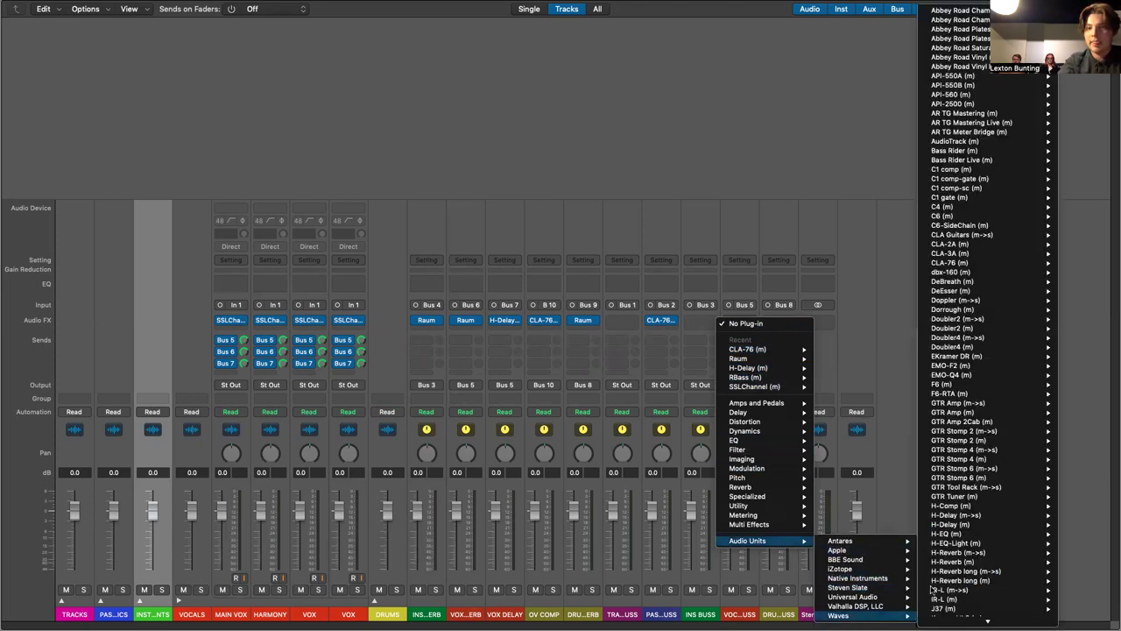
pyautogui.moveTo(950, 256)
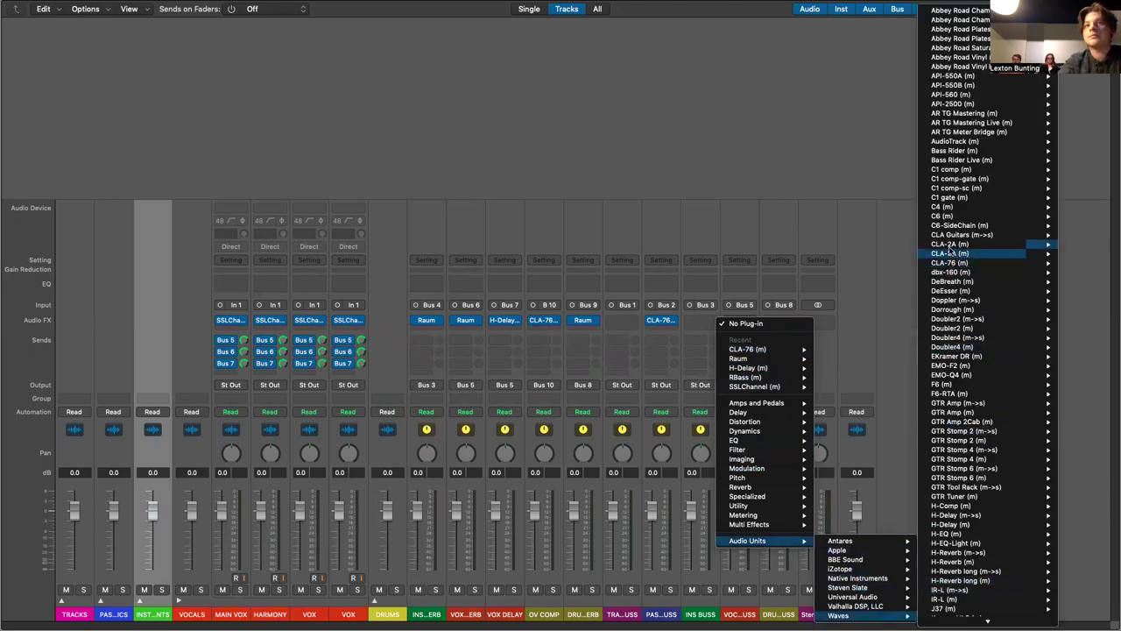
pyautogui.click(950, 245)
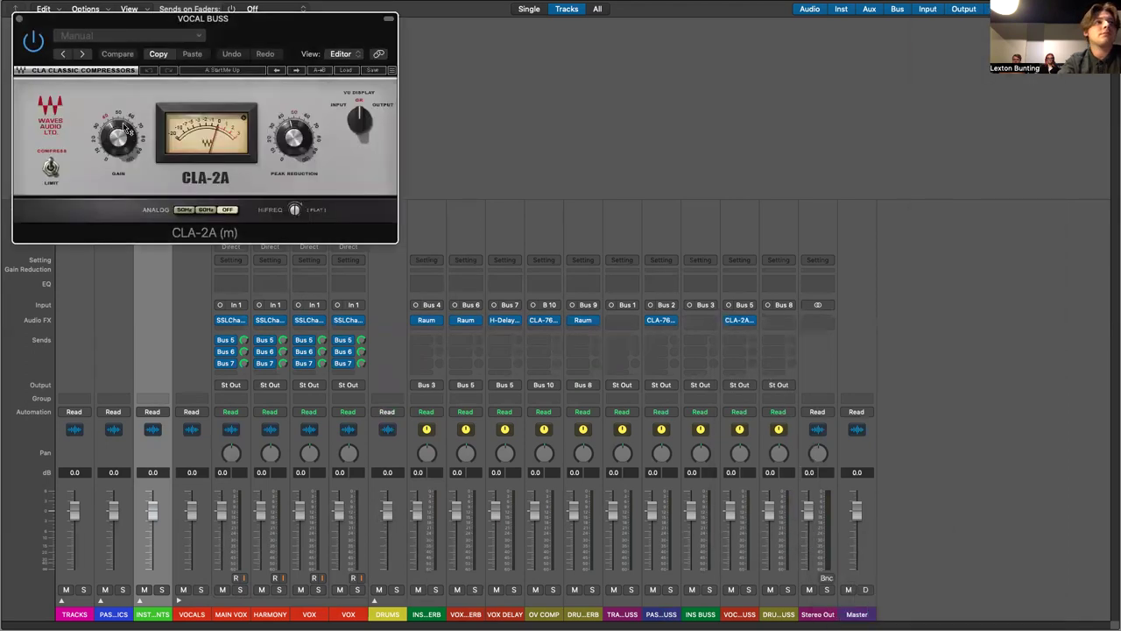
pyautogui.moveTo(293, 137)
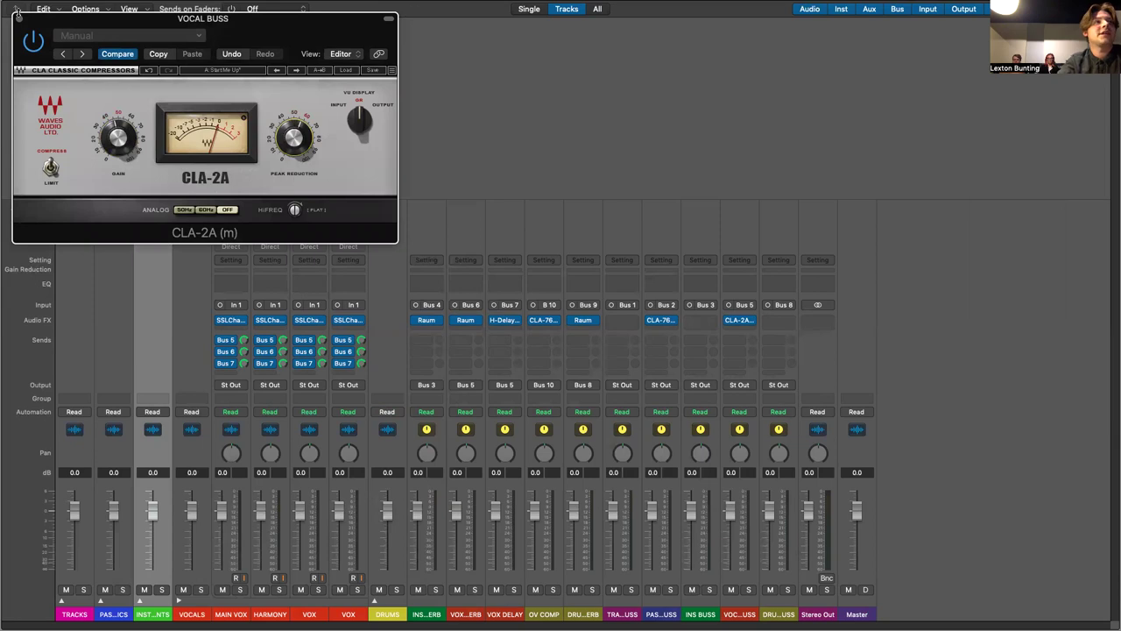
pyautogui.click(19, 20)
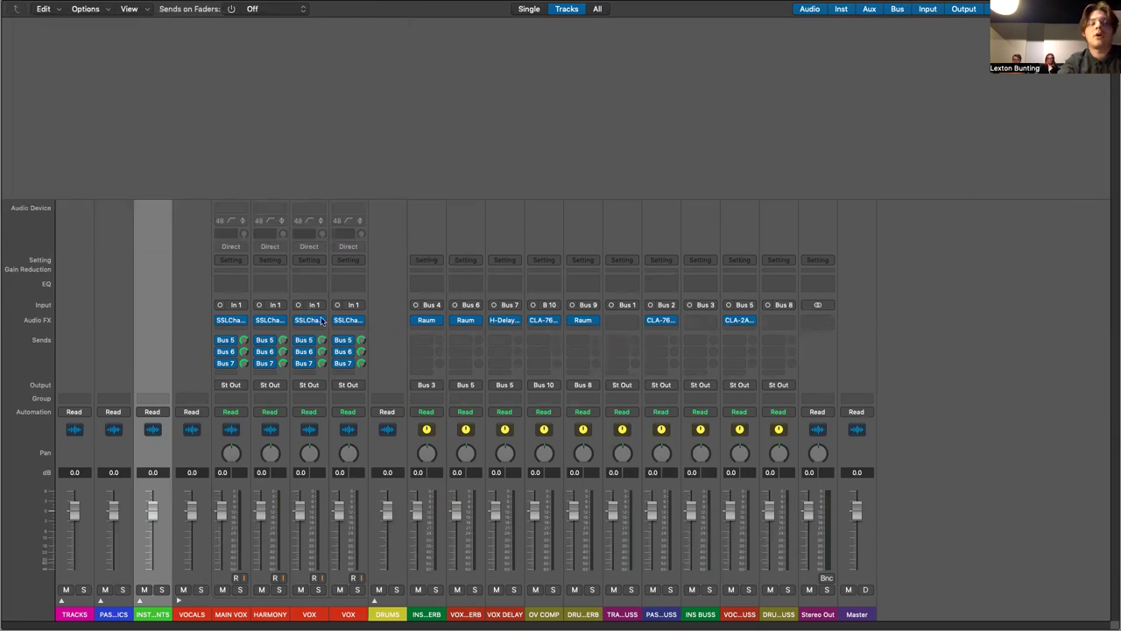
# Add CLA-76 (m) below CLA-2A on the vocal buss, turn up its attack and release settings, and choose the Bluey revision
pyautogui.click(744, 326)
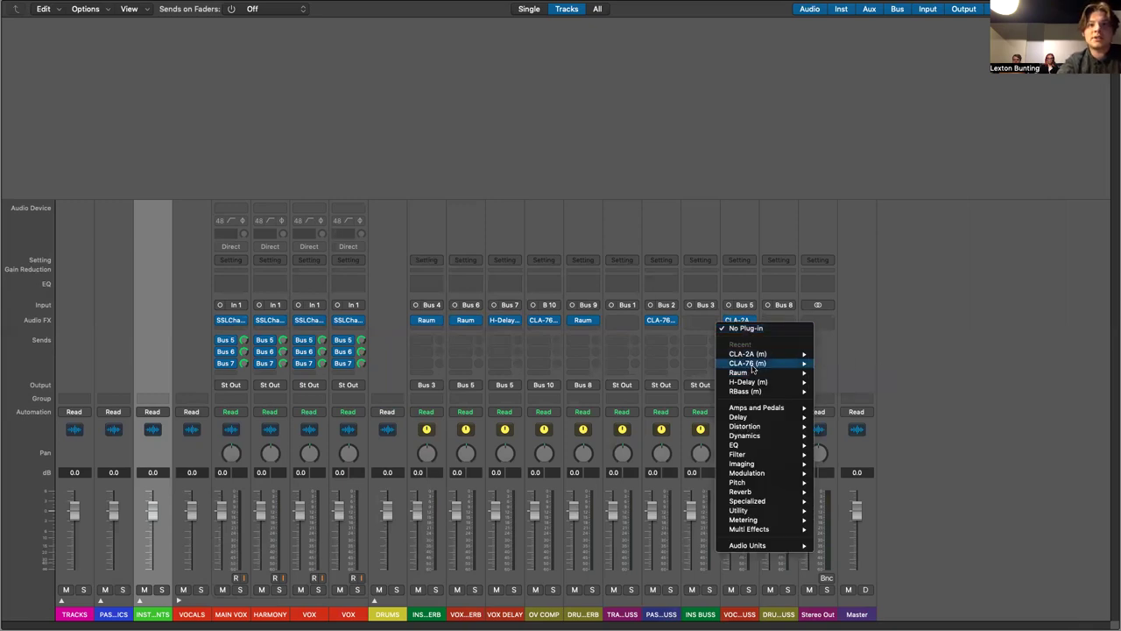
pyautogui.click(751, 366)
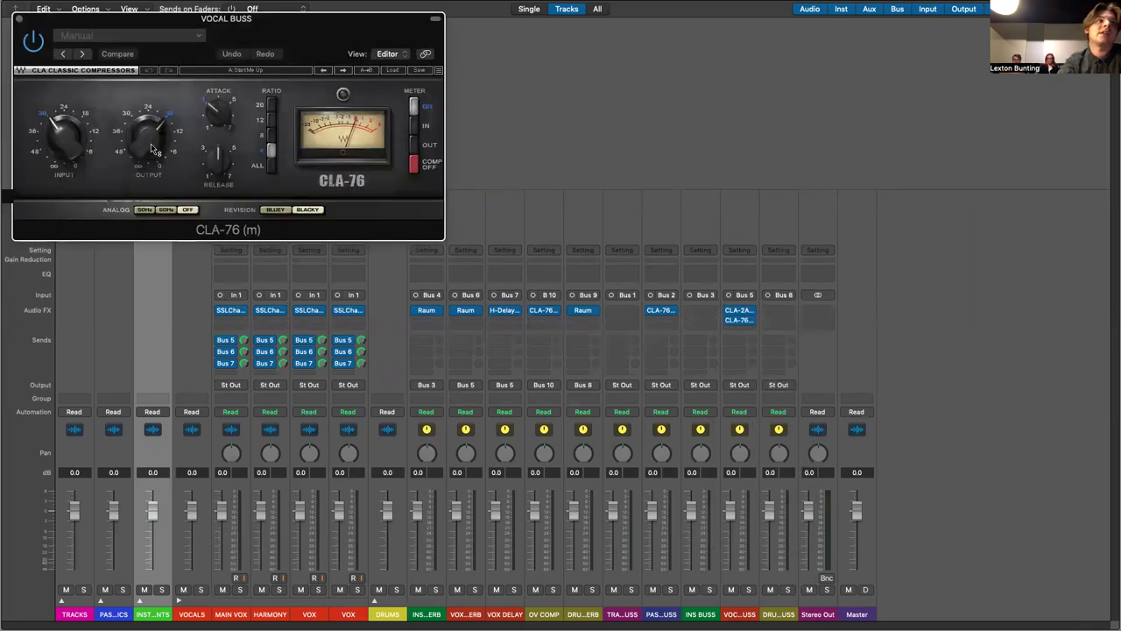
pyautogui.moveTo(217, 112); pyautogui.dragTo(219, 226)
pyautogui.moveTo(218, 159); pyautogui.dragTo(269, 195)
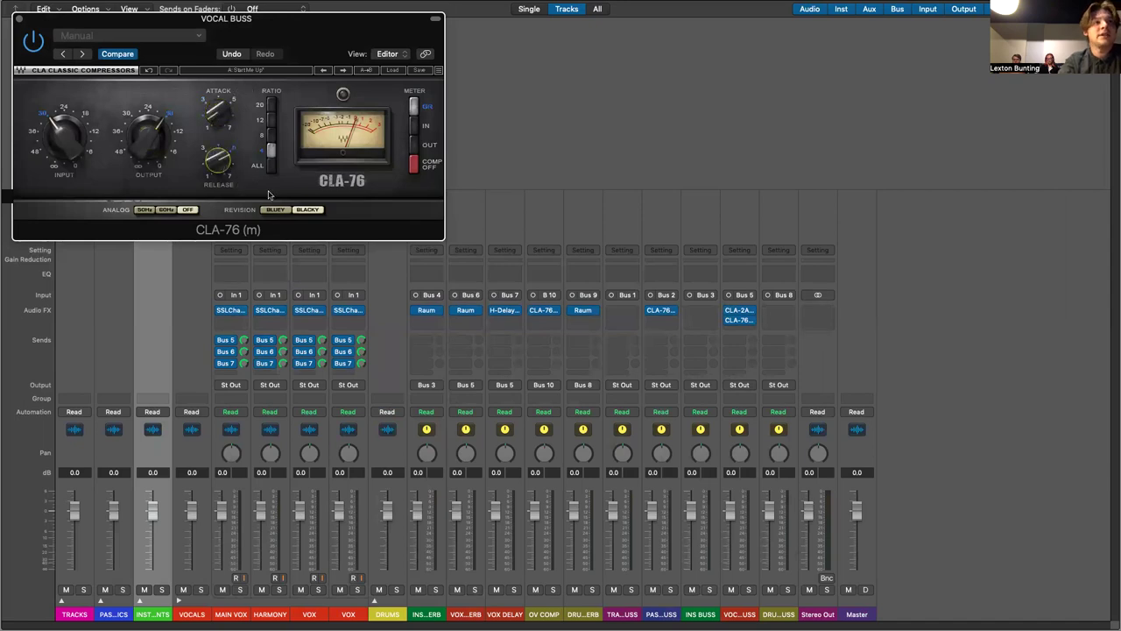
pyautogui.click(271, 209)
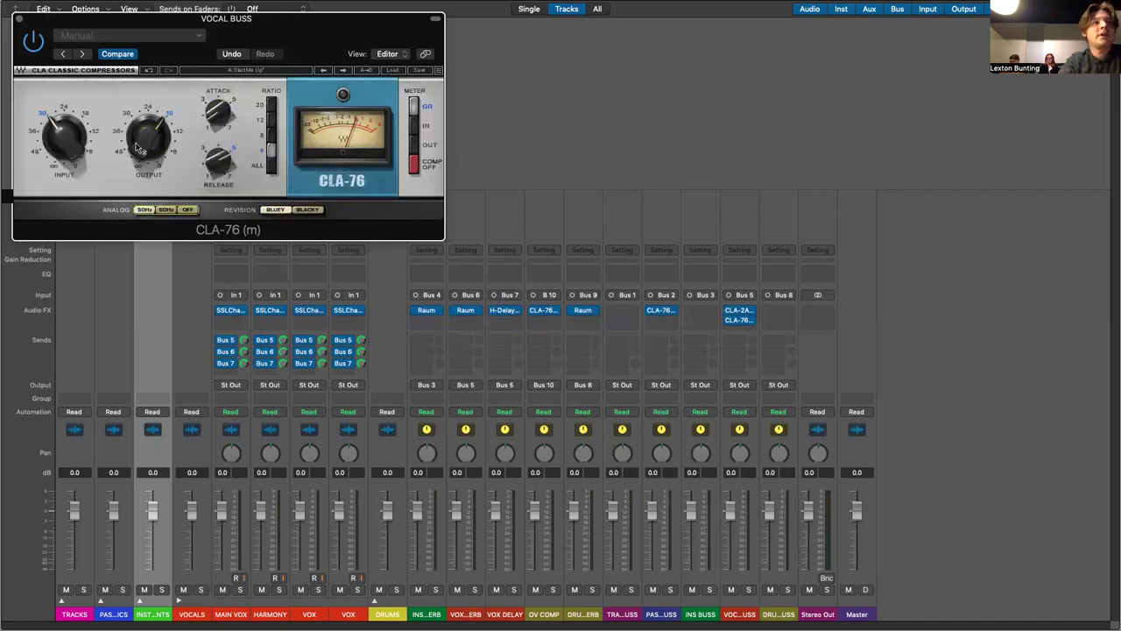
pyautogui.click(19, 18)
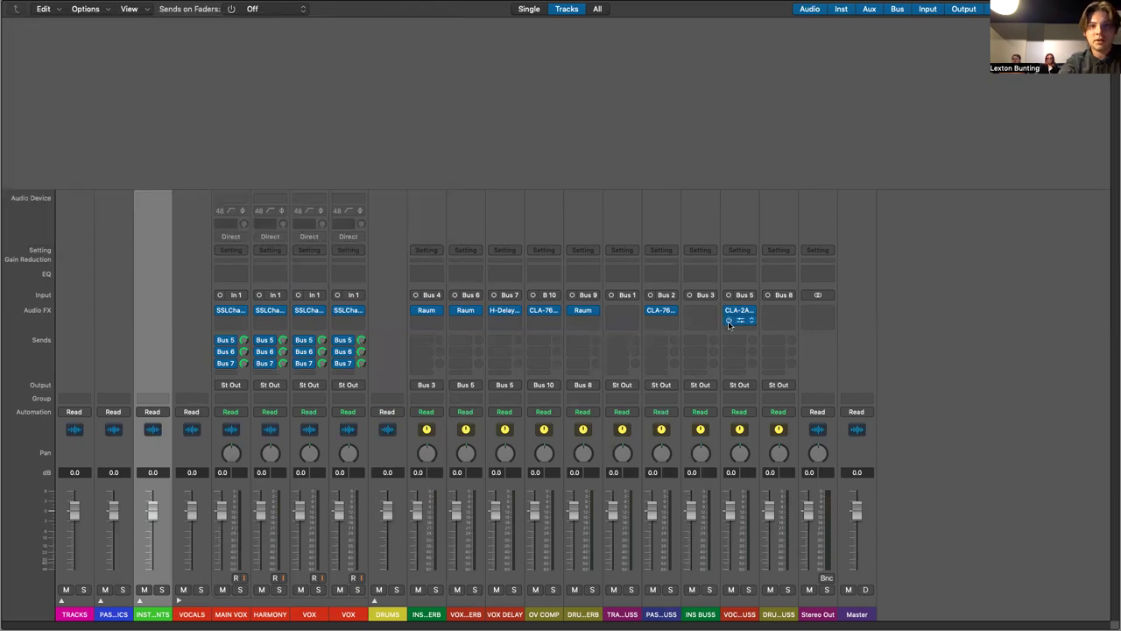
# Insert the Waves C6 (m) multiband compressor below CLA-76 on the vocal buss, leaving its default settings
pyautogui.click(733, 329)
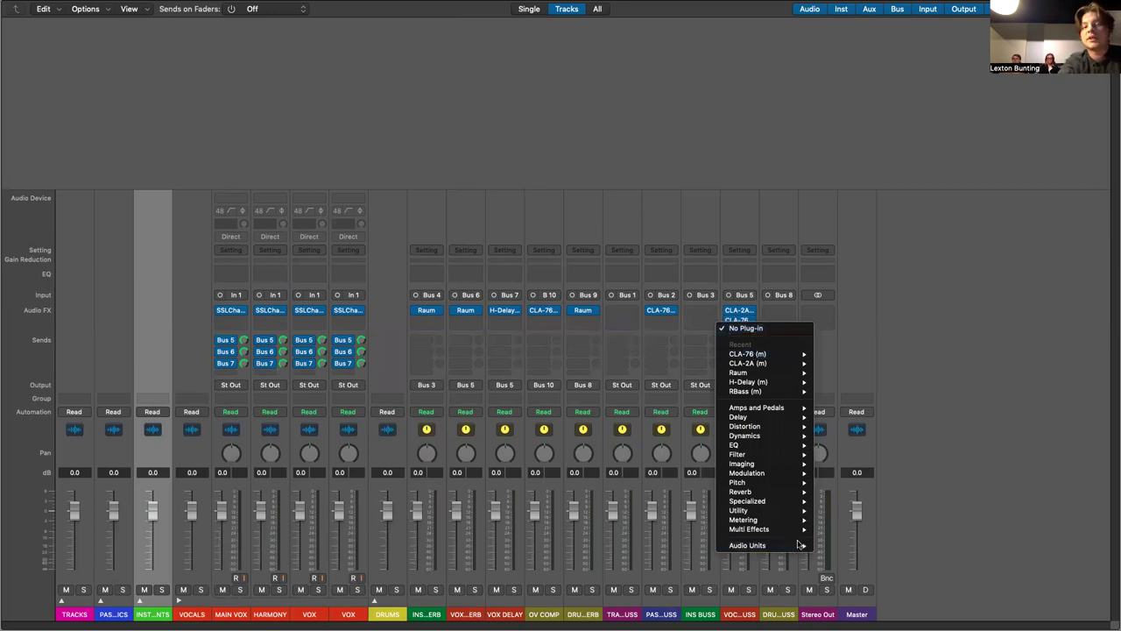
pyautogui.moveTo(796, 546)
pyautogui.moveTo(867, 620)
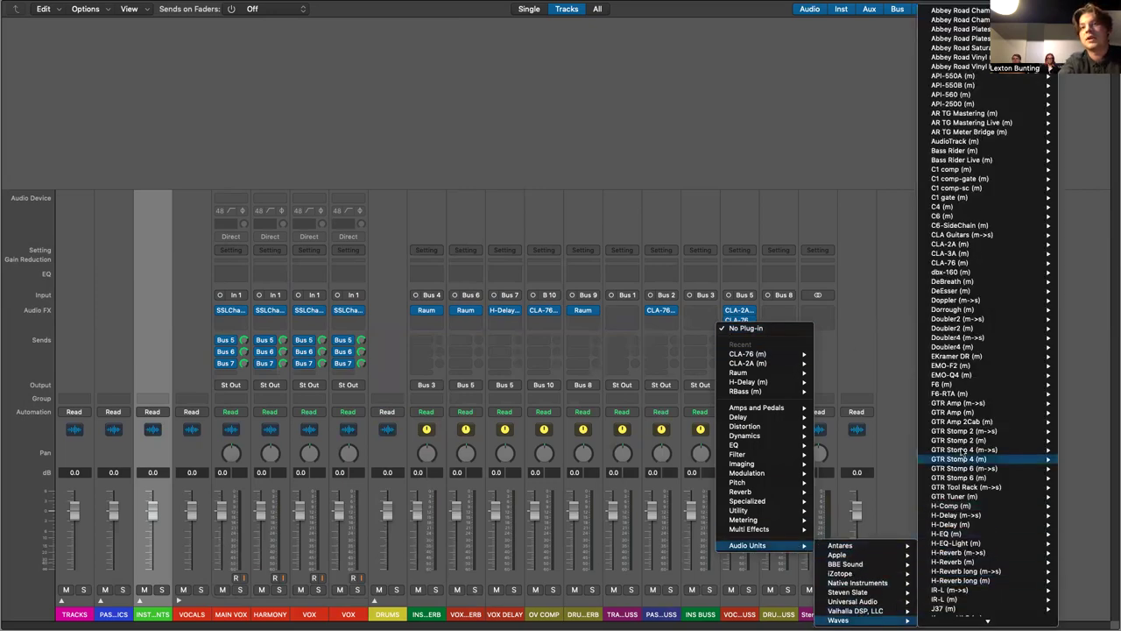
pyautogui.moveTo(950, 215)
pyautogui.click(1077, 215)
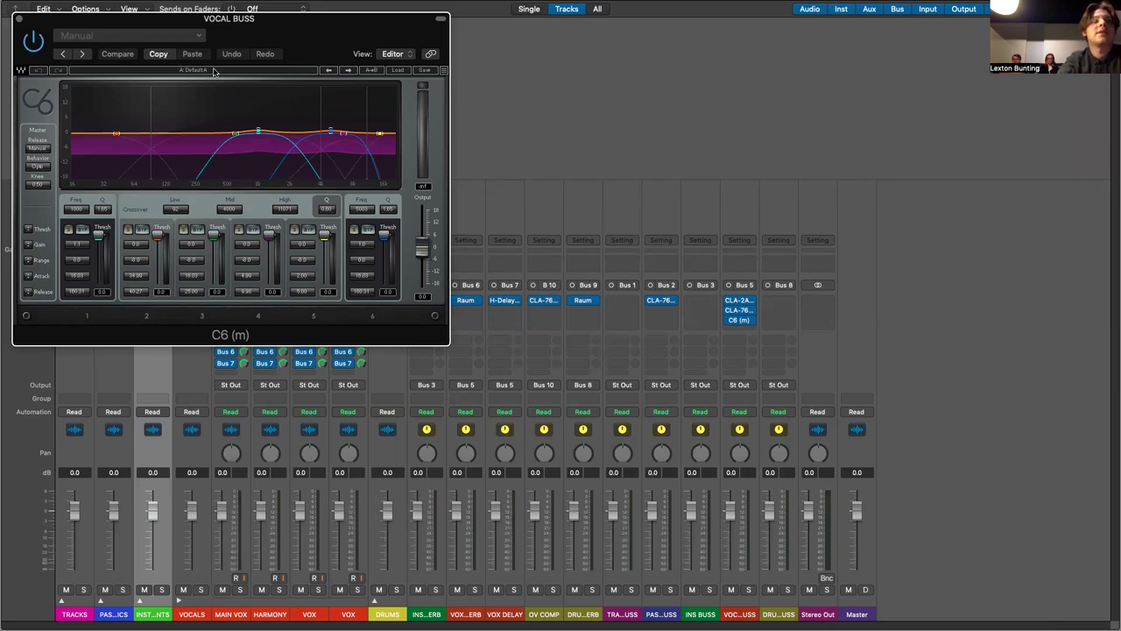
pyautogui.click(185, 41)
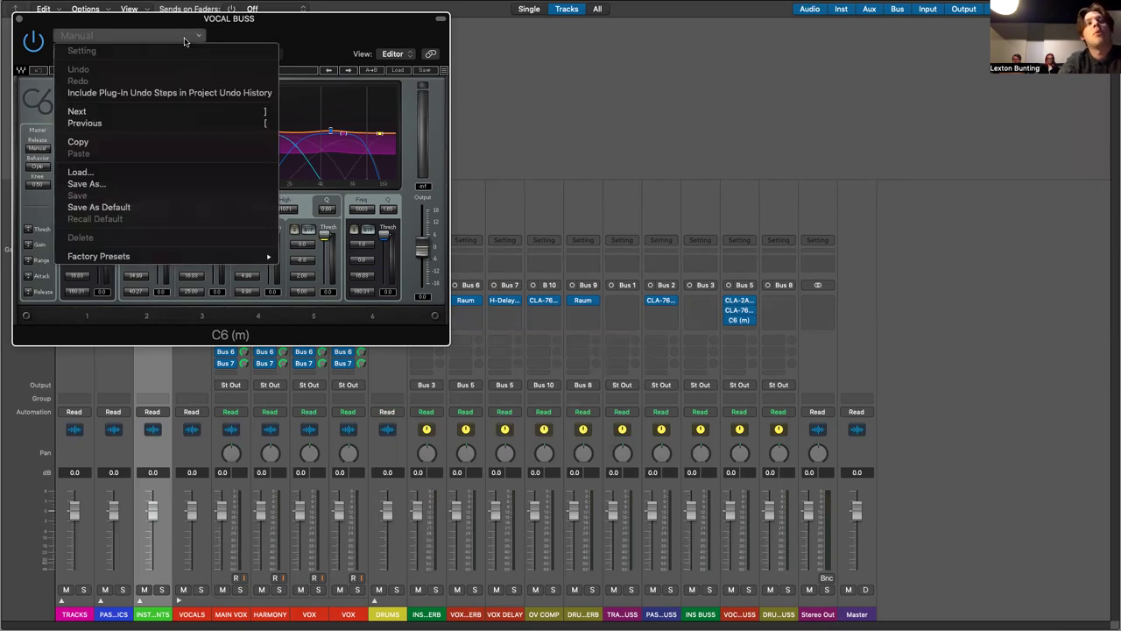
pyautogui.click(311, 41)
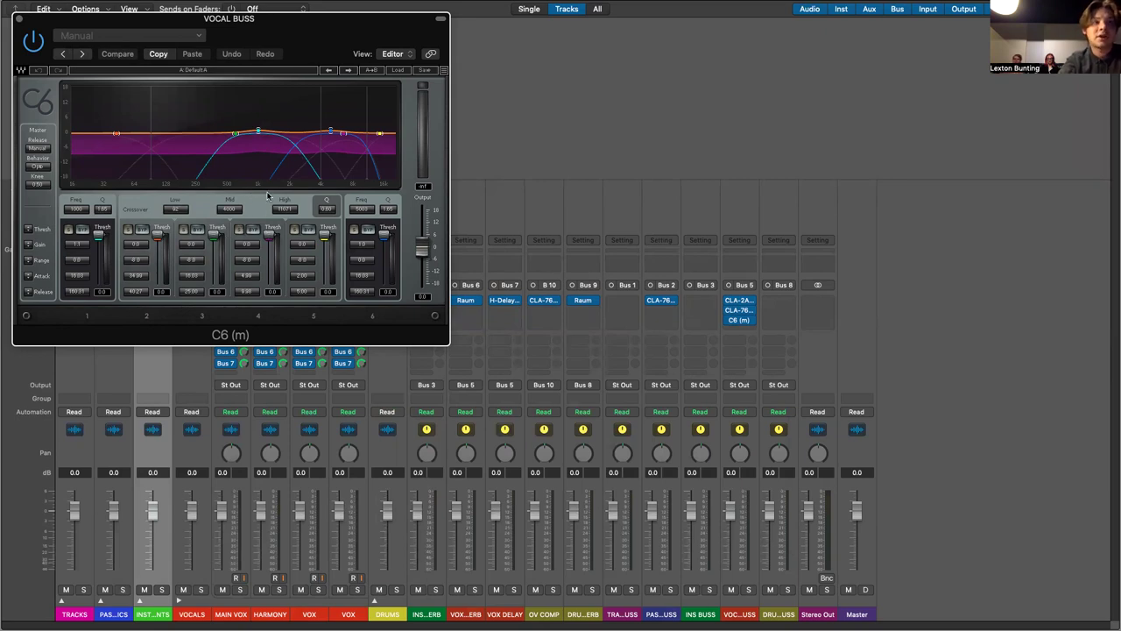
pyautogui.click(18, 19)
# Insert the Waves RDeEsser (m) below C6 on the vocal buss, leaving its default settings, and close the plug-in window
pyautogui.click(736, 324)
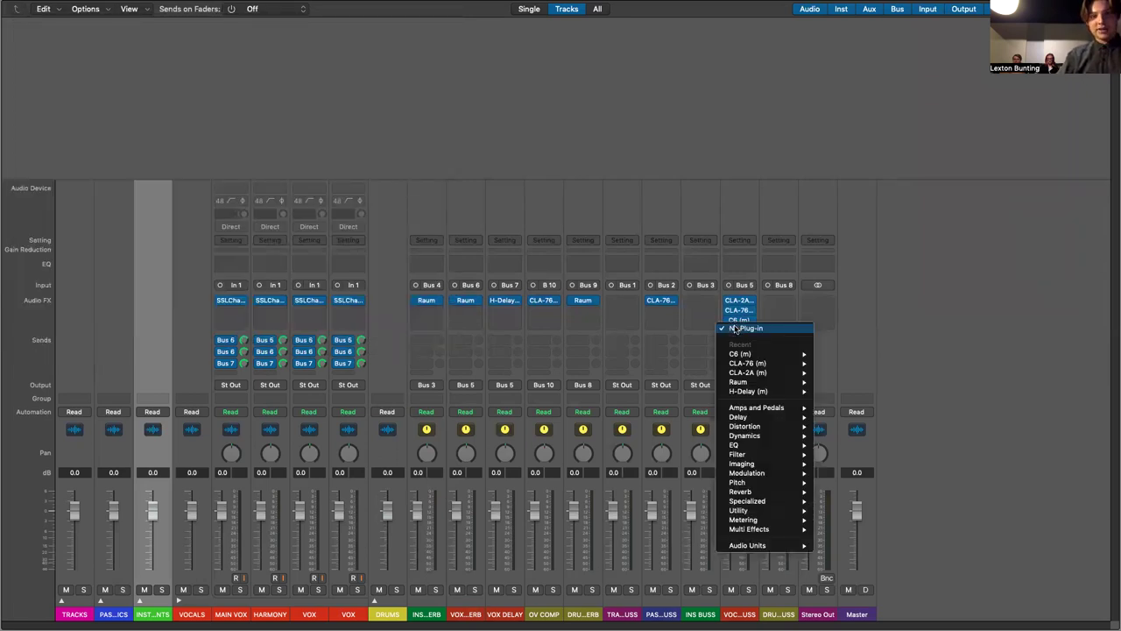
pyautogui.moveTo(761, 545)
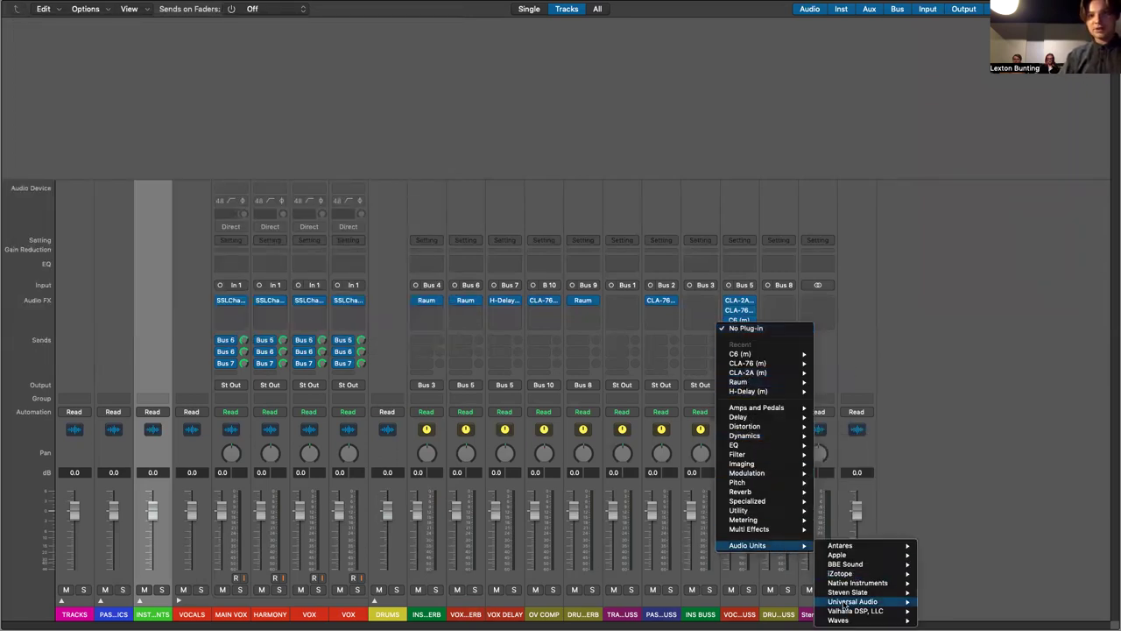
pyautogui.moveTo(841, 619)
pyautogui.scroll(-10, 926, 599)
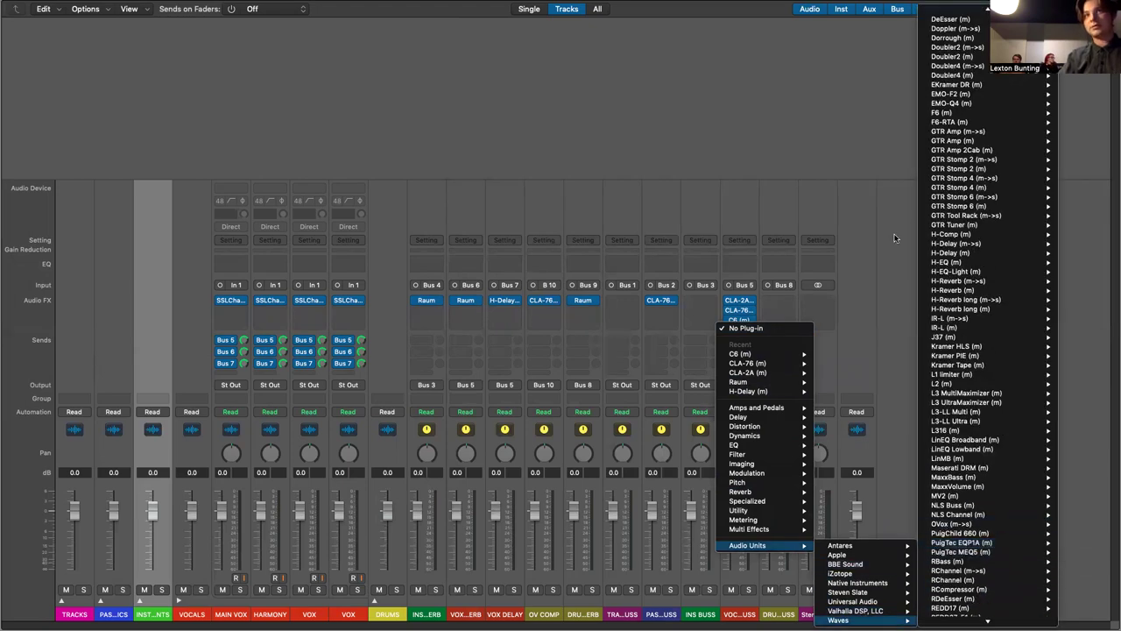
pyautogui.scroll(-3, 1011, 411)
pyautogui.scroll(-6, 1011, 411)
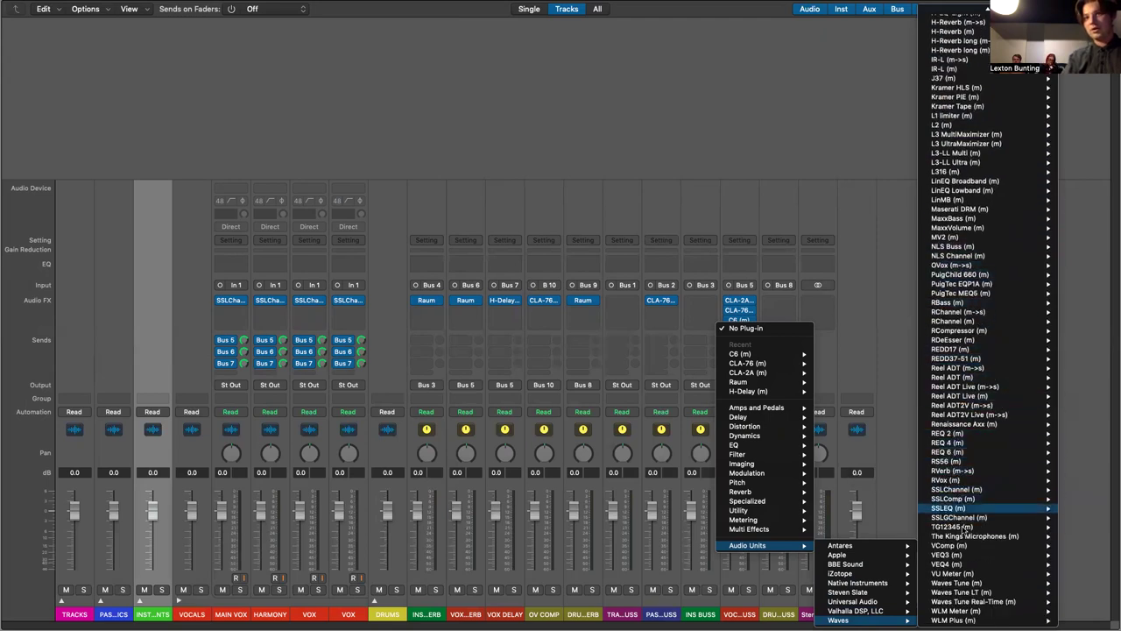
pyautogui.moveTo(967, 529)
pyautogui.scroll(2, 967, 527)
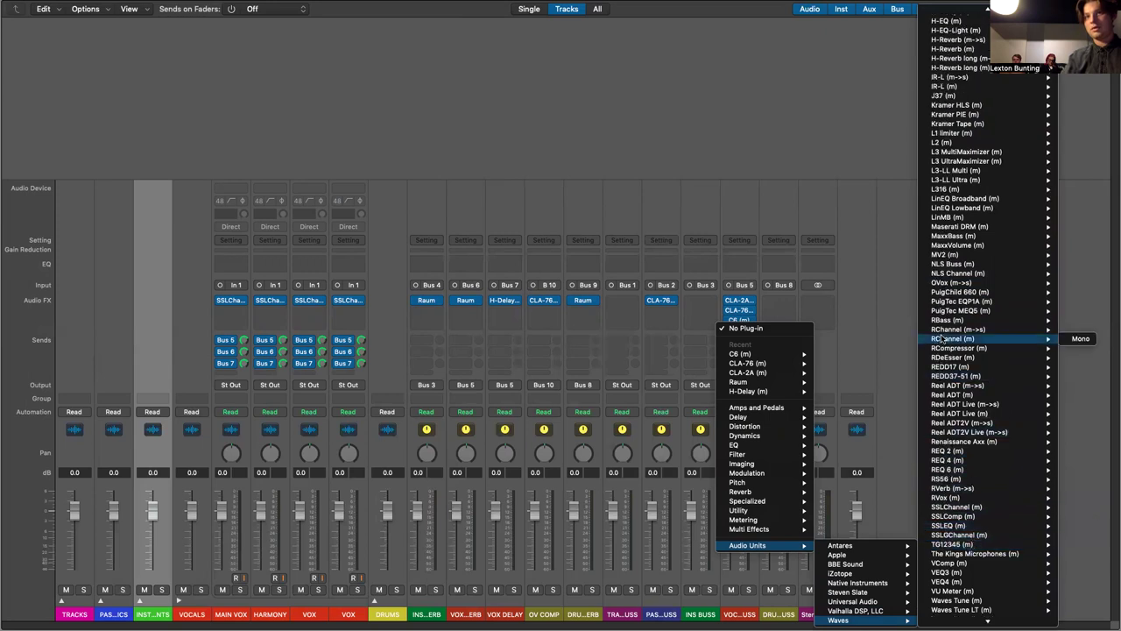
pyautogui.click(935, 359)
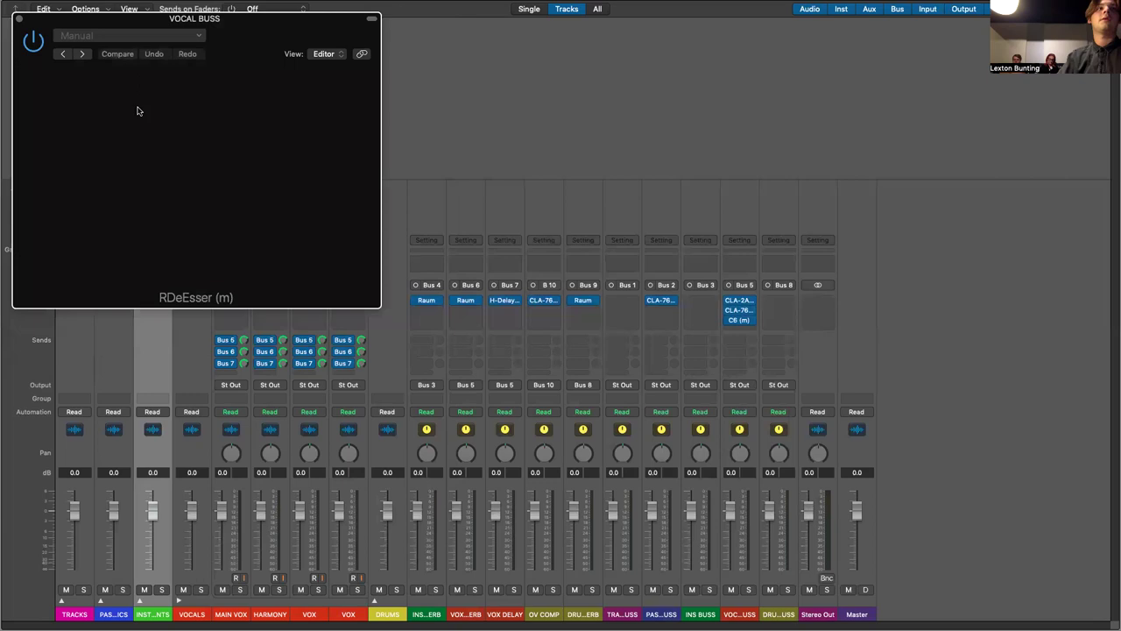
pyautogui.click(19, 20)
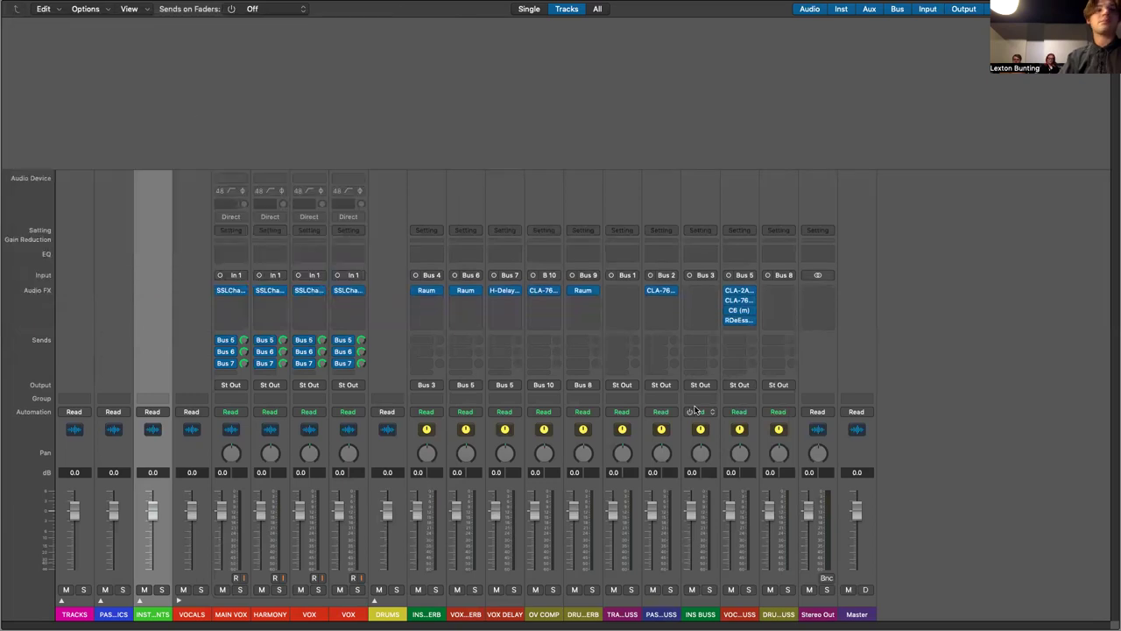
# Insert the Waves EKramer DR (m) plug-in on the drum buss with its default settings and close its window
pyautogui.click(782, 292)
pyautogui.moveTo(818, 511)
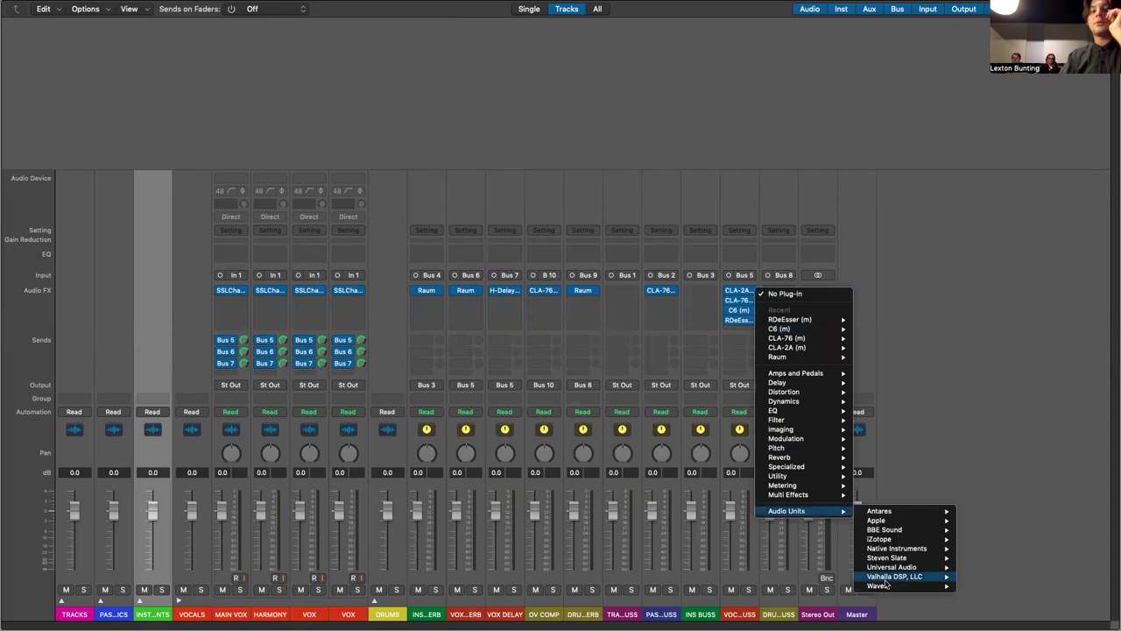
pyautogui.moveTo(902, 585)
pyautogui.moveTo(1020, 477)
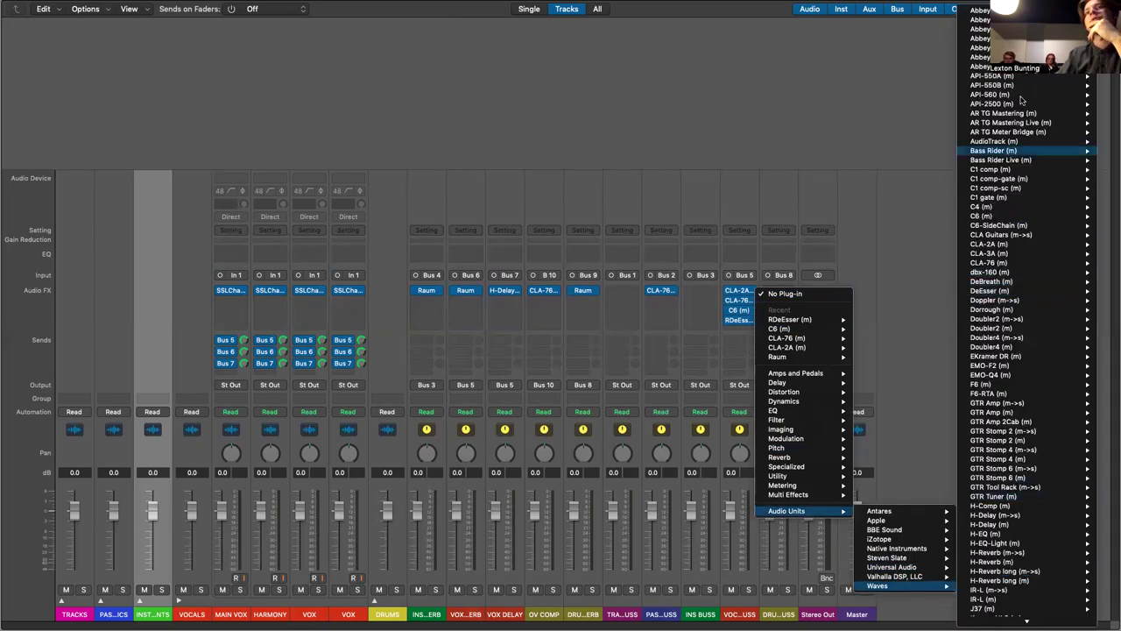
pyautogui.moveTo(1038, 313)
pyautogui.scroll(-3, 1051, 368)
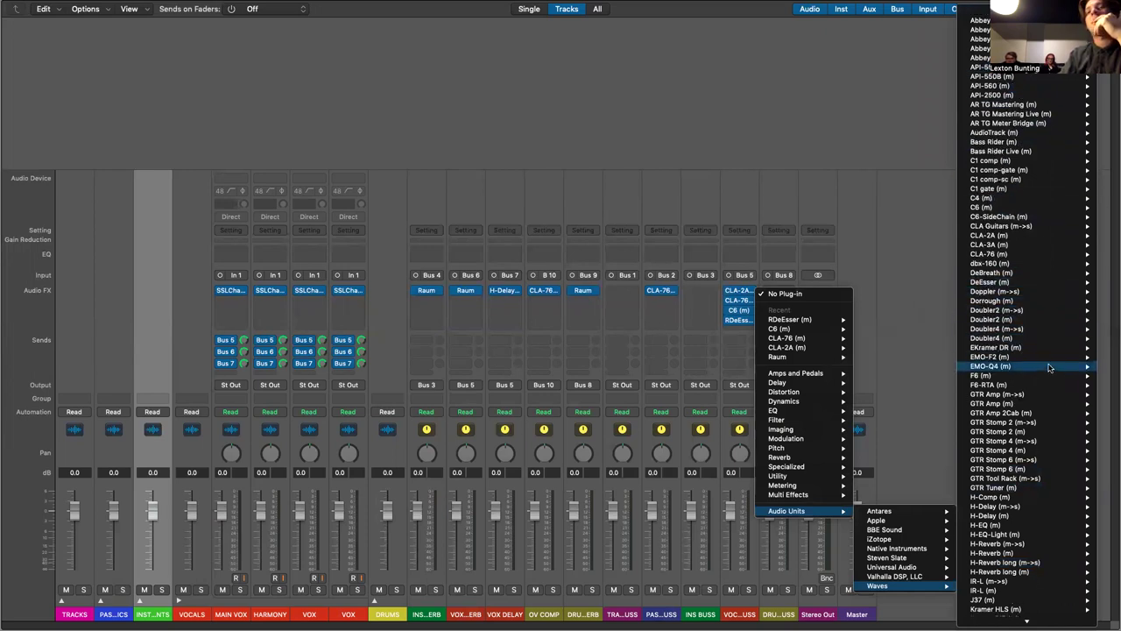
pyautogui.click(1016, 296)
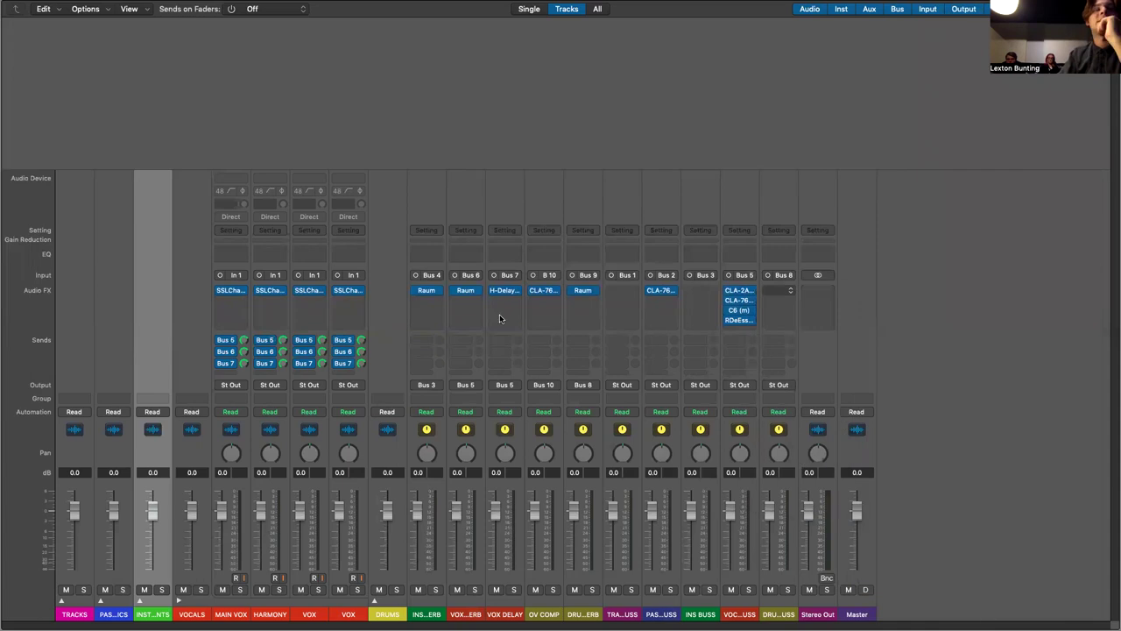
pyautogui.moveTo(202, 27); pyautogui.dragTo(601, 84)
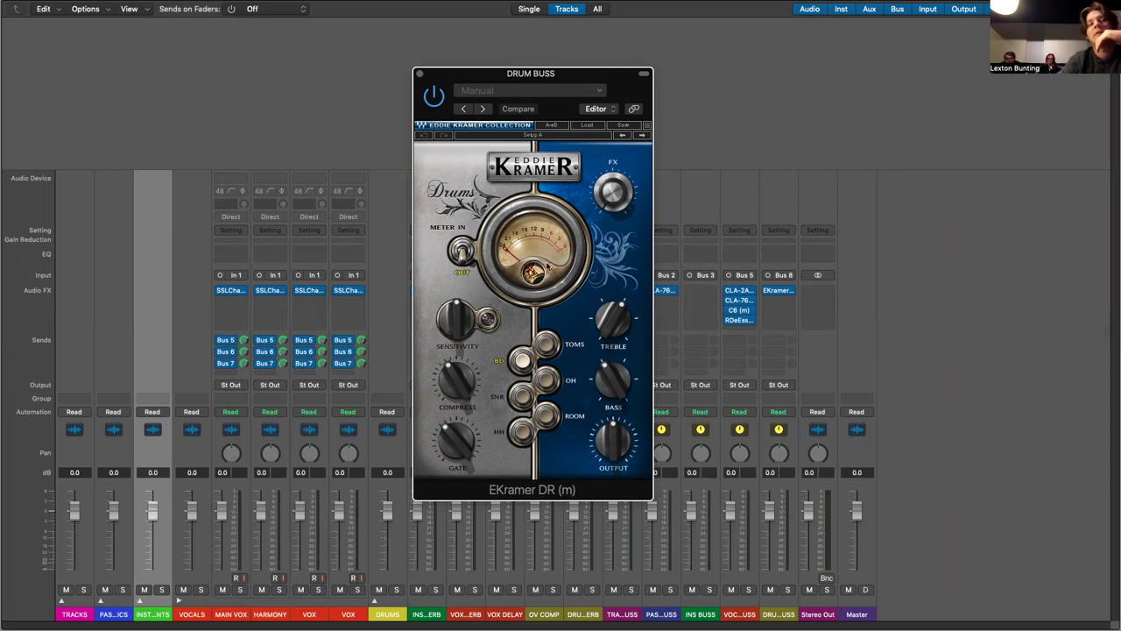
pyautogui.moveTo(558, 75); pyautogui.dragTo(431, 111)
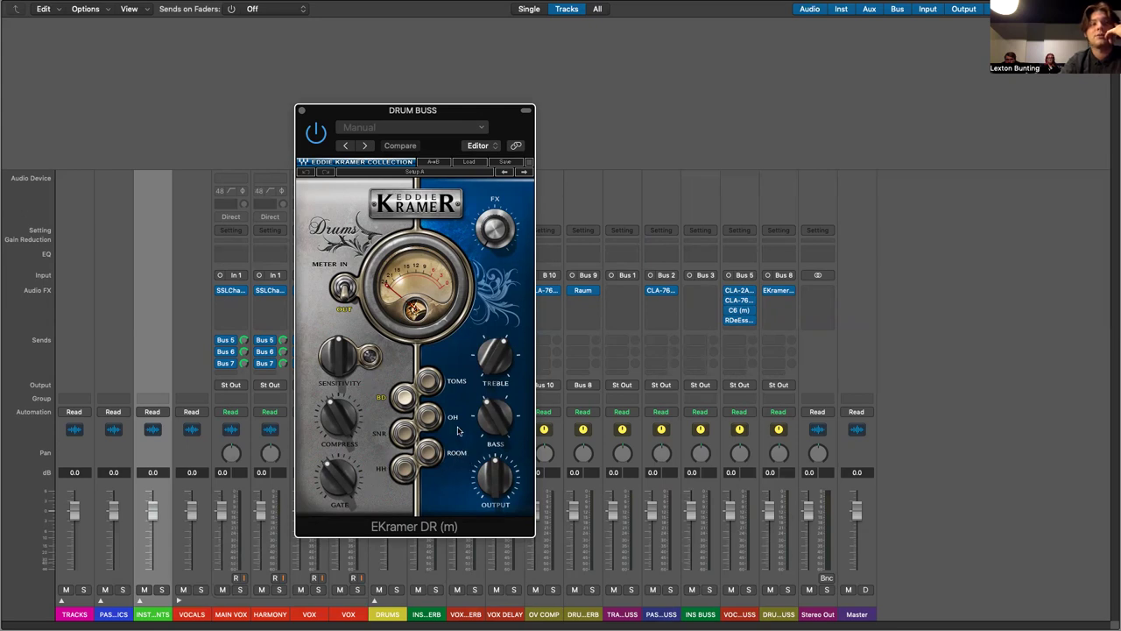
pyautogui.click(301, 110)
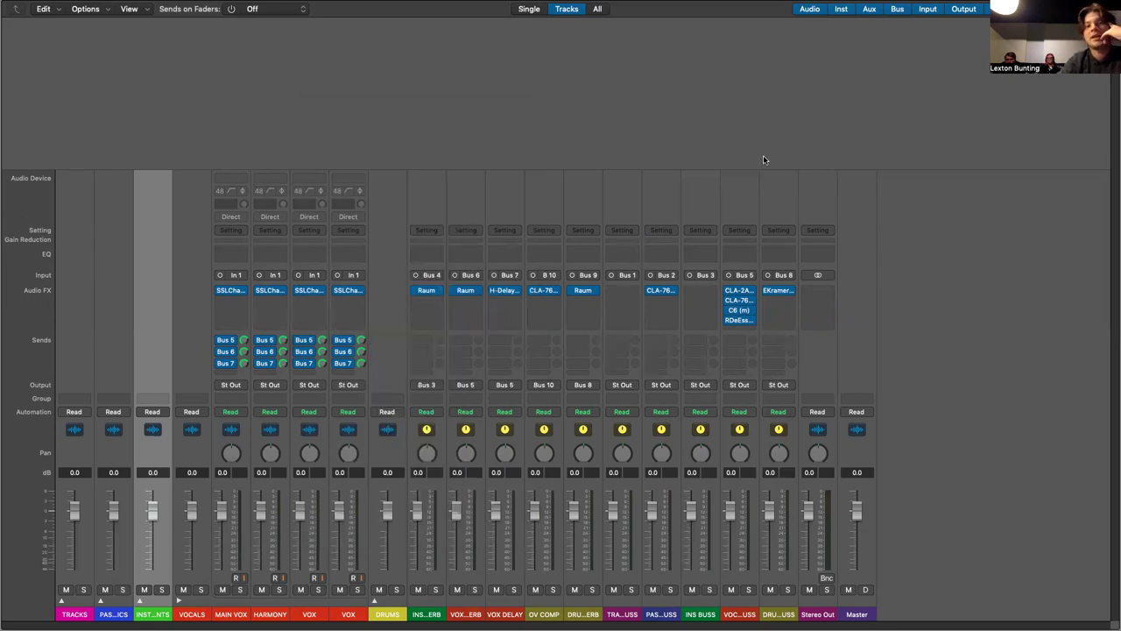